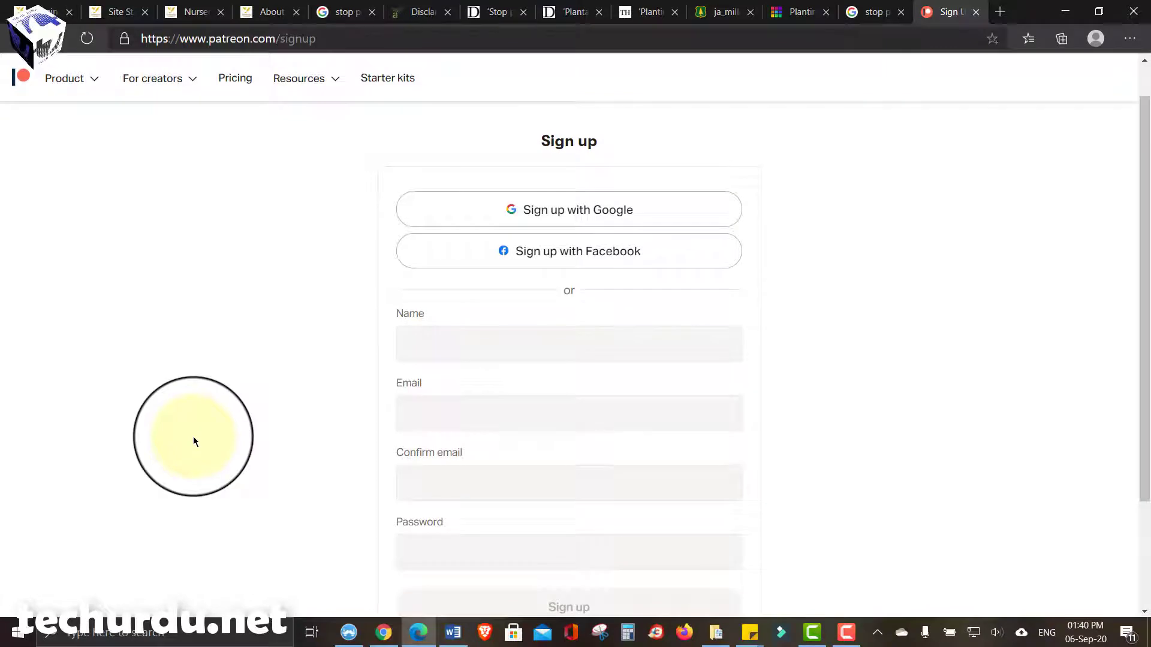
- Switch to the Forestrypedia tab and scroll its homepage to the featured posts
scroll(193, 442, "down", 2)
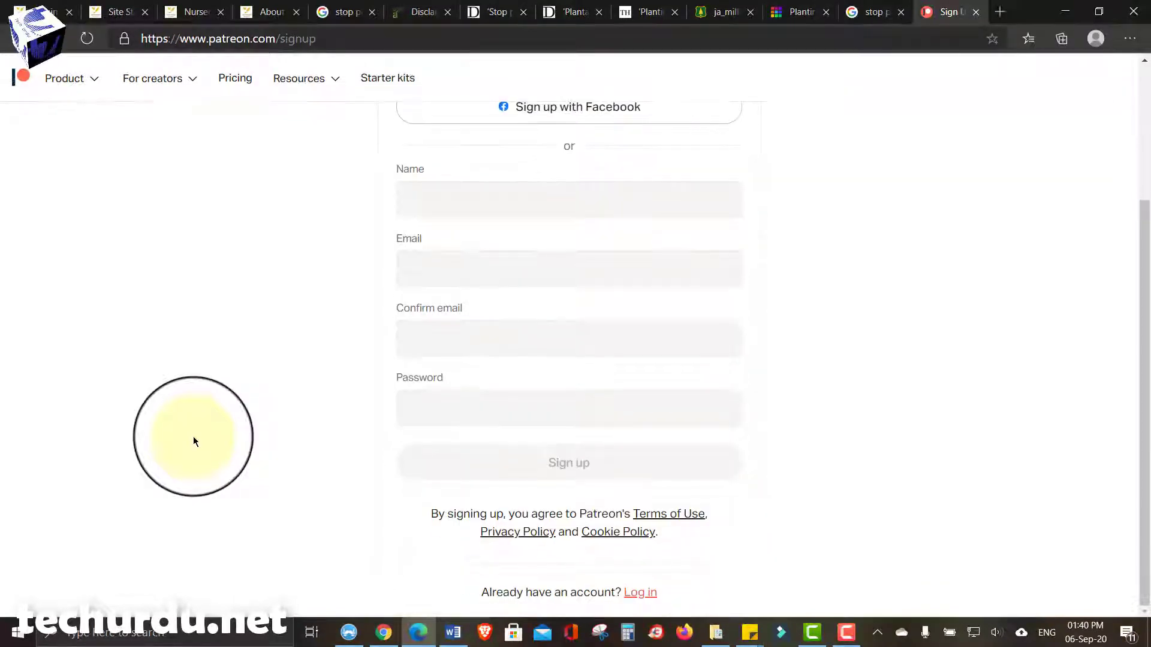
scroll(193, 442, "up", 3)
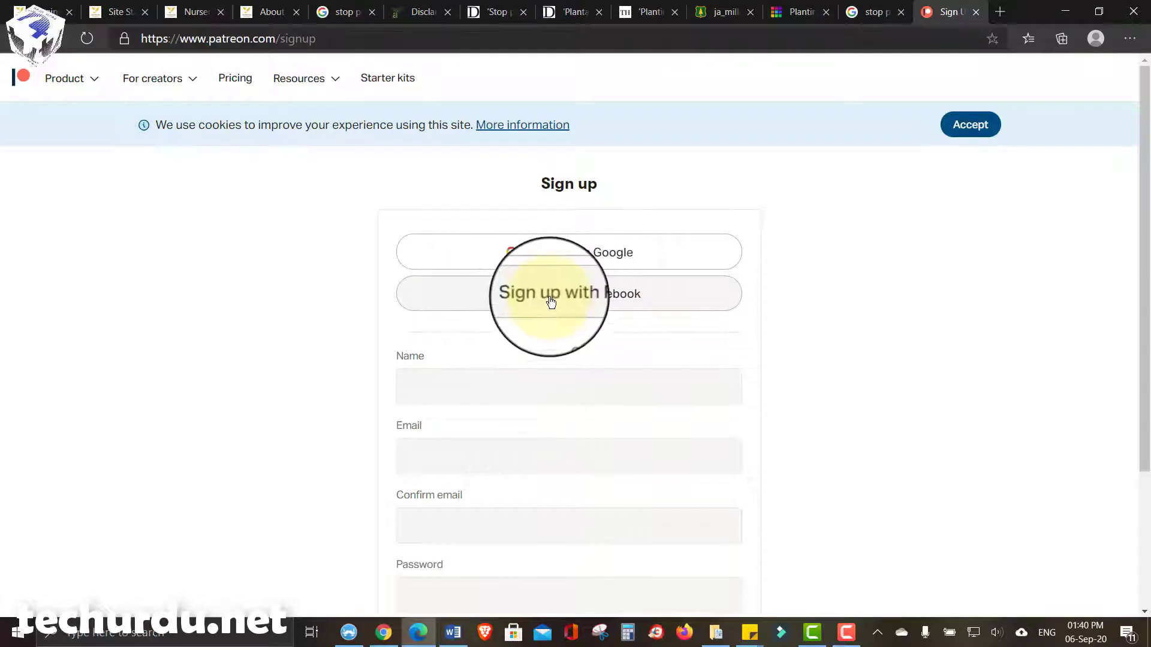
scroll(239, 360, "down", 1)
scroll(282, 516, "up", 1)
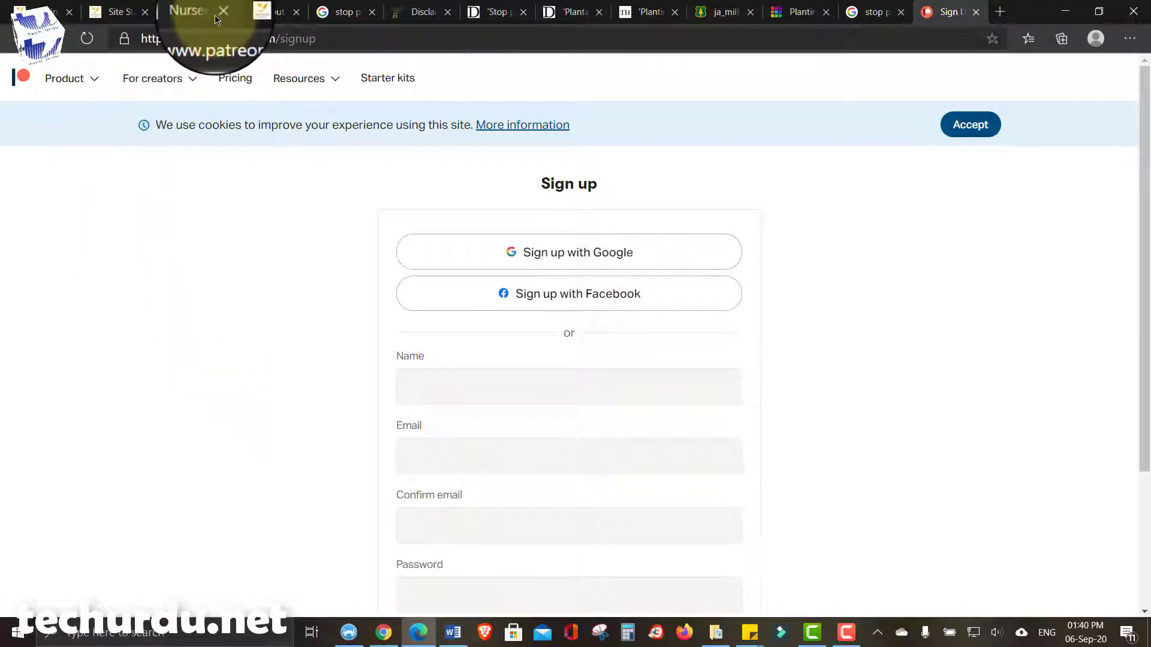
left_click(196, 14)
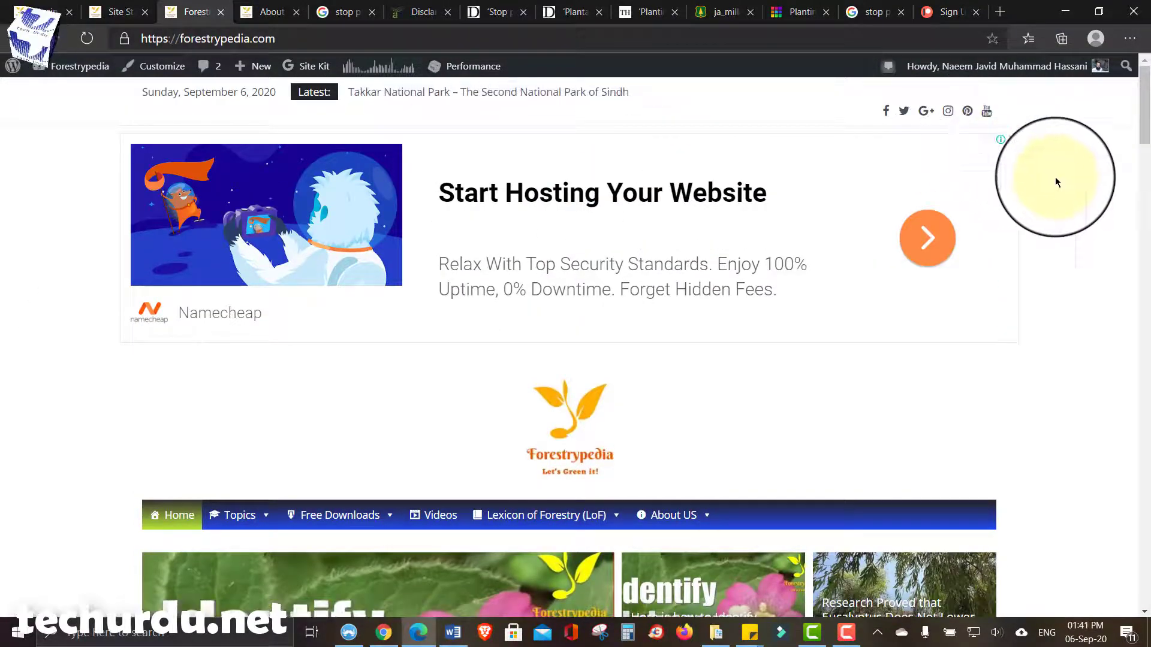
scroll(1074, 203, "down", 5)
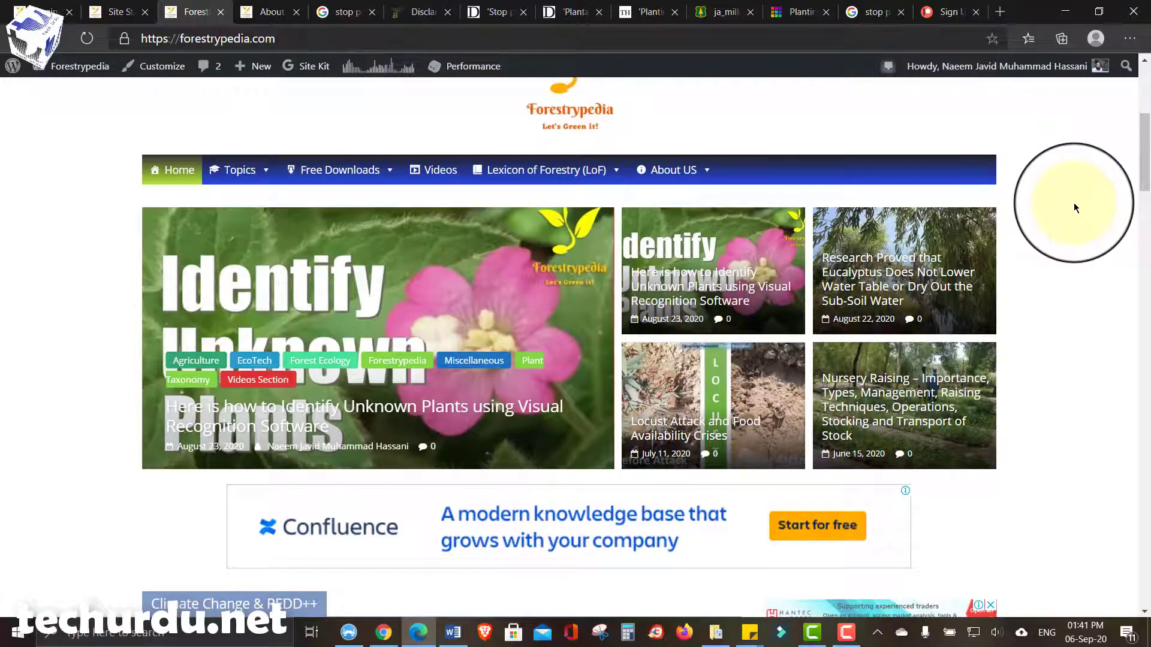
scroll(1073, 202, "down", 3)
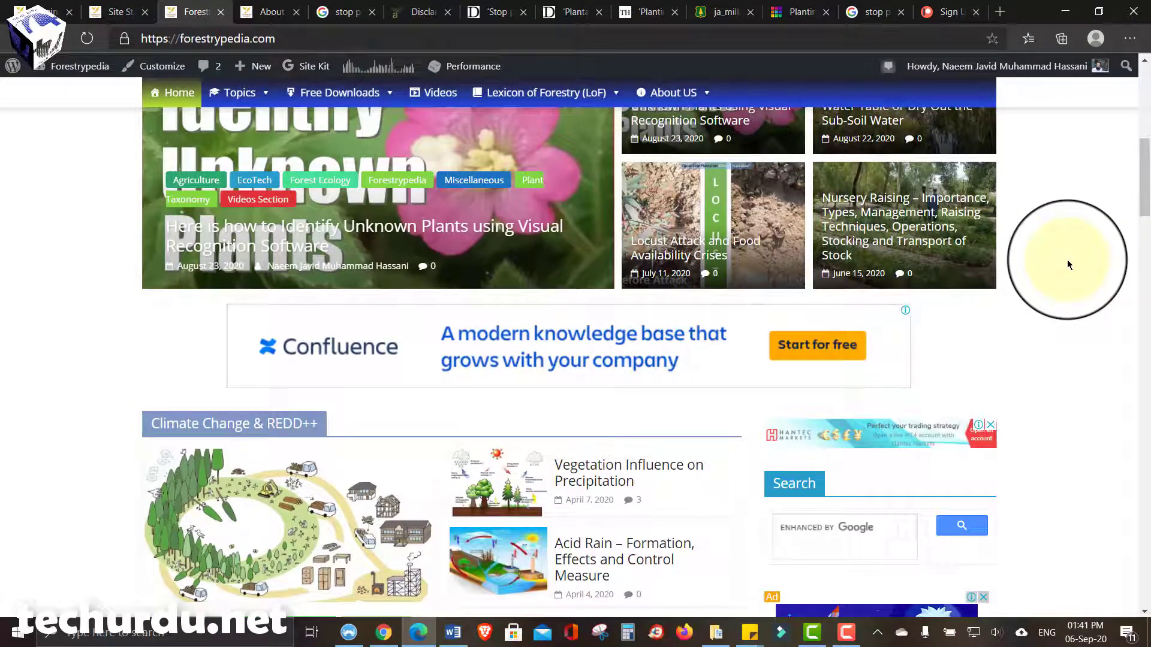
scroll(1067, 260, "down", 5)
scroll(1068, 260, "down", 5)
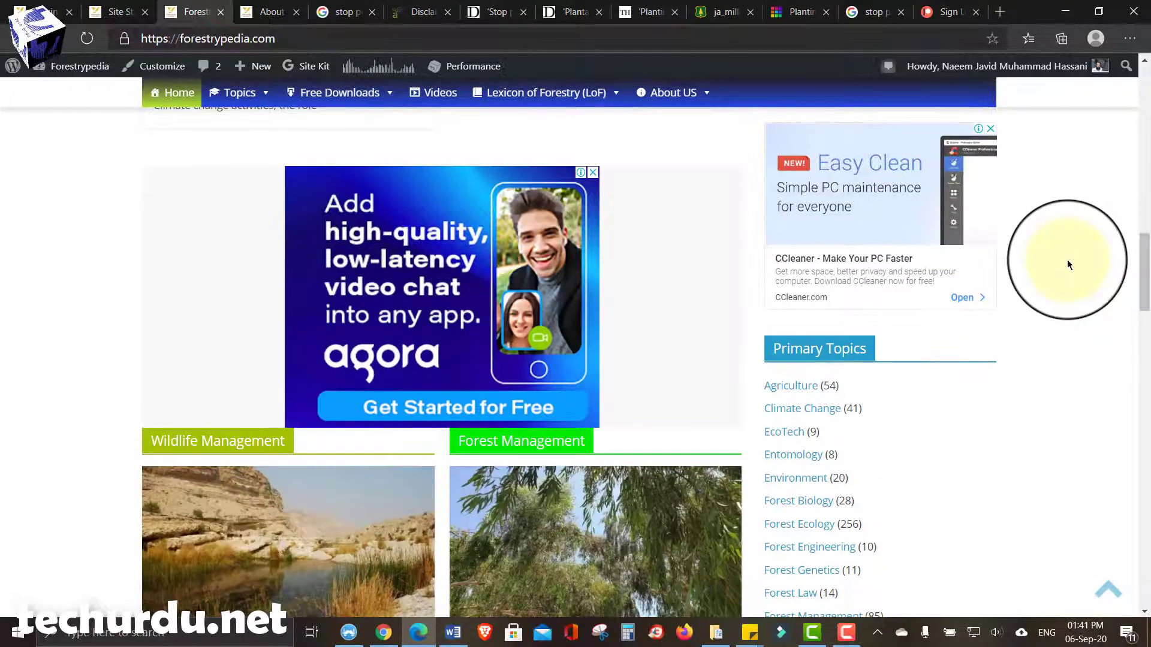
scroll(1067, 260, "up", 9)
scroll(1067, 260, "up", 5)
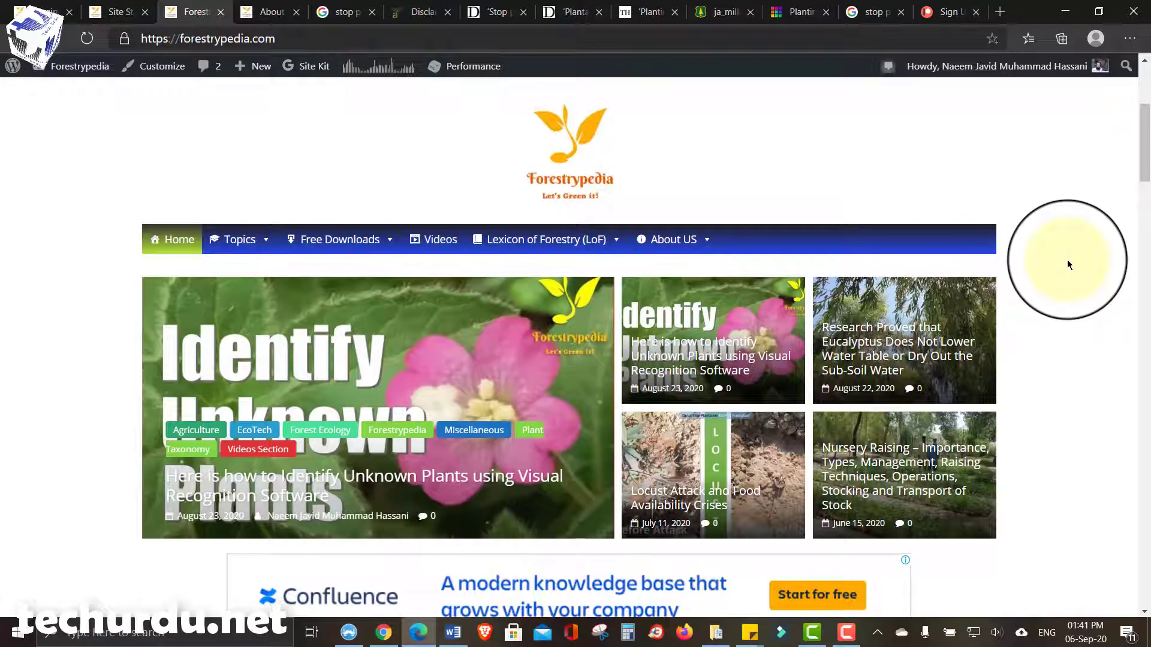
scroll(1067, 260, "down", 1)
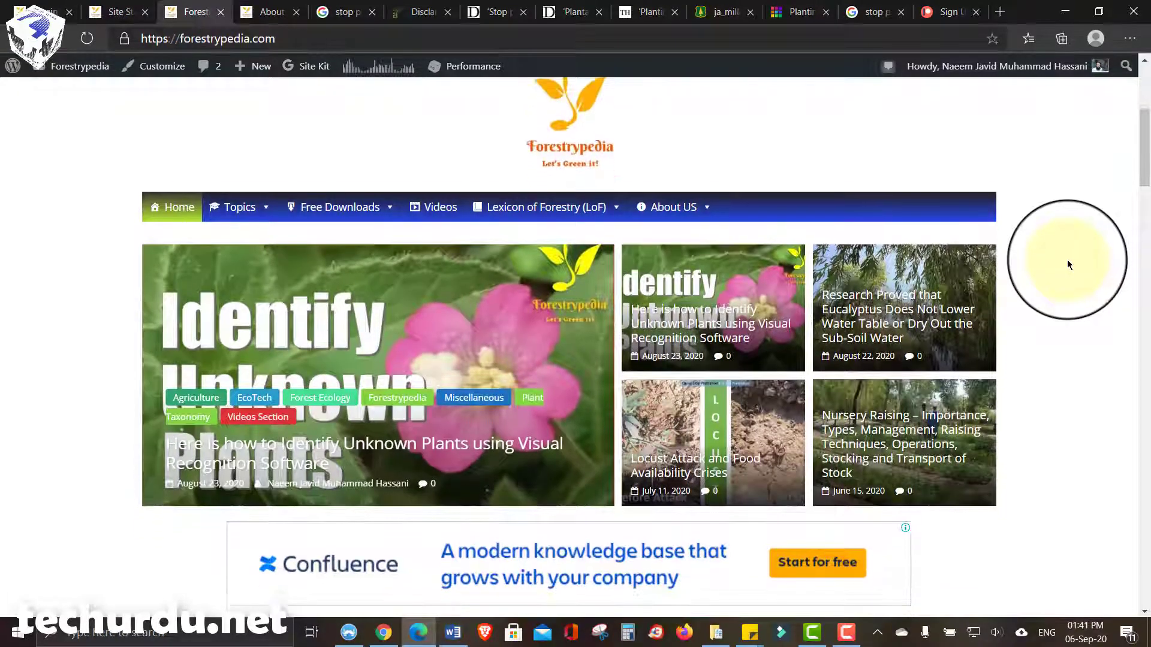
scroll(1067, 260, "up", 2)
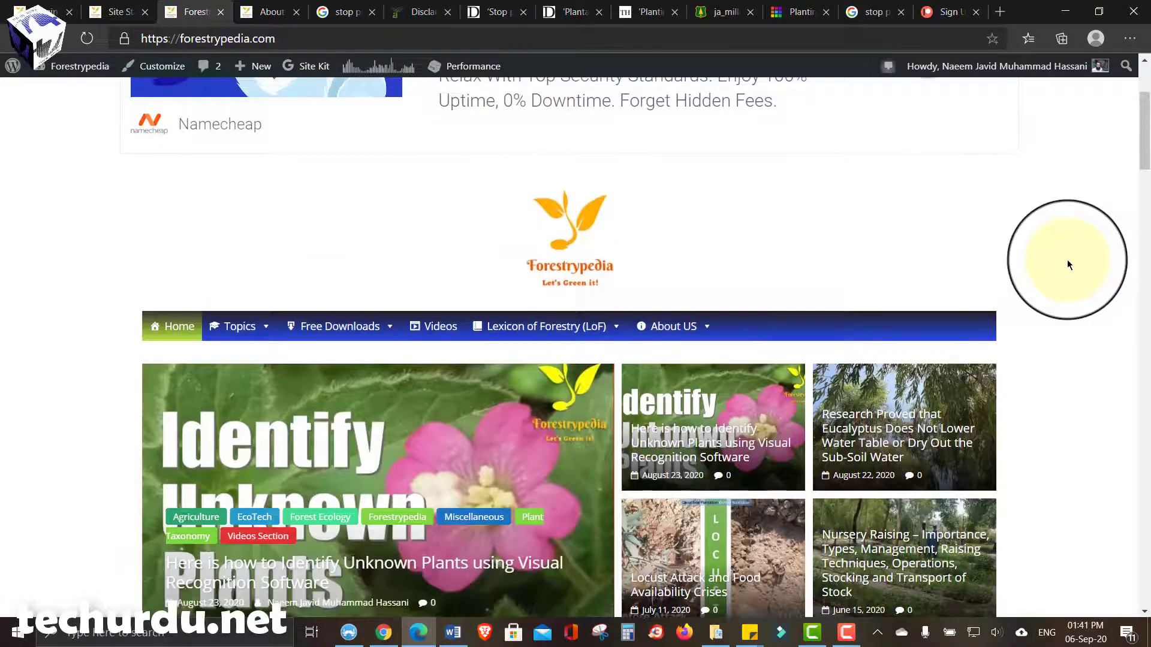
scroll(1067, 260, "down", 1)
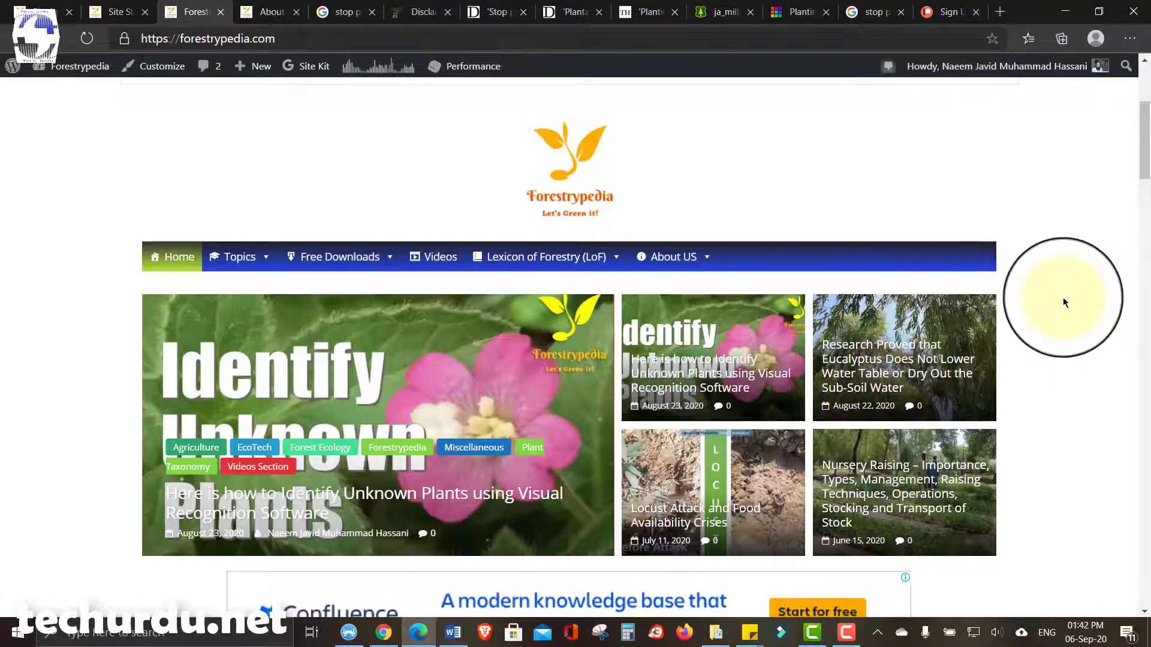
scroll(1063, 297, "down", 10)
scroll(1063, 298, "up", 10)
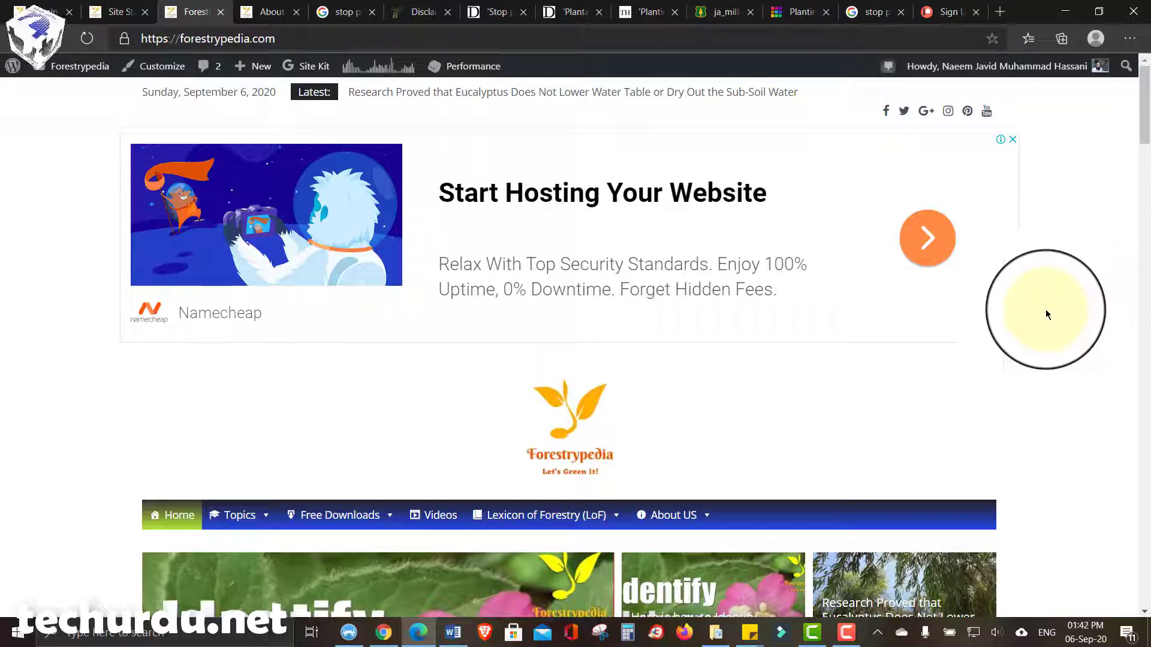
scroll(1047, 311, "down", 2)
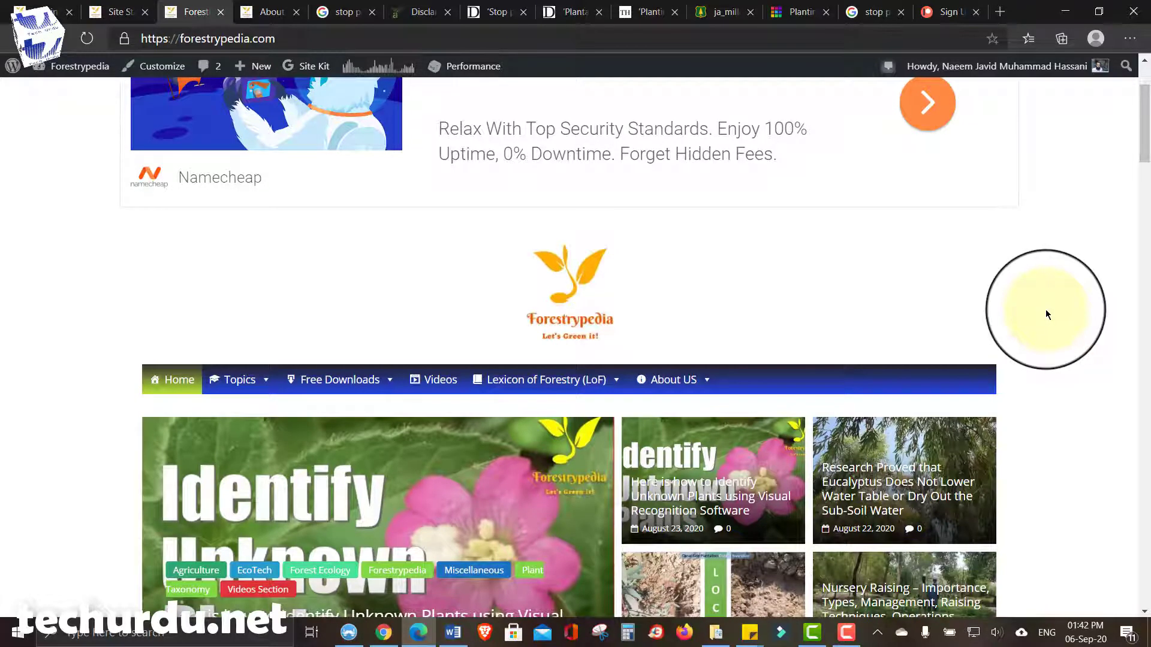
scroll(1046, 309, "down", 2)
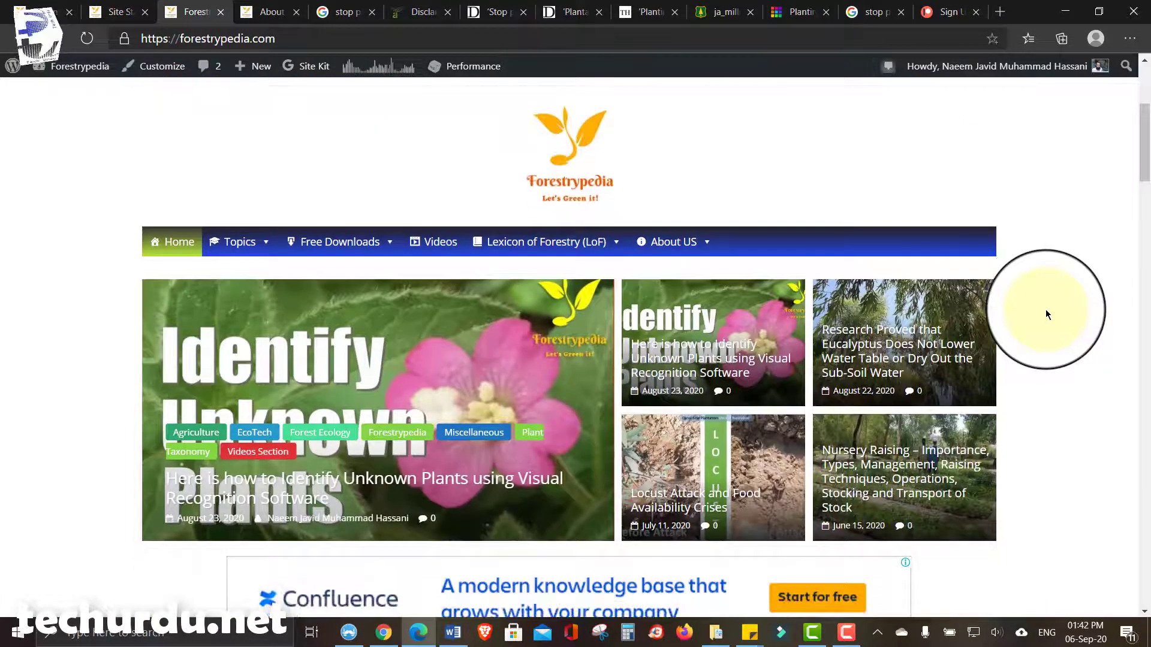
- Return to the Patreon sign-up form and enter Forestrypedia as the name
left_click(941, 12)
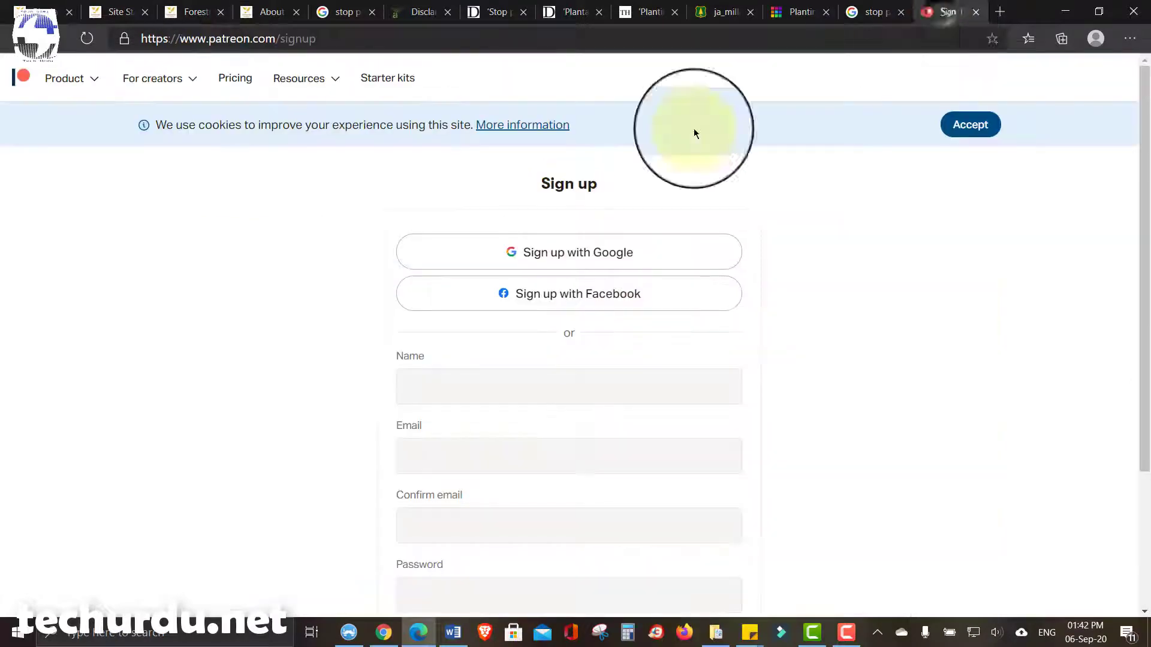
scroll(400, 272, "down", 3)
scroll(352, 252, "up", 1)
left_click(442, 245)
scroll(224, 253, "up", 1)
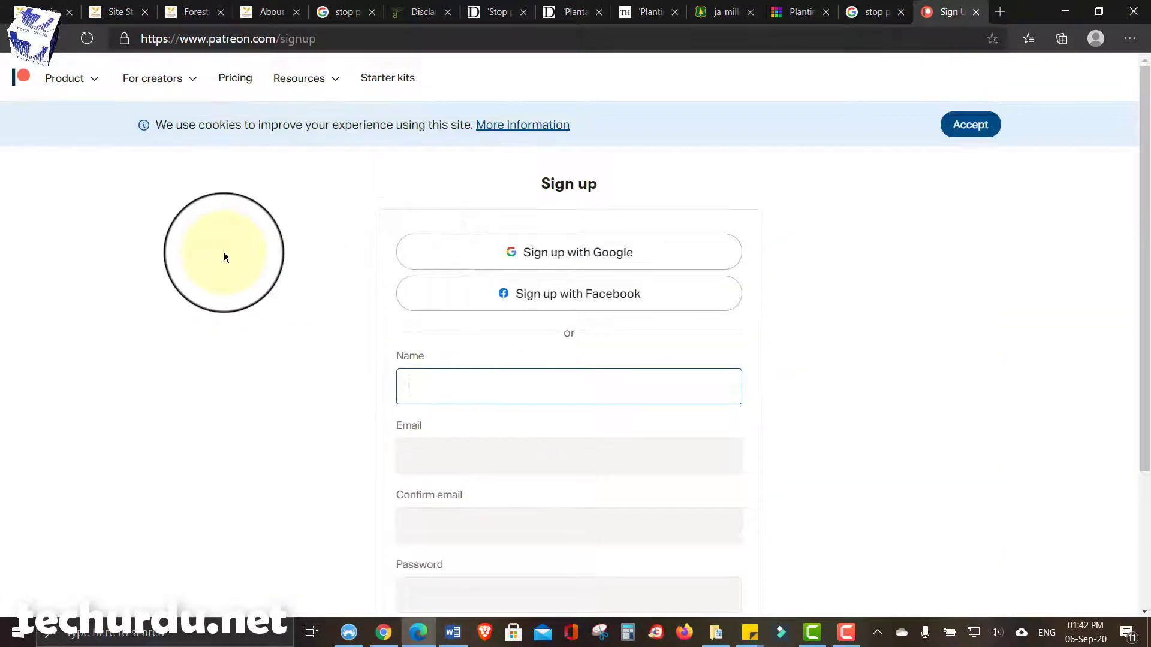
scroll(224, 253, "down", 3)
type("Forest")
key("BackSpace")
key("BackSpace")
key("BackSpace")
key("BackSpace")
key("BackSpace")
type("orestrypedia")
- Fill in the saved e-mail and password from autofill and sign up
left_click(435, 268)
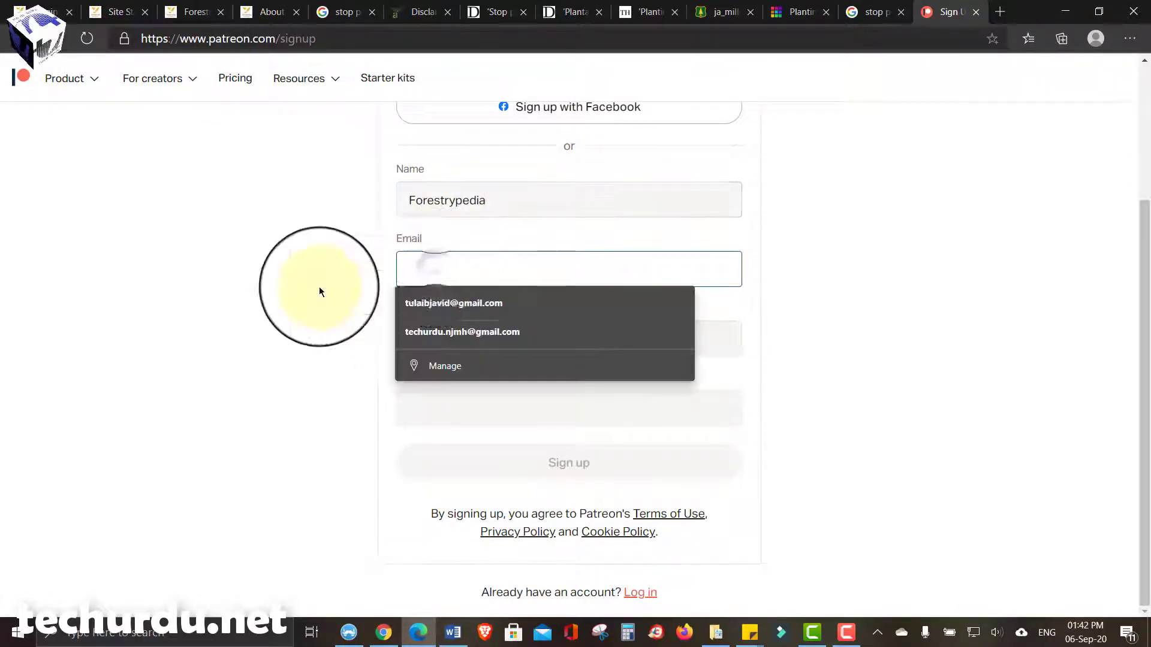
left_click(424, 249)
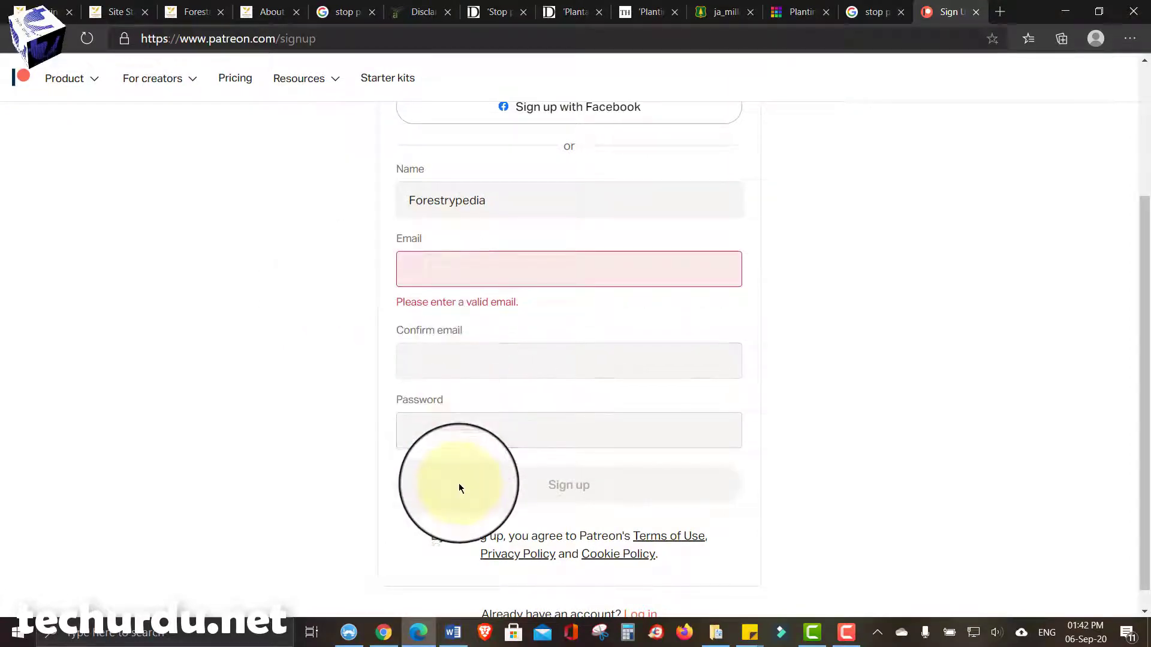
left_click(450, 270)
left_click(447, 309)
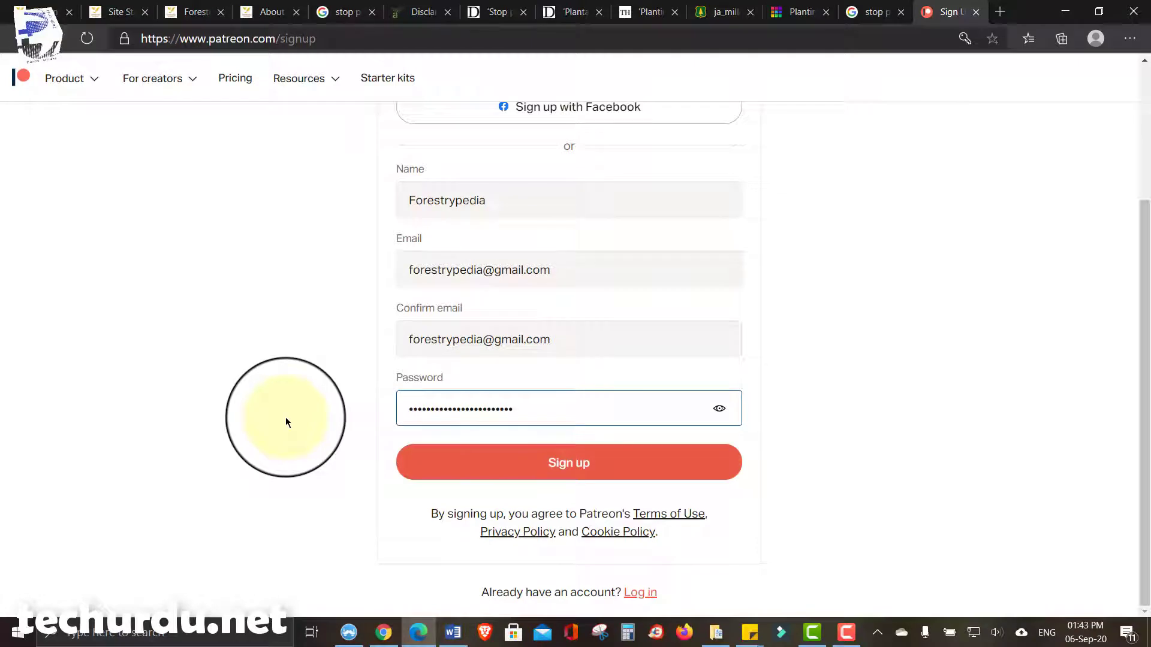
left_click(539, 467)
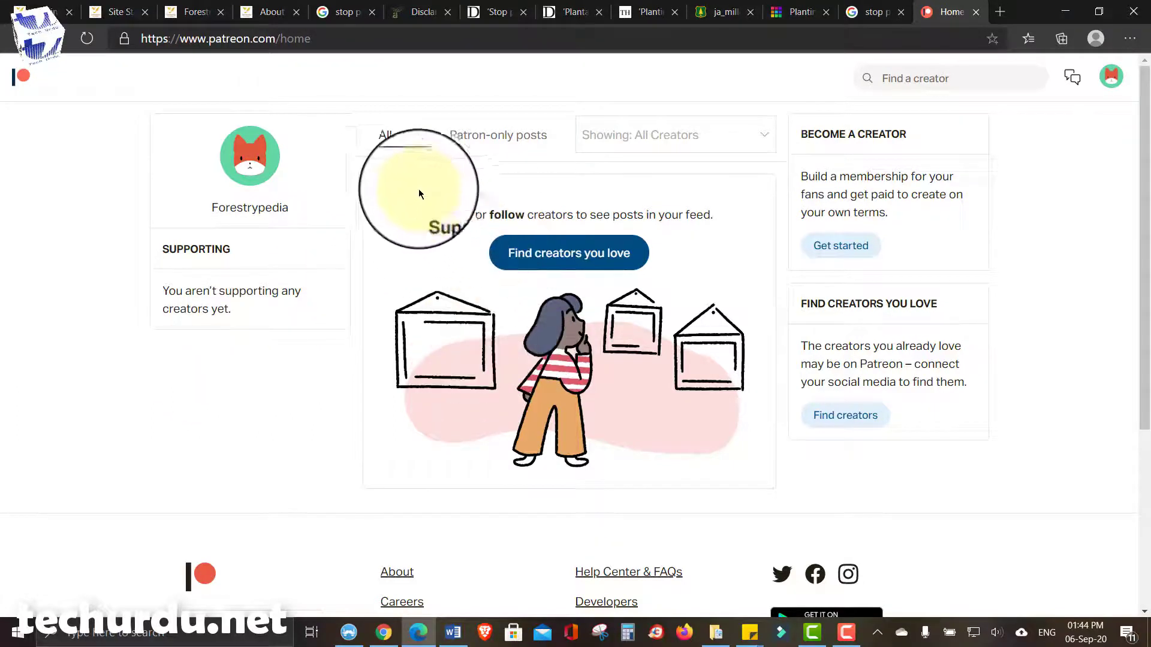
- Toggle the home feed between Patron-only posts and All posts
left_click(509, 144)
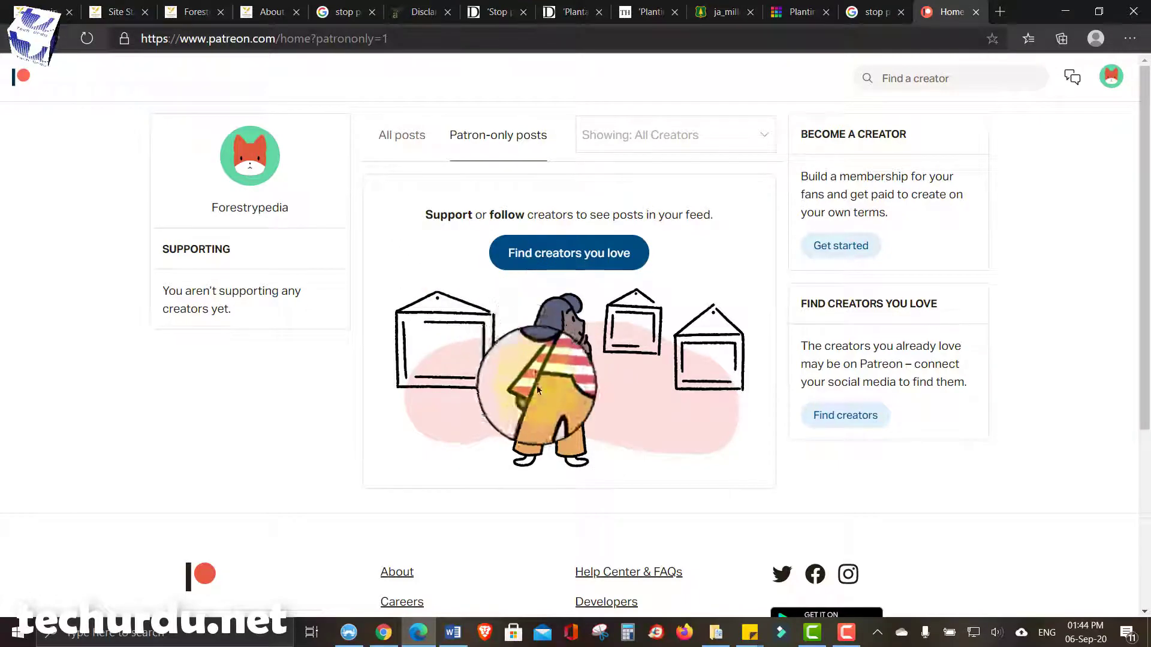
left_click(398, 147)
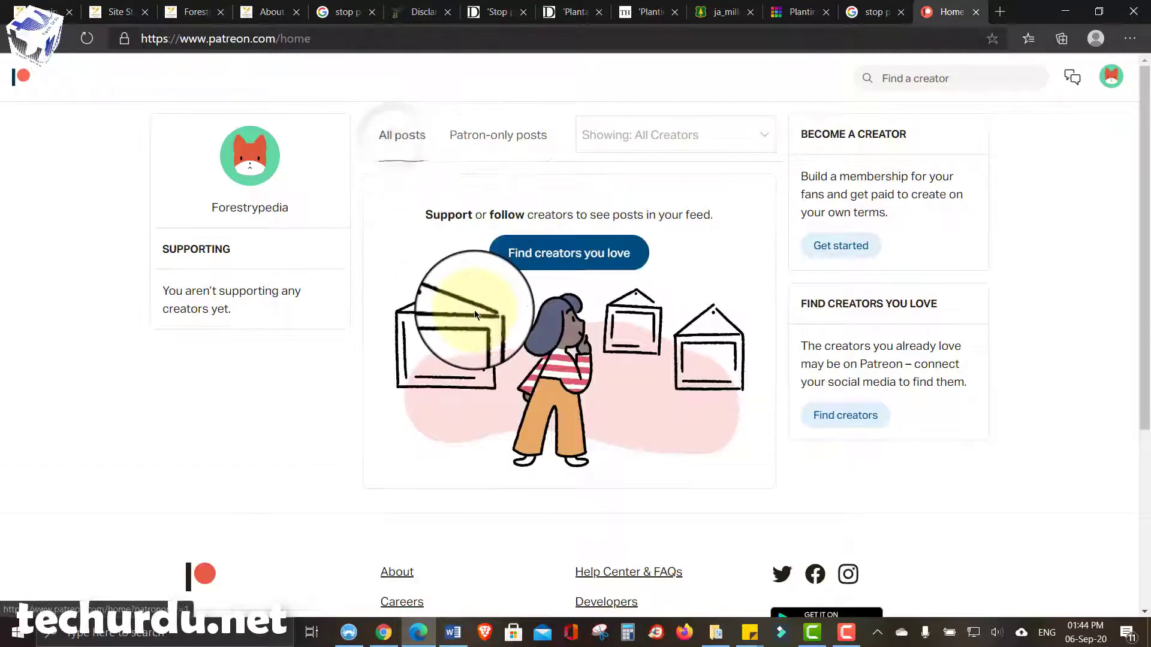
left_click(481, 137)
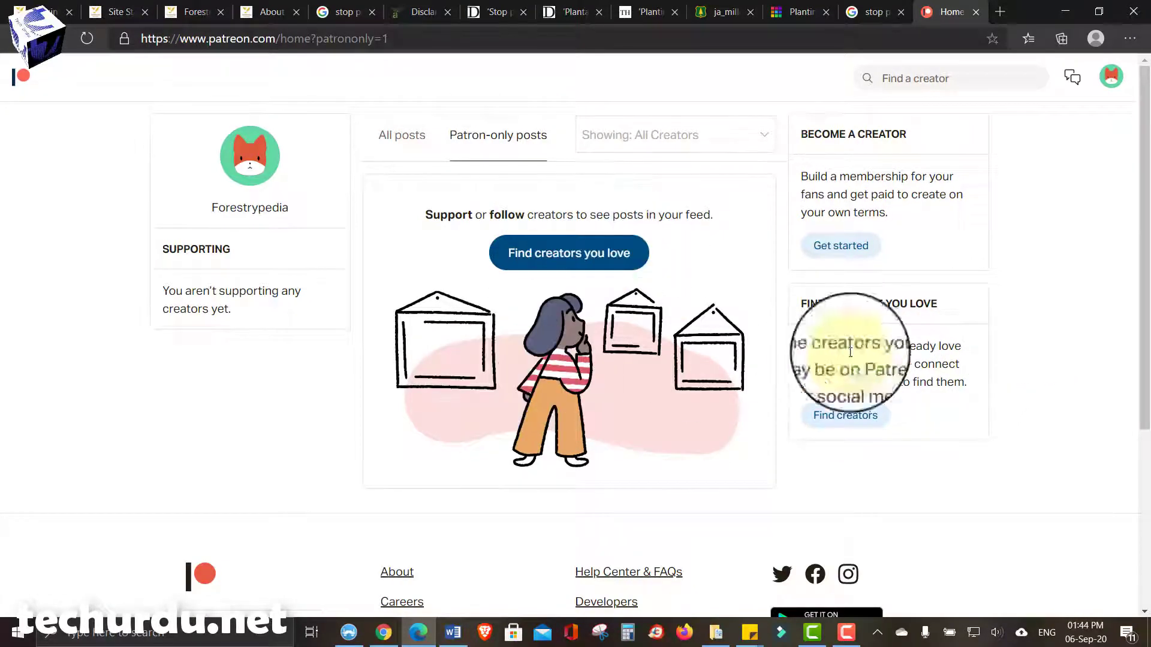
- Choose Get started under Become a Creator to begin page setup
scroll(1109, 426, "down", 3)
scroll(1109, 426, "up", 3)
scroll(1110, 427, "down", 4)
scroll(1110, 427, "up", 4)
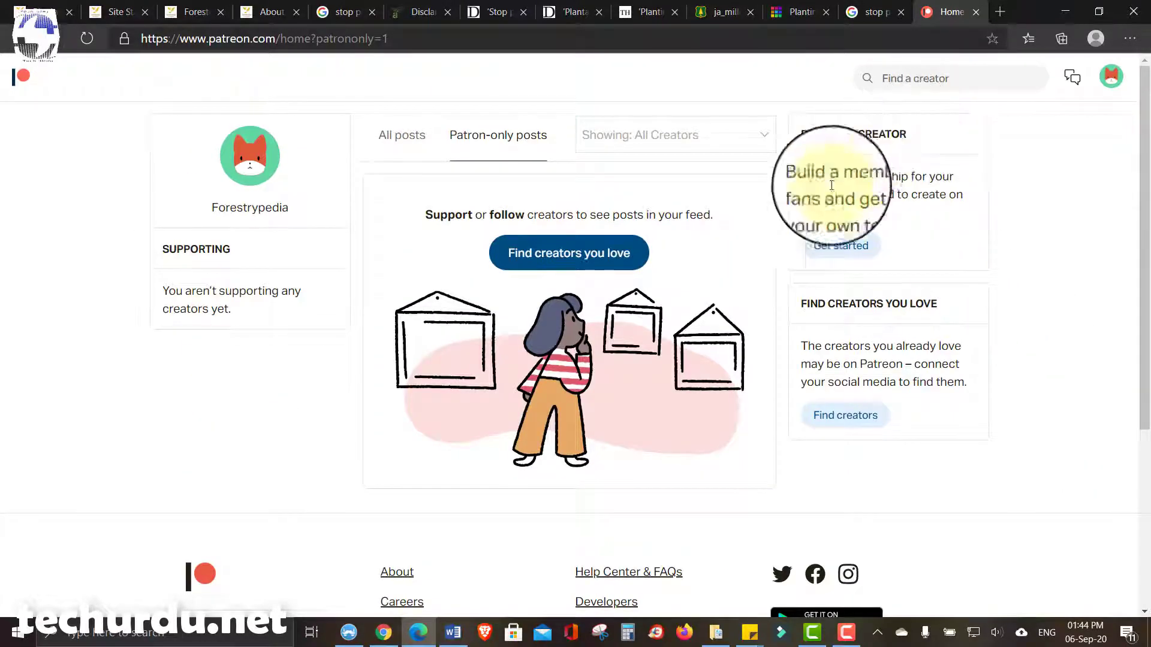
left_click(830, 257)
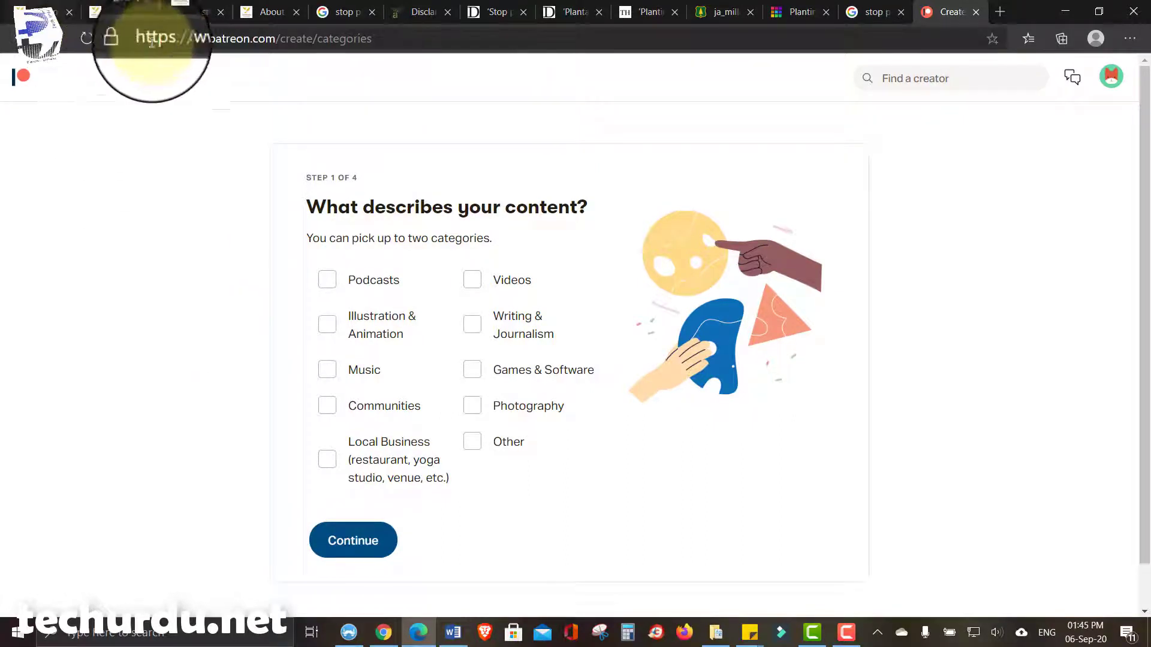
- Scroll the Forestrypedia homepage back to the top, then return to the Patreon Create tab
left_click(192, 24)
scroll(2, 390, "down", 5)
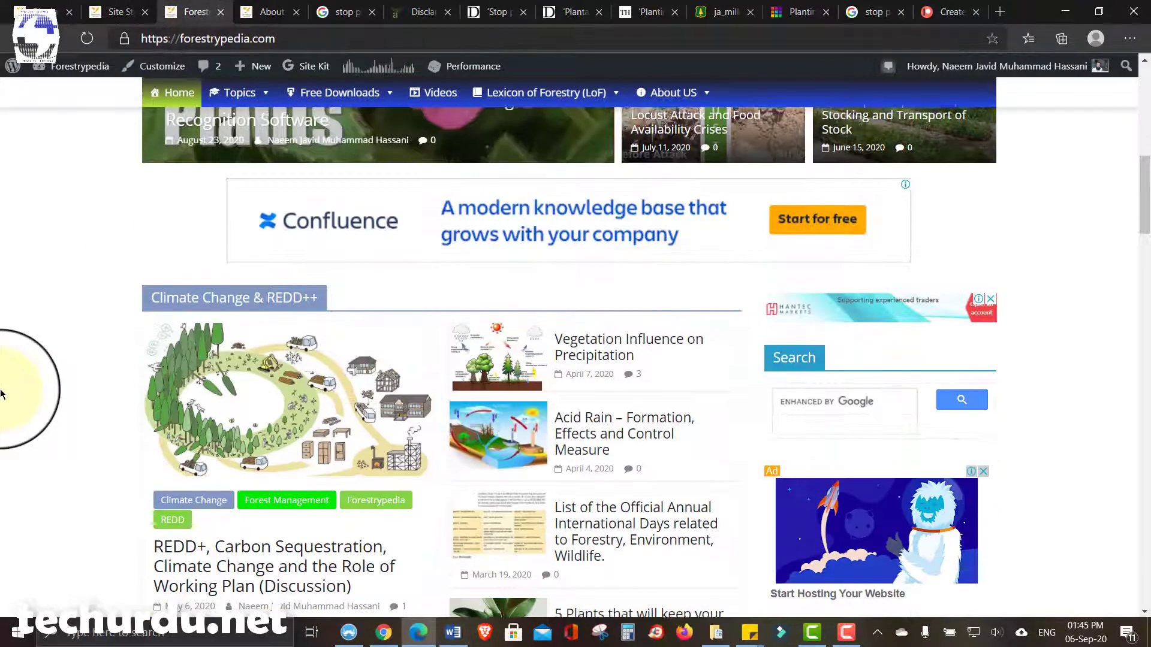
scroll(1, 394, "up", 5)
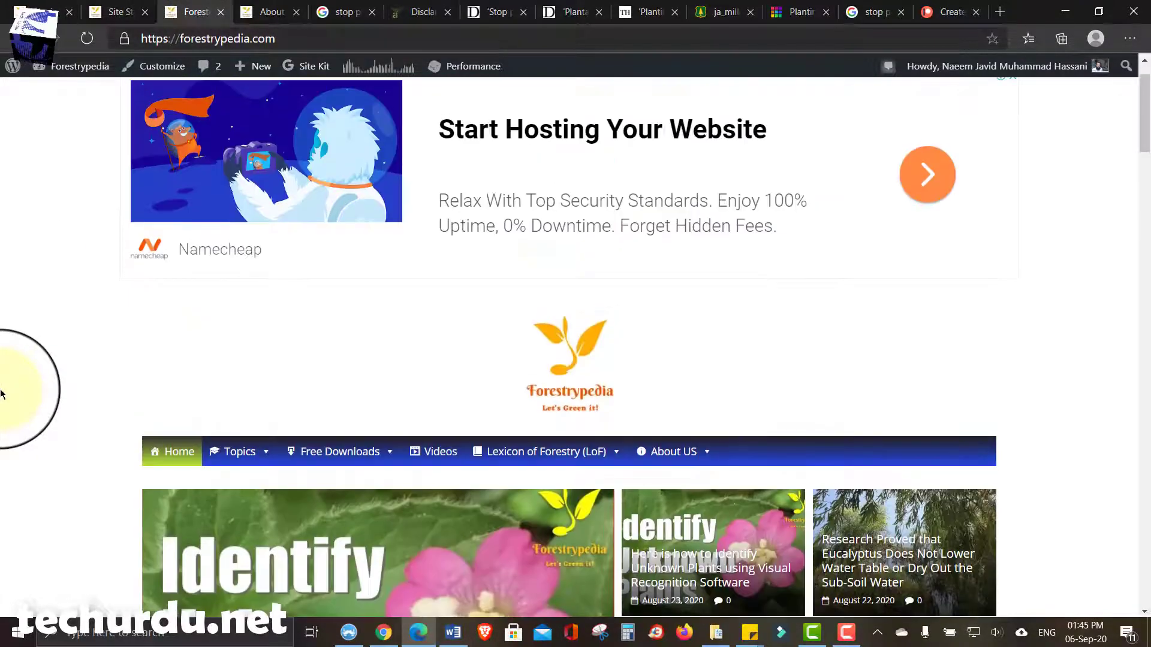
scroll(1, 394, "up", 1)
scroll(1, 394, "down", 10)
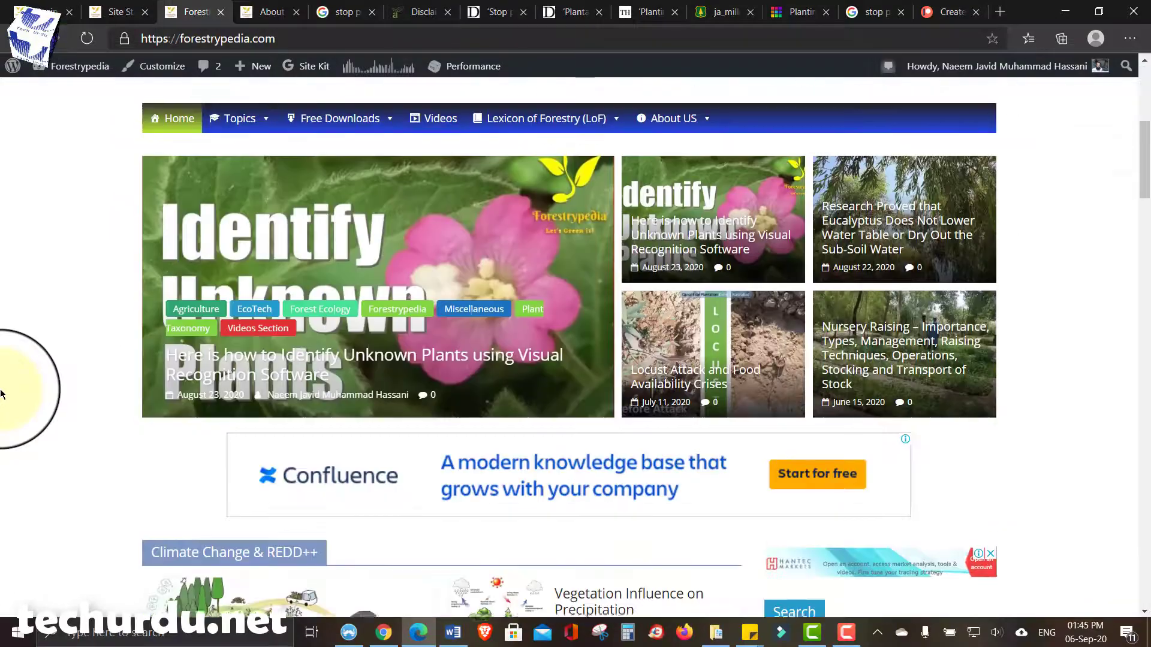
scroll(1, 393, "down", 8)
scroll(1, 394, "up", 10)
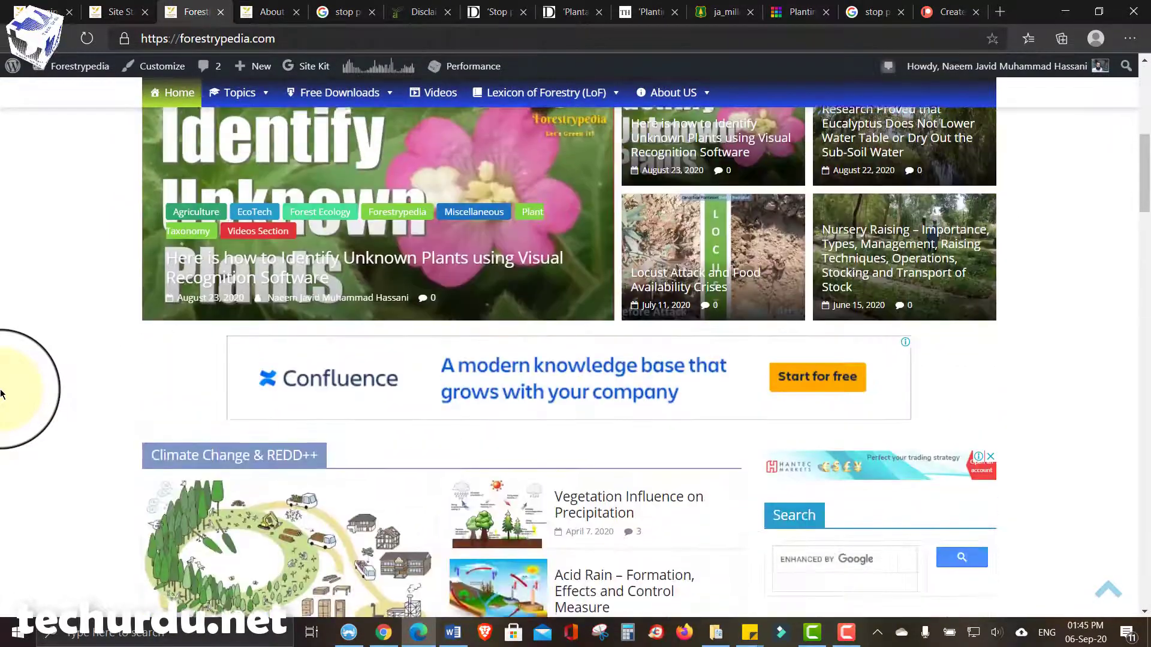
scroll(1, 393, "up", 5)
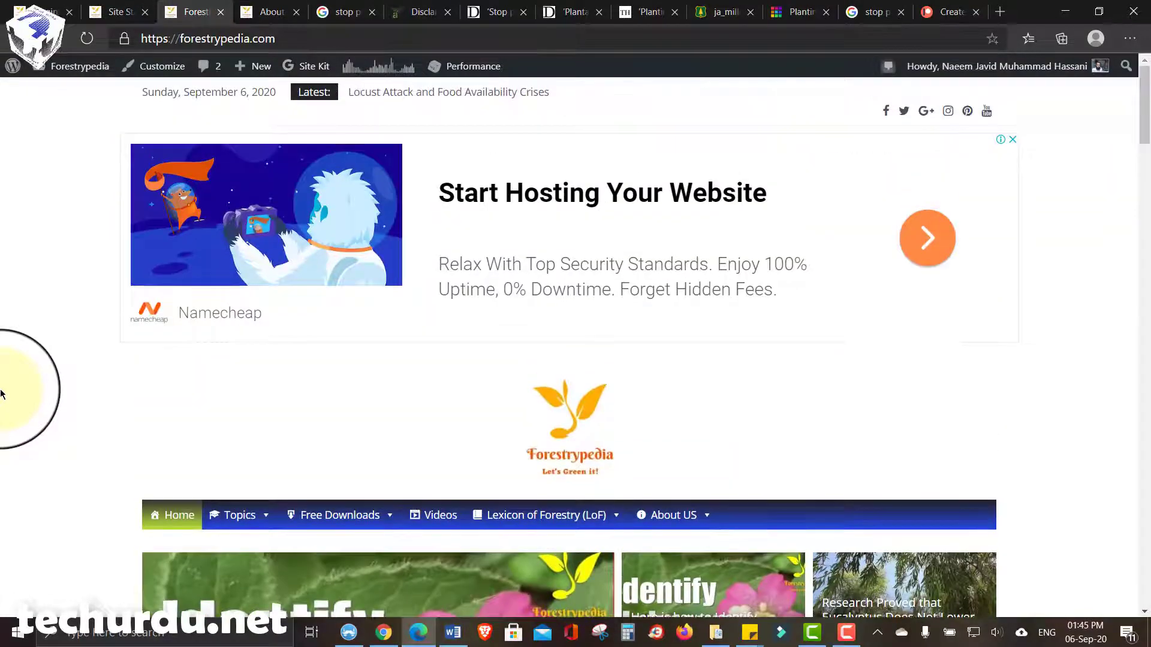
left_click(927, 11)
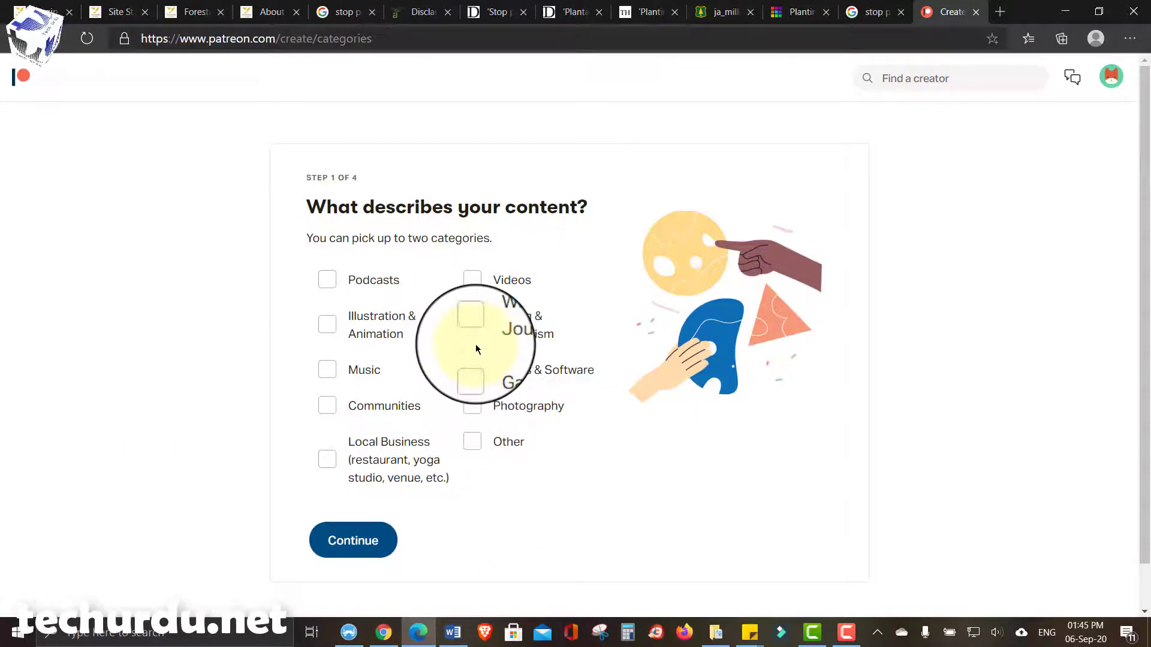
- Pick Writing & Journalism and Other as the content categories and continue
left_click(474, 327)
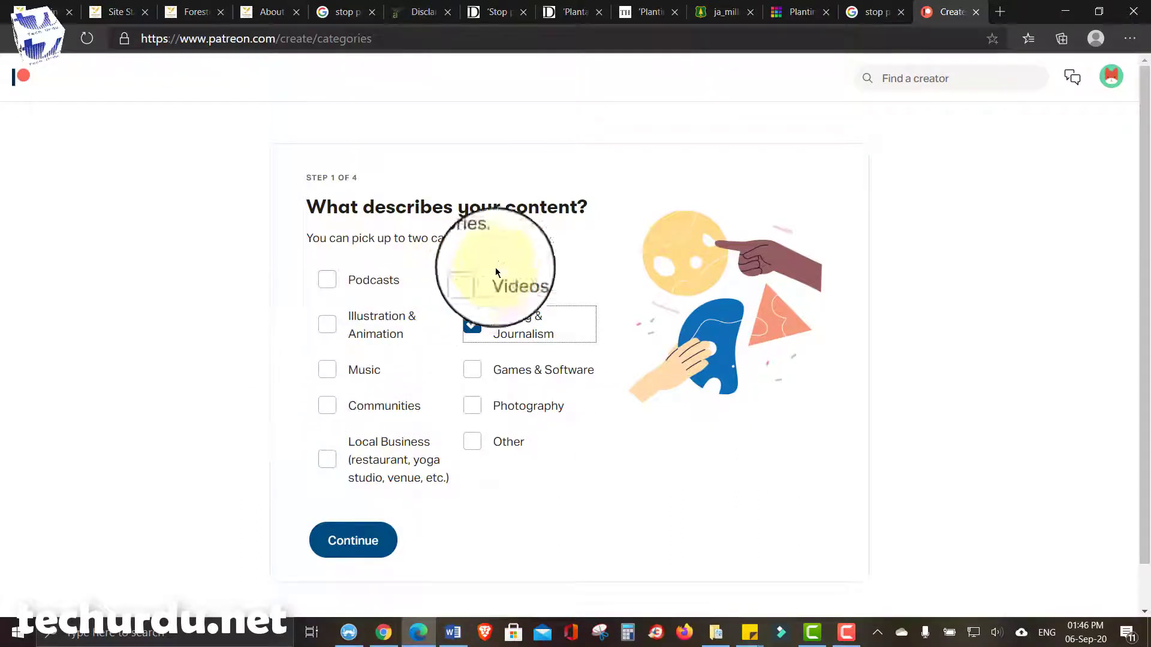
scroll(85, 367, "down", 1)
scroll(85, 367, "up", 1)
scroll(85, 367, "down", 1)
left_click(474, 397)
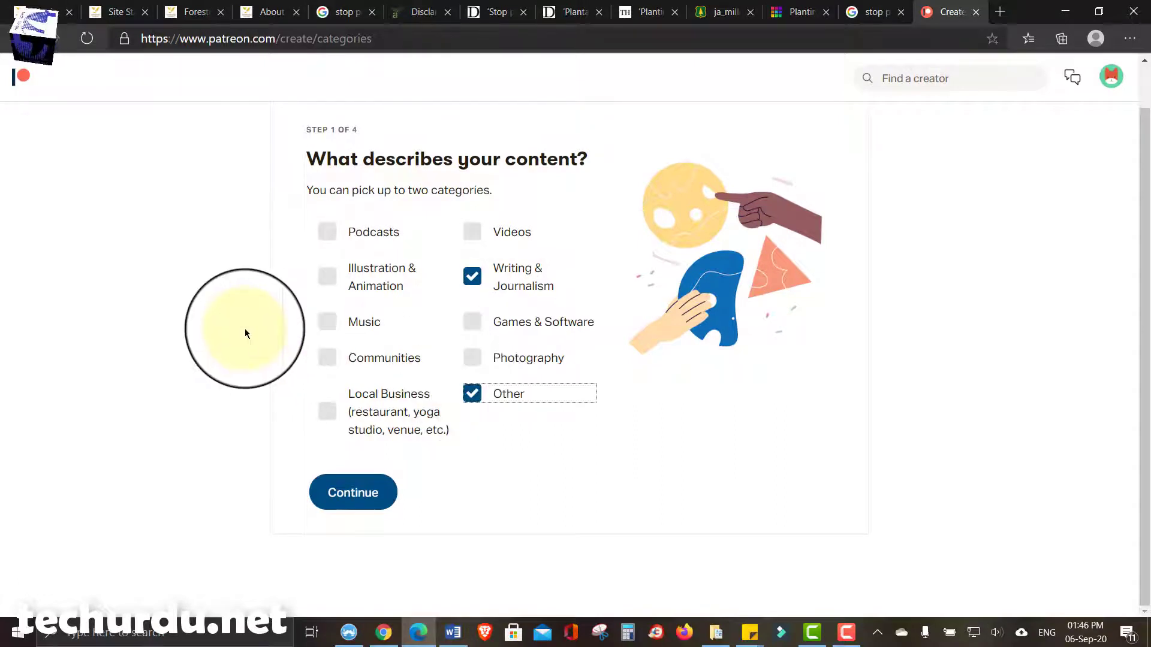
left_click(354, 484)
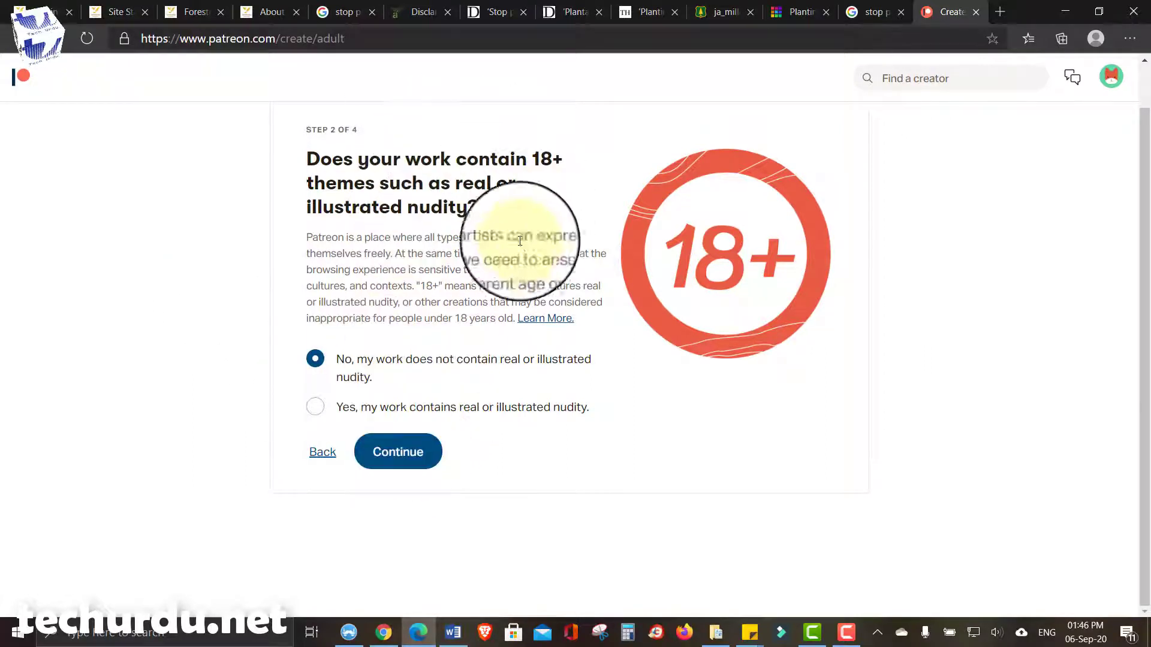
- Answer no adult content, keep US Dollars, and say No to exclusive merch
left_click(410, 454)
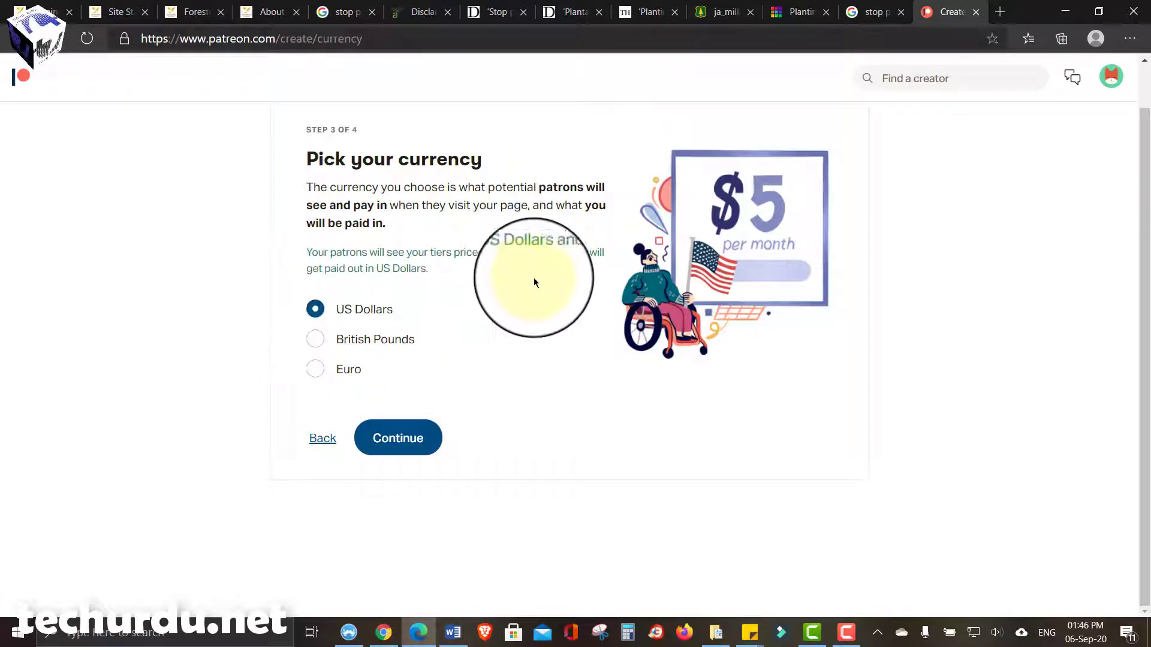
left_click(395, 441)
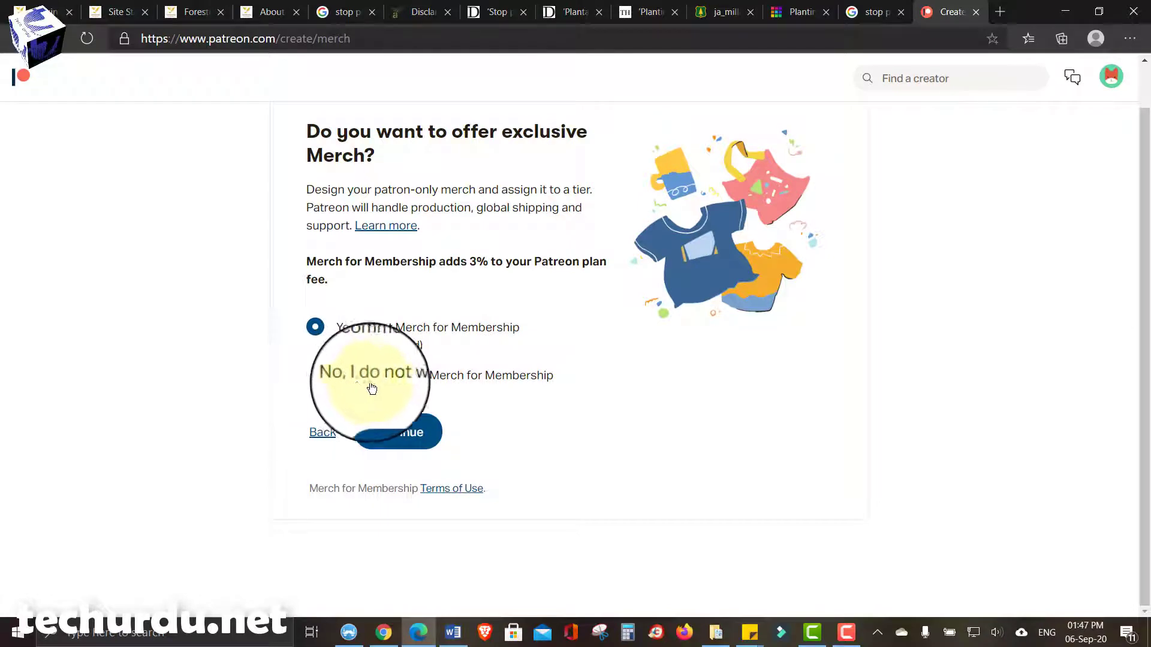
left_click(431, 379)
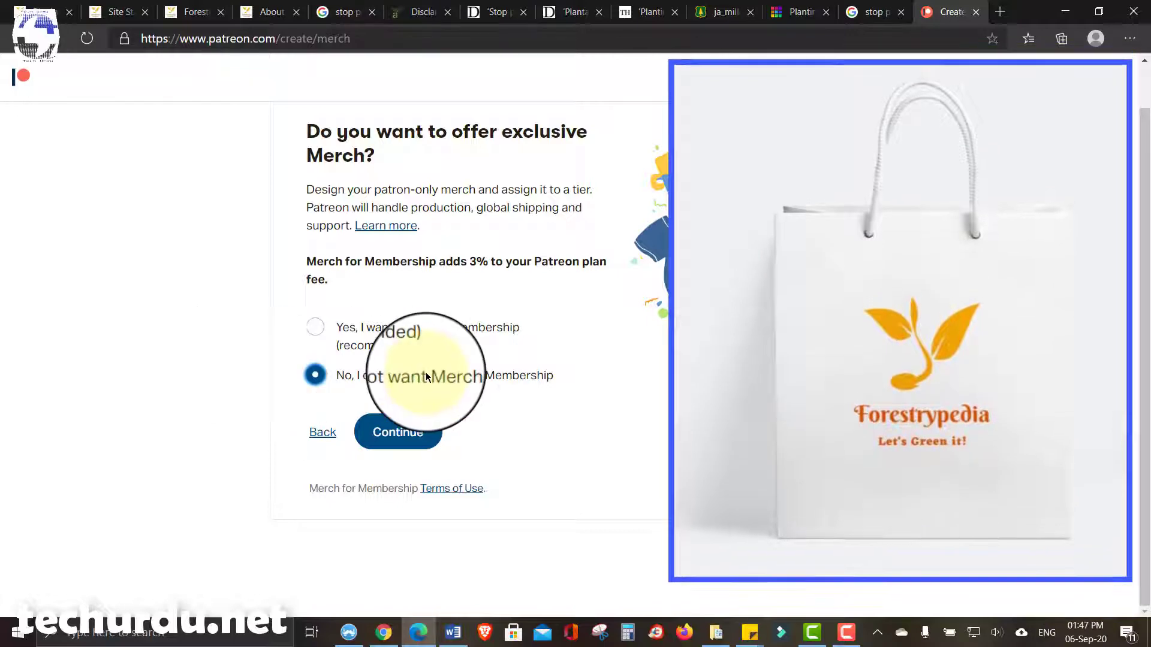
left_click(410, 440)
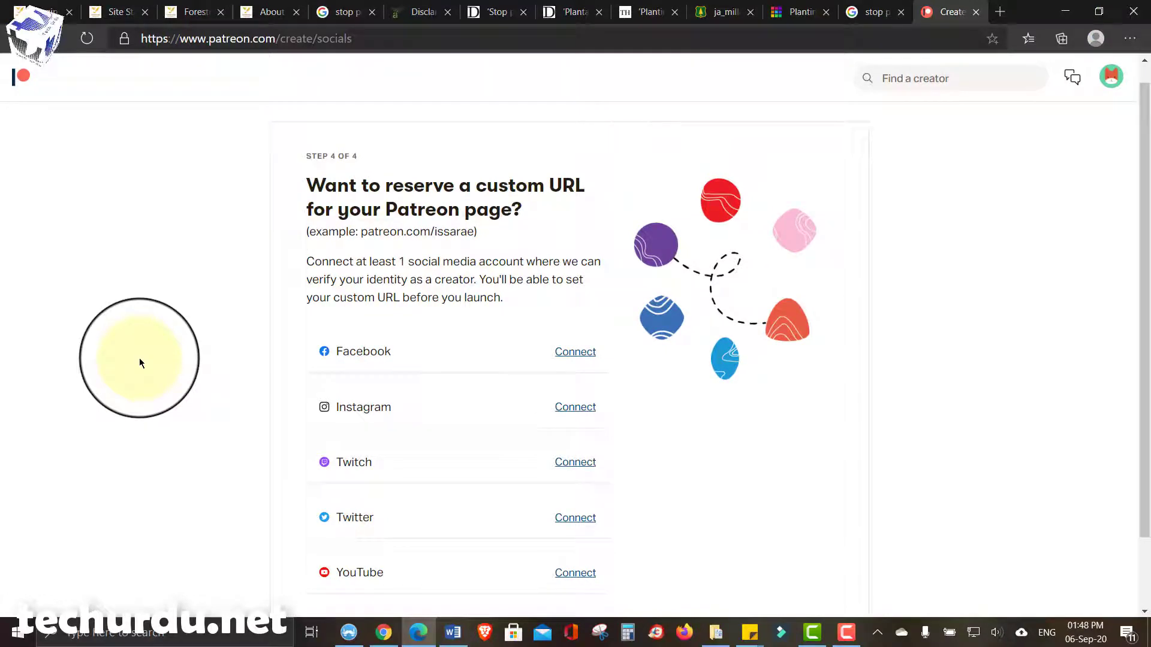
- Connect the YouTube channel through a Google account and allow Patreon access
scroll(140, 362, "down", 1)
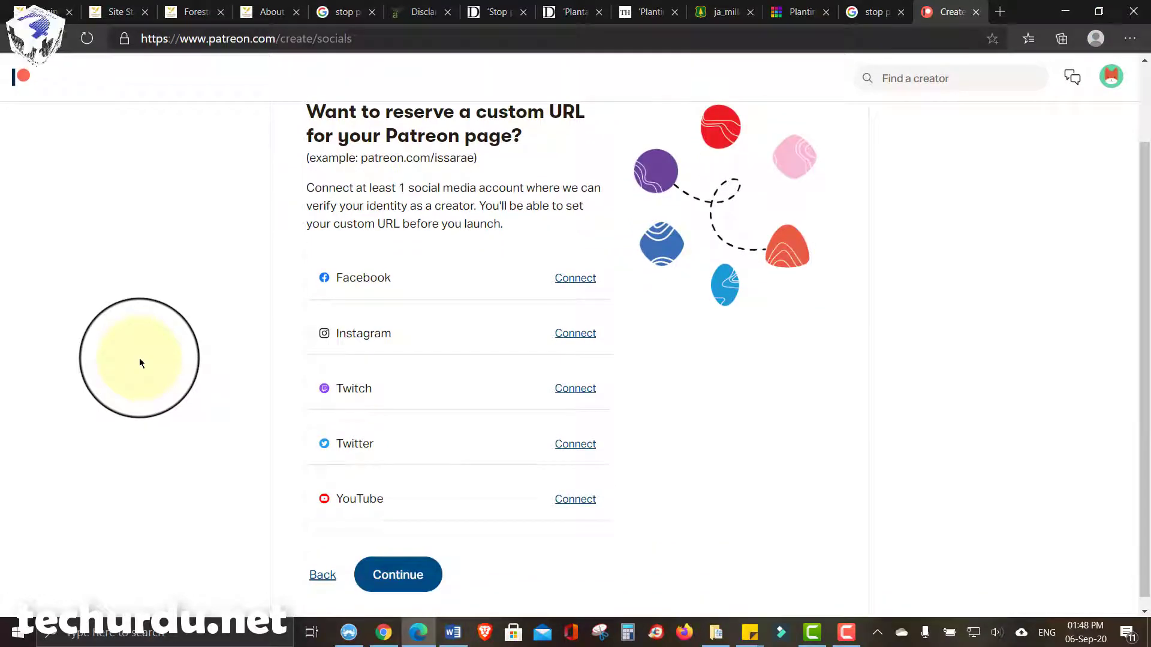
scroll(140, 362, "down", 1)
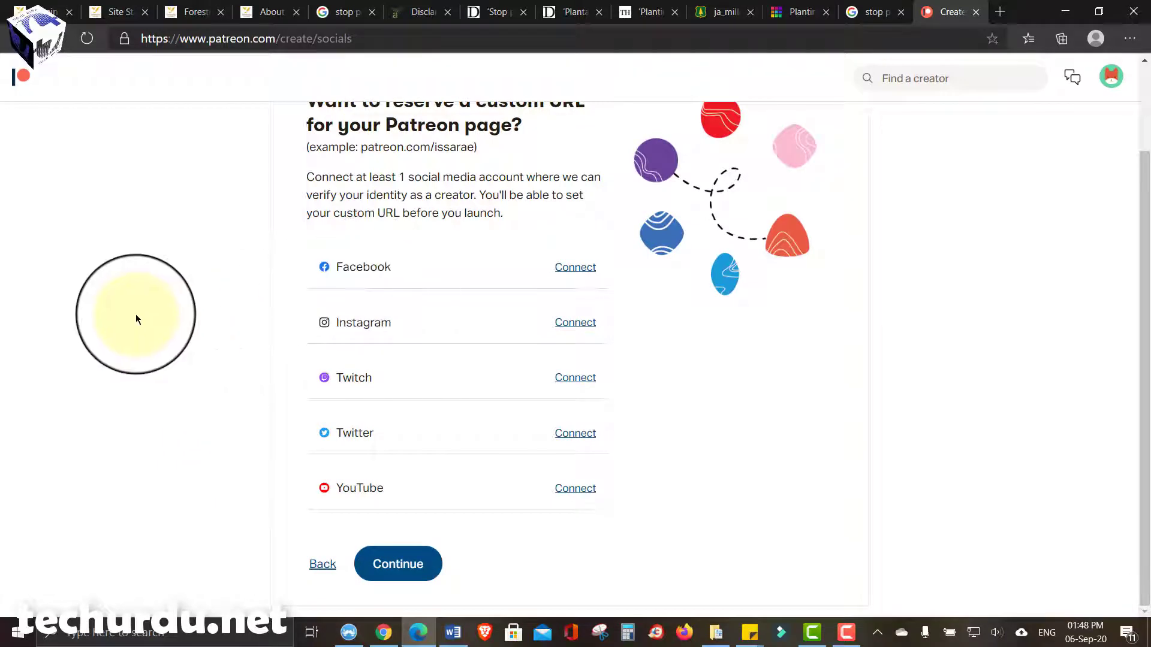
scroll(156, 309, "up", 1)
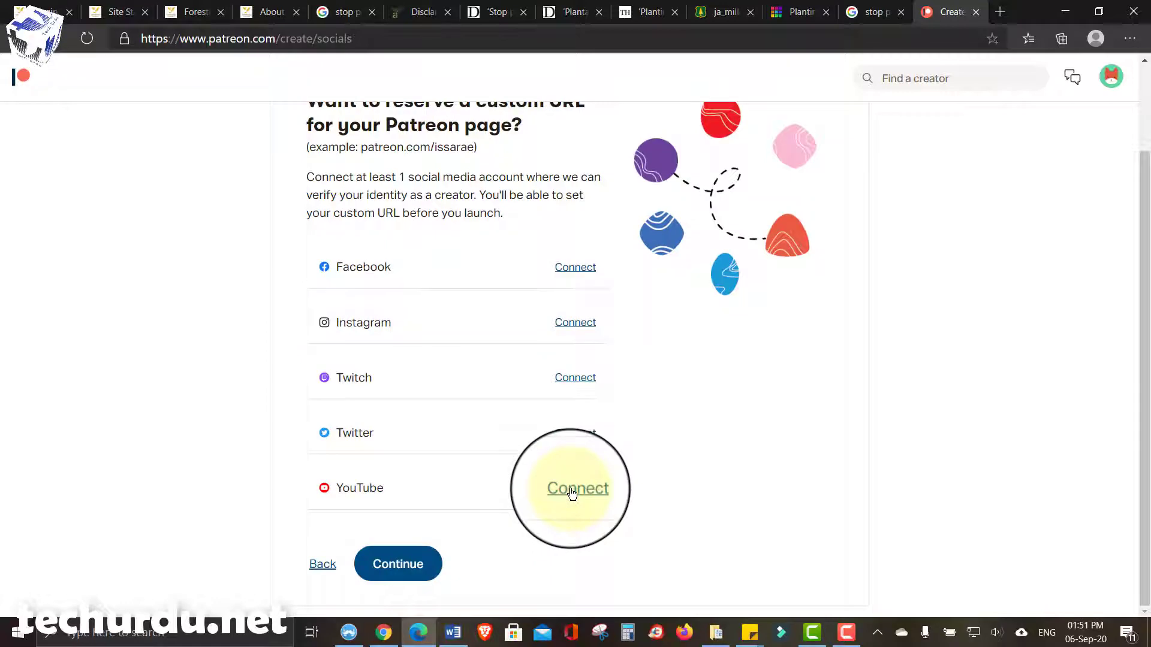
left_click(572, 489)
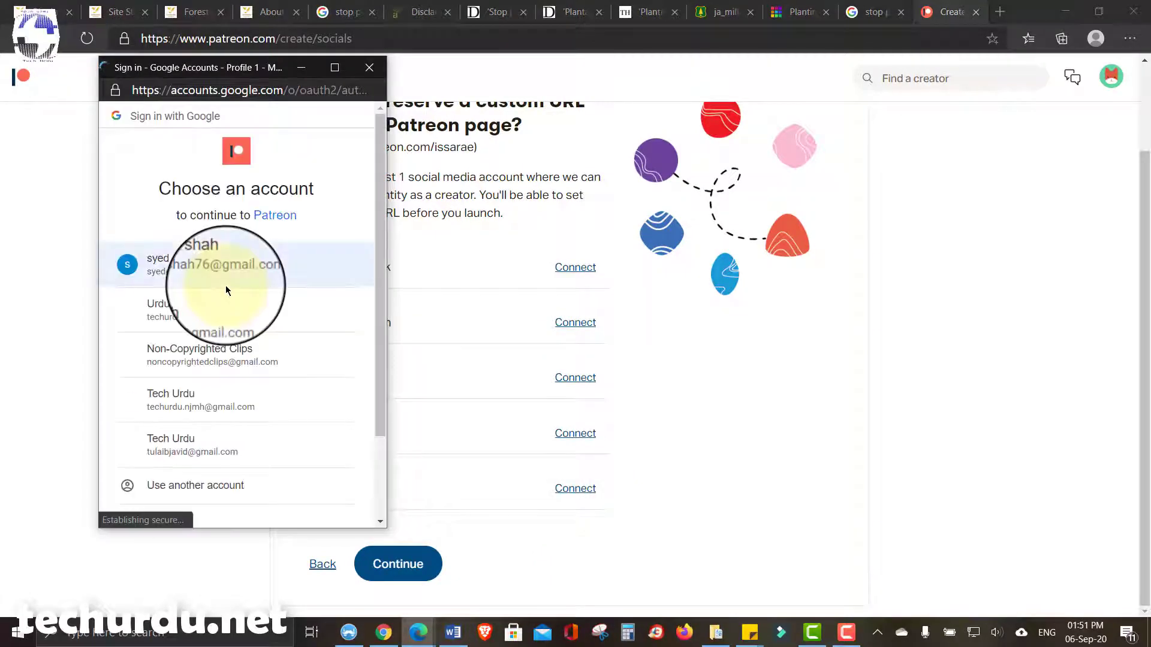
left_click(311, 318)
left_click(317, 403)
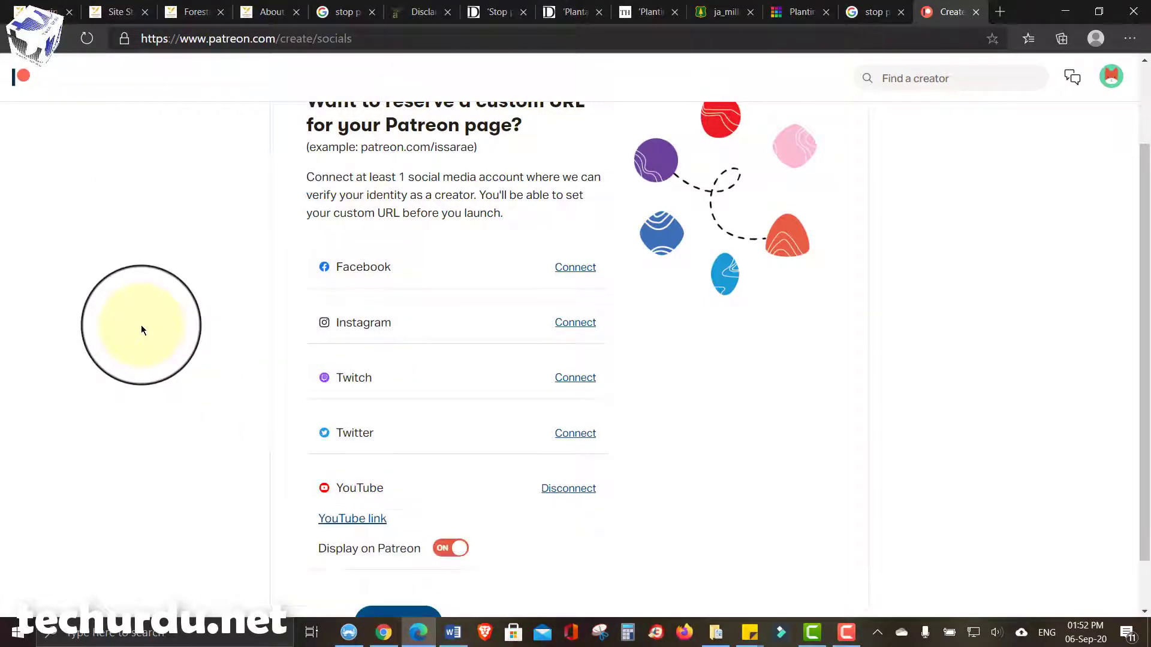
- Finish the setup steps and start customizing the page in the Basics editor
scroll(141, 325, "down", 1)
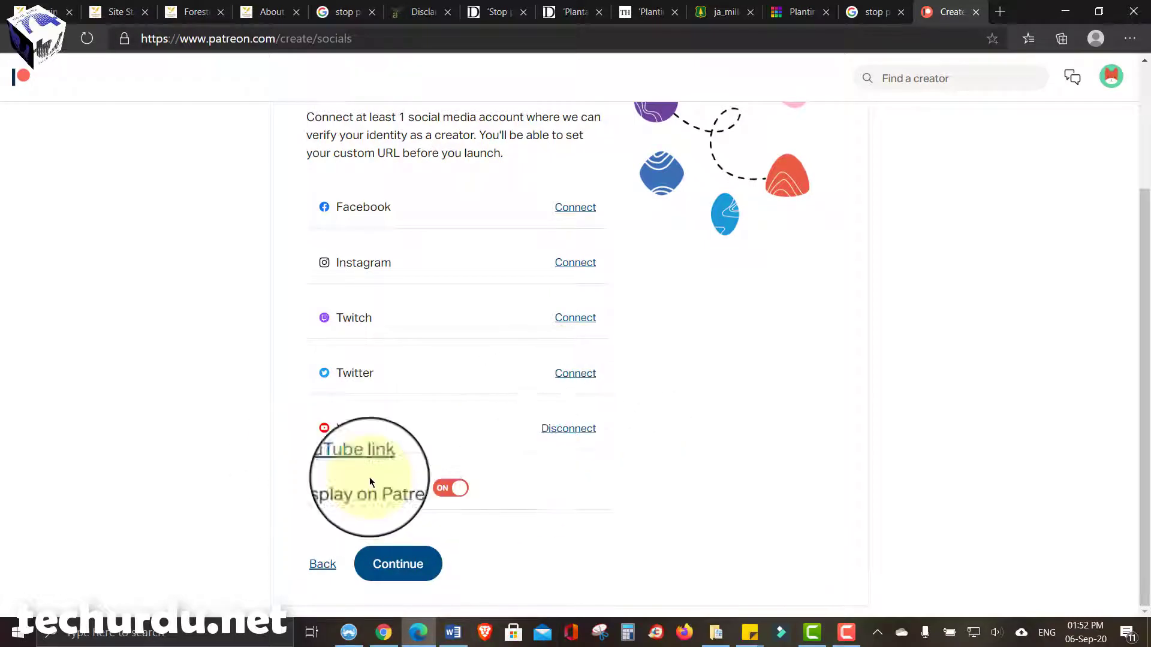
left_click(396, 565)
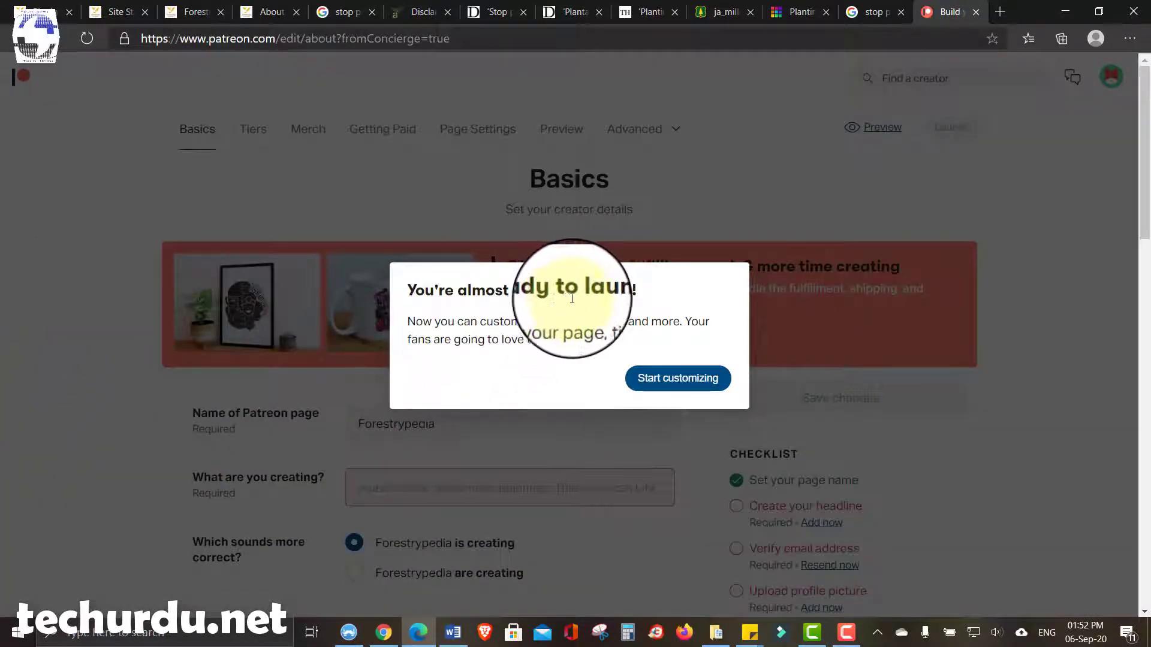
left_click(684, 382)
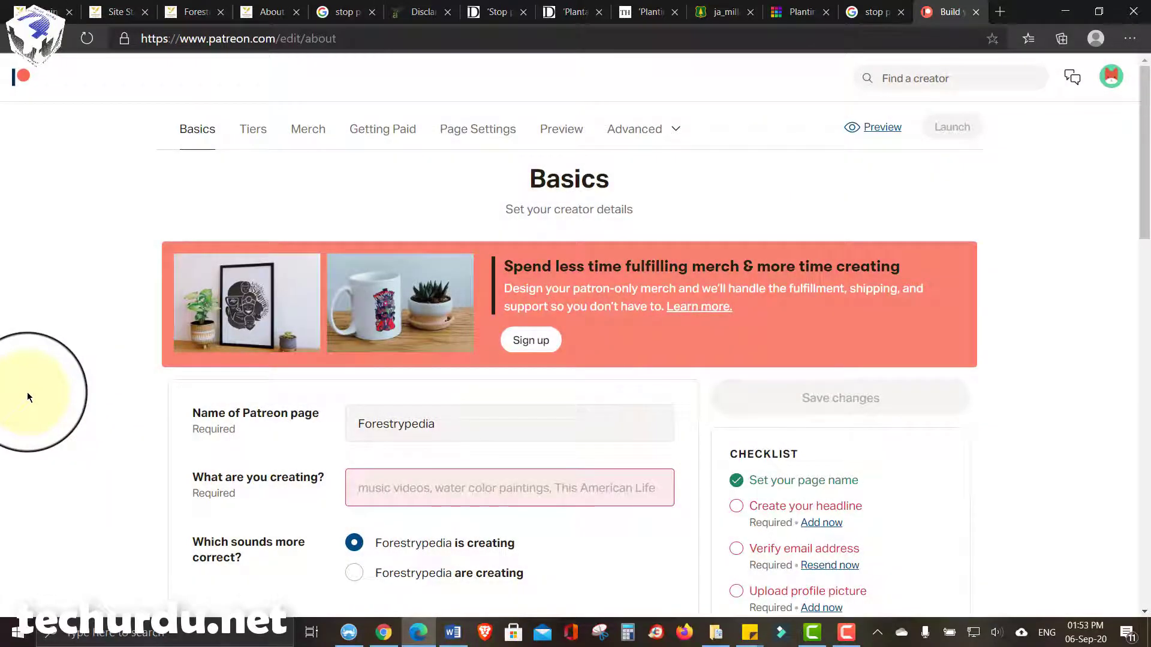
scroll(27, 393, "down", 3)
scroll(27, 392, "up", 3)
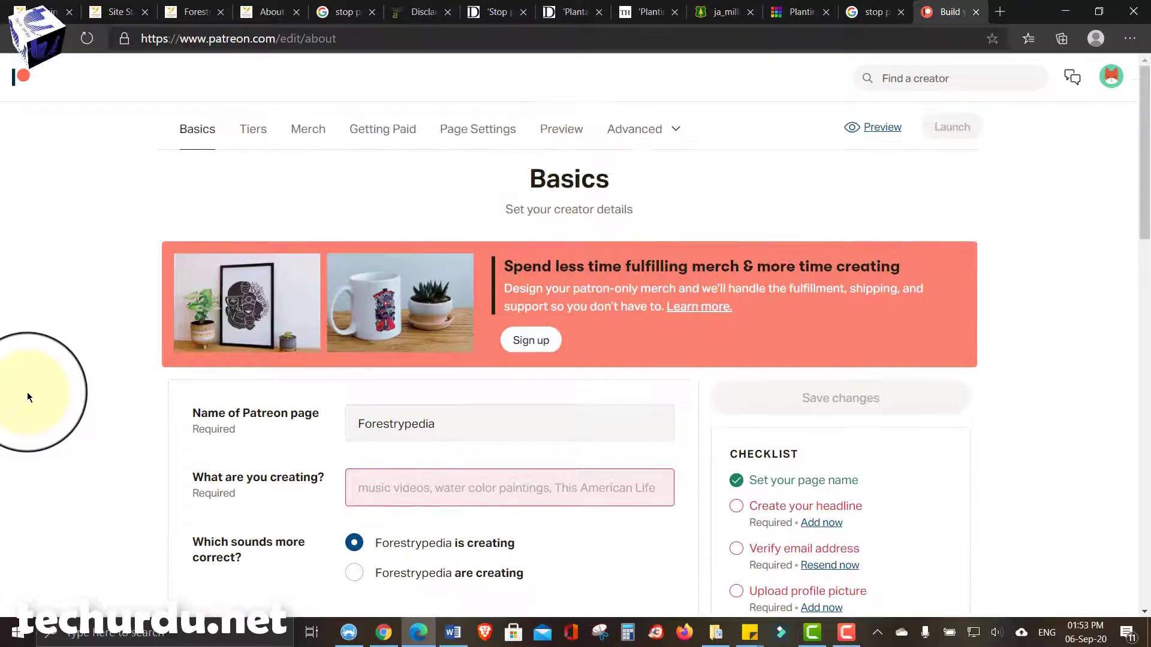
scroll(1015, 278, "down", 5)
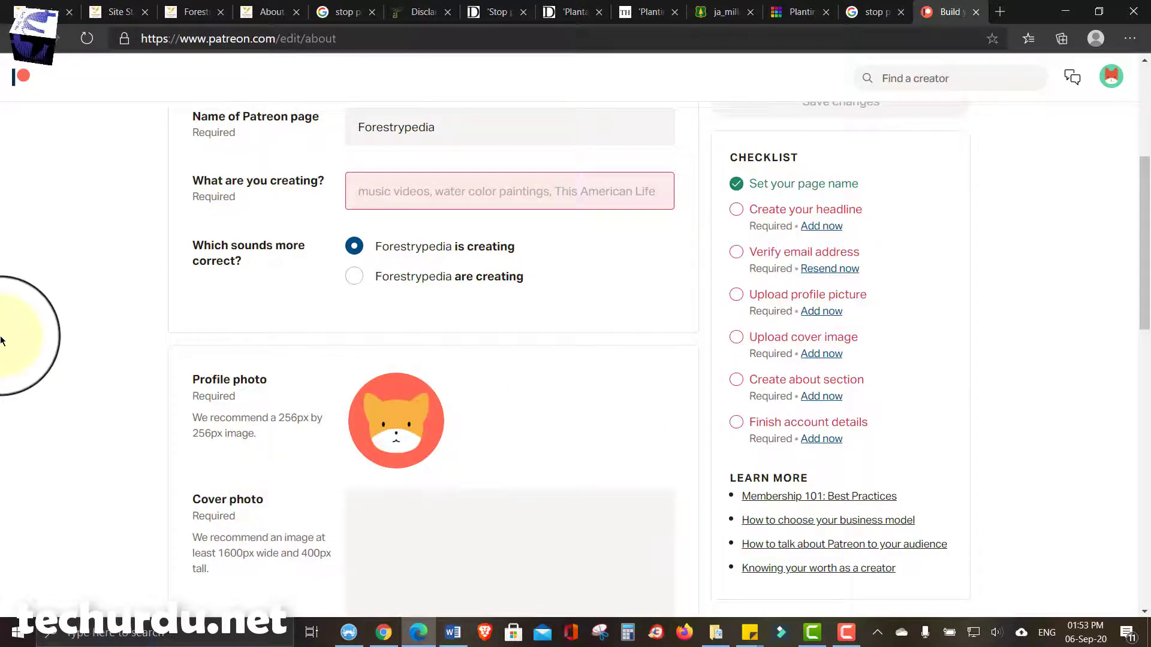
scroll(1, 341, "up", 5)
scroll(1, 341, "down", 15)
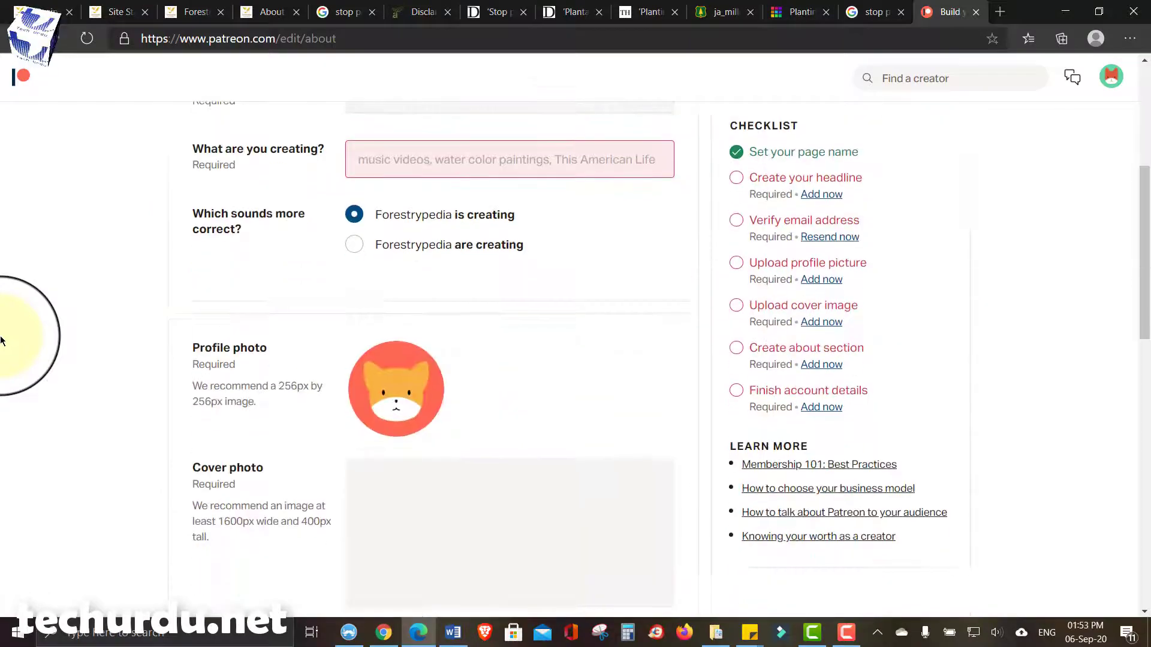
scroll(2, 341, "up", 15)
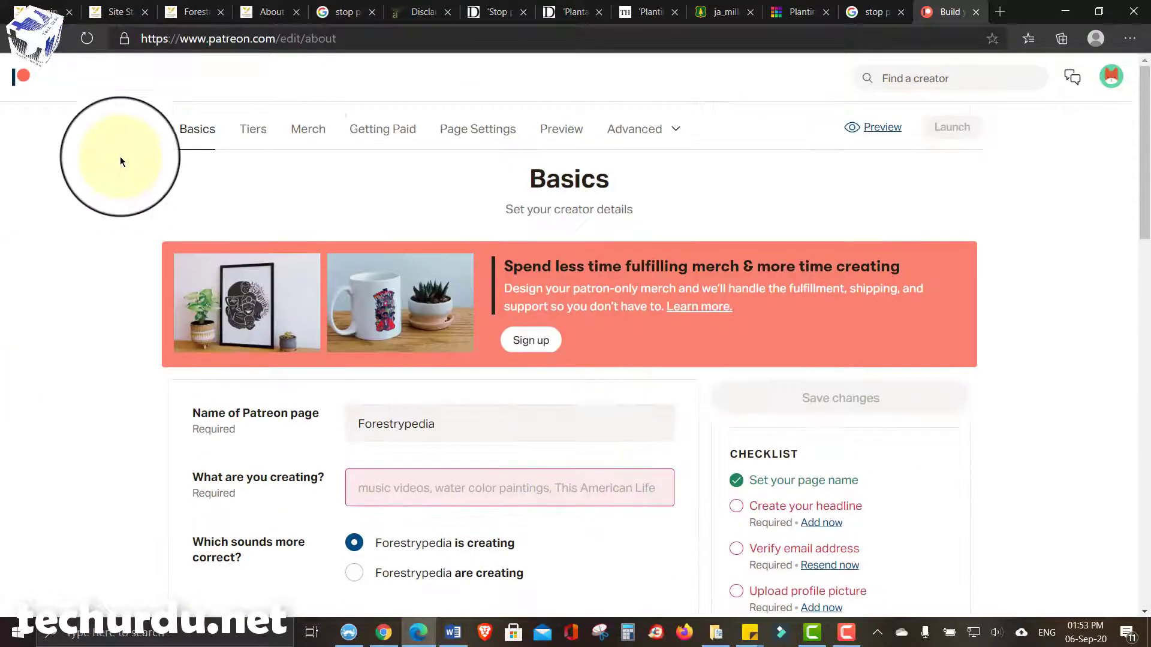
scroll(51, 237, "down", 3)
scroll(50, 237, "up", 3)
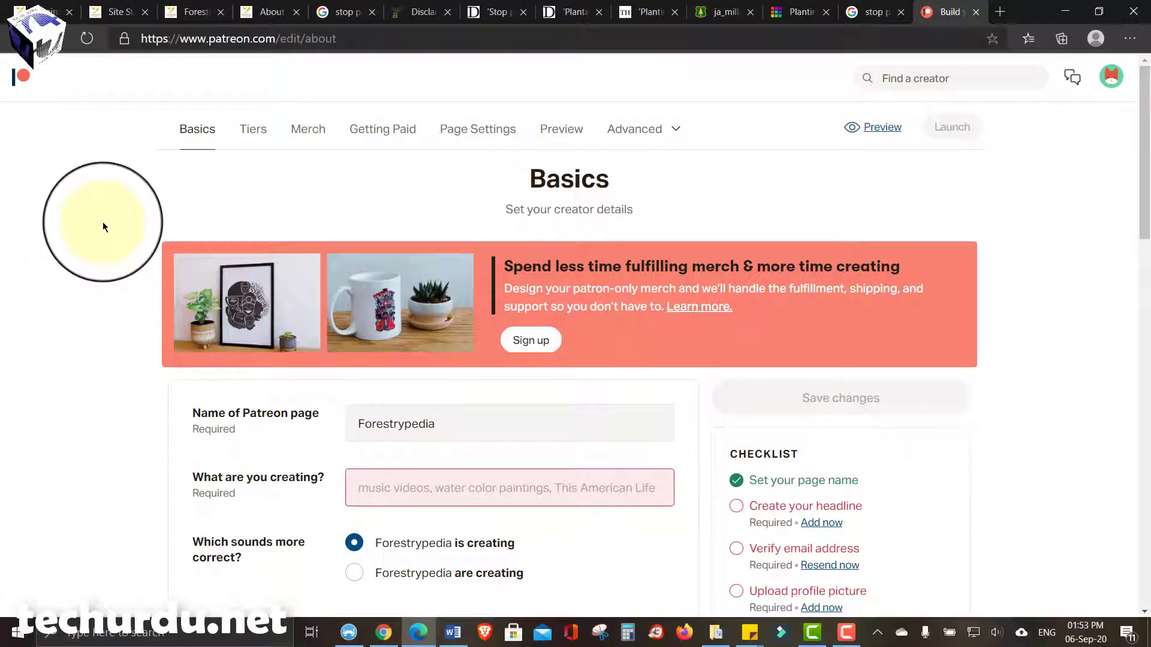
scroll(83, 222, "down", 2)
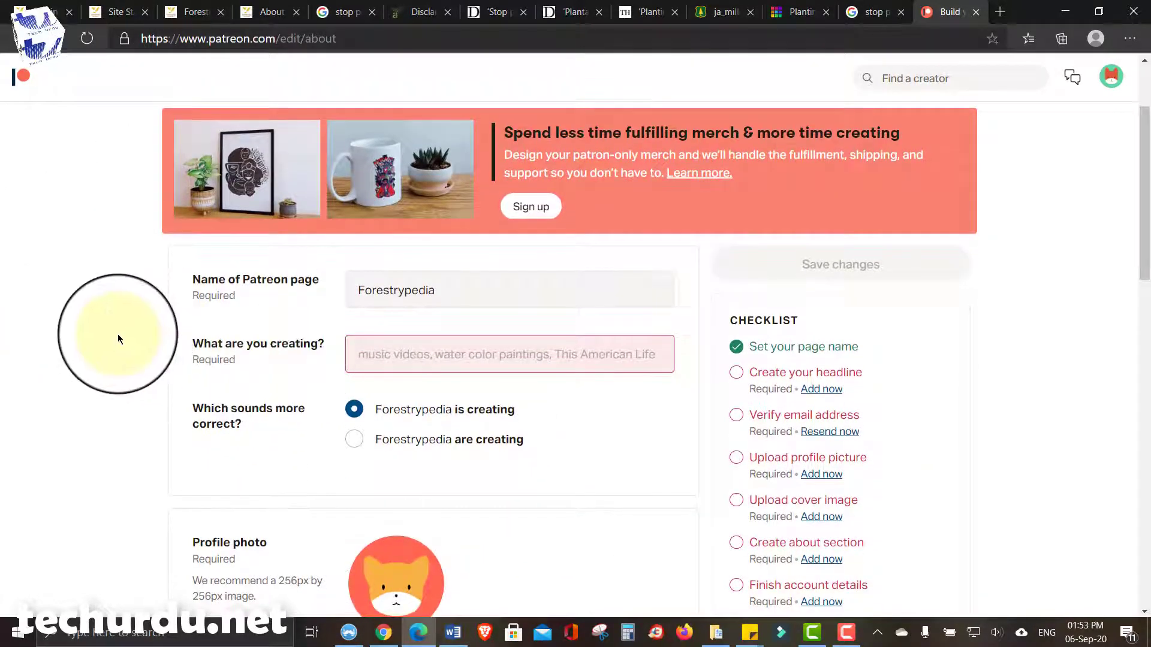
scroll(118, 333, "down", 1)
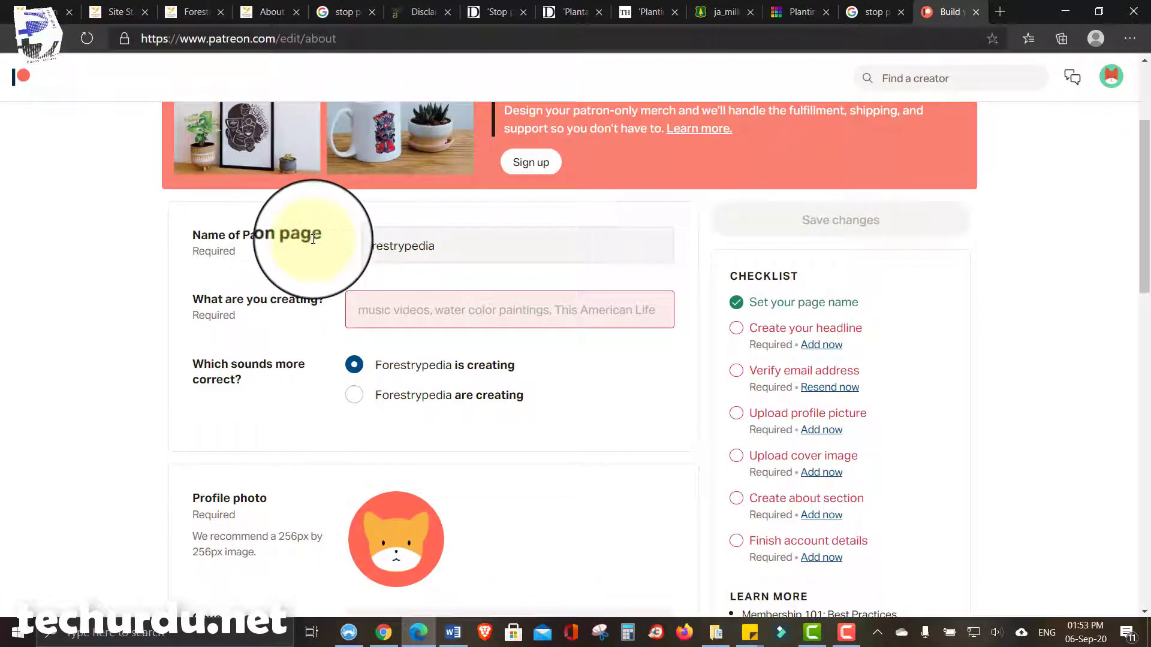
left_click(450, 256)
left_click(258, 297)
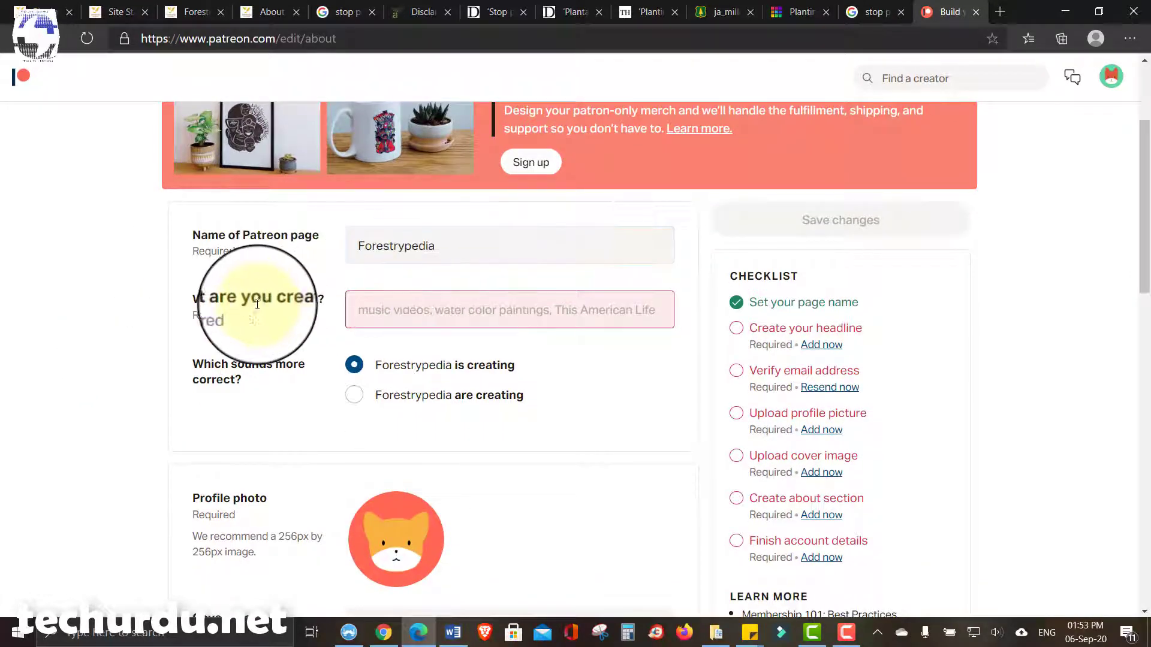
left_click_drag(493, 250, 347, 250)
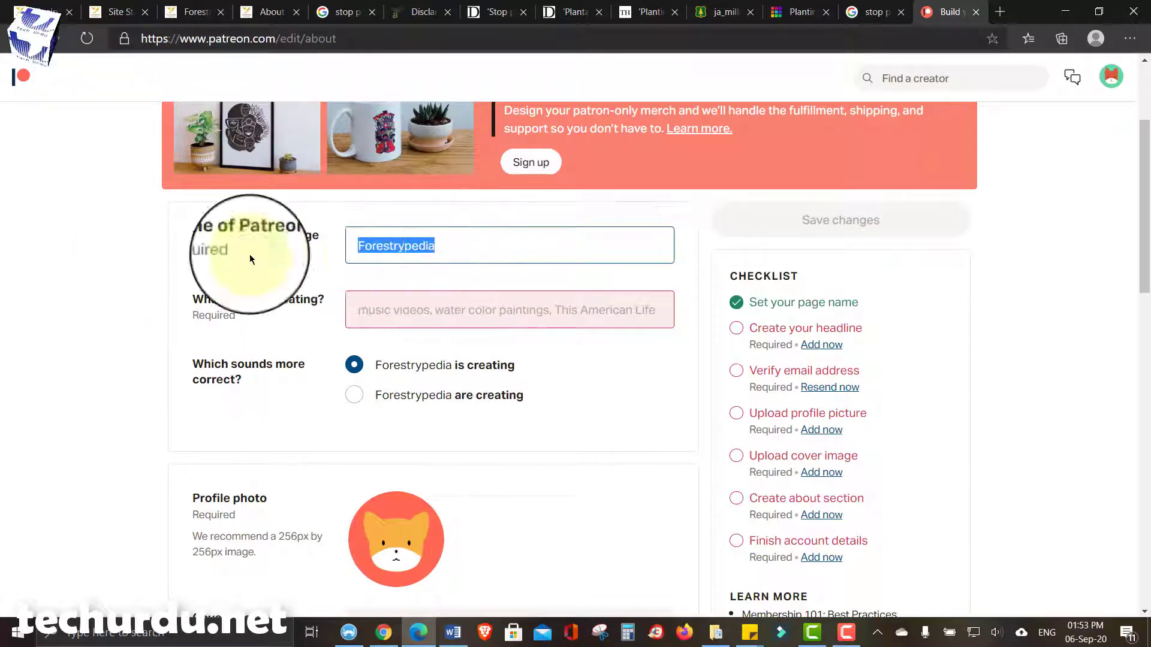
left_click(444, 241)
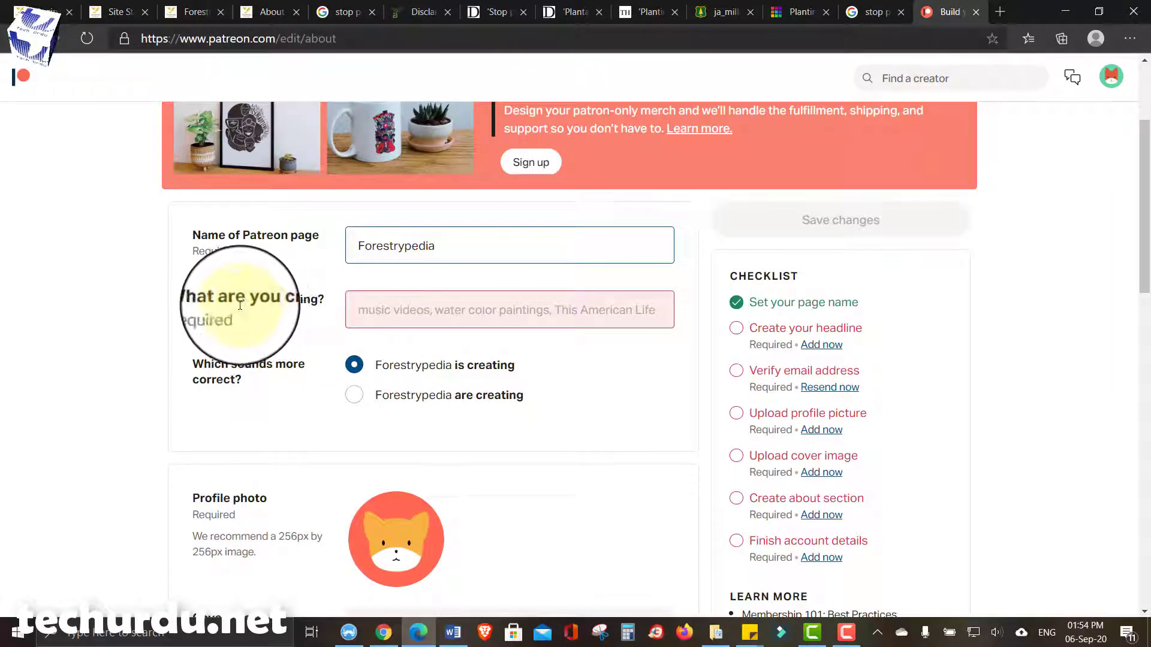
- Change the 'What are you creating?' field from Blogs to Forestry Related Blogs
left_click(438, 320)
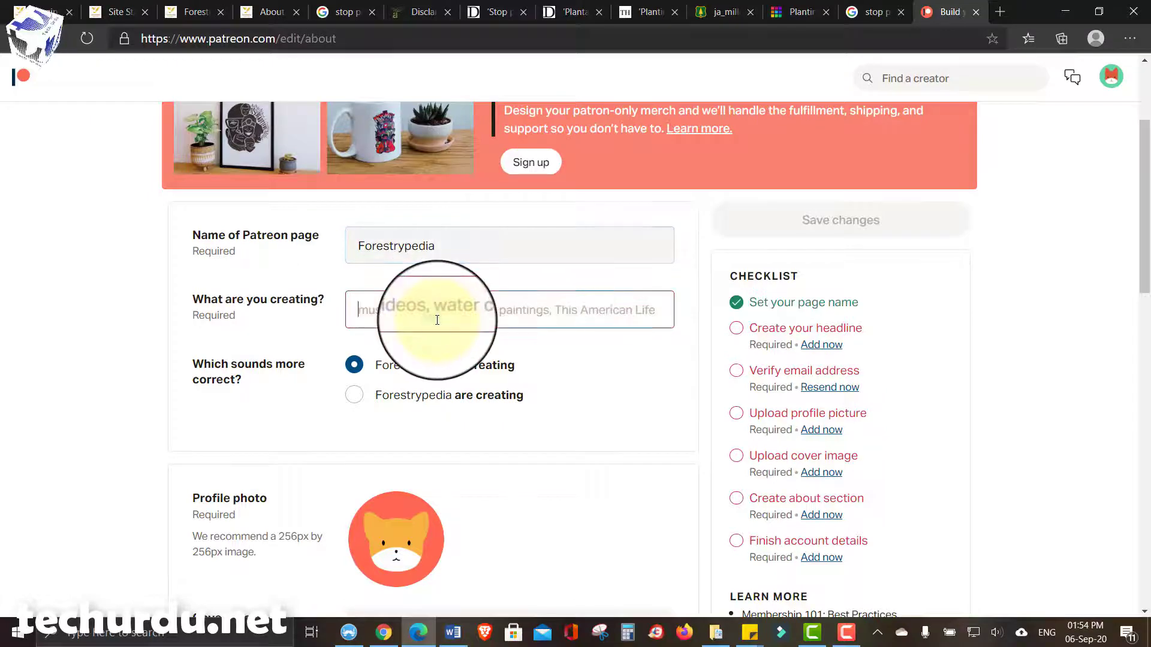
type("Blogs")
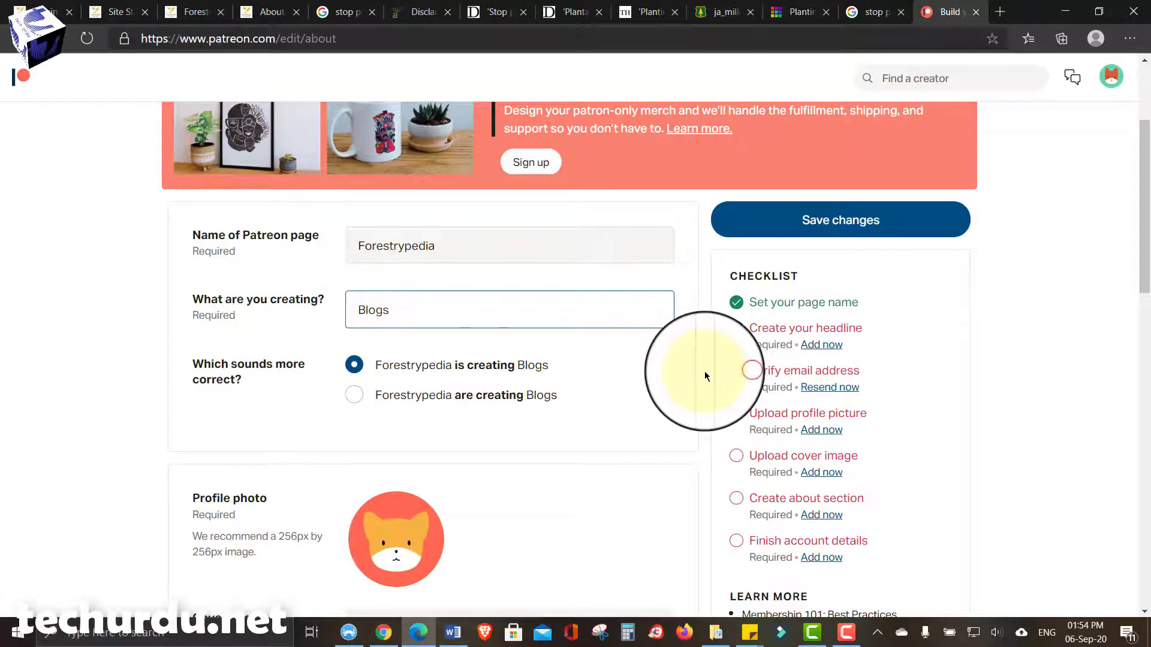
type("Forestry Related")
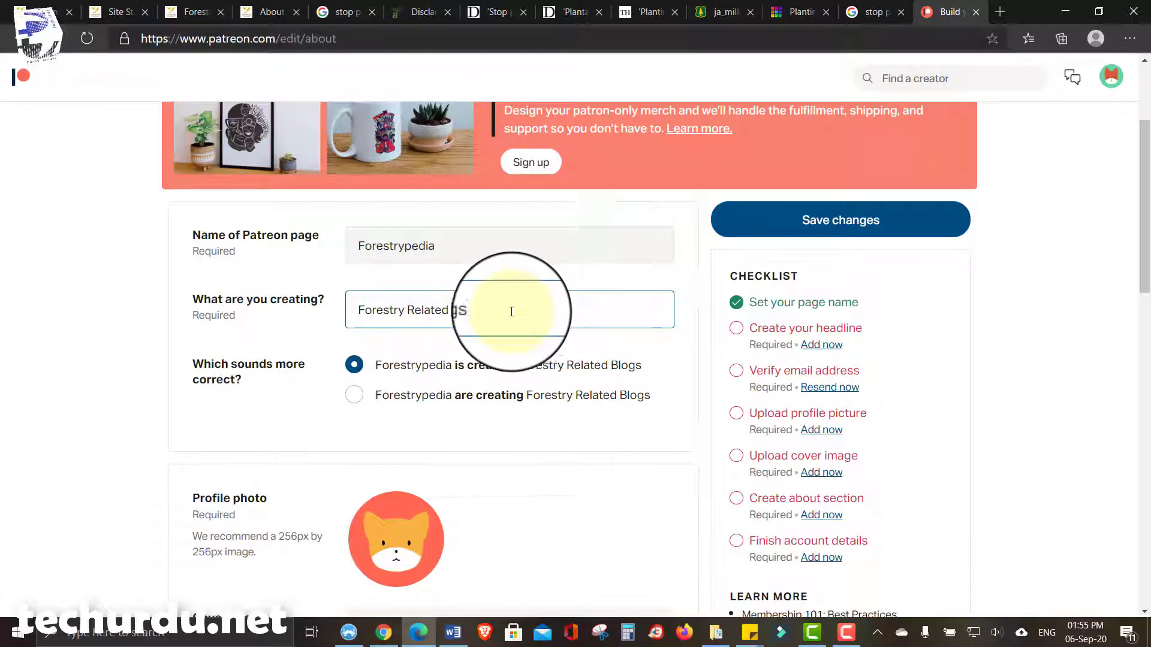
scroll(220, 394, "down", 1)
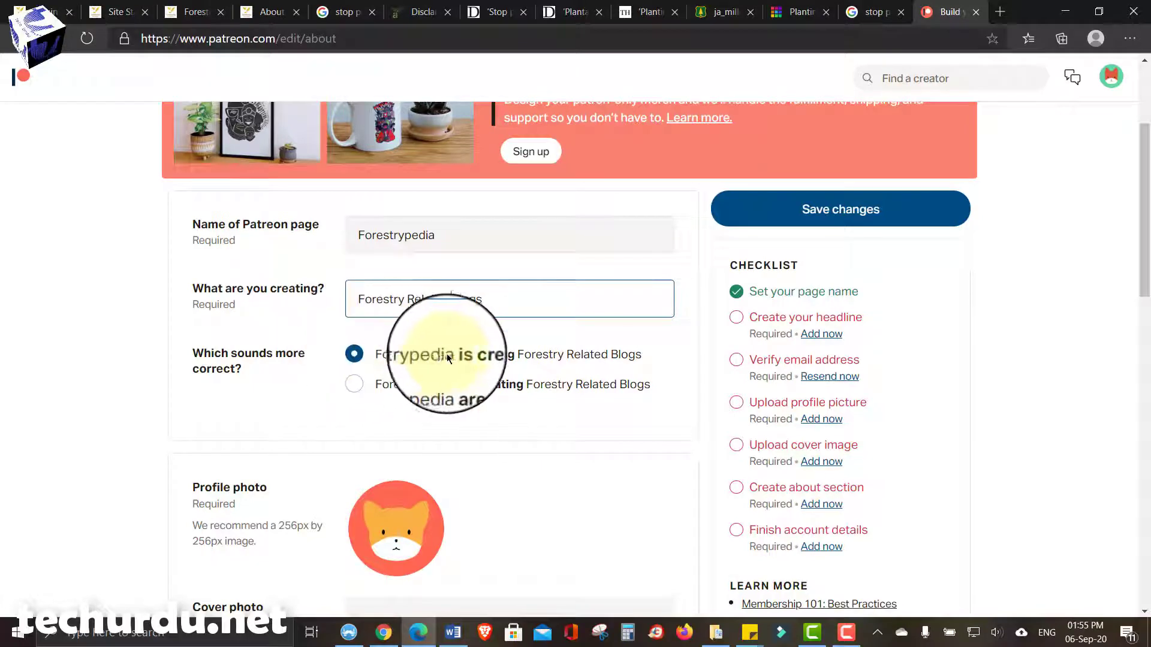
scroll(12, 373, "down", 4)
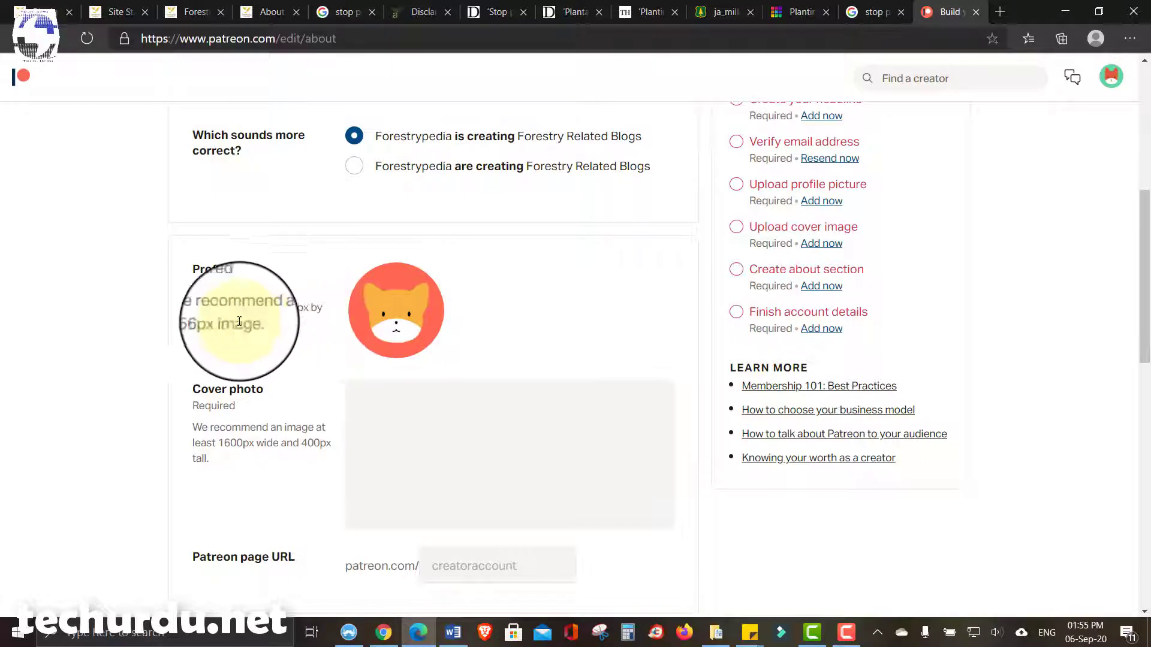
- Upload the Forestrypedia logo as profile photo and the 'Let's Green it!' banner as cover
left_click(406, 310)
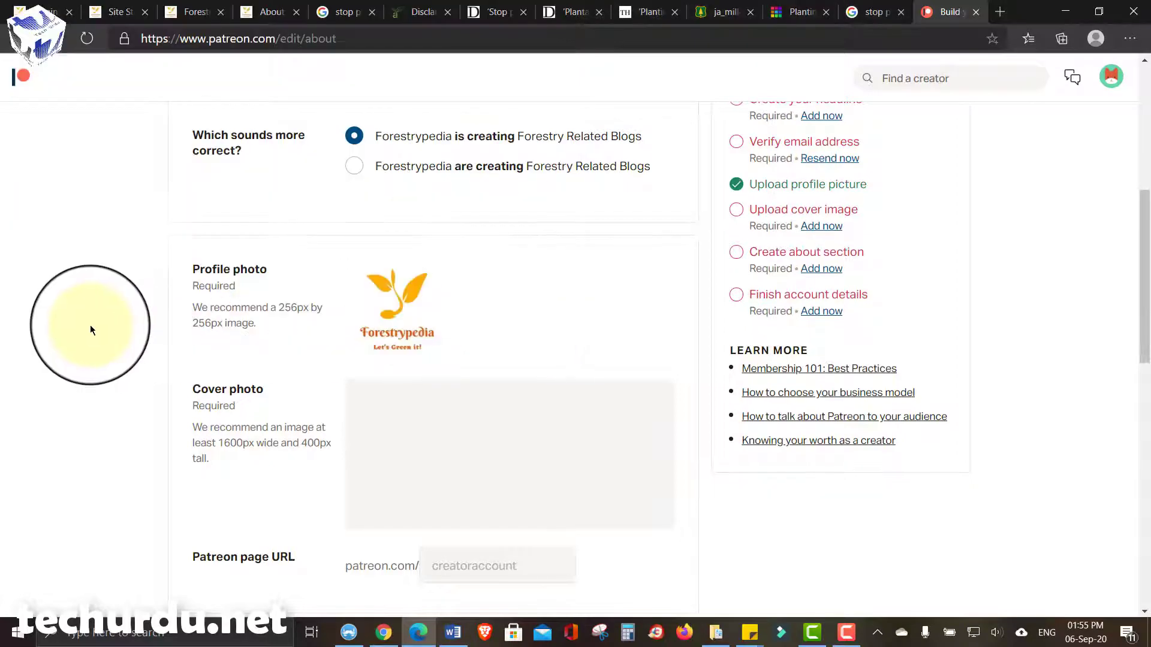
scroll(90, 325, "down", 2)
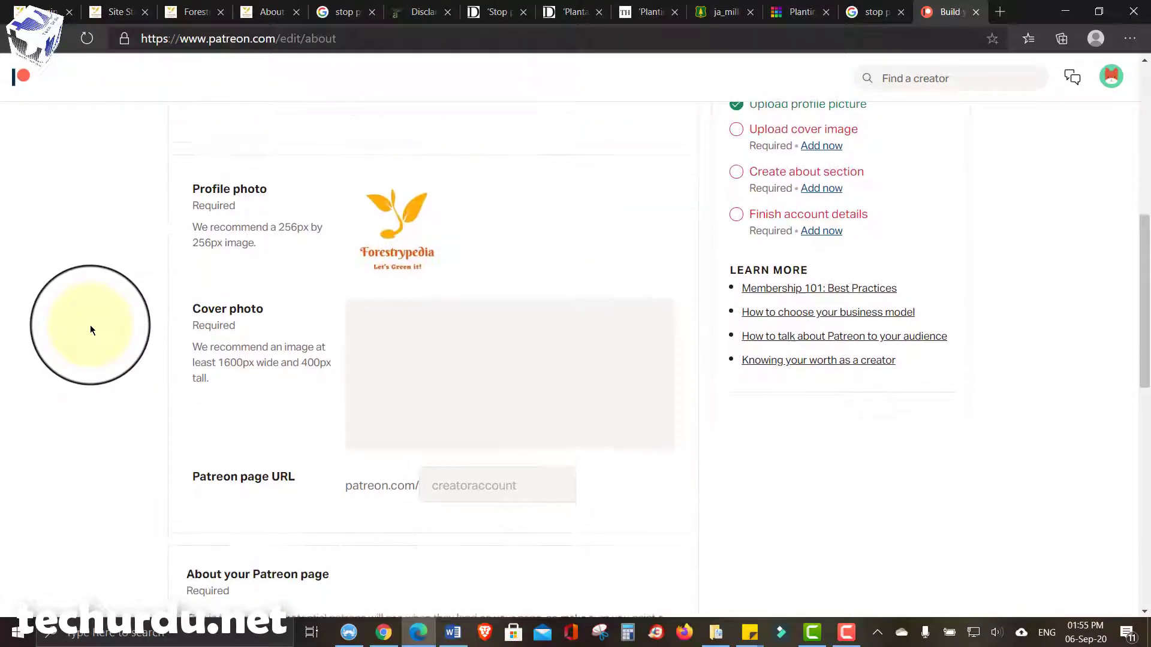
scroll(93, 379, "down", 1)
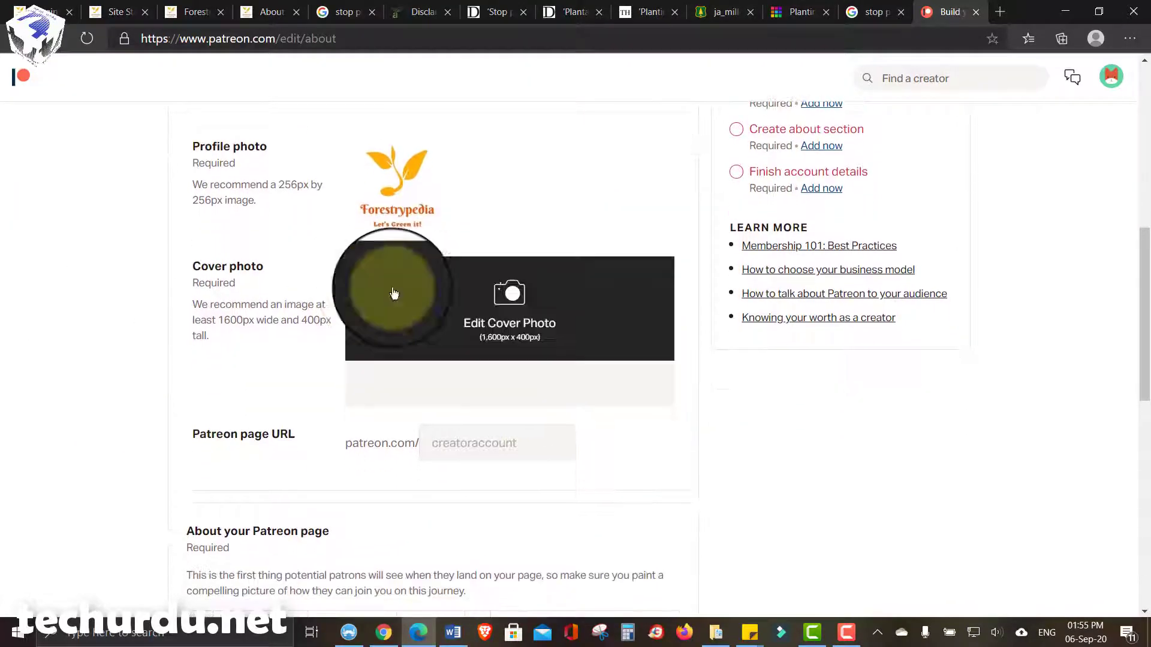
mouse_move(522, 327)
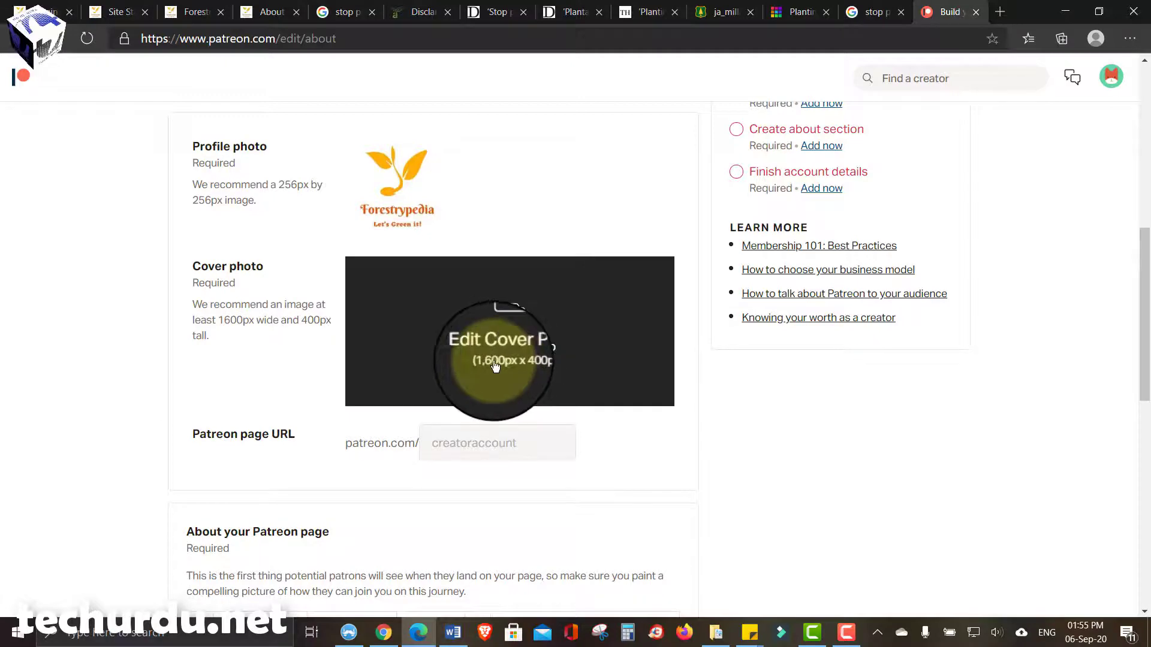
left_click(495, 367)
scroll(2, 341, "down", 2)
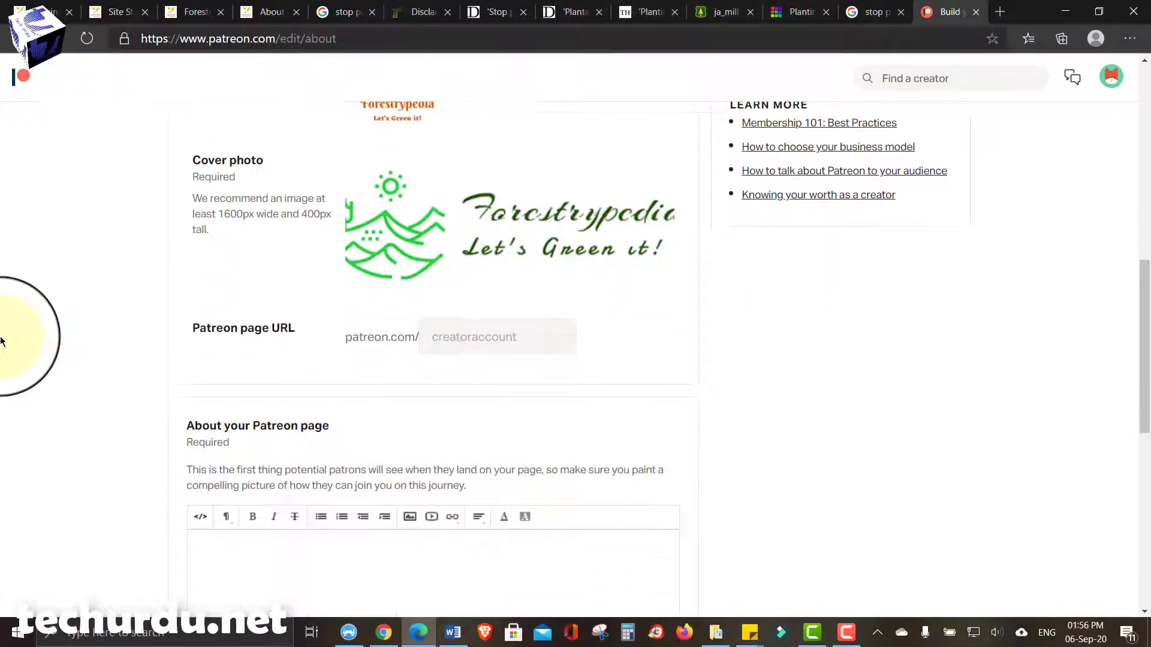
- Edit the page URL field so it reads patreon.com/forestrypedia
left_click(483, 346)
scroll(27, 343, "up", 3)
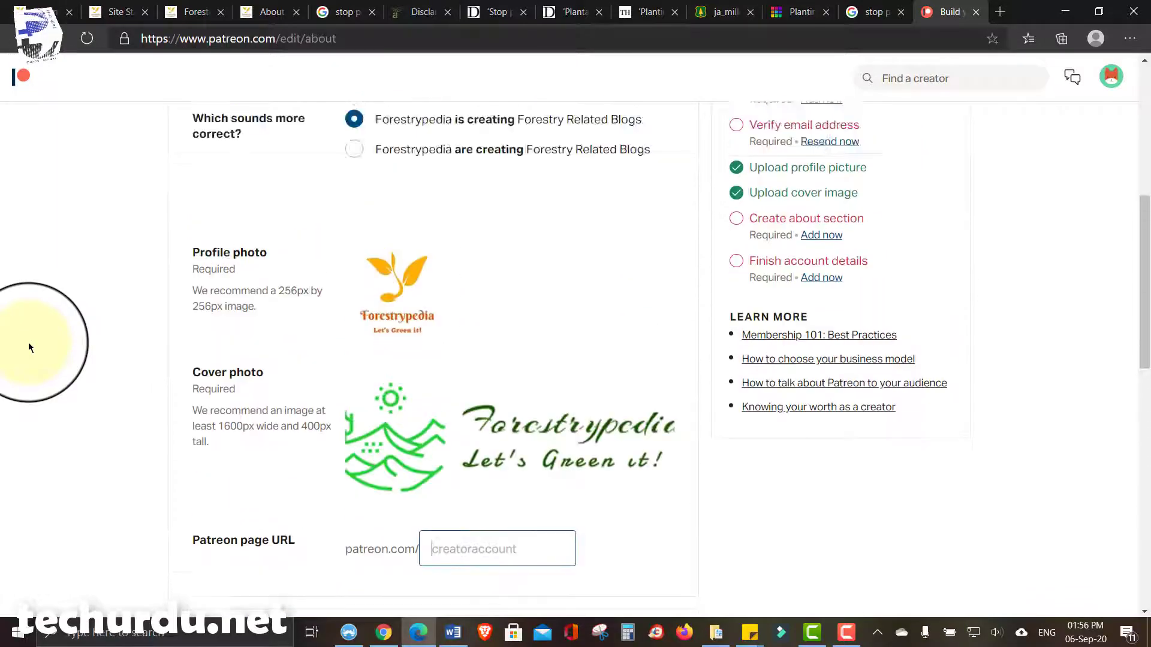
scroll(28, 342, "up", 8)
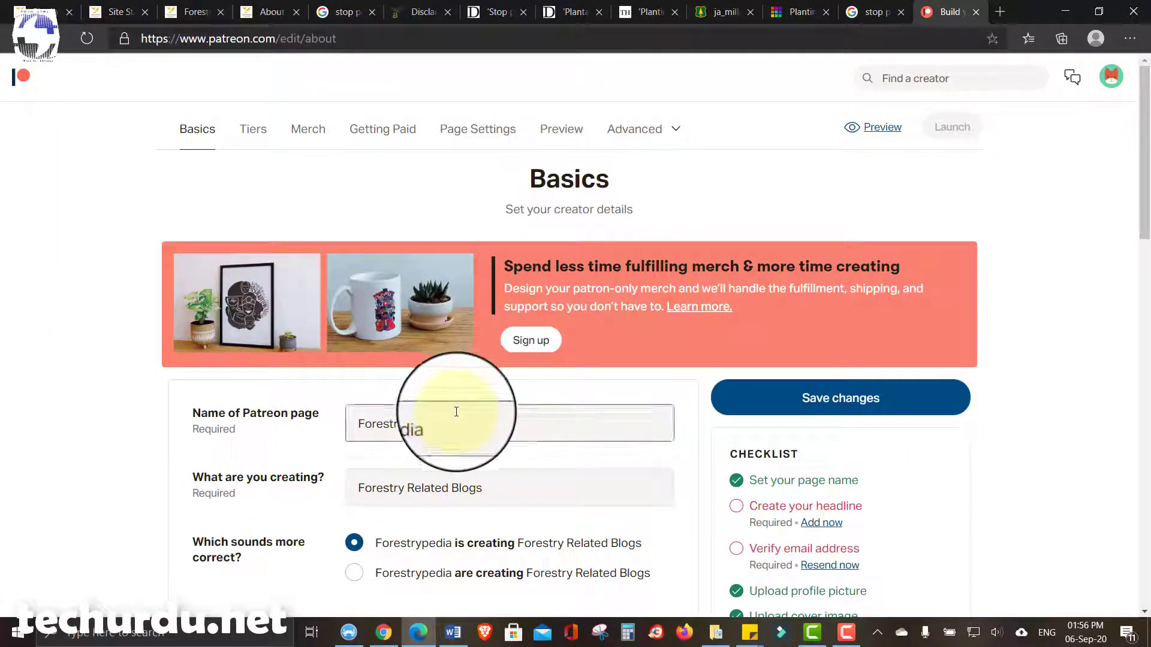
scroll(49, 459, "down", 10)
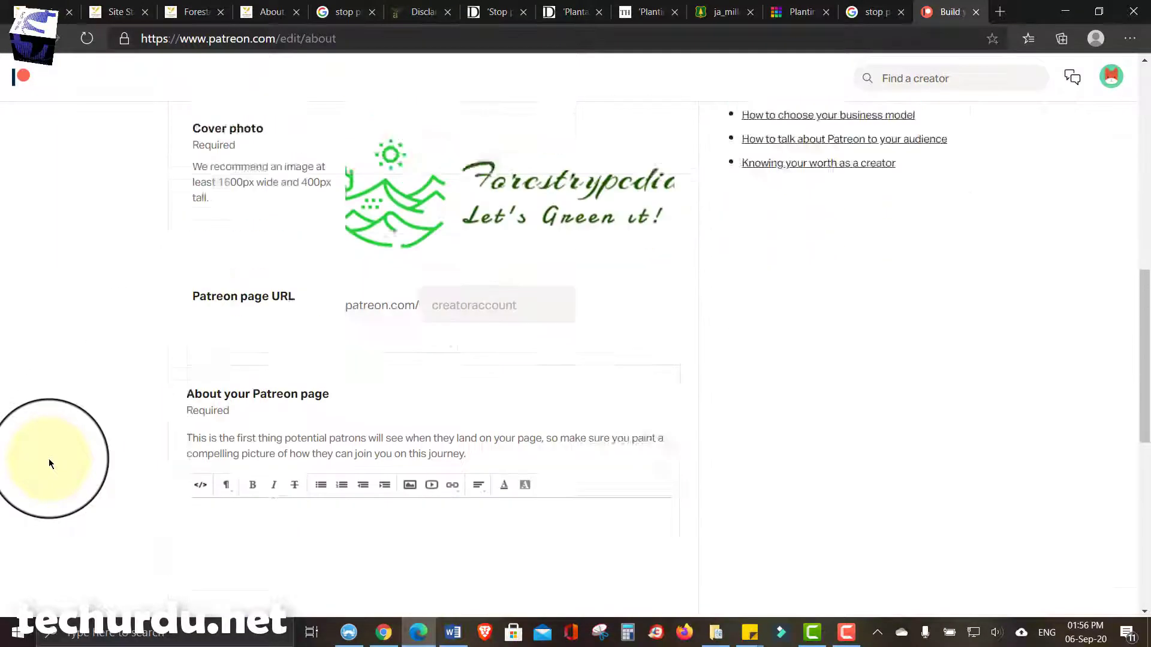
scroll(48, 458, "up", 10)
scroll(120, 443, "down", 1)
scroll(120, 443, "down", 8)
- Enter forestrypedia as the page URL, then click into the empty About section
left_click(488, 228)
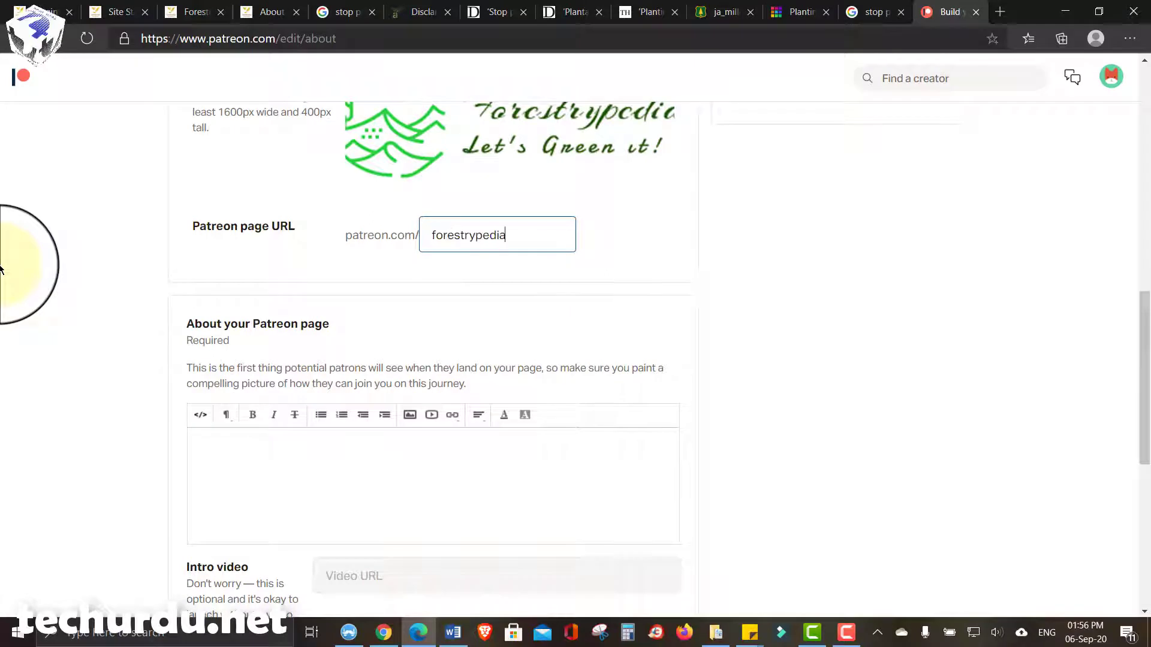
left_click(24, 287)
scroll(24, 287, "down", 2)
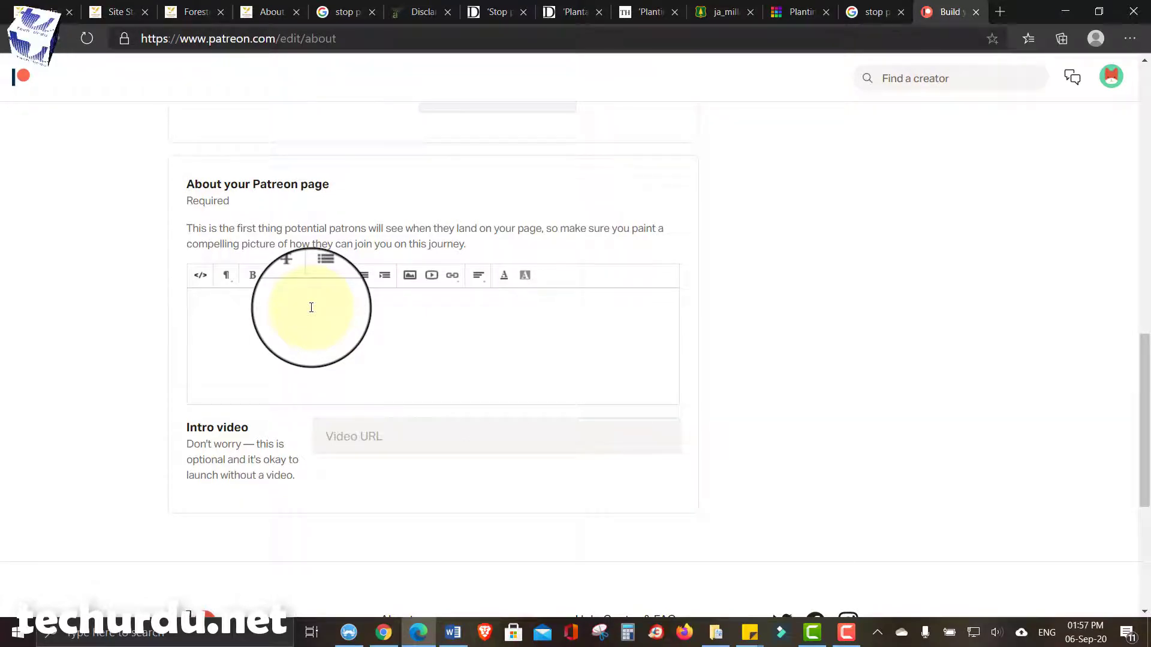
left_click(303, 310)
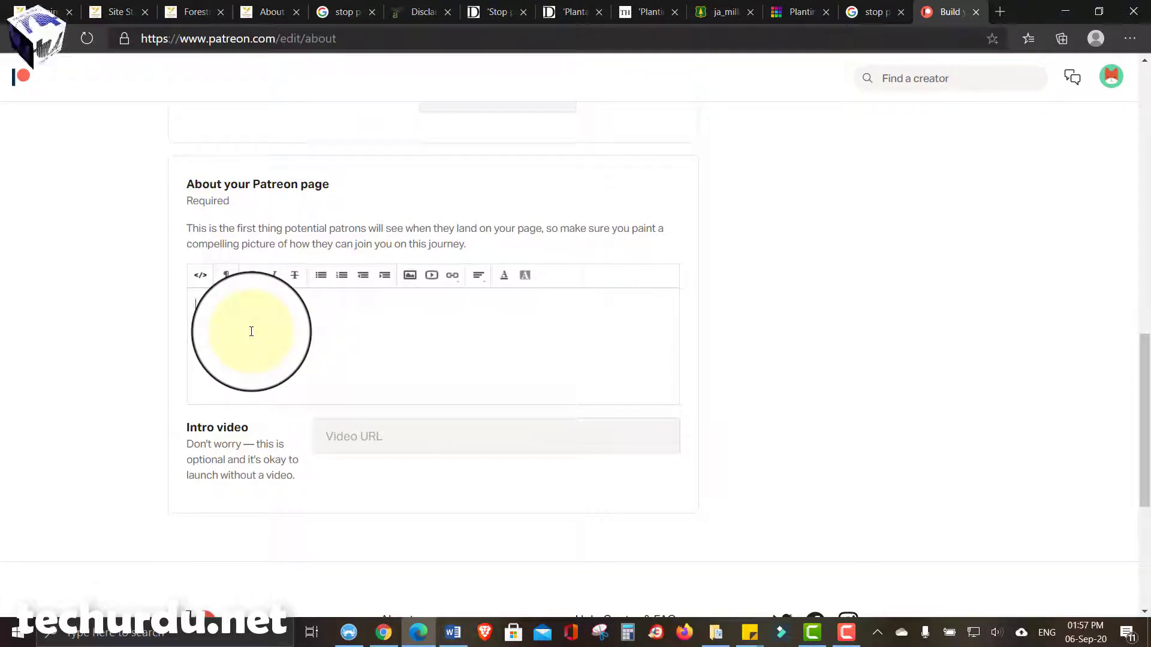
- Paste the 'single platform' paragraph from Forestrypedia's About page into Patreon's About section
key("ctrl+3")
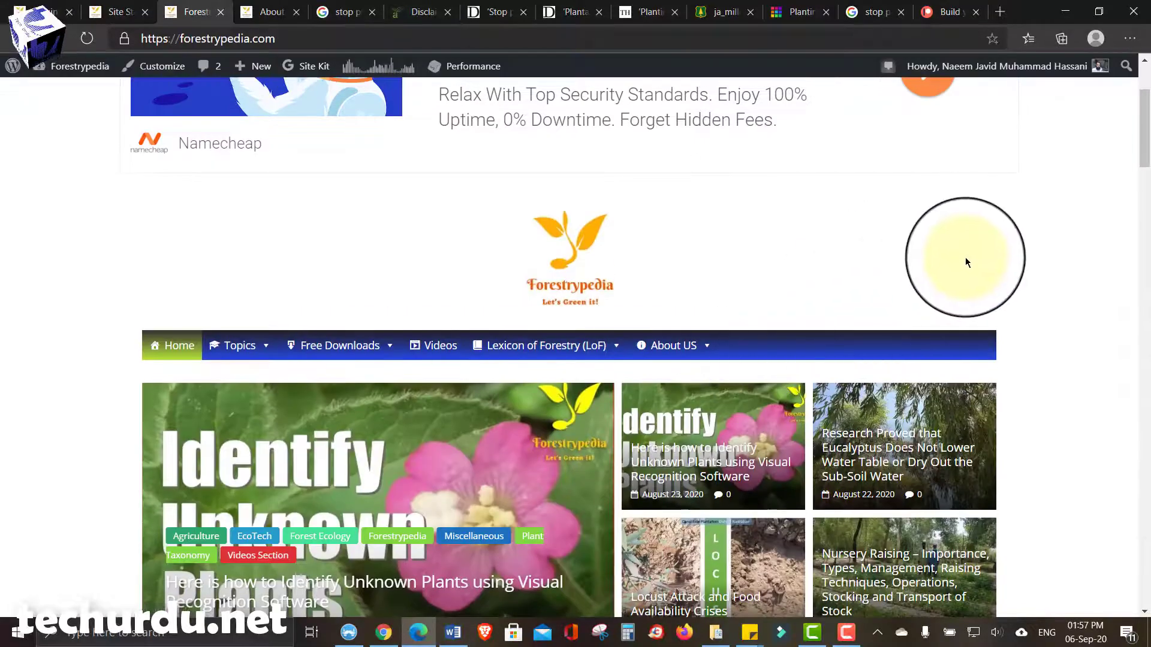
scroll(840, 255, "down", 1)
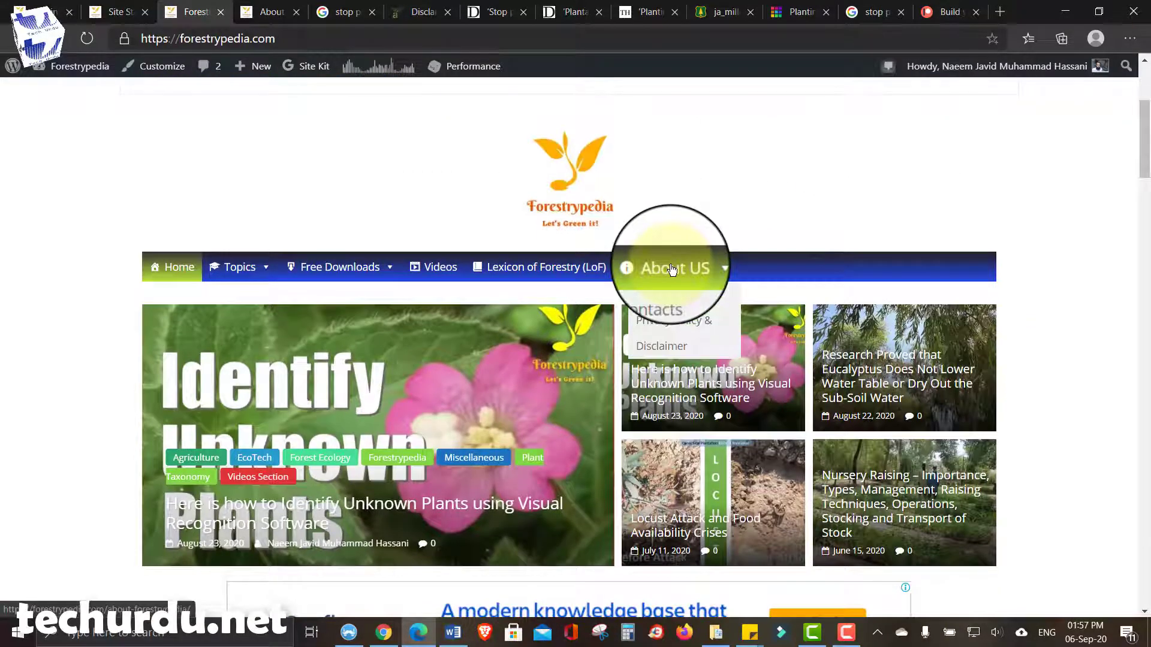
left_click(665, 270)
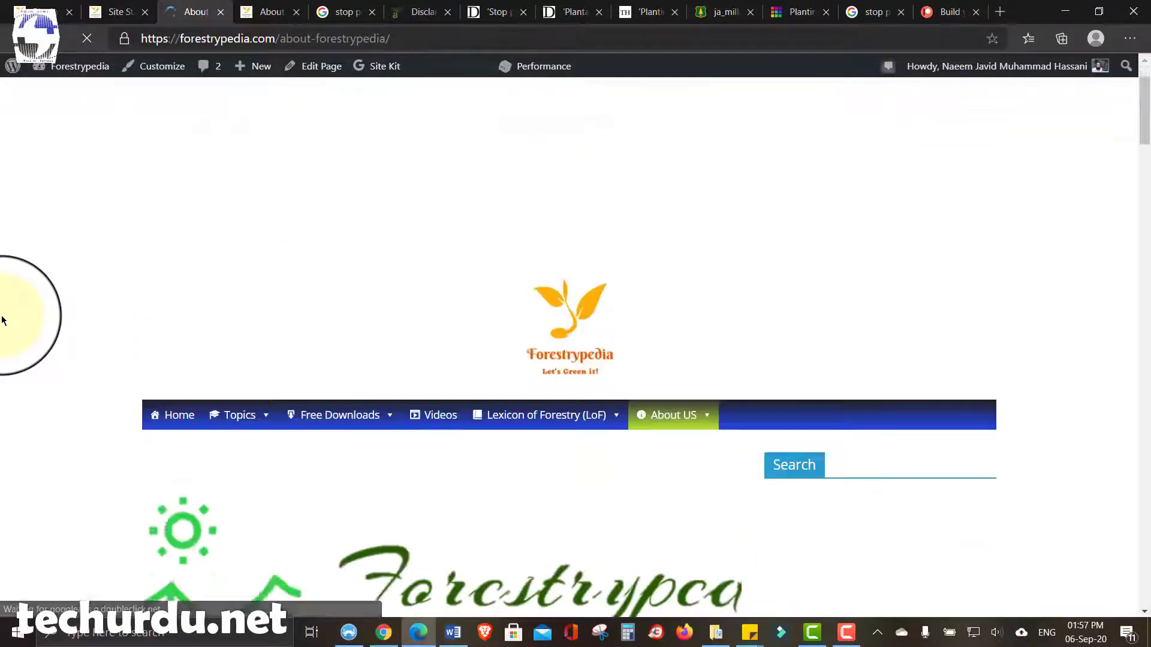
scroll(2, 320, "down", 12)
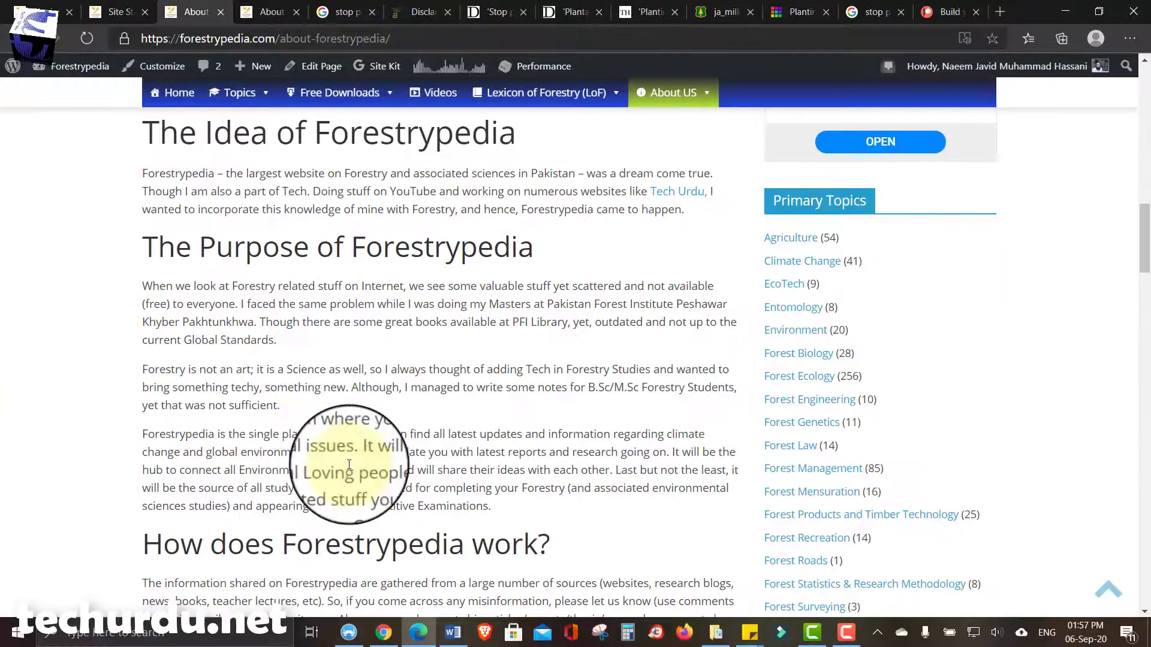
triple_click(514, 501)
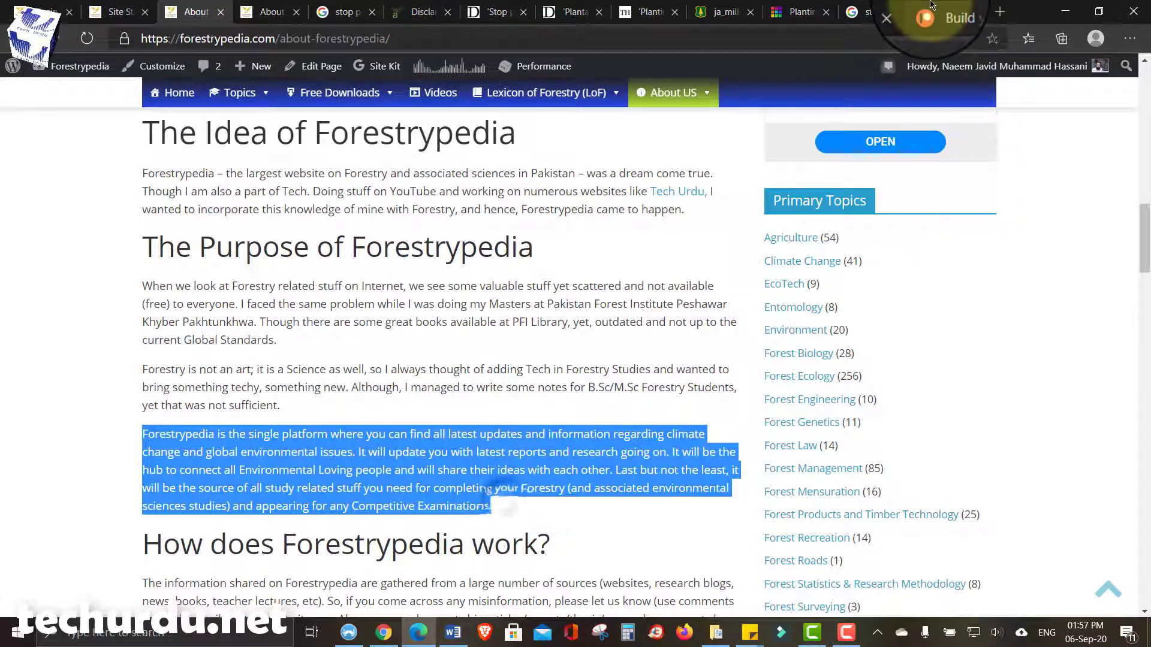
left_click(926, 9)
left_click(351, 367)
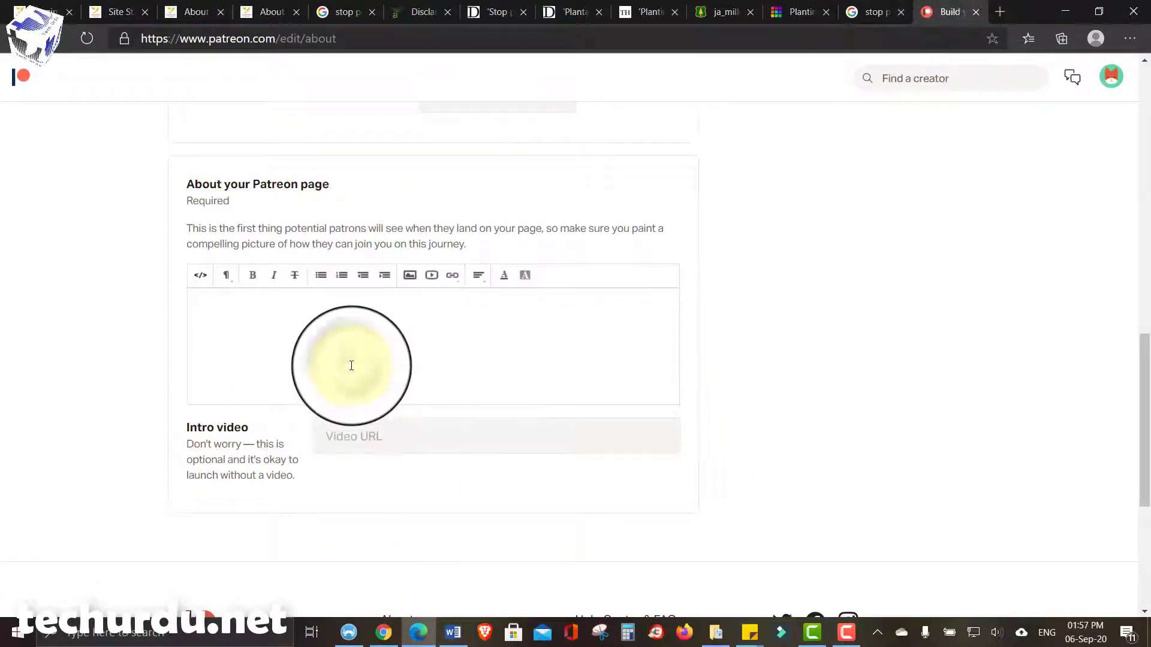
type("Forestrypedia is the single platform where you can find all latest updates and information regarding climate change and global environmental issues. It will update you with latest reports and research going on. It will be the hub to connect all Environmental Loving people and will share their ideas with each other. Last but not the least, it will be the source of all study related stuff you need for completing your Forestry (and associated environmental sciences studies) and appearing for any Competitive Examinations.")
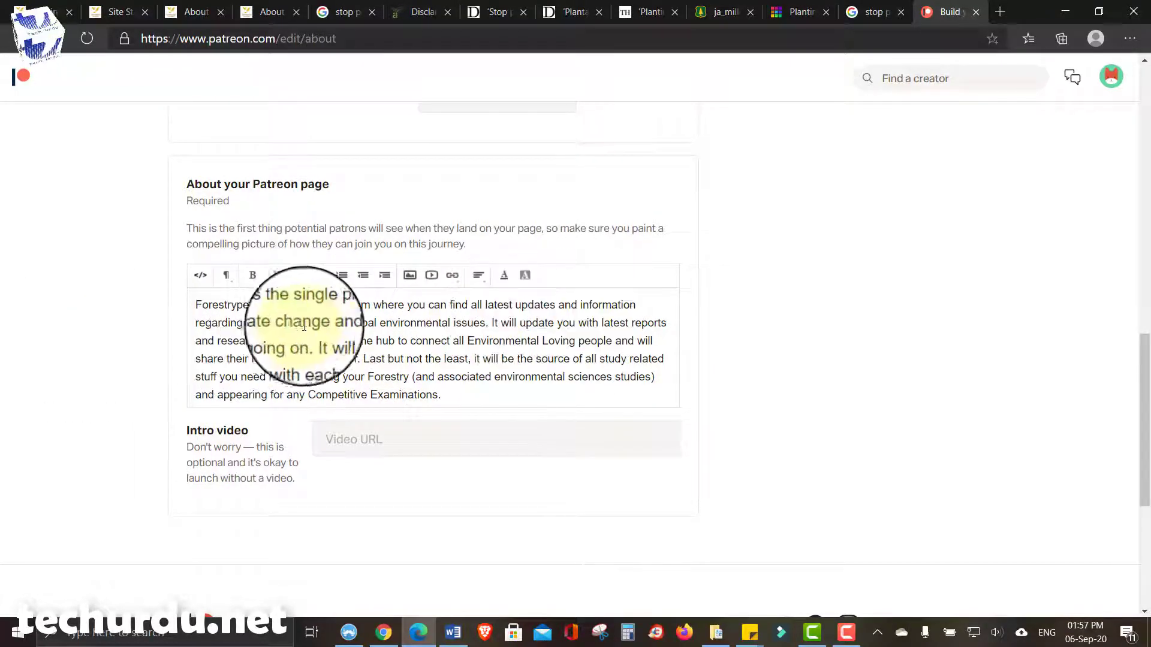
- Add '(forestrypedia.com)' after Forestrypedia and append the sentence on how the money will be used
left_click(266, 306)
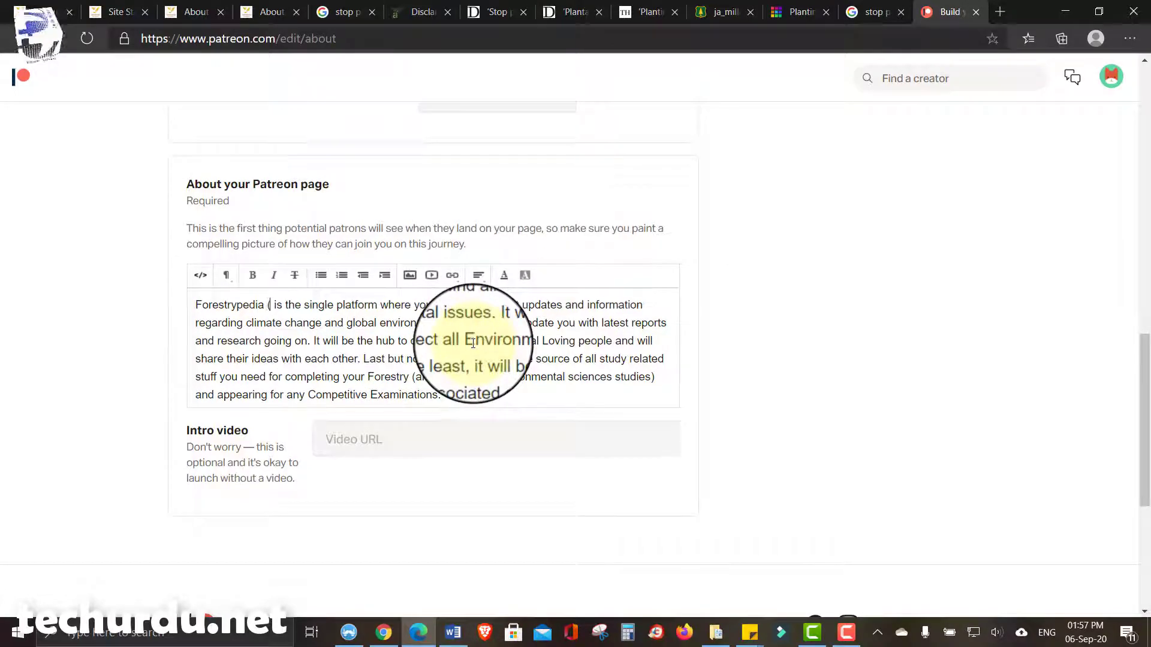
type("(forestrypedia")
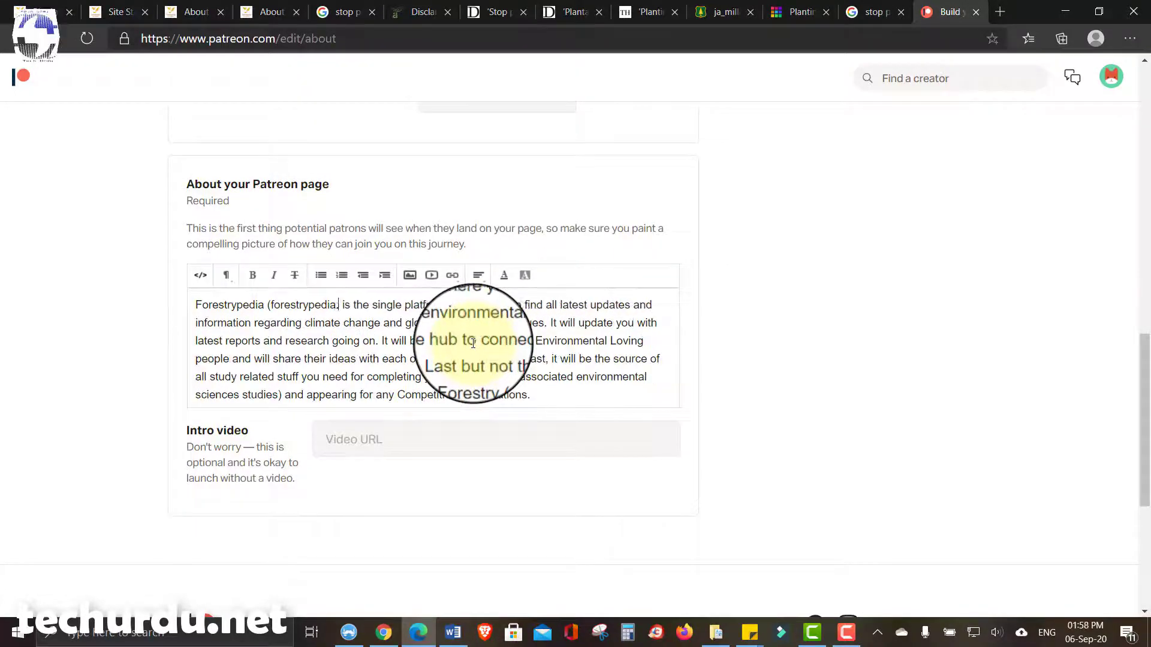
type(".com")
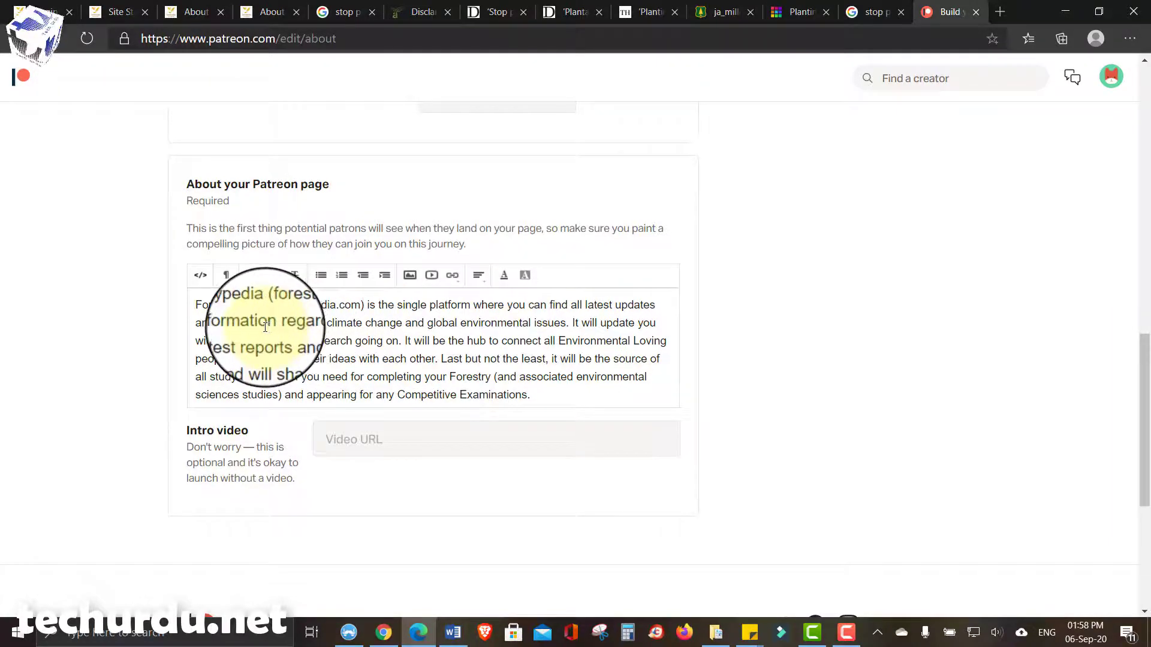
left_click(566, 395)
type("The ")
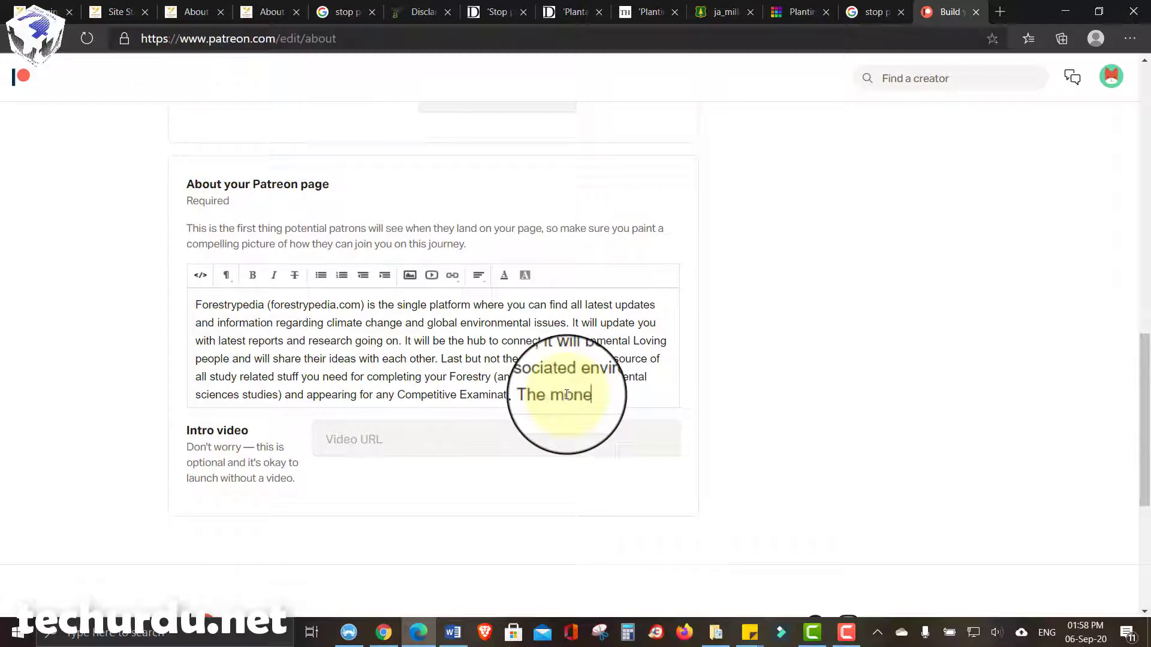
type("mone")
type("y generated will be utilized for creating a better Environment. Read more on Forestrypedia about section.")
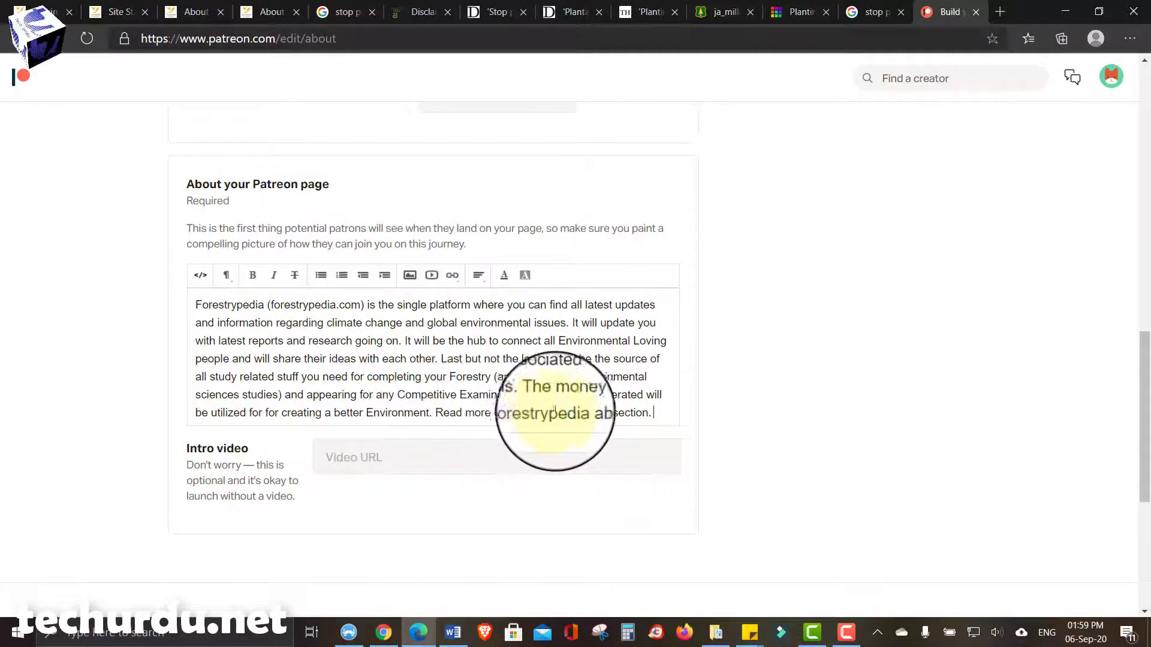
- Capitalise 'About' and make forestrypedia.com bold in the About text
left_click(589, 413)
key("BackSpace")
type("A")
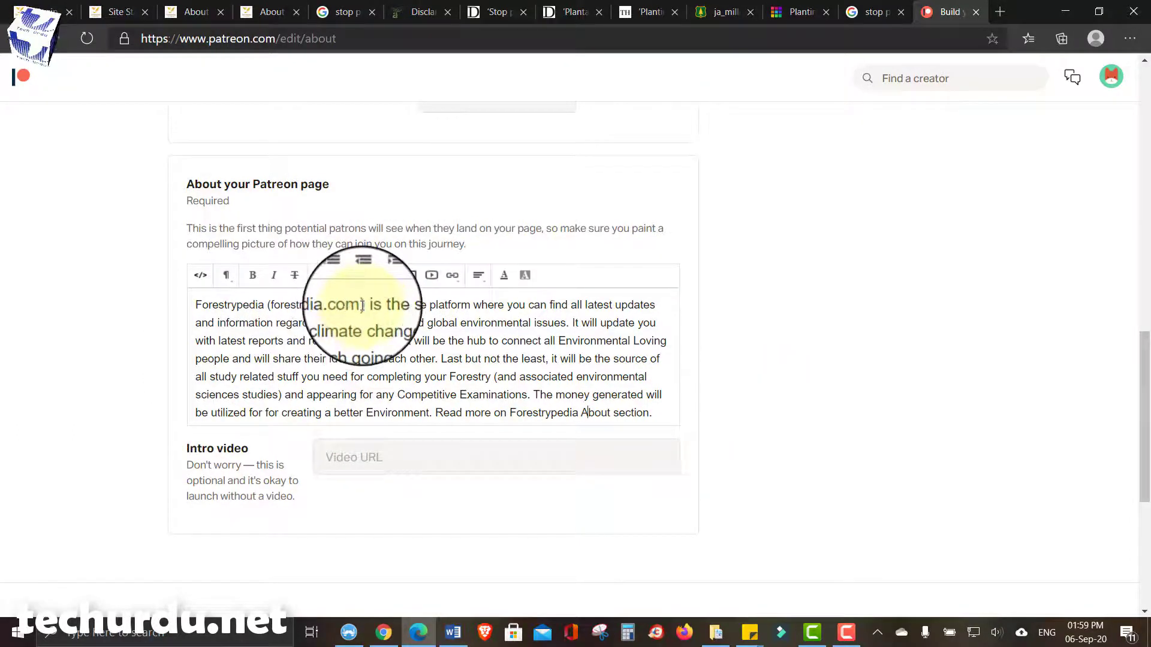
left_click_drag(360, 305, 272, 307)
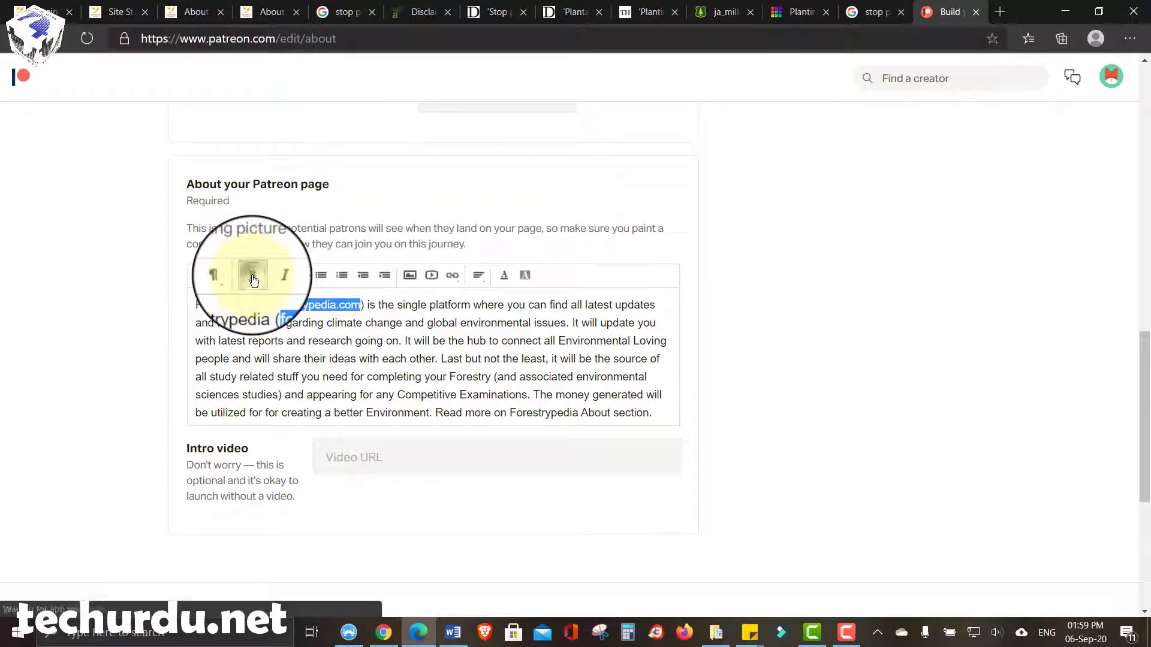
left_click(253, 275)
left_click(451, 351)
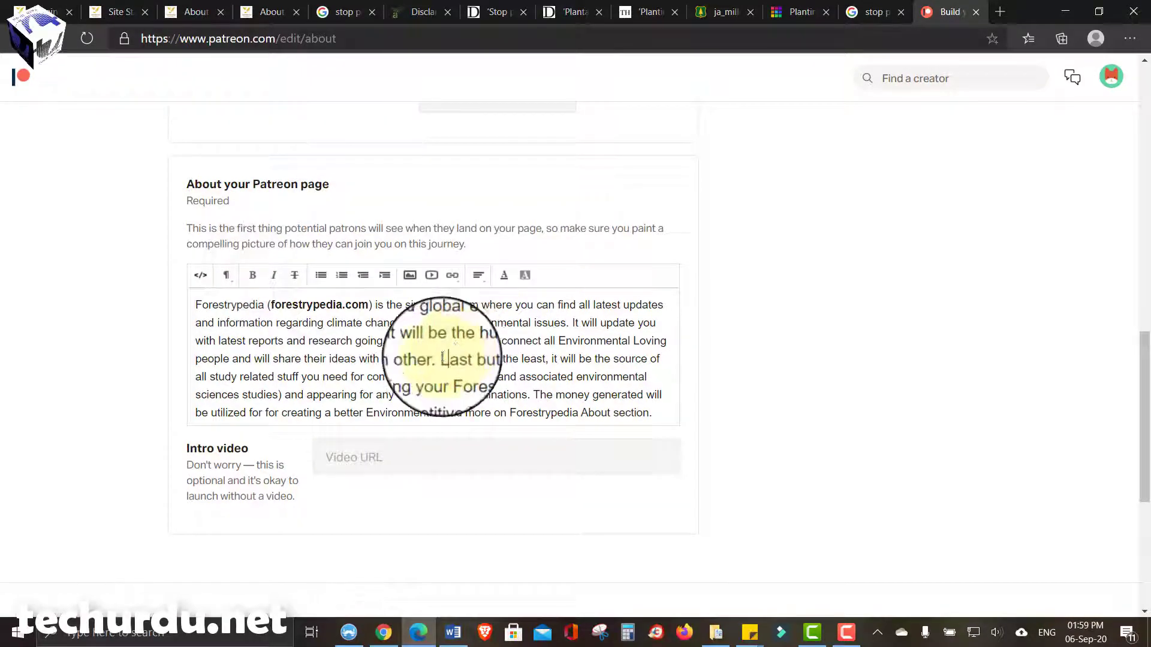
- Save the Basics page changes, leaving the intro Video URL empty
scroll(97, 405, "down", 2)
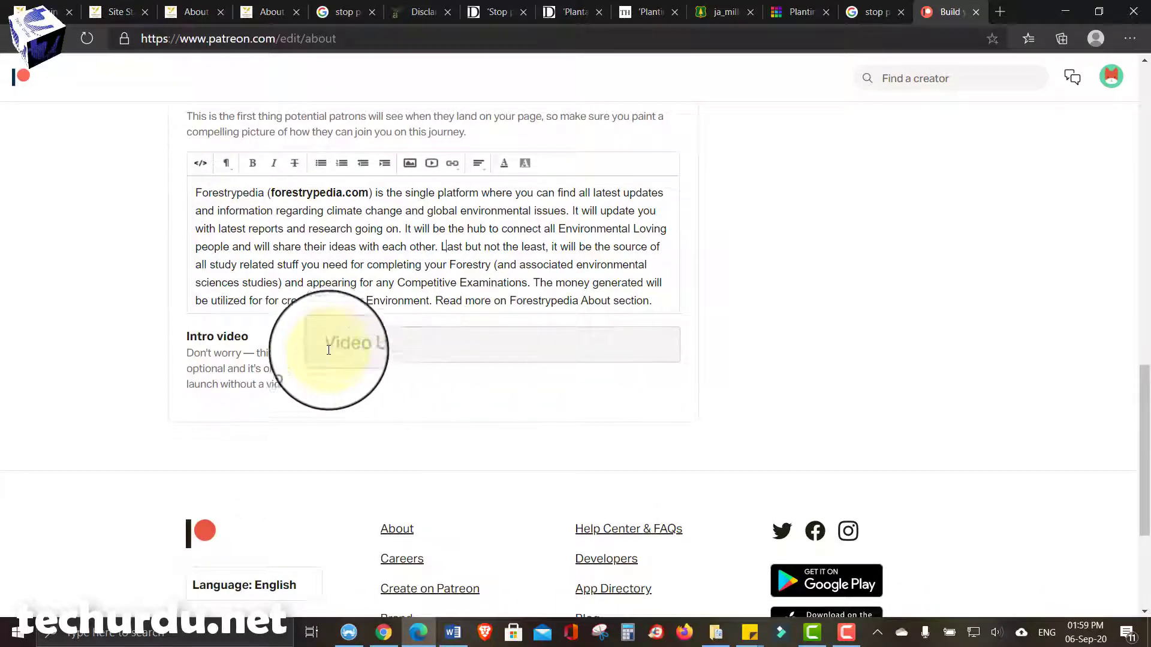
left_click(365, 344)
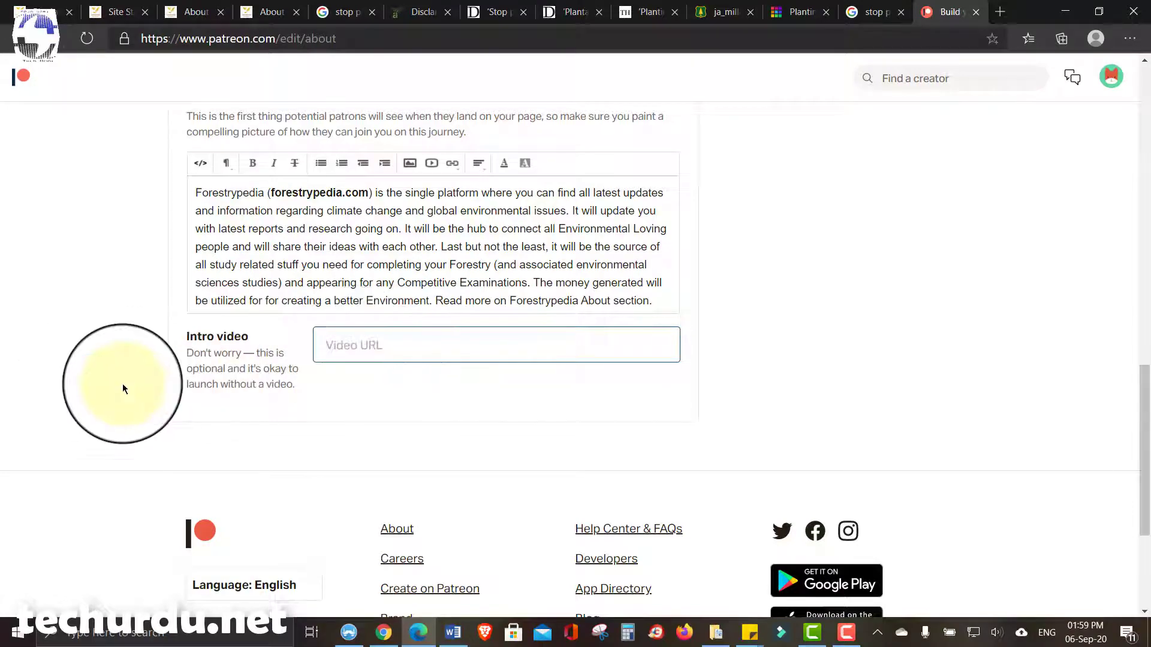
scroll(122, 384, "up", 6)
scroll(122, 383, "down", 8)
scroll(122, 384, "up", 10)
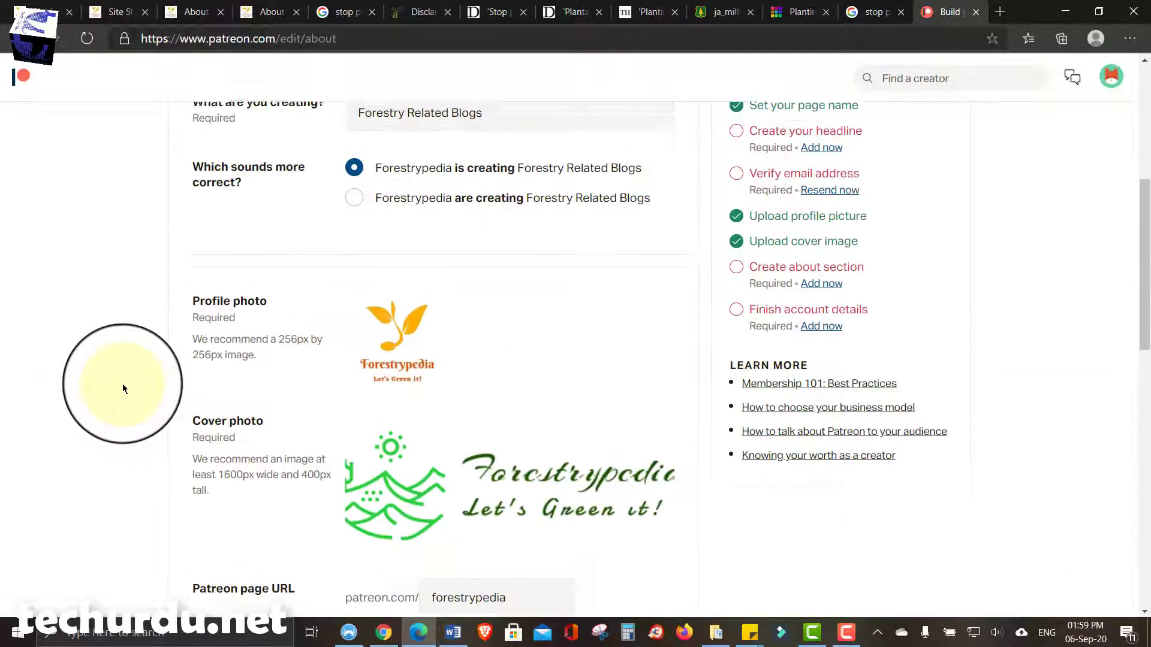
scroll(123, 389, "up", 6)
scroll(123, 388, "down", 15)
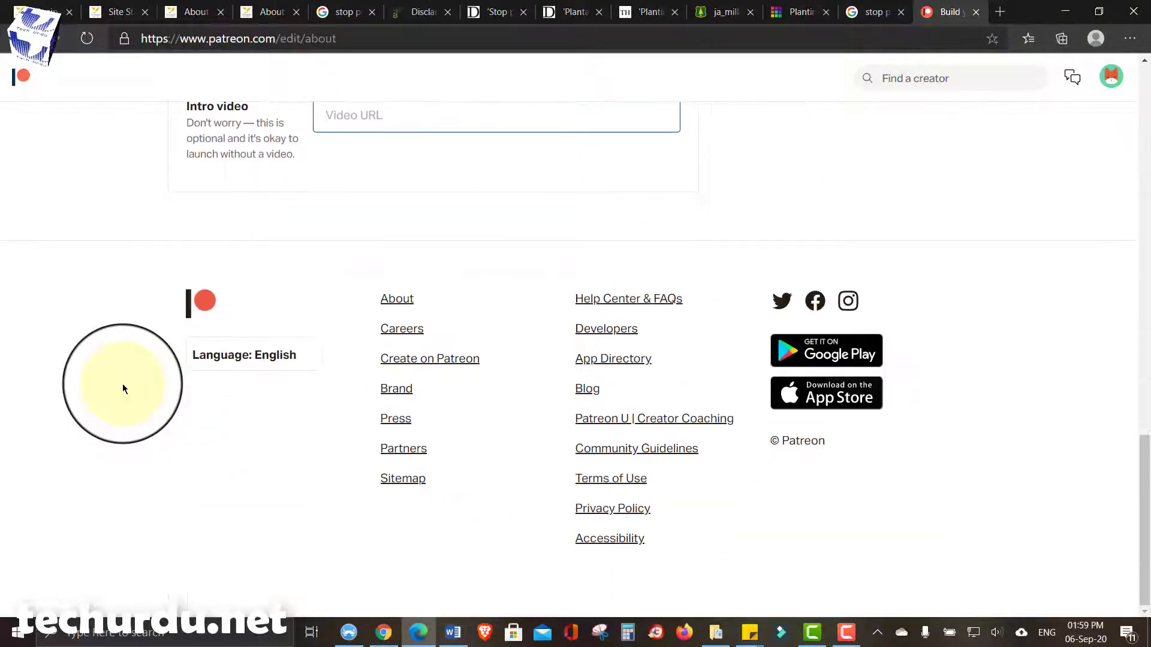
scroll(124, 388, "up", 15)
scroll(132, 387, "down", 3)
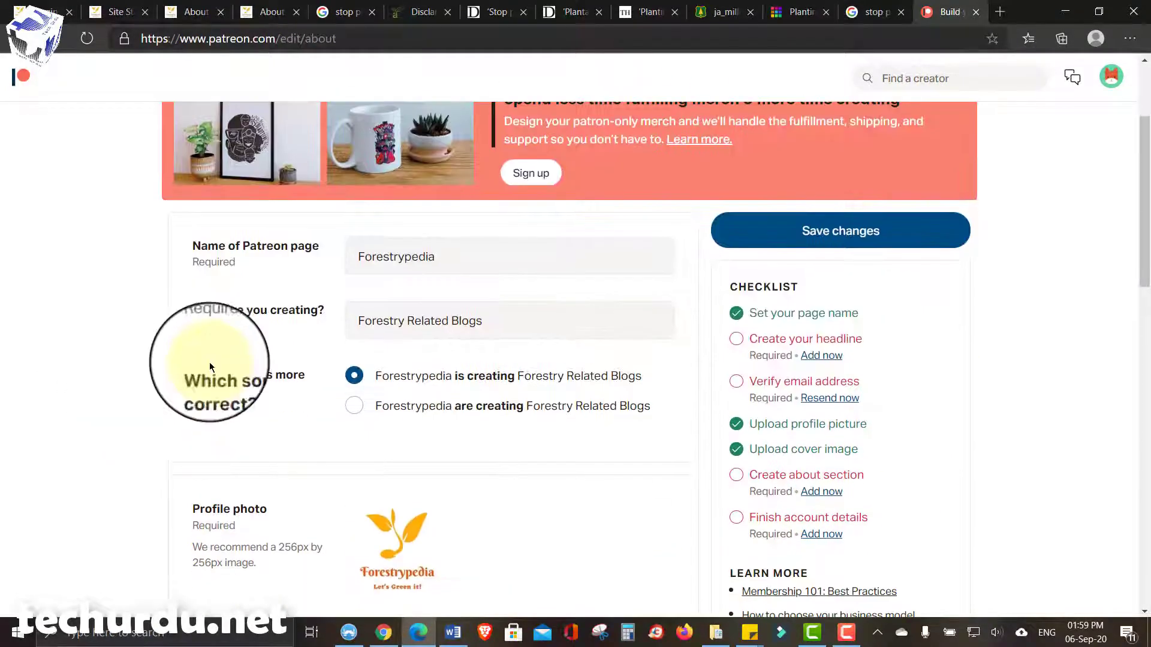
scroll(984, 344, "down", 1)
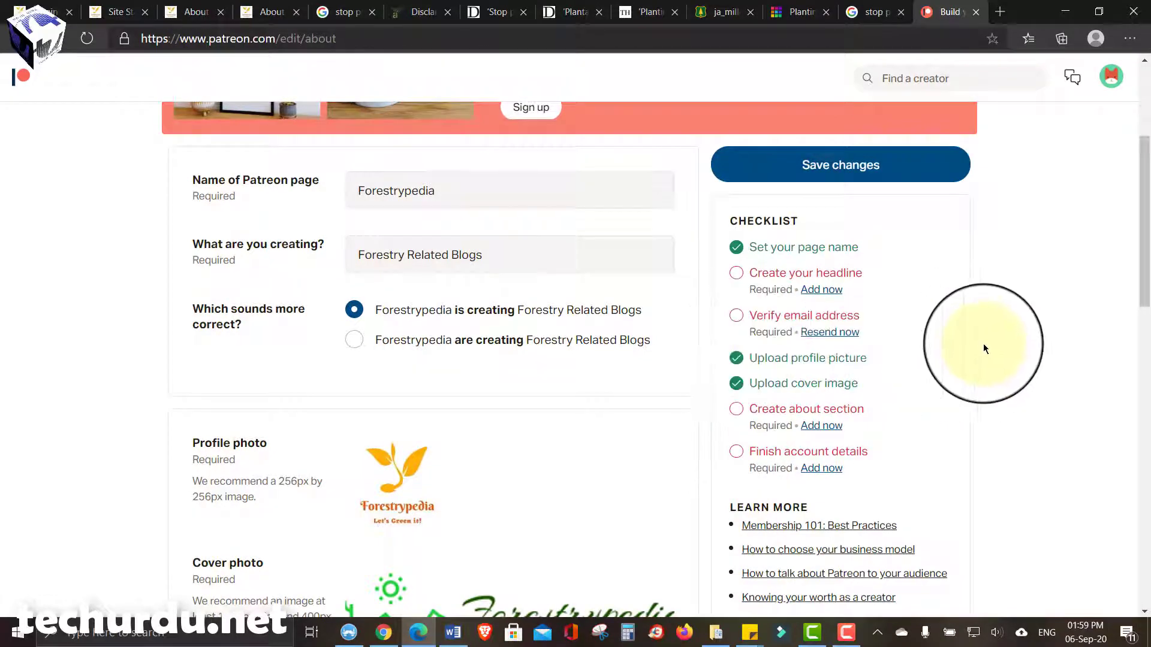
scroll(983, 343, "down", 1)
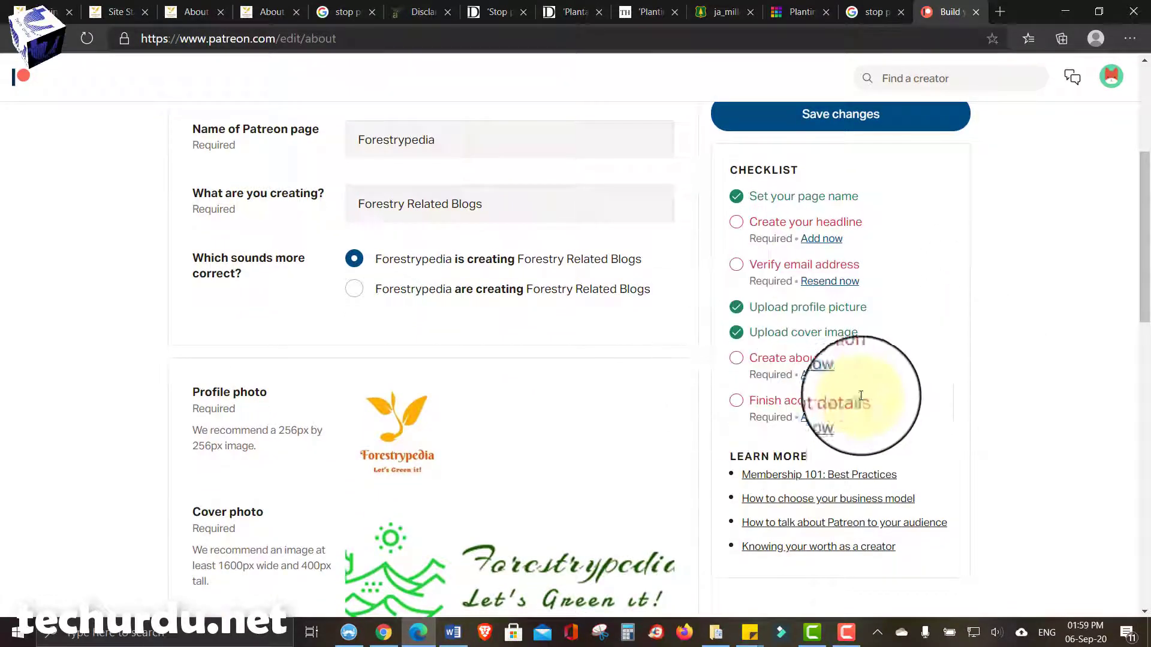
scroll(842, 401, "up", 5)
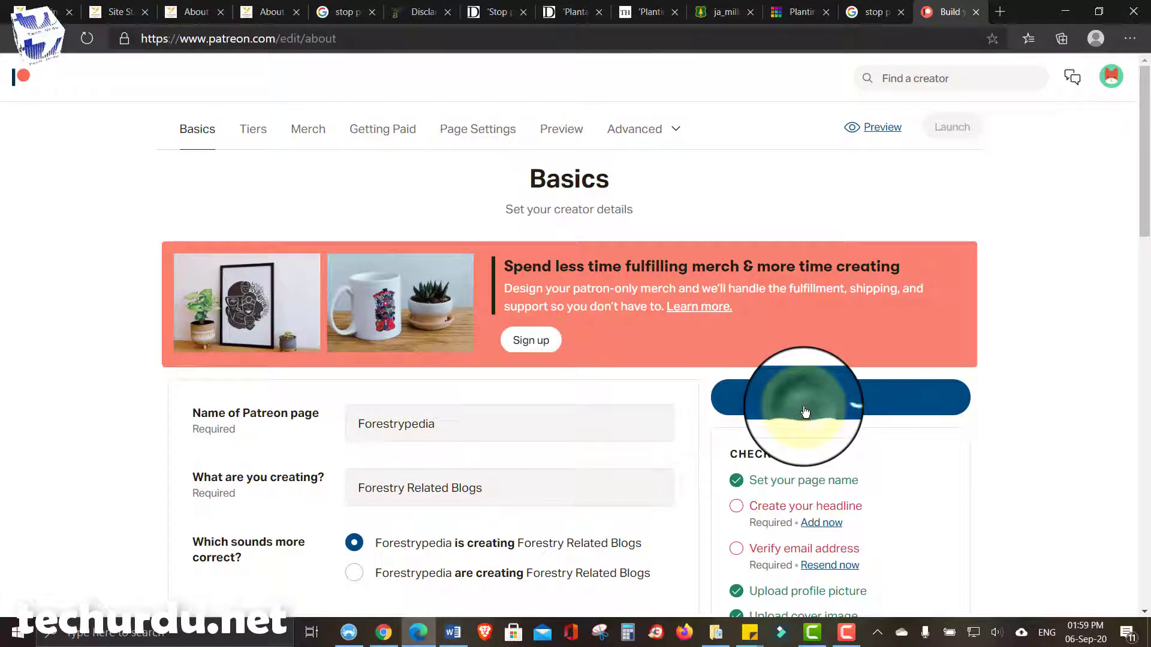
left_click(805, 411)
scroll(984, 398, "down", 3)
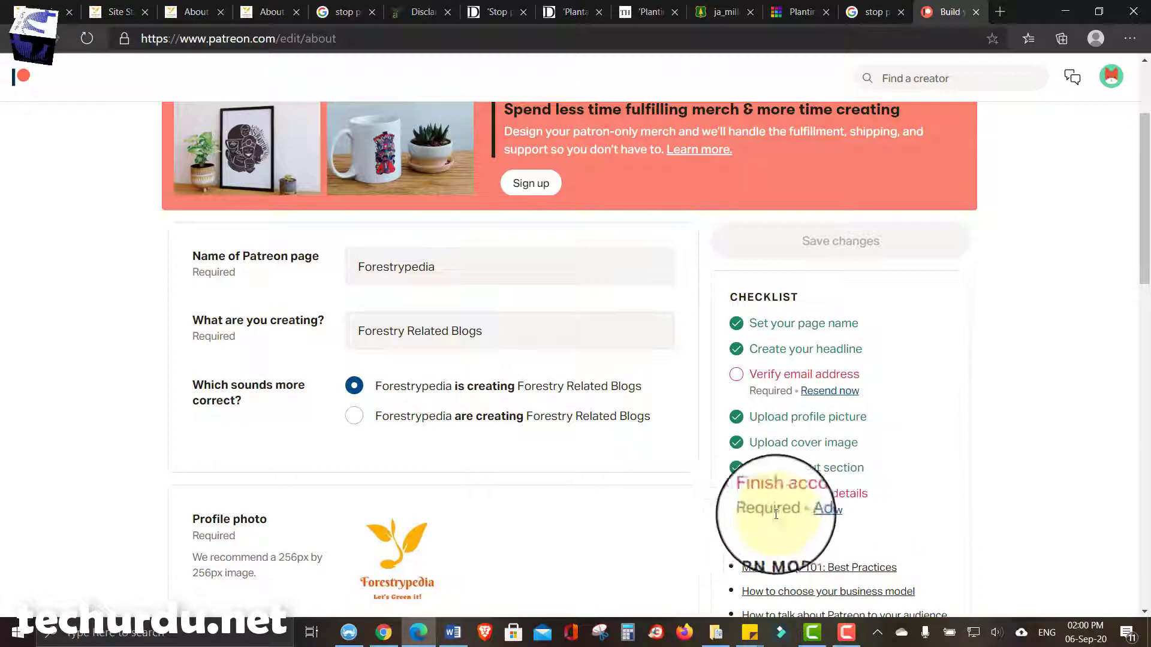
scroll(143, 451, "up", 3)
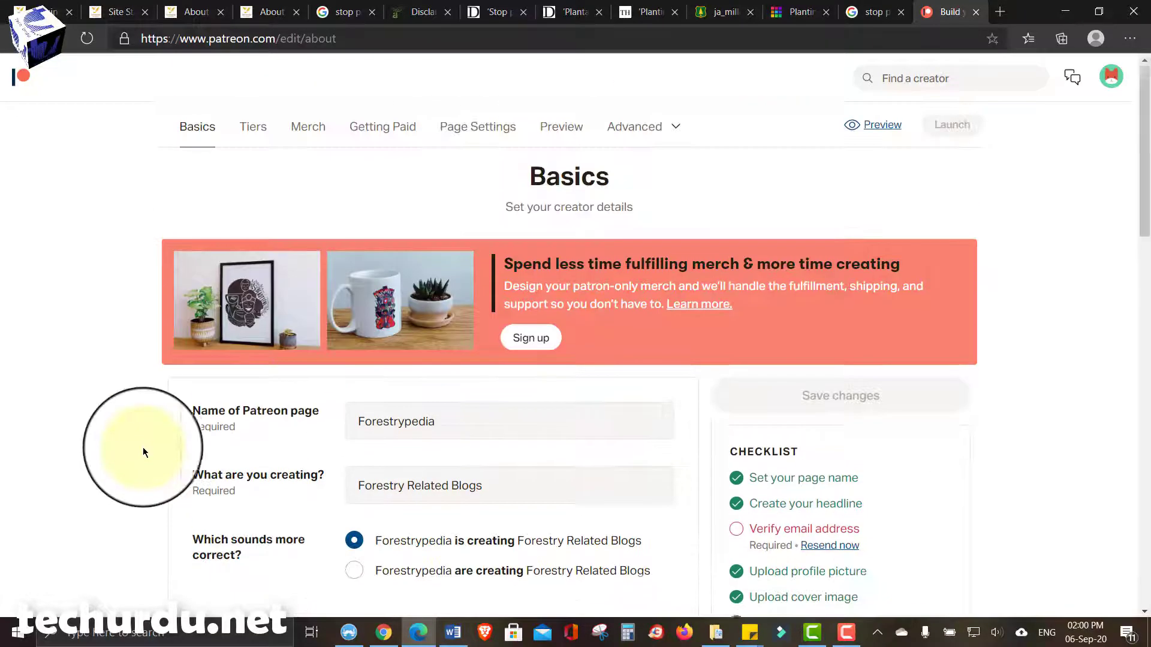
- Open the Tiers page and review the Writing starter kit's $5, $9 and $20 tiers
left_click(252, 135)
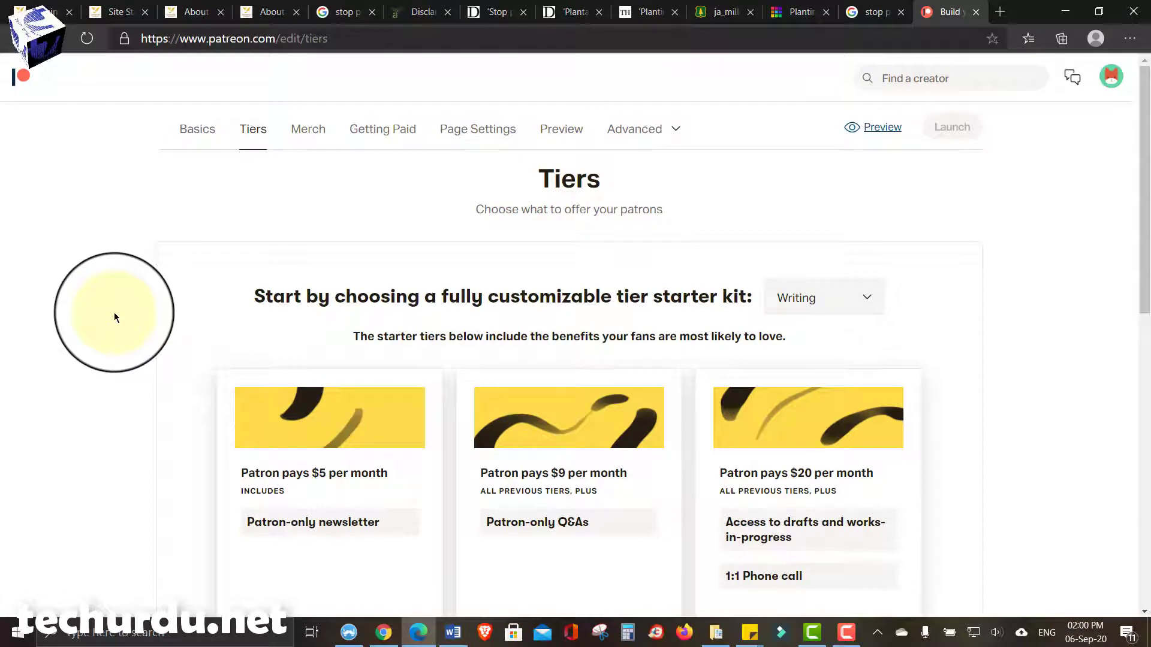
scroll(114, 311, "down", 1)
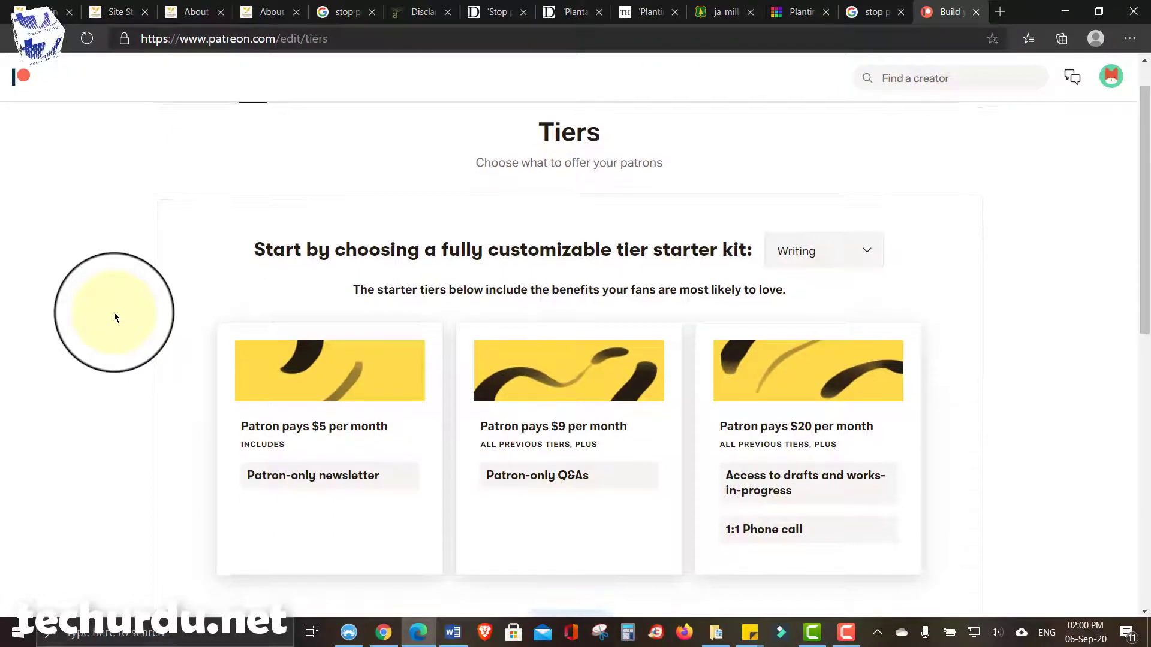
scroll(138, 315, "up", 1)
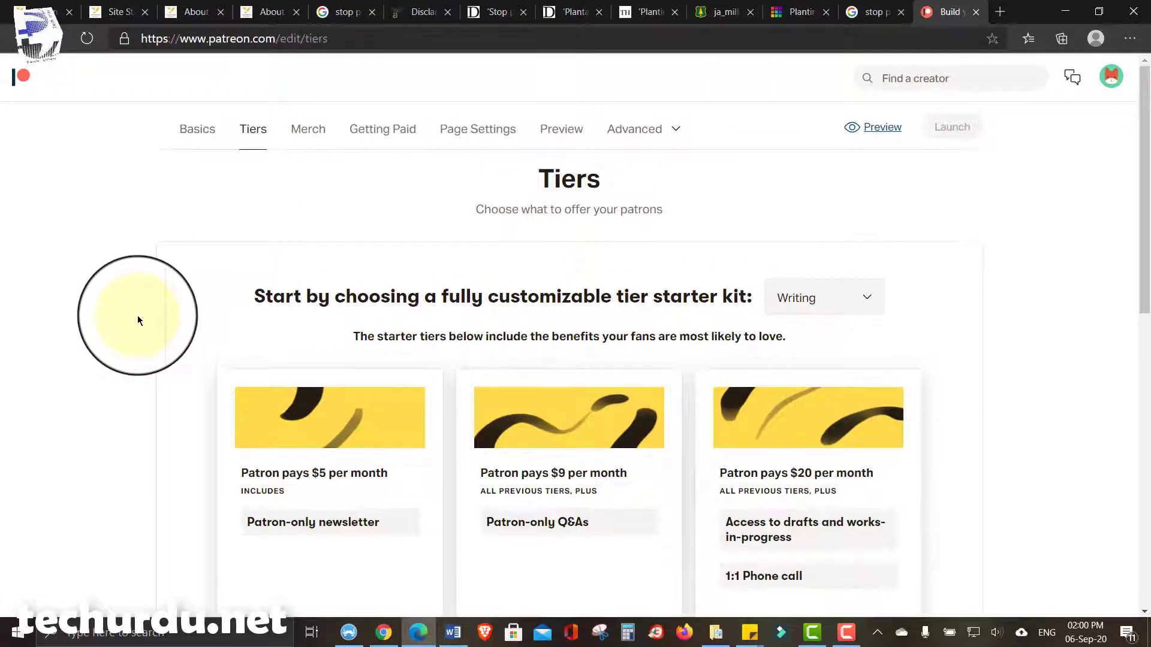
scroll(138, 321, "down", 2)
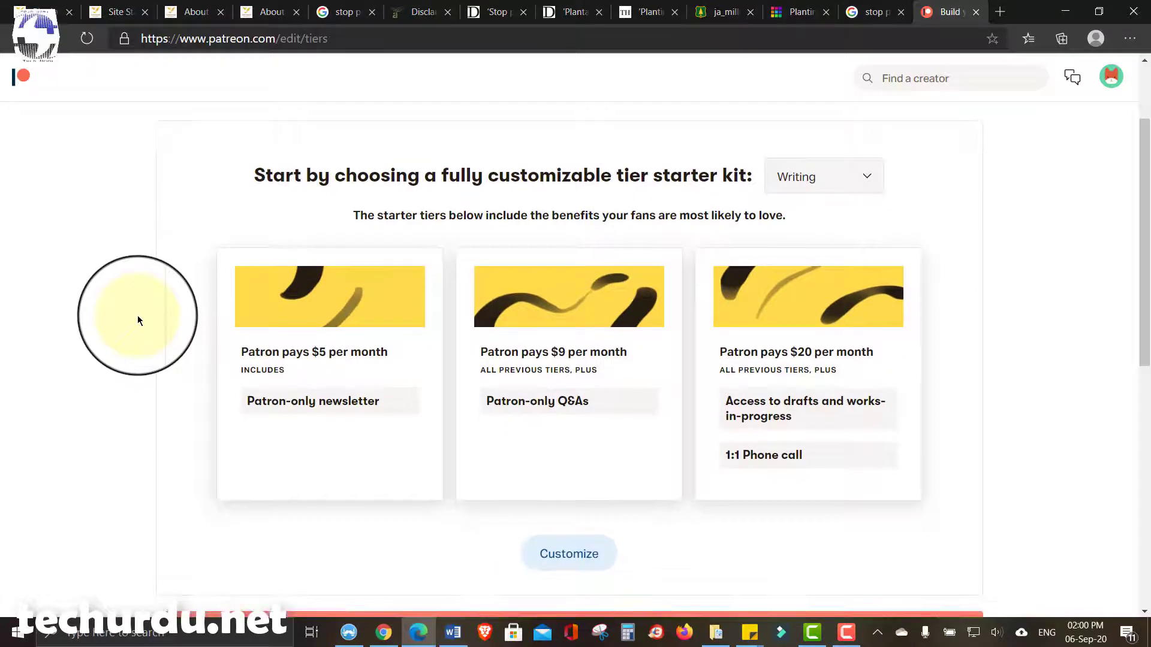
scroll(138, 319, "up", 1)
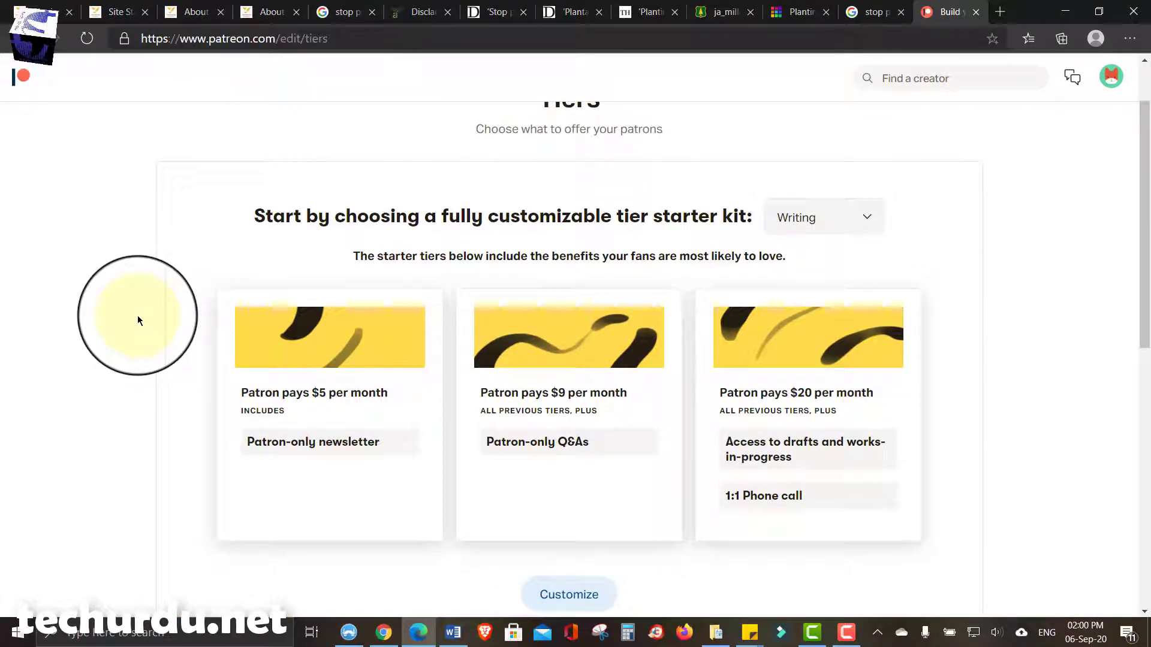
scroll(138, 316, "up", 2)
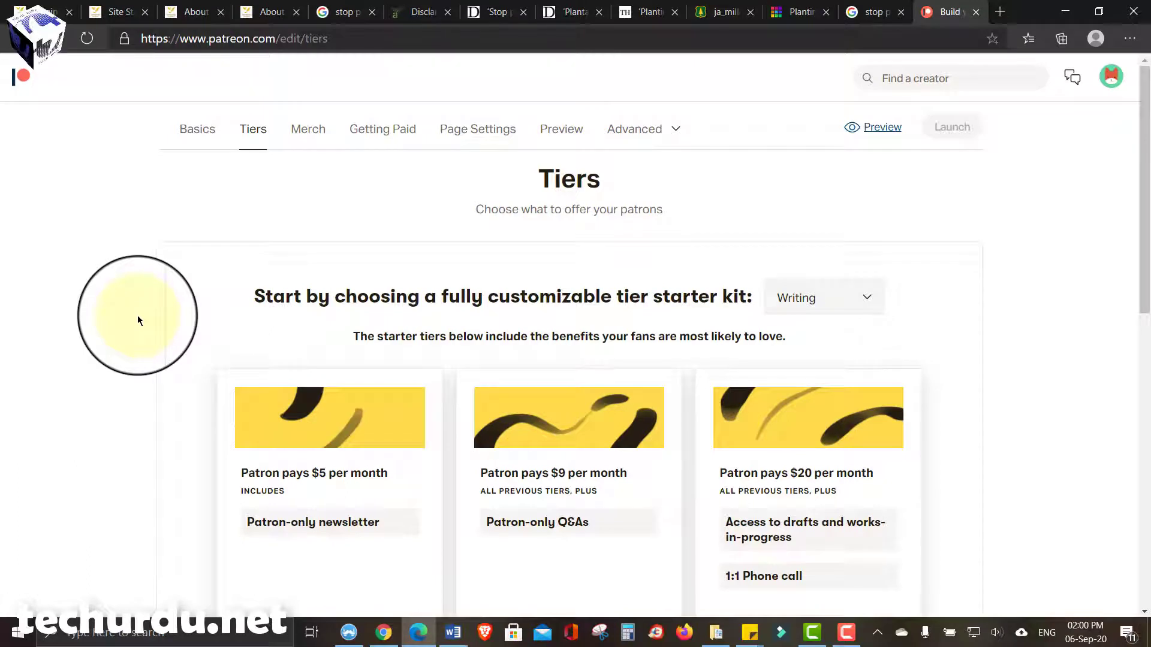
scroll(138, 317, "down", 1)
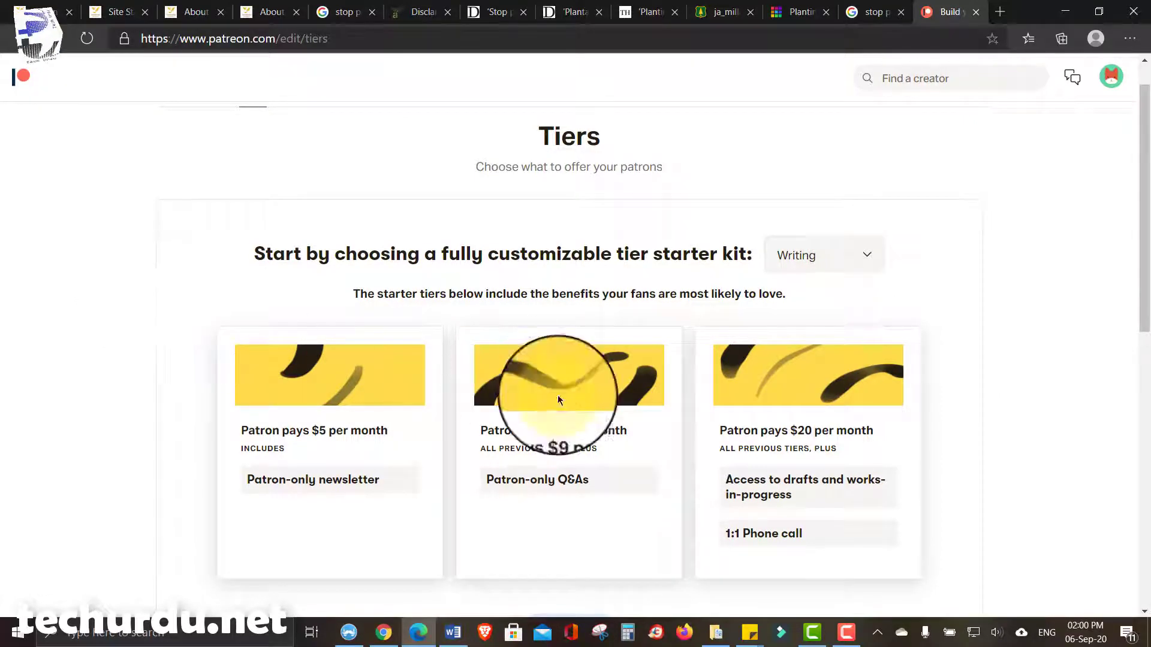
scroll(60, 339, "down", 1)
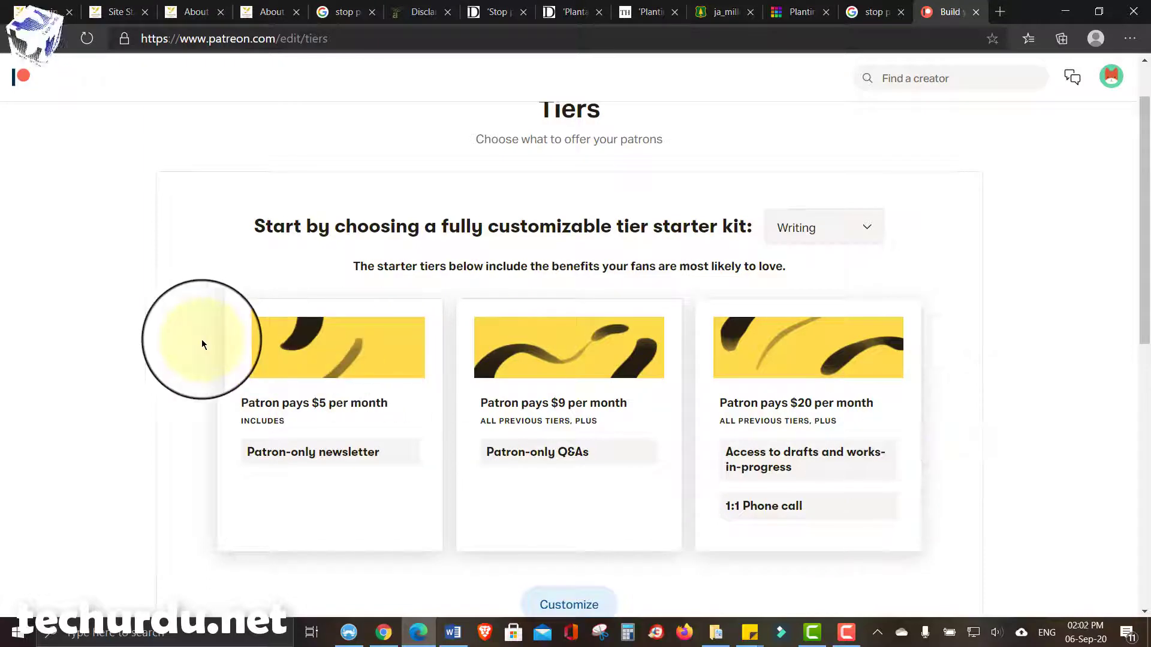
left_click(847, 255)
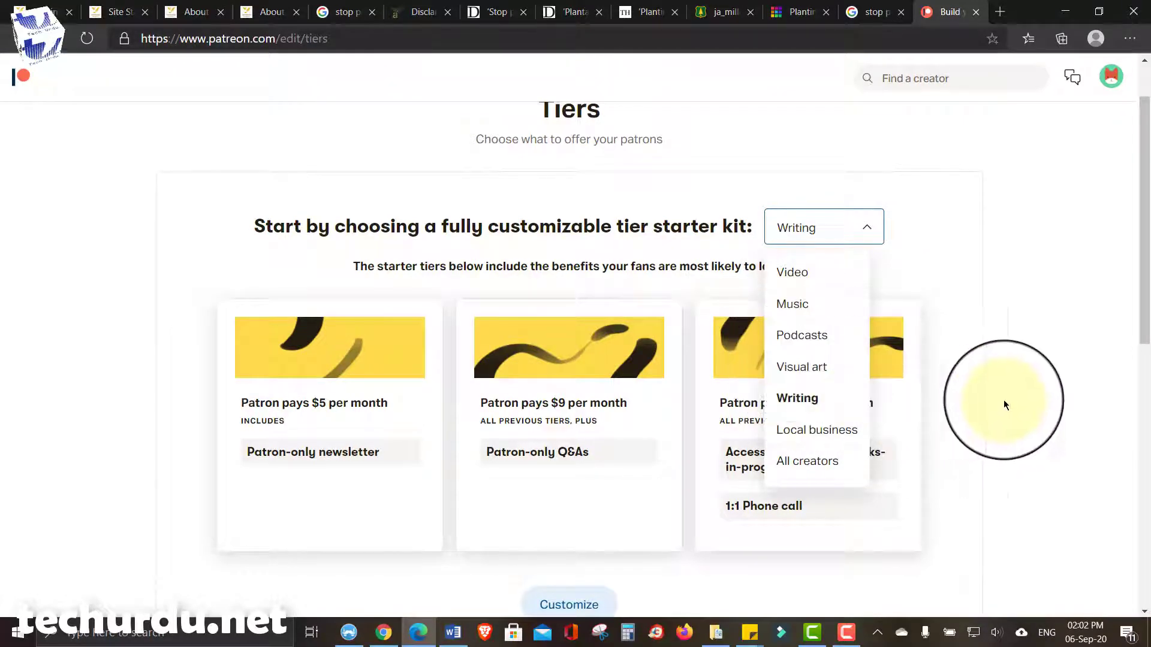
left_click(1011, 398)
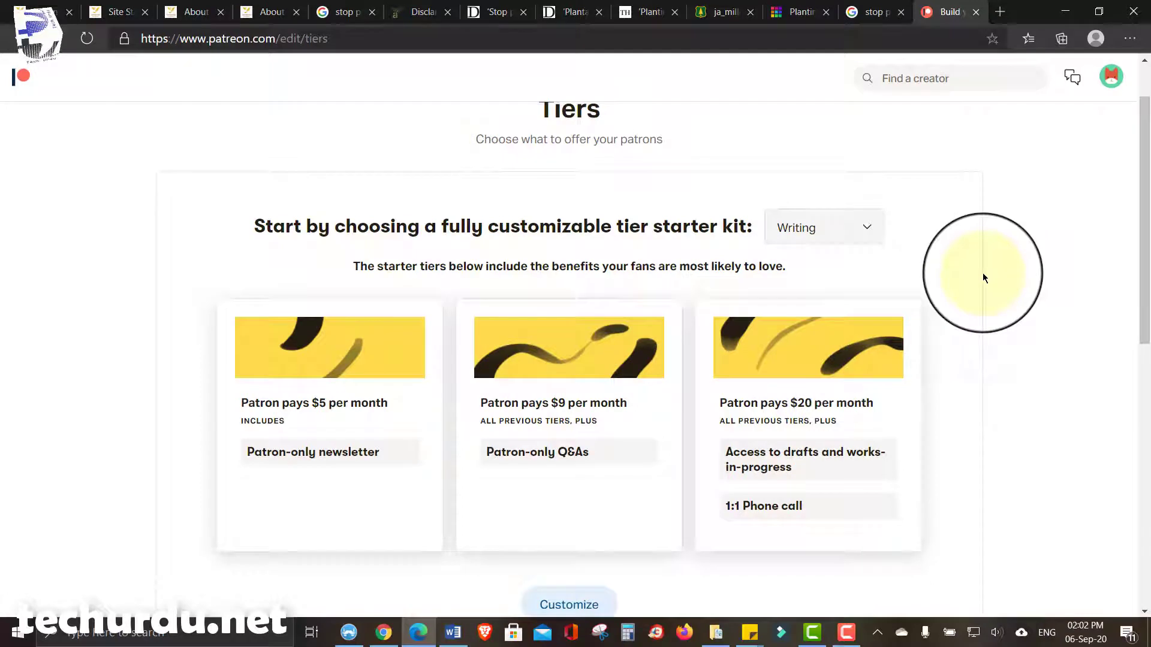
left_click(868, 234)
left_click(793, 280)
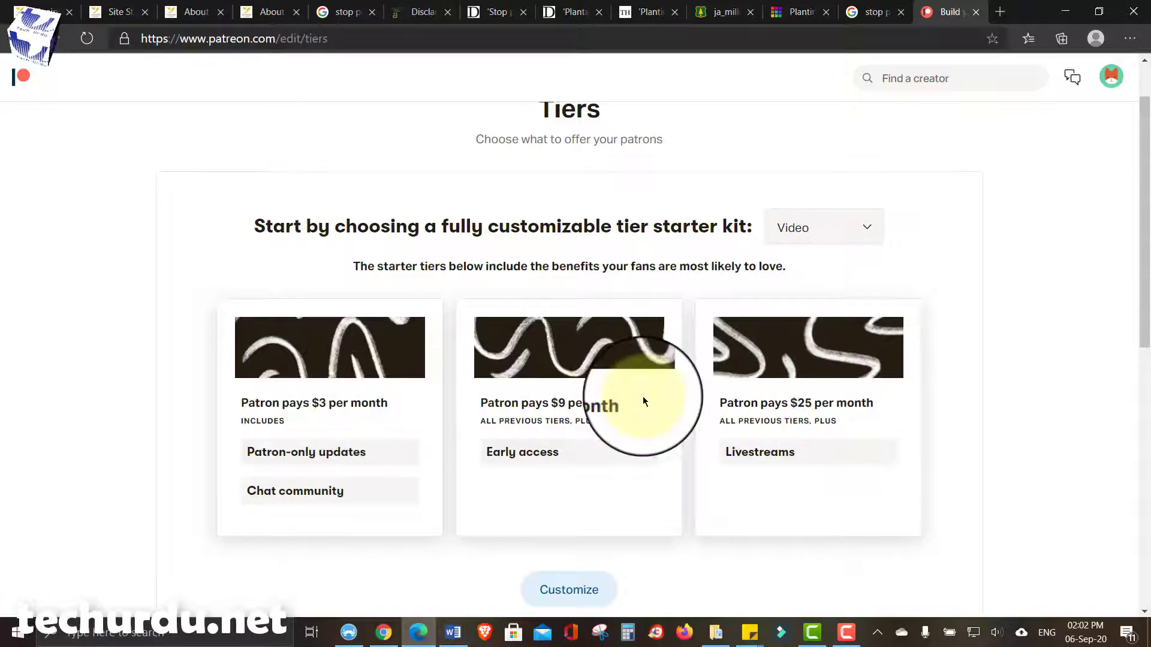
left_click(837, 223)
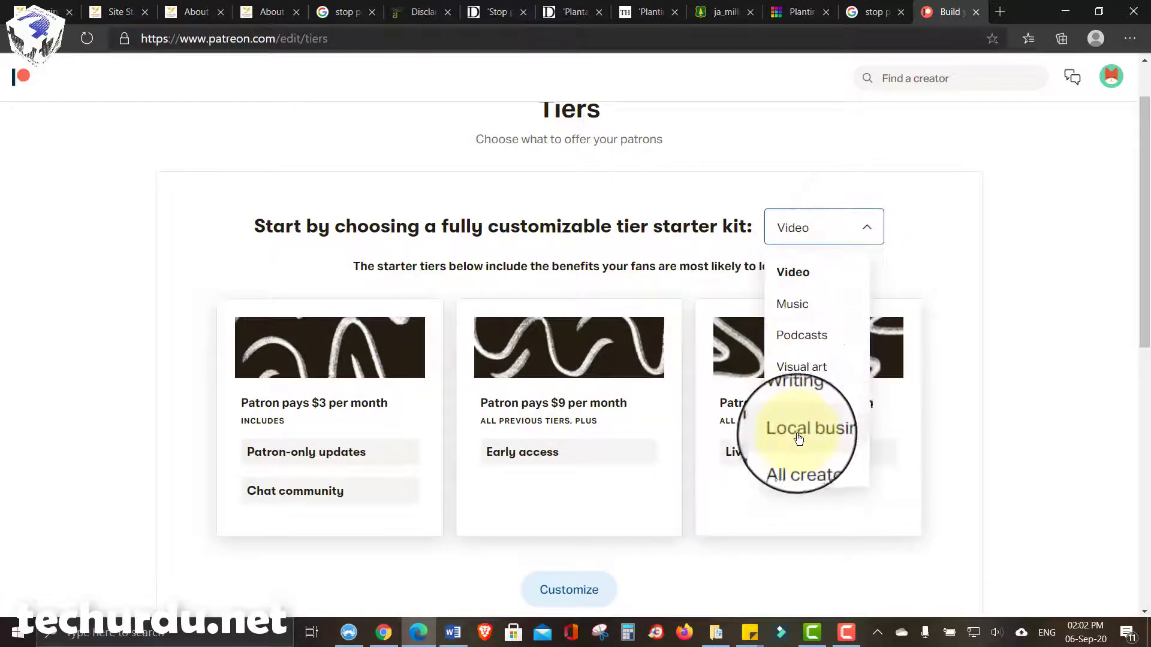
left_click(789, 302)
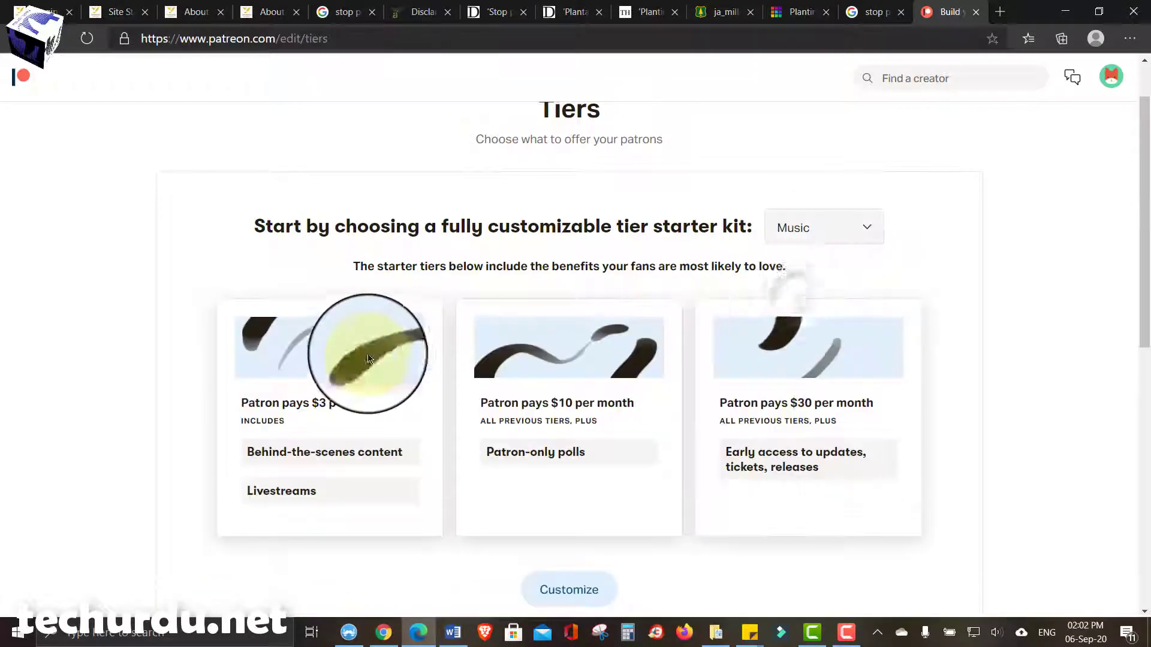
left_click(795, 230)
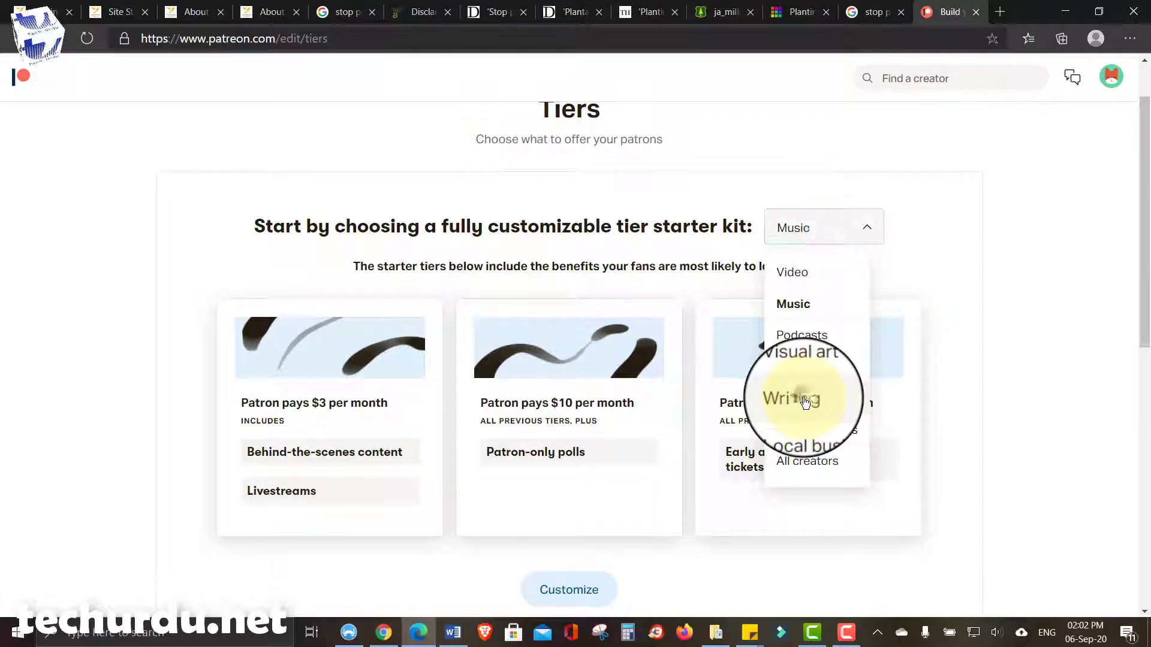
left_click(791, 398)
scroll(965, 301, "down", 6)
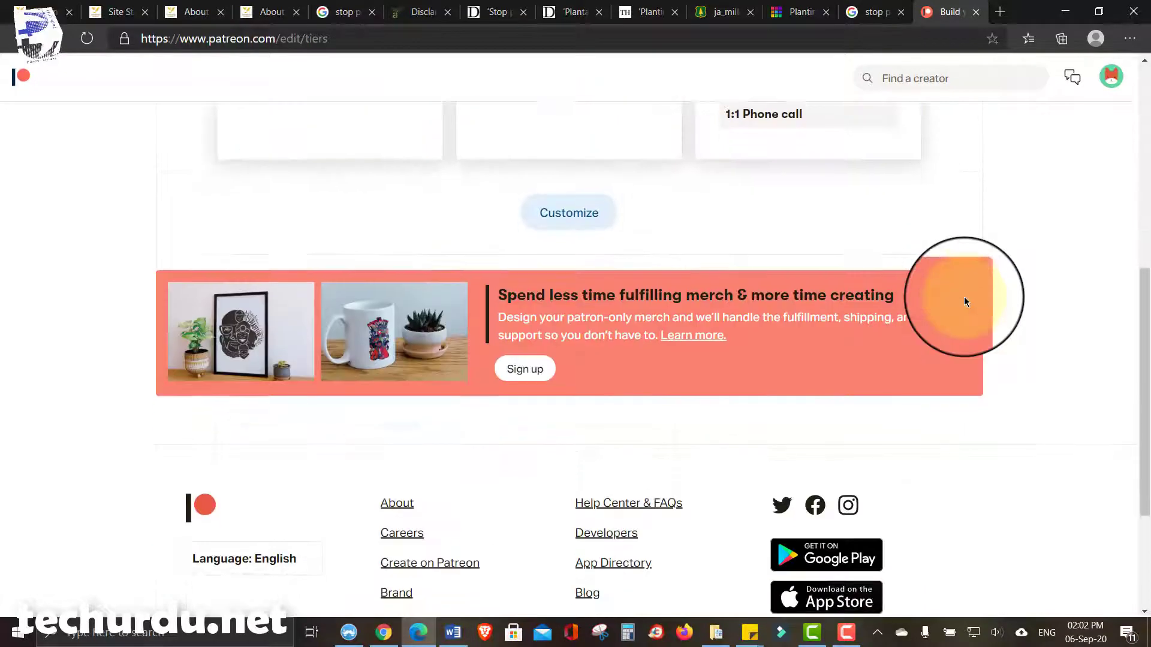
scroll(965, 301, "up", 2)
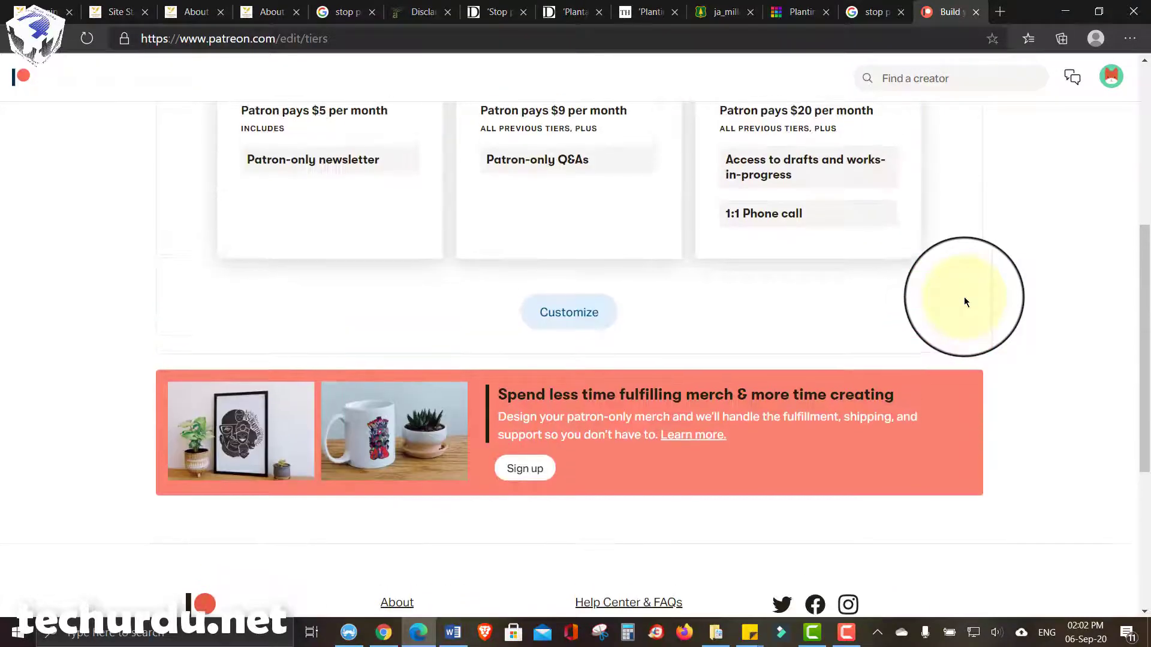
- Customize the Writing starter tiers: Official Patron $5, All-access Patron $9, VIP Patron $20
left_click(566, 317)
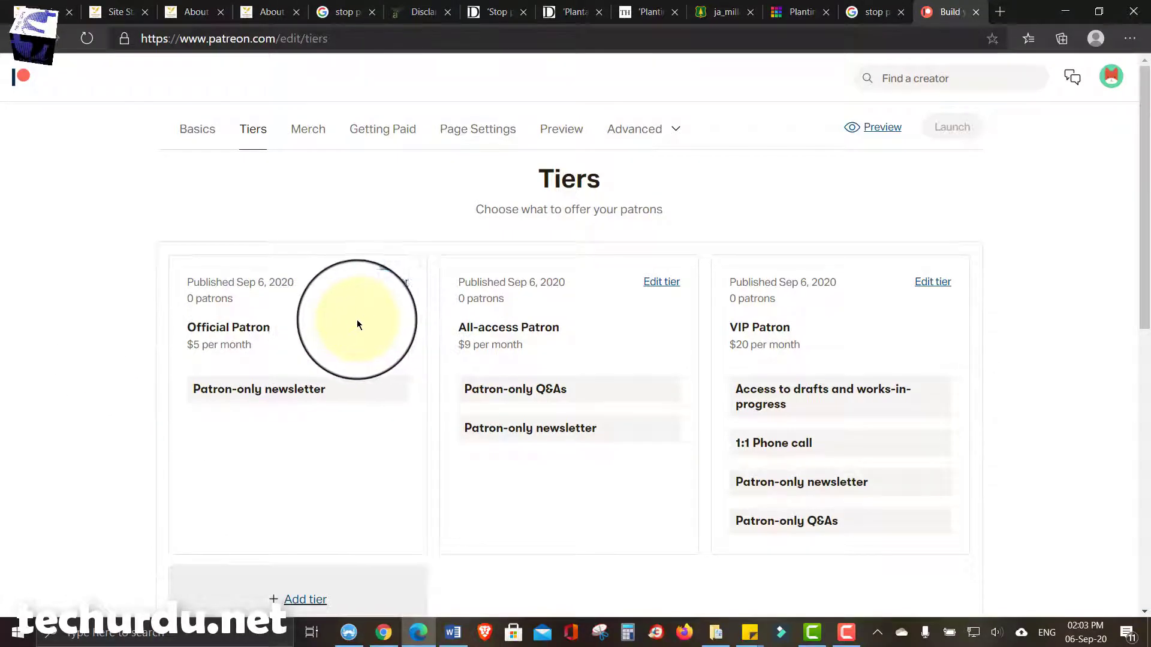
scroll(60, 377, "down", 4)
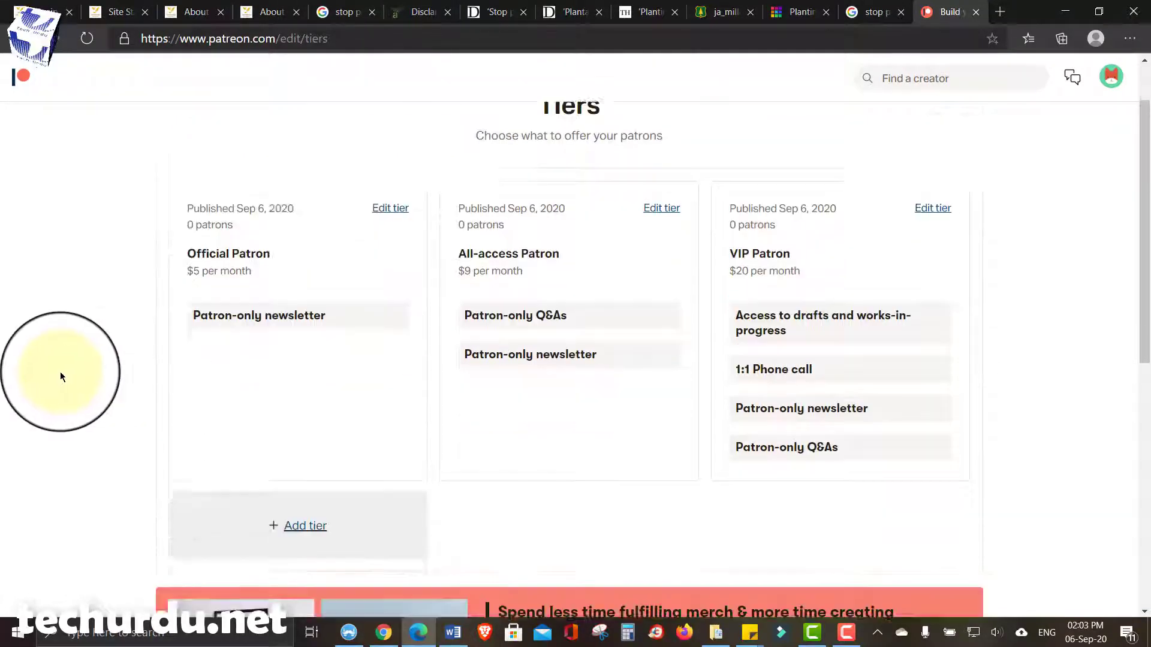
scroll(60, 376, "up", 4)
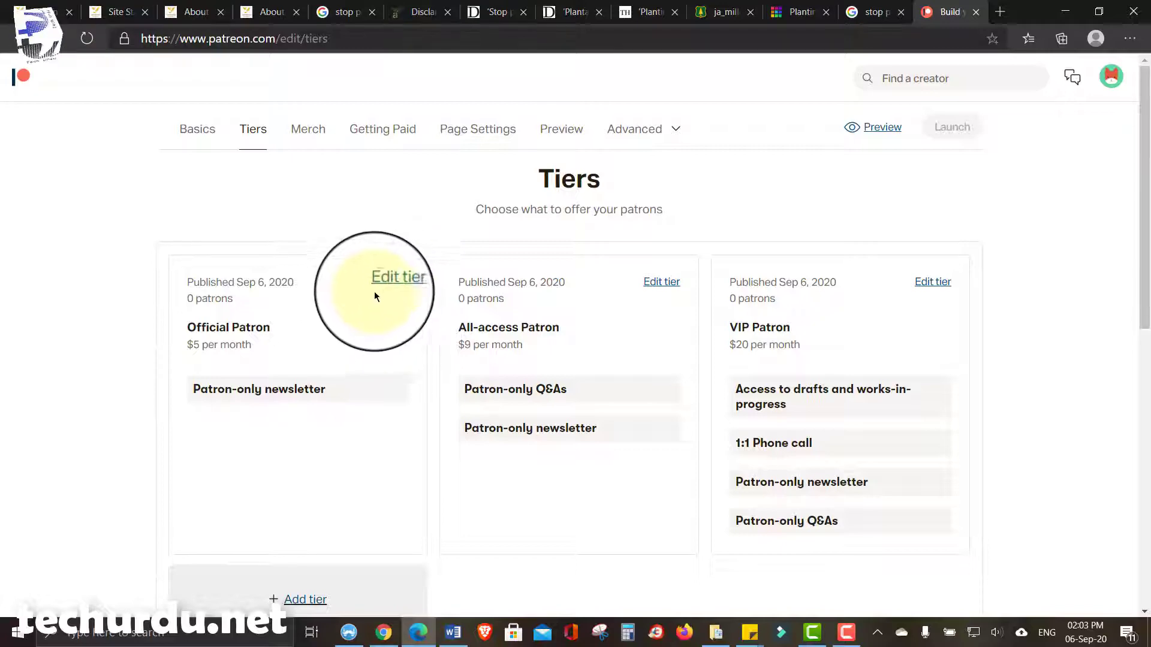
- Change the Official Patron tier price from $5 to $3.00 per month
left_click(390, 283)
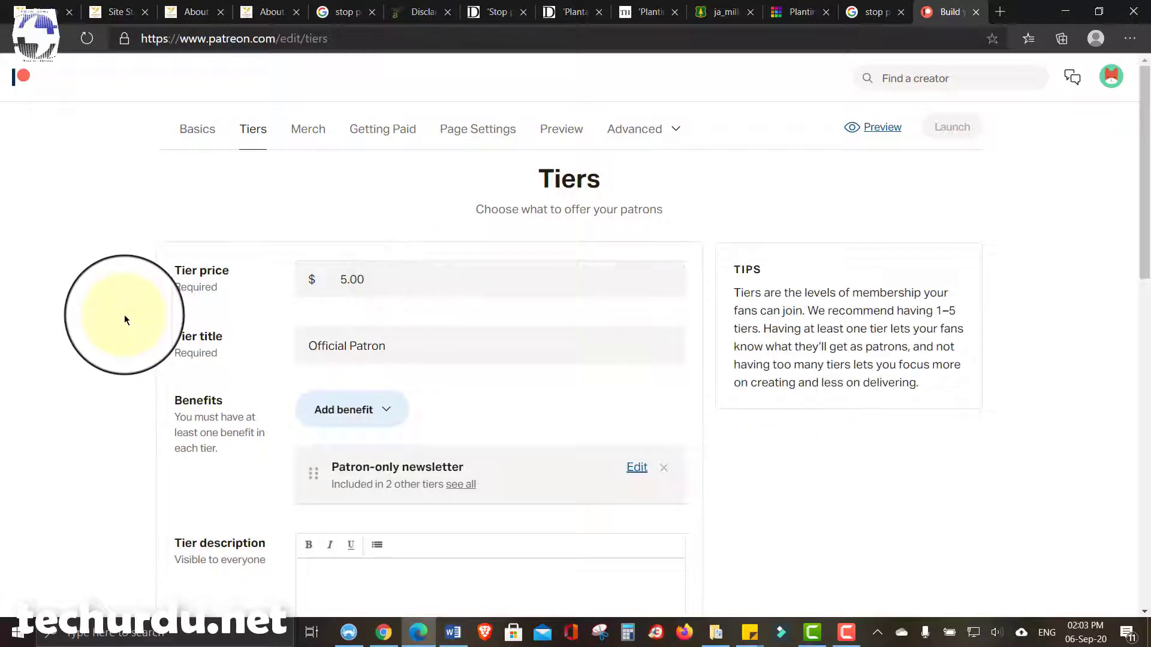
left_click(324, 281)
left_click_drag(353, 280, 334, 280)
type("2")
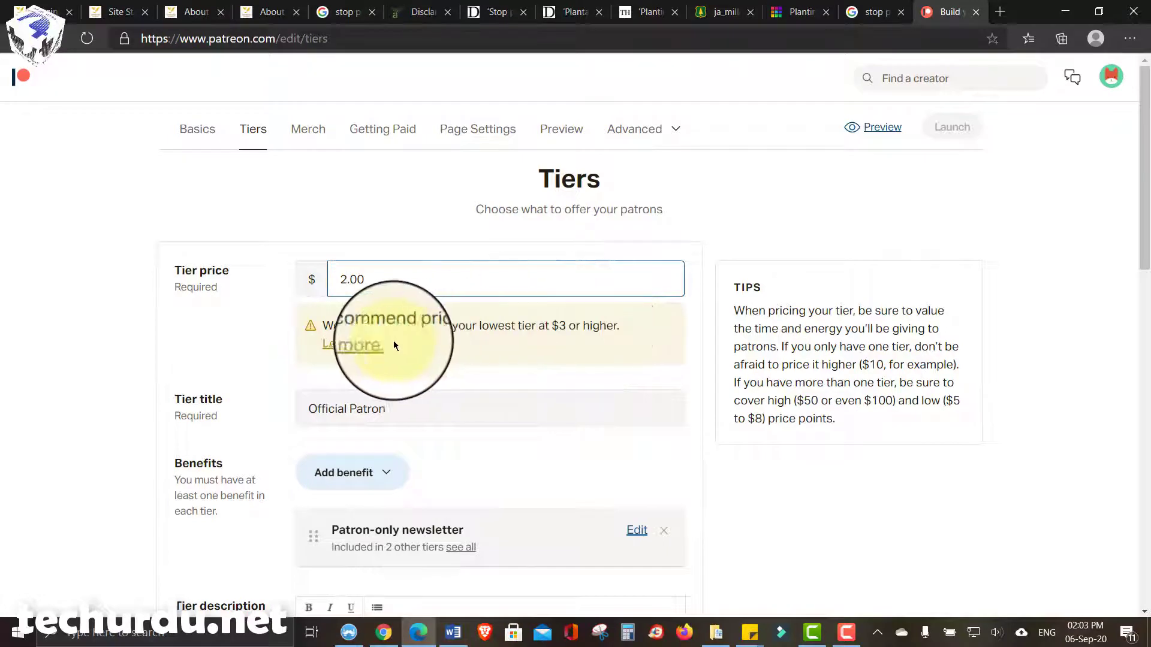
left_click_drag(348, 269, 336, 269)
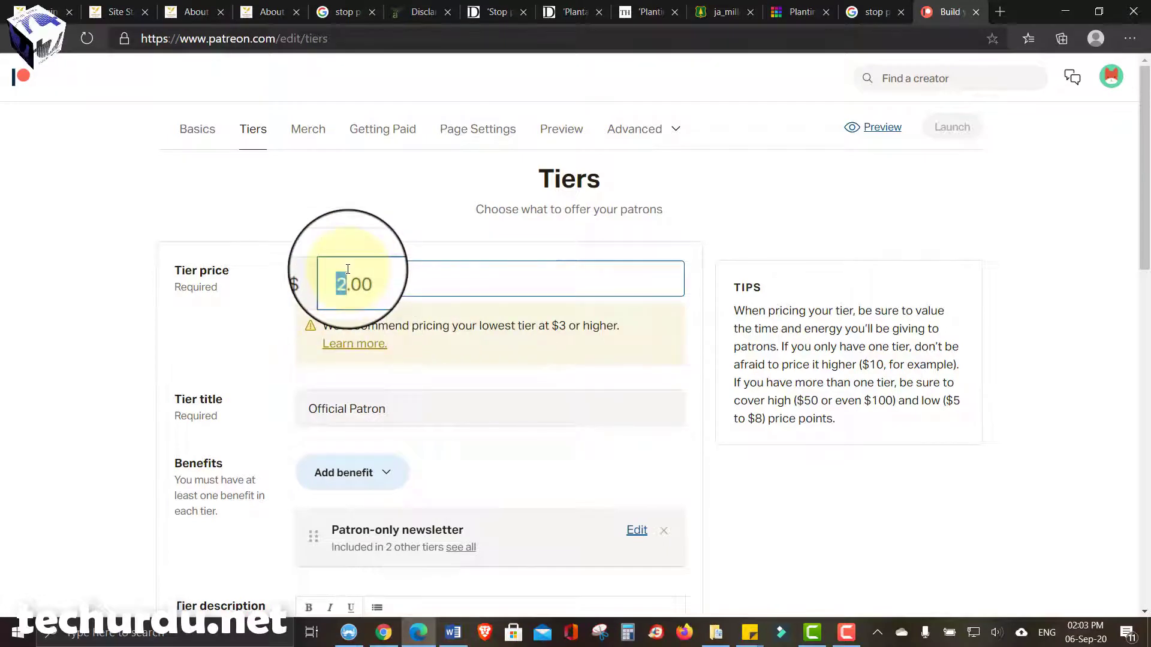
type("3")
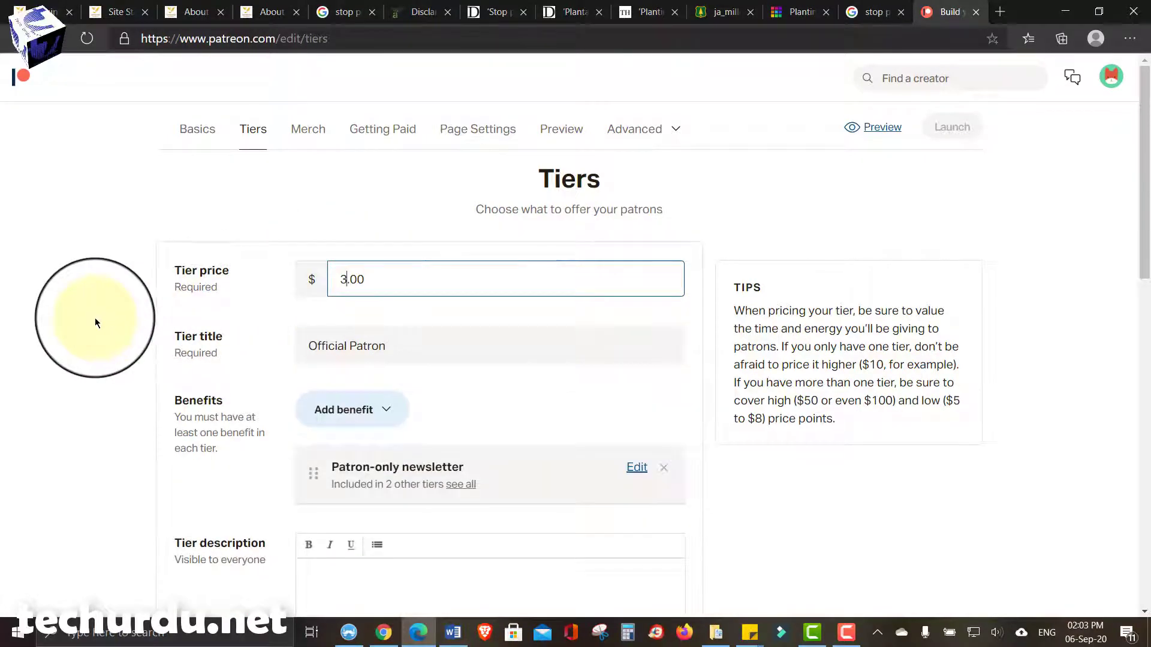
mouse_move(361, 368)
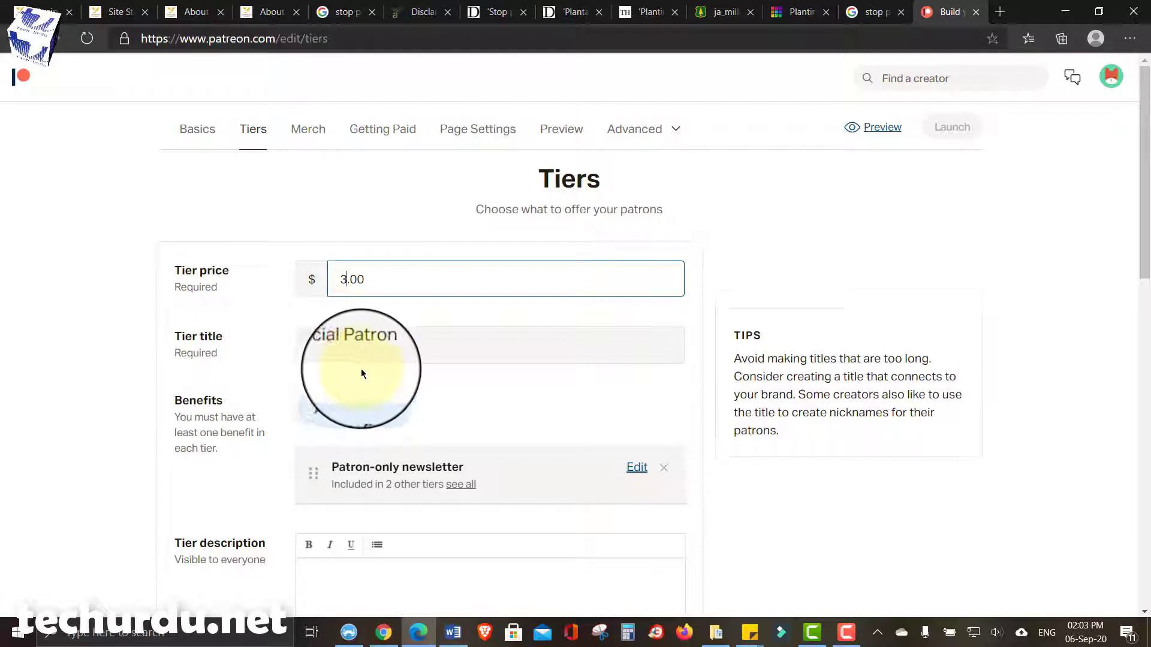
left_click(414, 350)
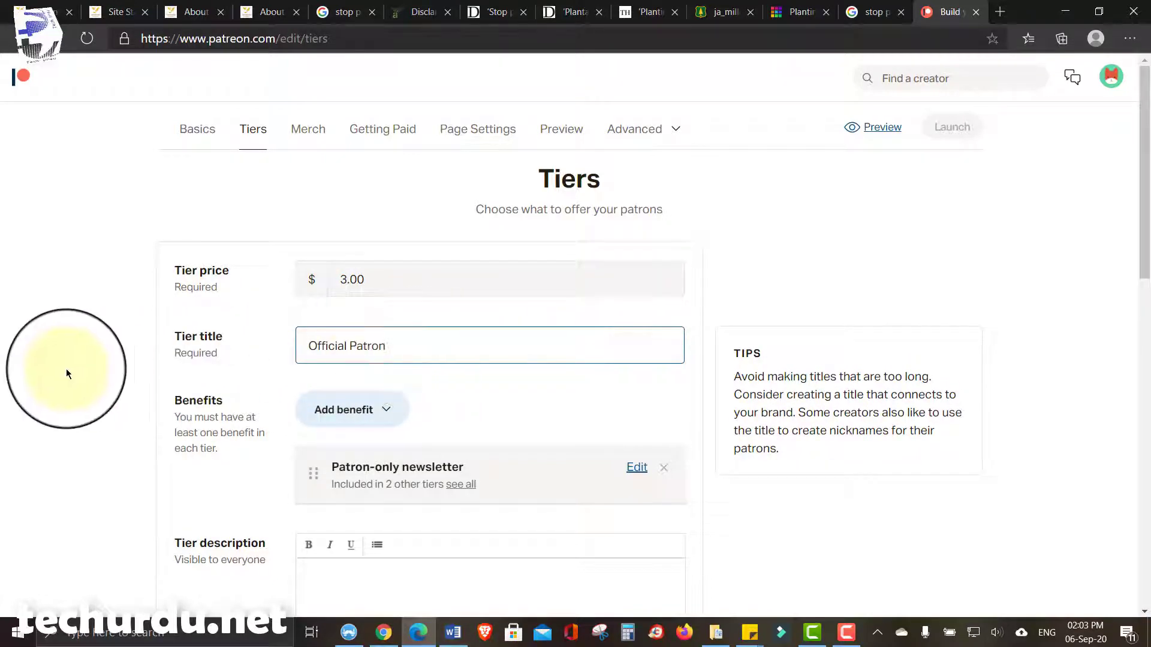
- Remove the Patron-only newsletter benefit from the Official Patron tier
scroll(62, 369, "down", 1)
scroll(62, 369, "down", 1)
mouse_move(318, 372)
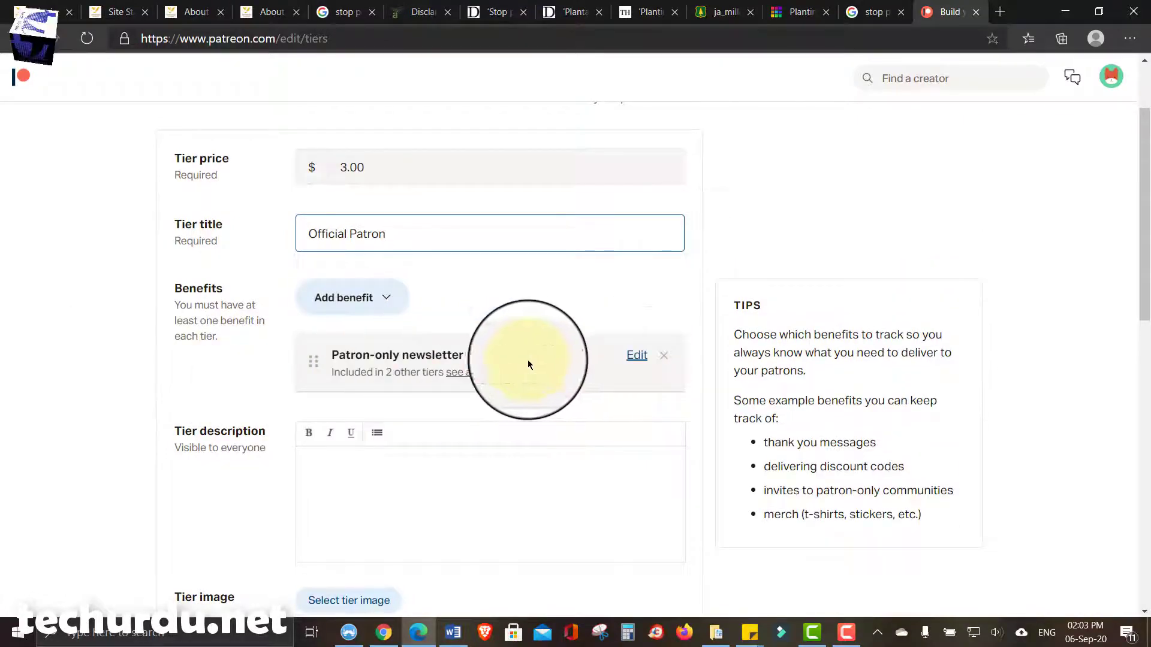
left_click(664, 358)
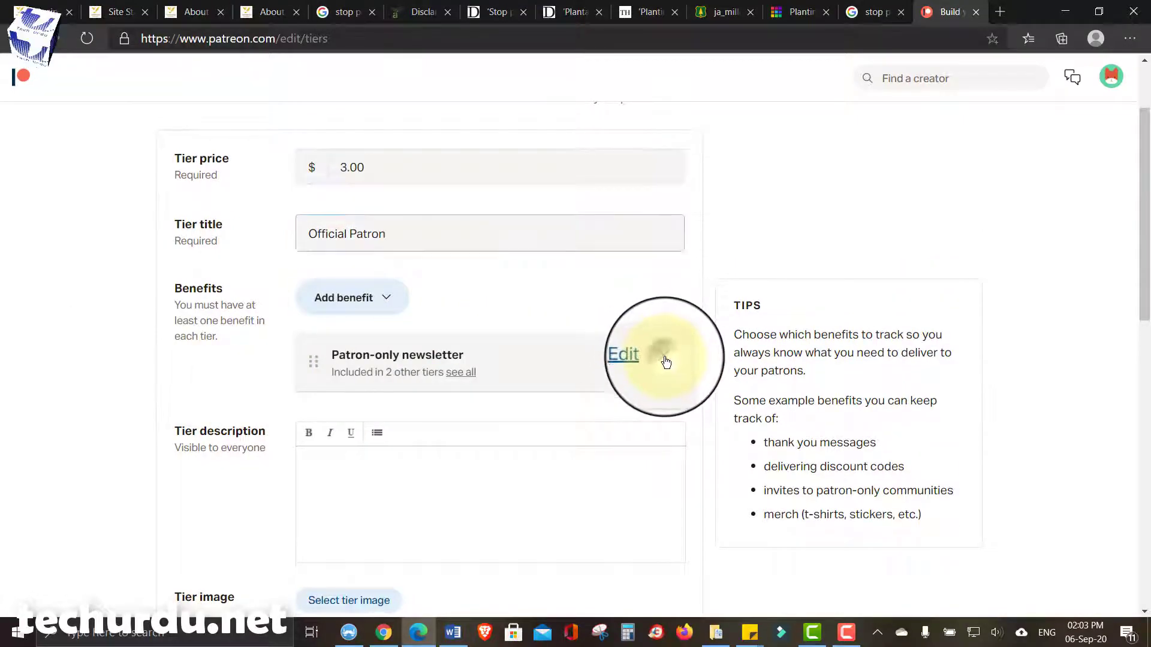
left_click(716, 320)
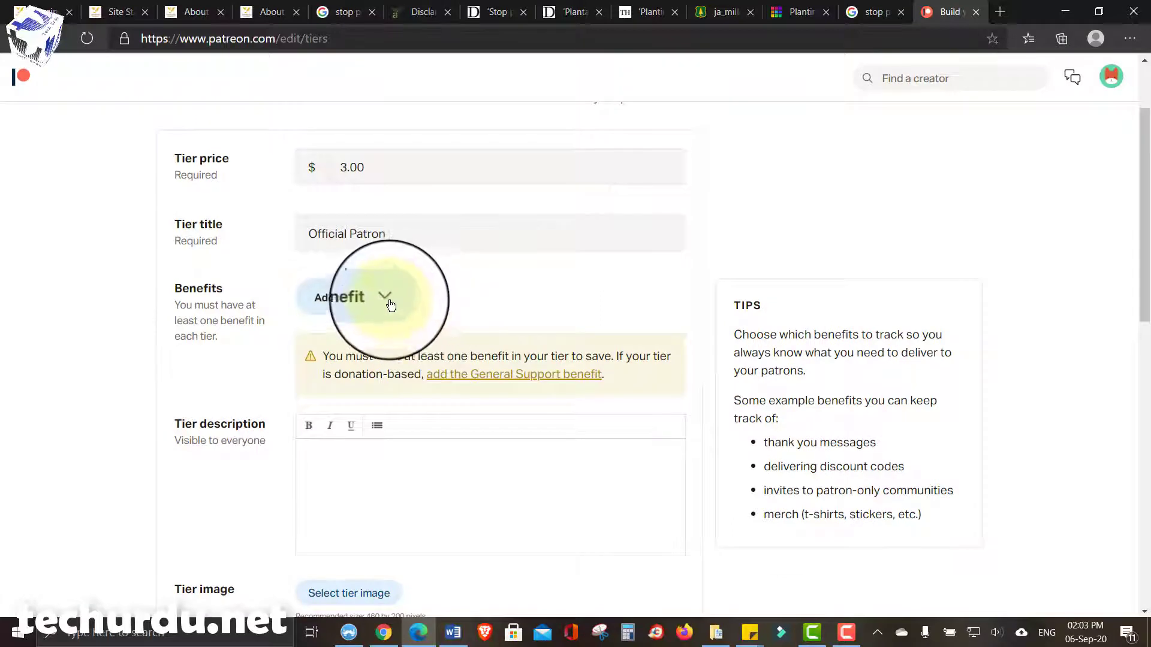
left_click(386, 298)
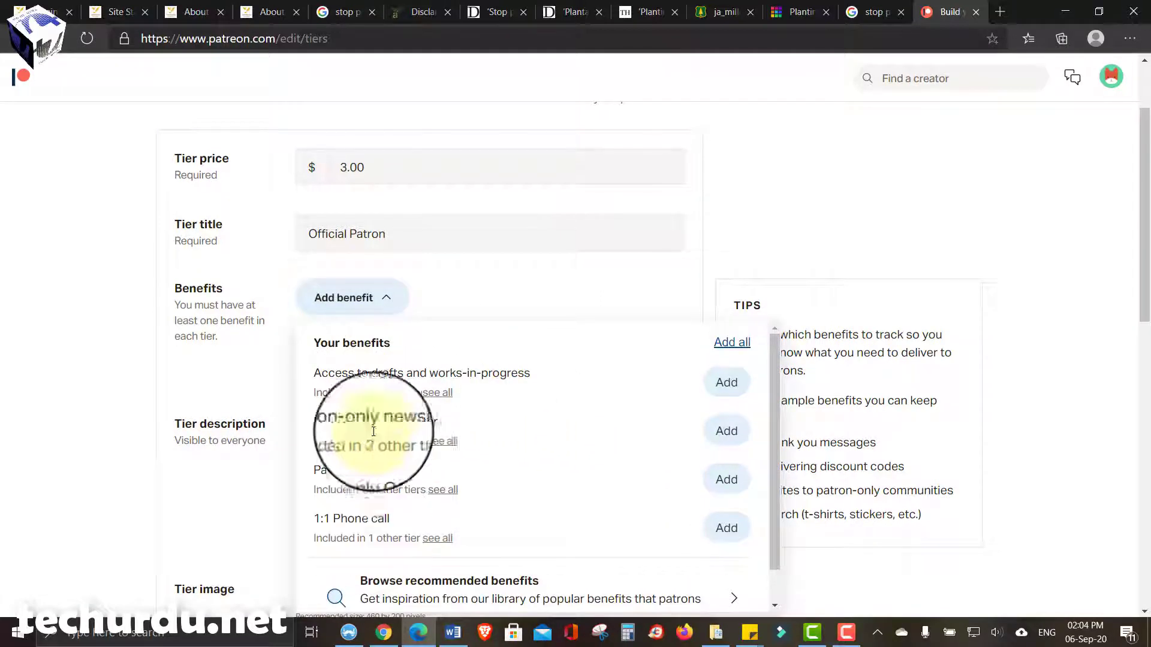
scroll(527, 430, "down", 1)
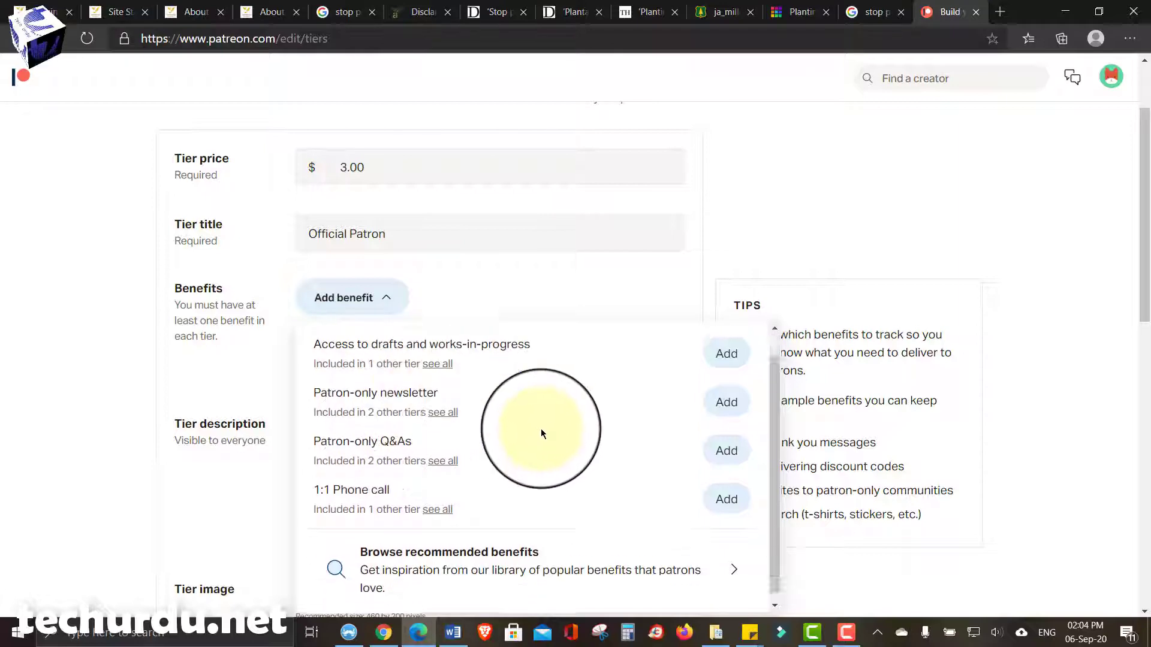
- Browse the recommended benefits list and choose Custom benefit for the Official Patron tier
left_click(490, 564)
scroll(567, 282, "down", 2)
scroll(505, 277, "up", 2)
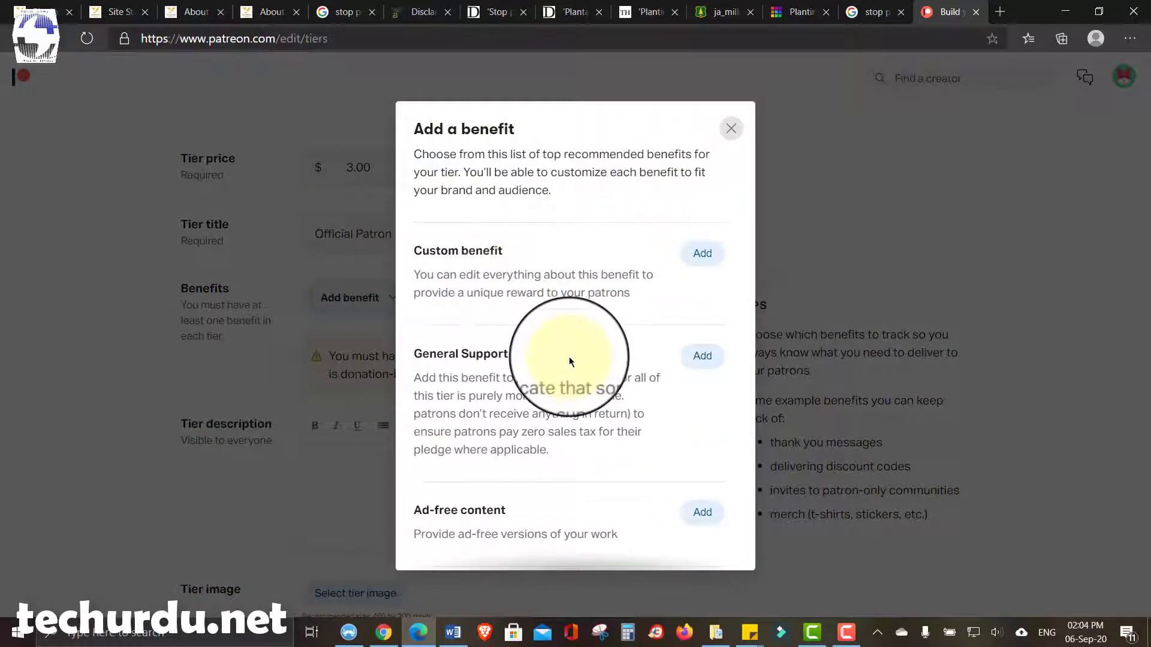
scroll(557, 358, "down", 2)
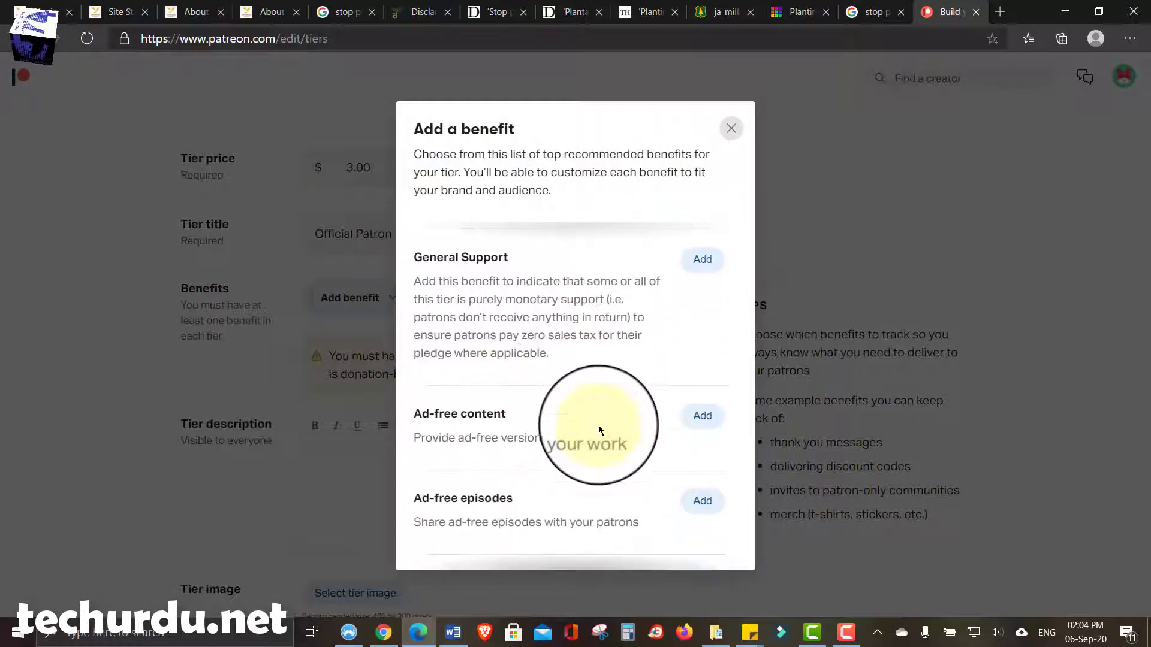
scroll(599, 426, "down", 1)
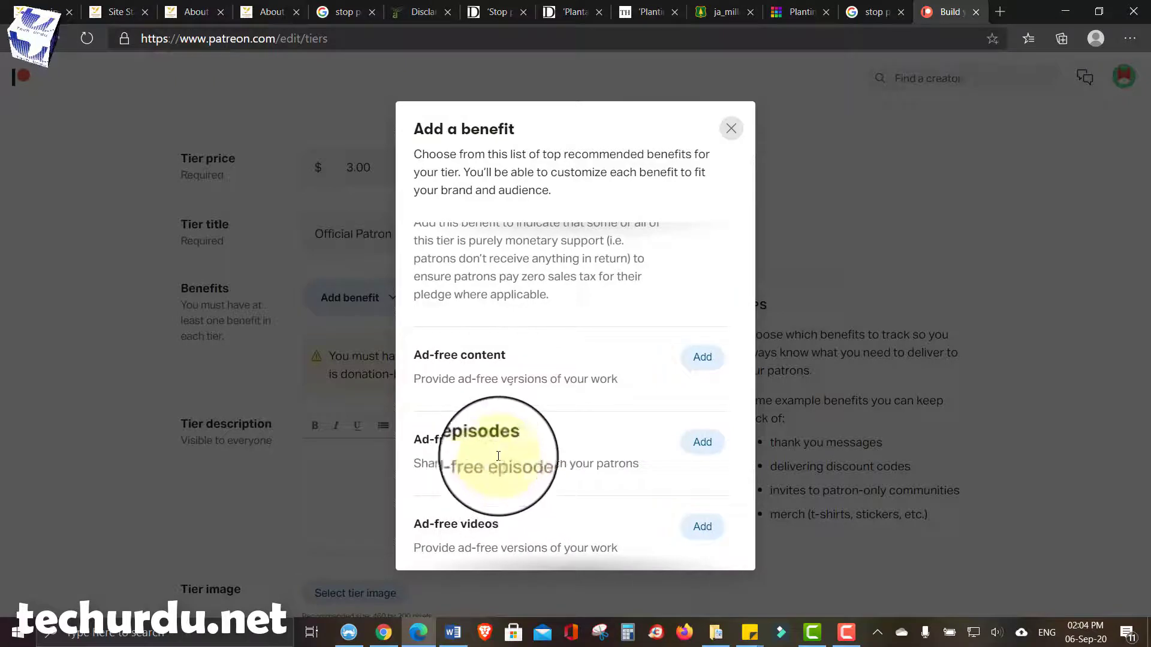
scroll(573, 458, "down", 1)
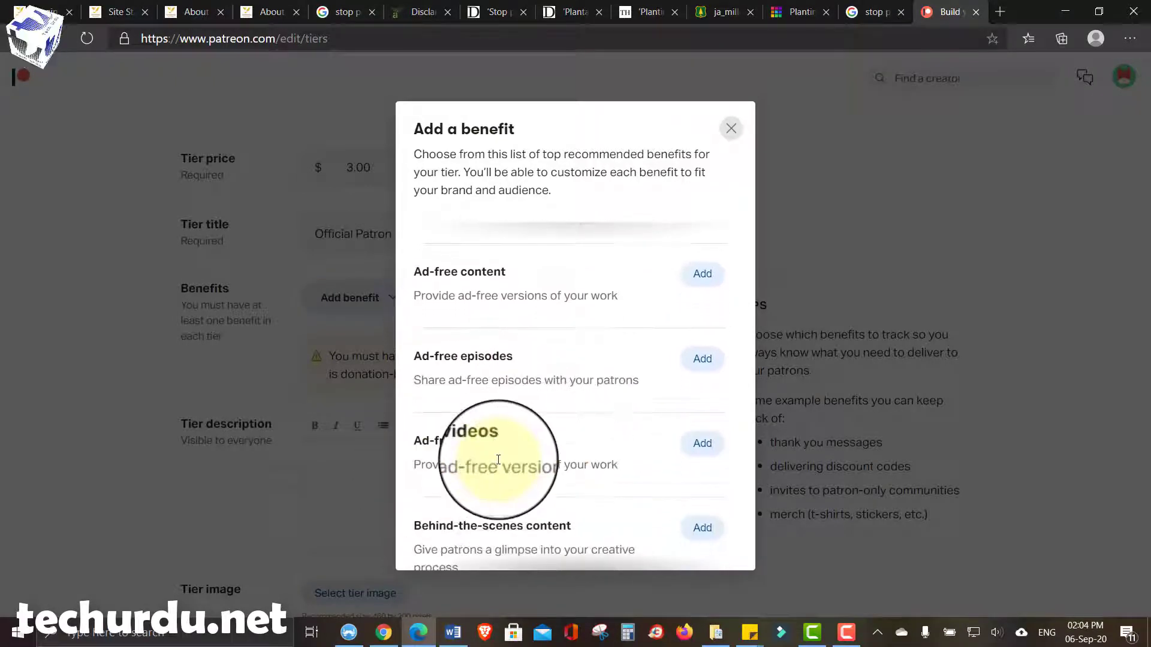
scroll(498, 458, "down", 2)
scroll(540, 386, "down", 1)
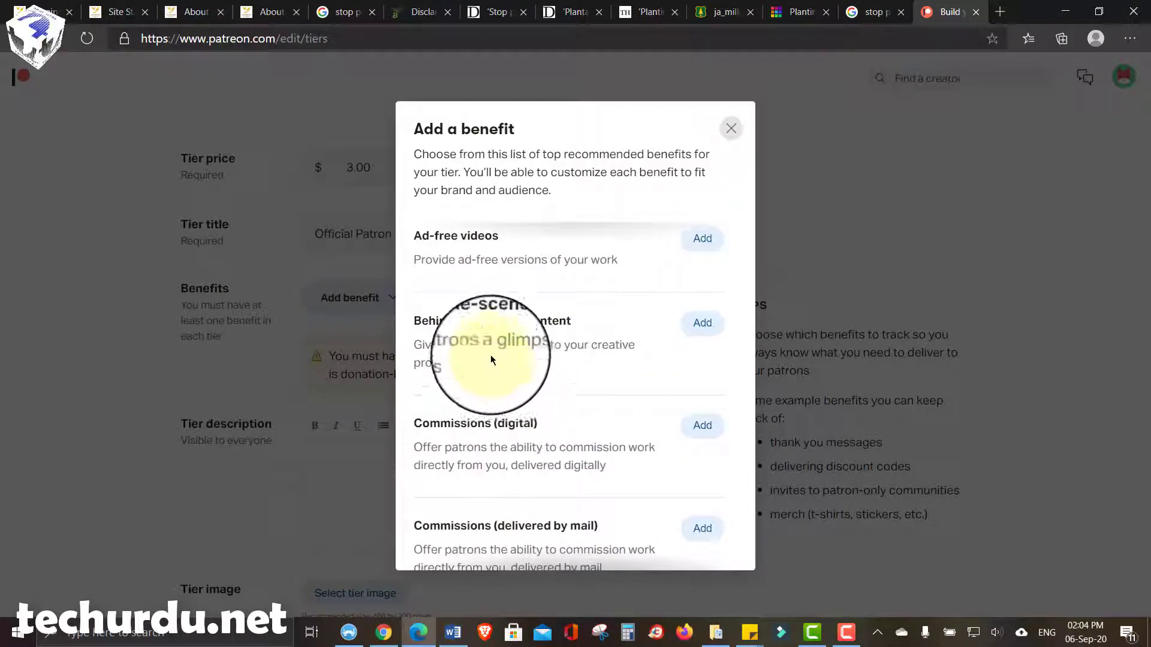
scroll(582, 340, "down", 1)
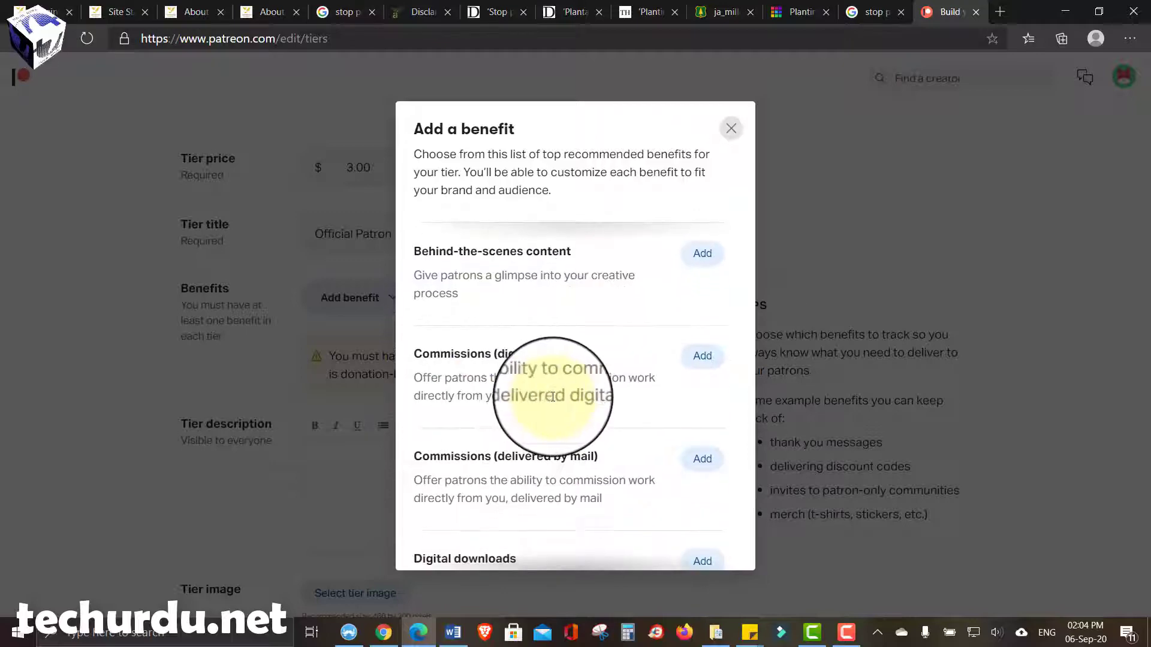
scroll(528, 419, "down", 2)
scroll(552, 399, "down", 1)
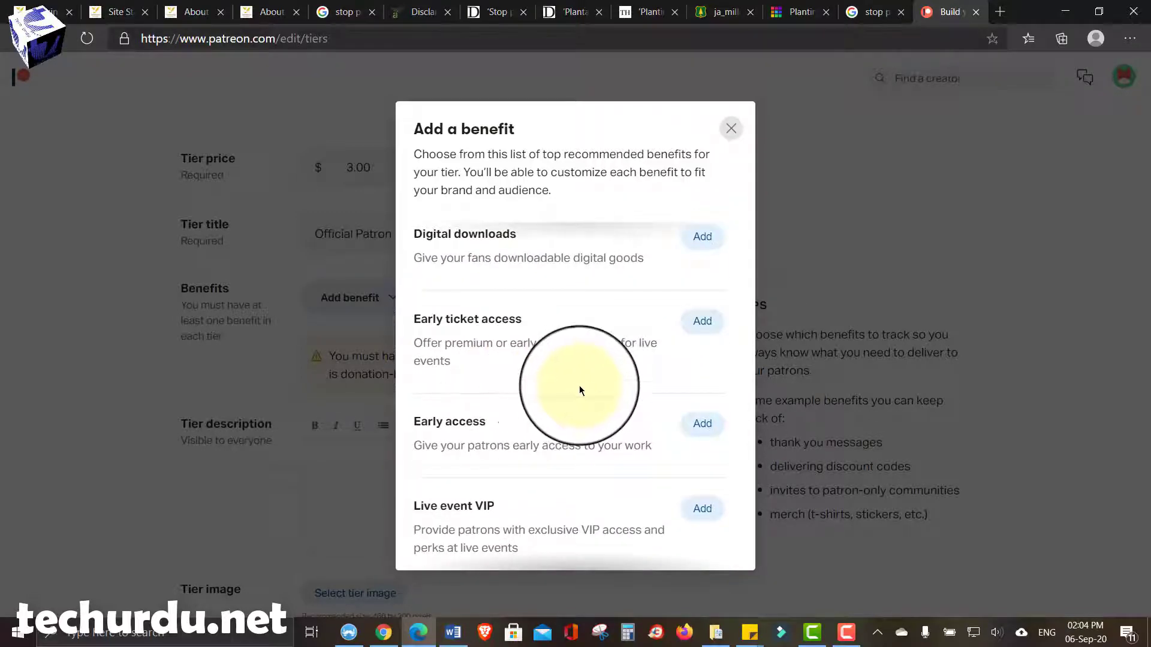
scroll(583, 391, "down", 3)
scroll(579, 388, "down", 6)
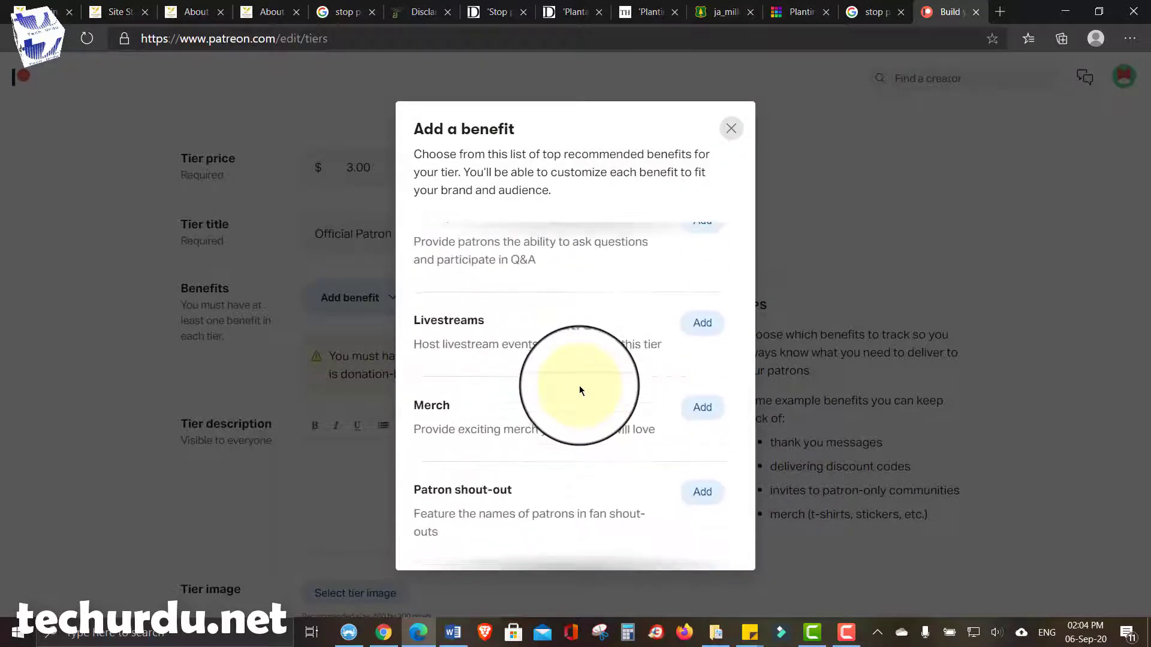
scroll(579, 389, "up", 3)
scroll(579, 386, "down", 2)
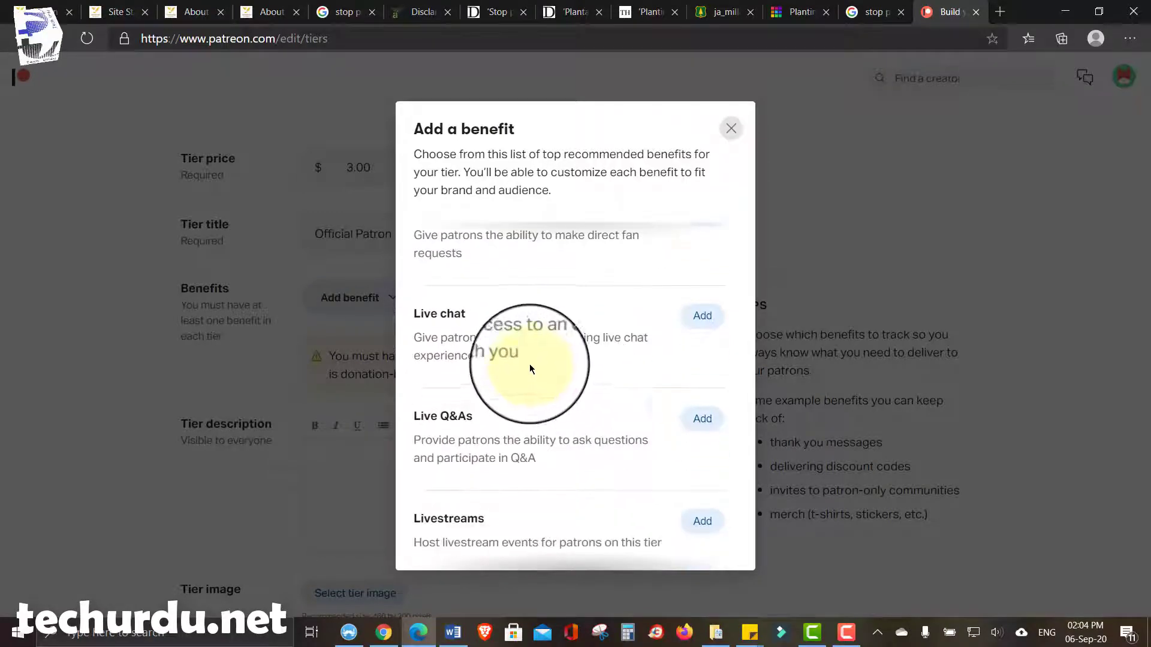
scroll(586, 355, "down", 5)
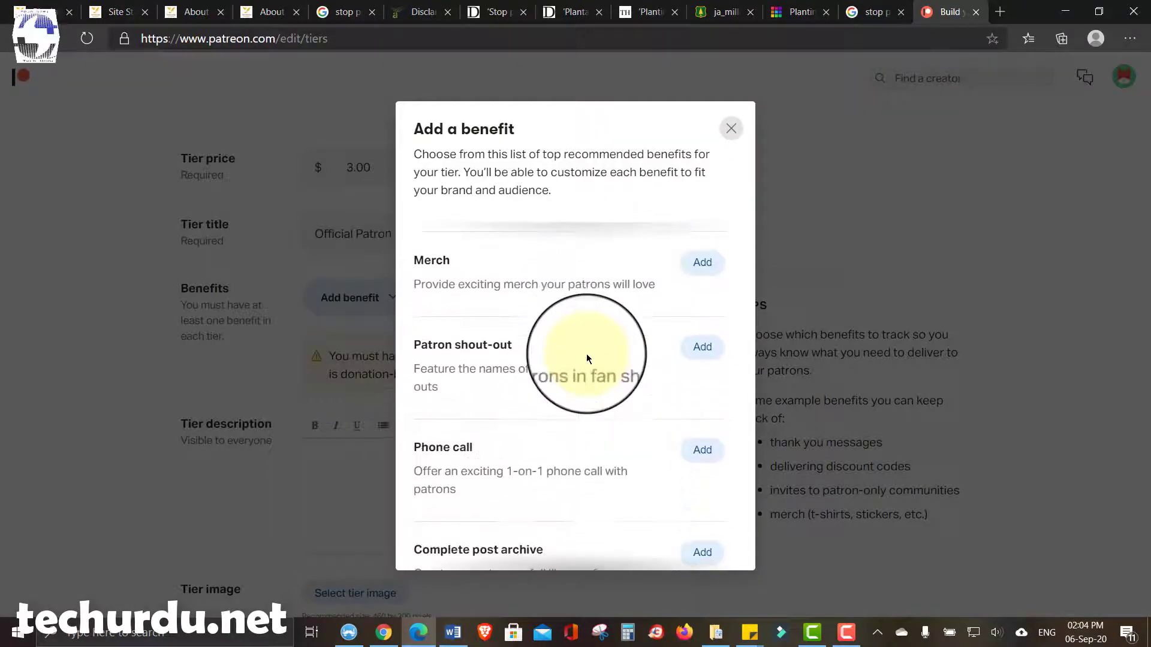
scroll(586, 357, "down", 5)
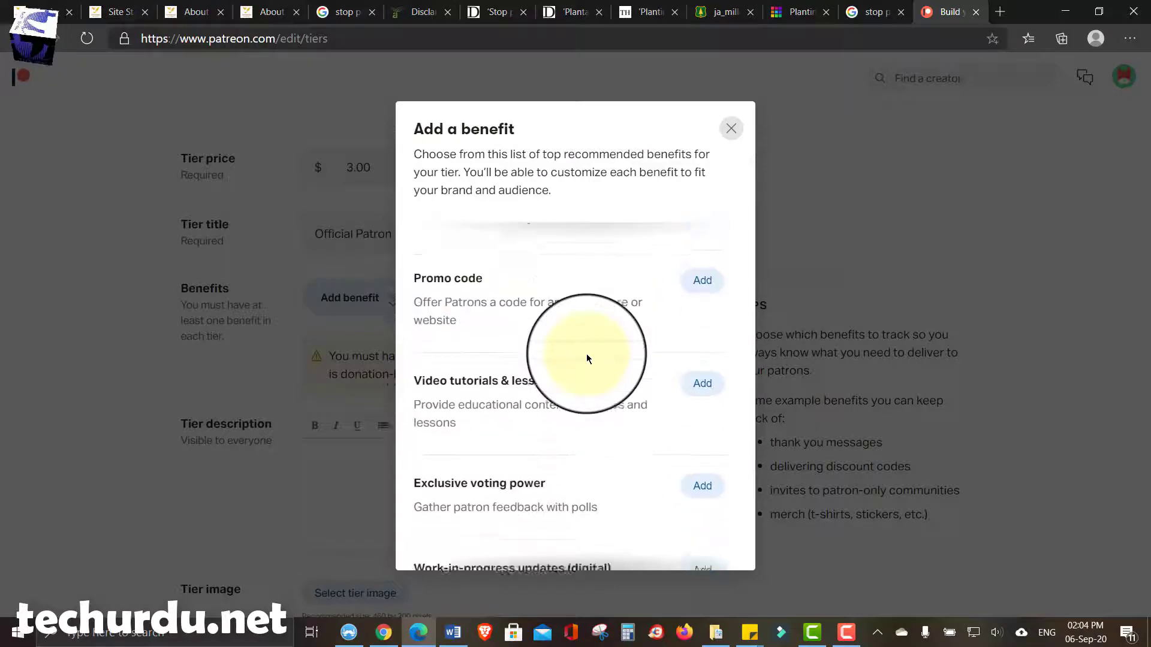
scroll(587, 358, "up", 15)
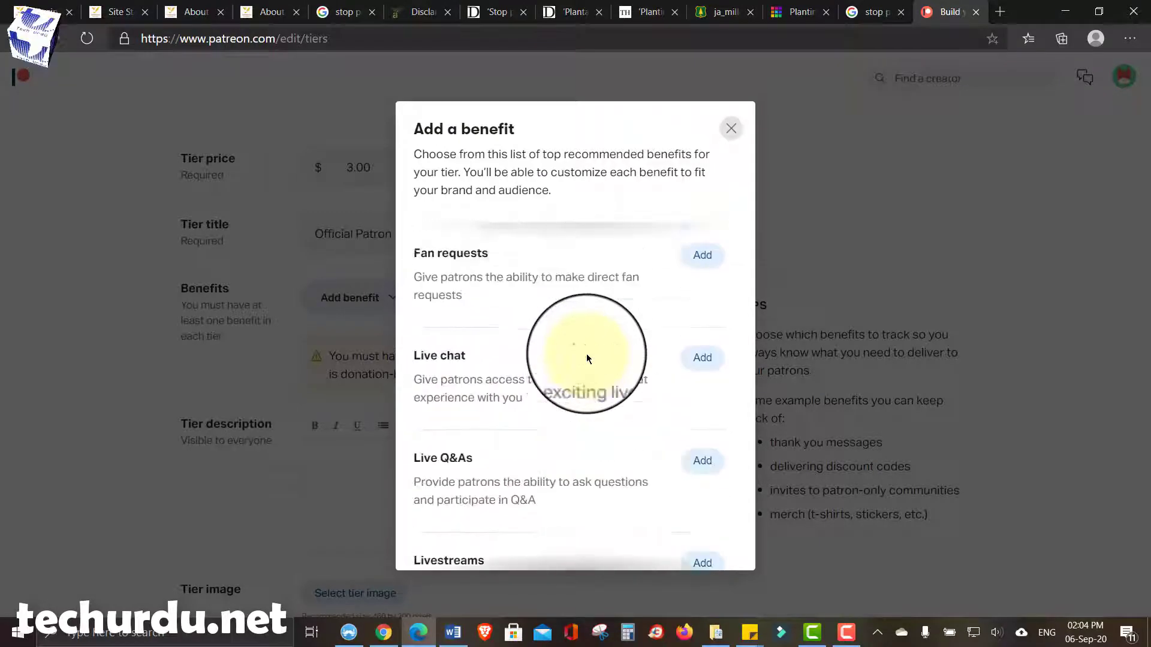
scroll(587, 359, "up", 4)
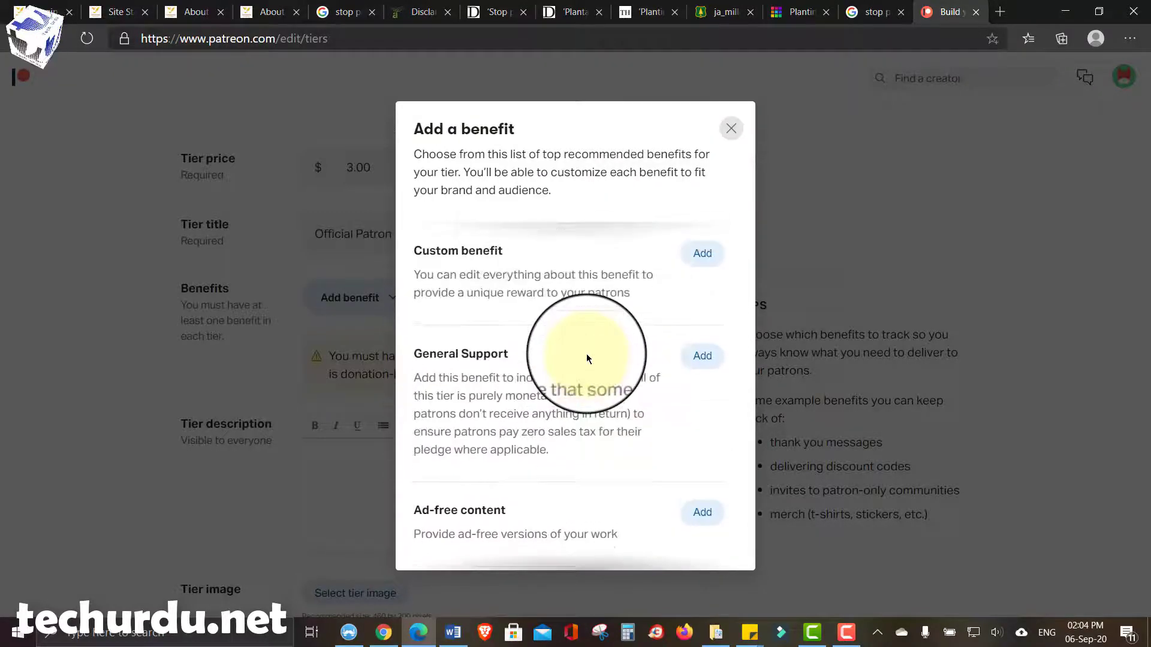
left_click(703, 254)
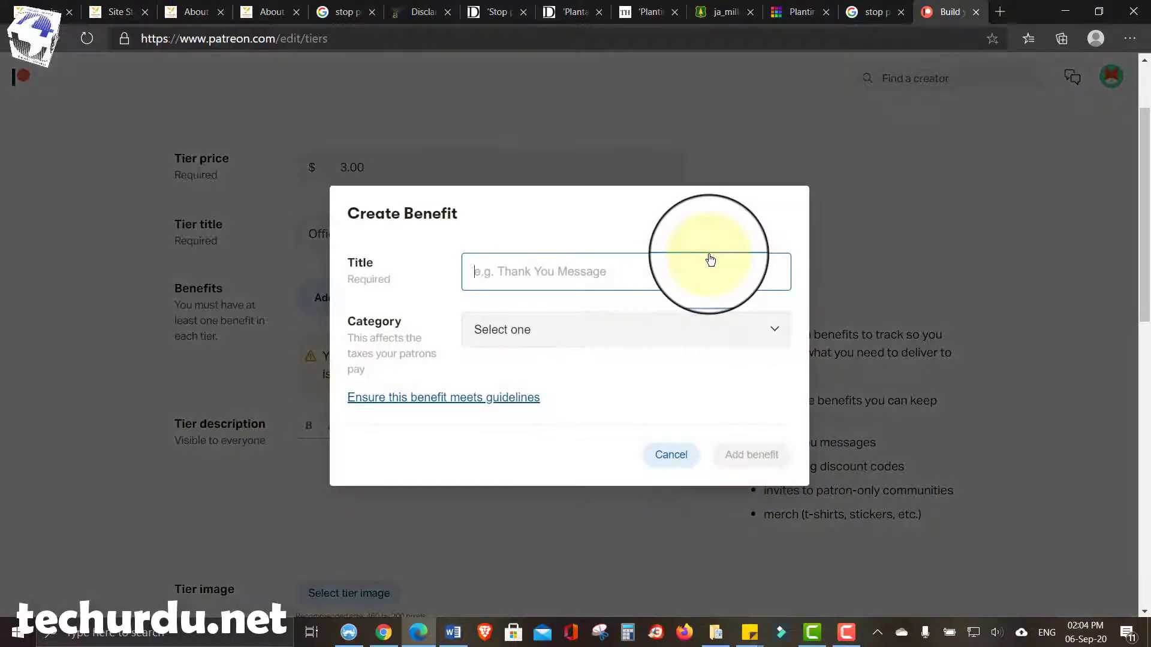
- Title the custom benefit 'Thank you for your support to create a better environment.'
left_click(538, 276)
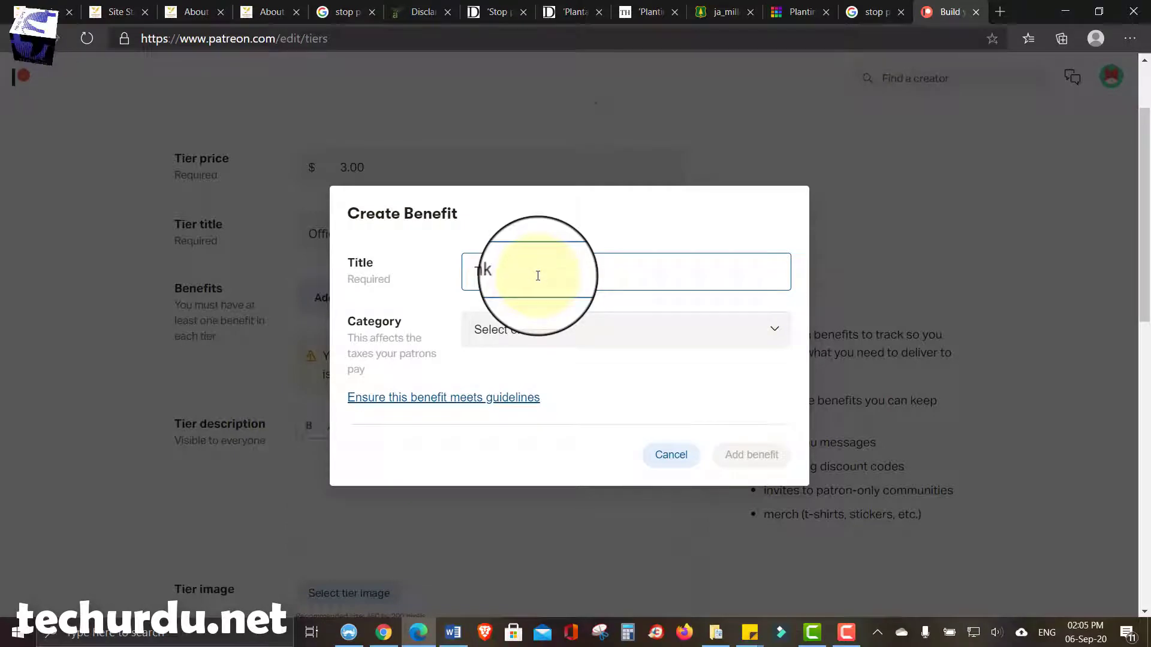
type("r your support to create a better environment.")
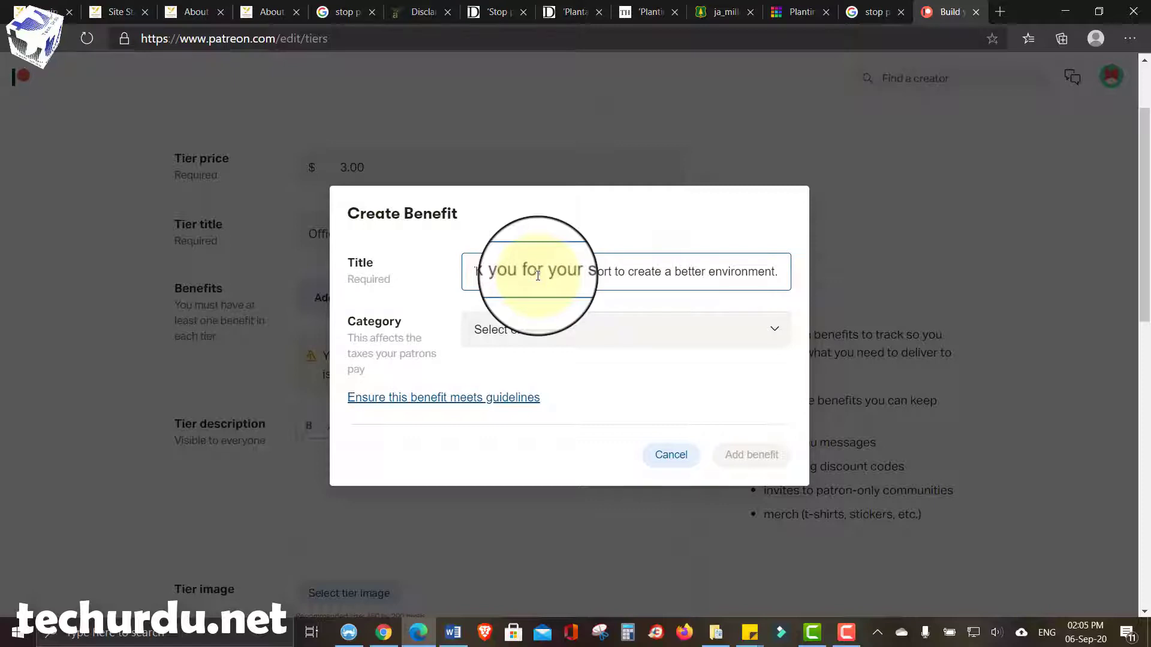
left_click(604, 332)
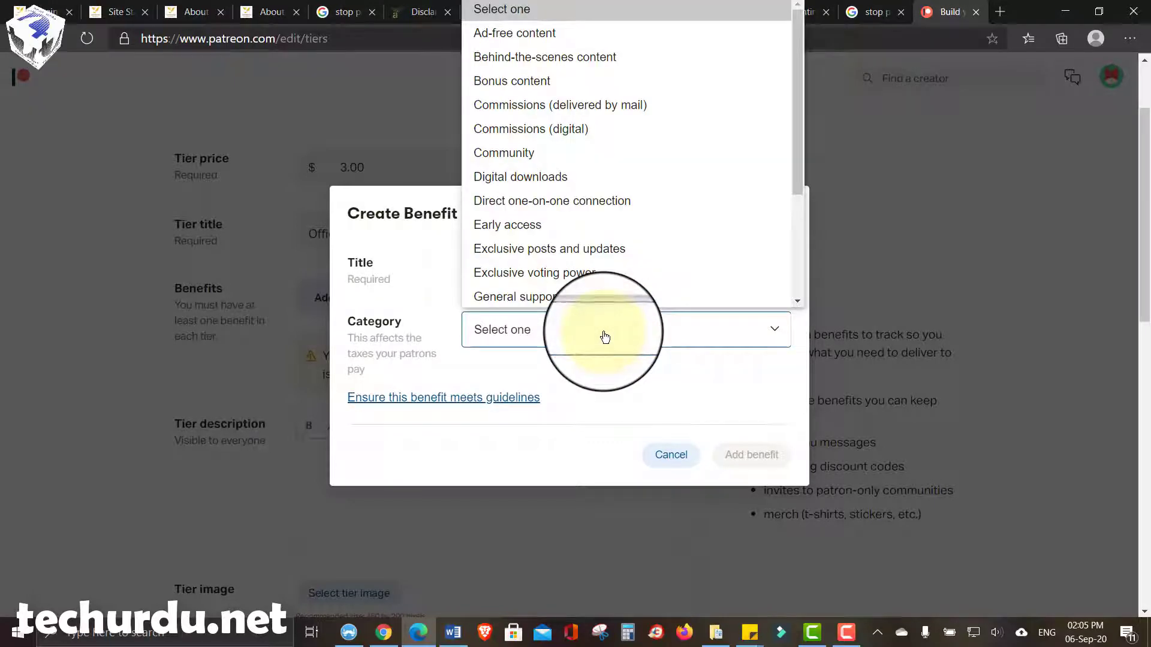
left_click(604, 336)
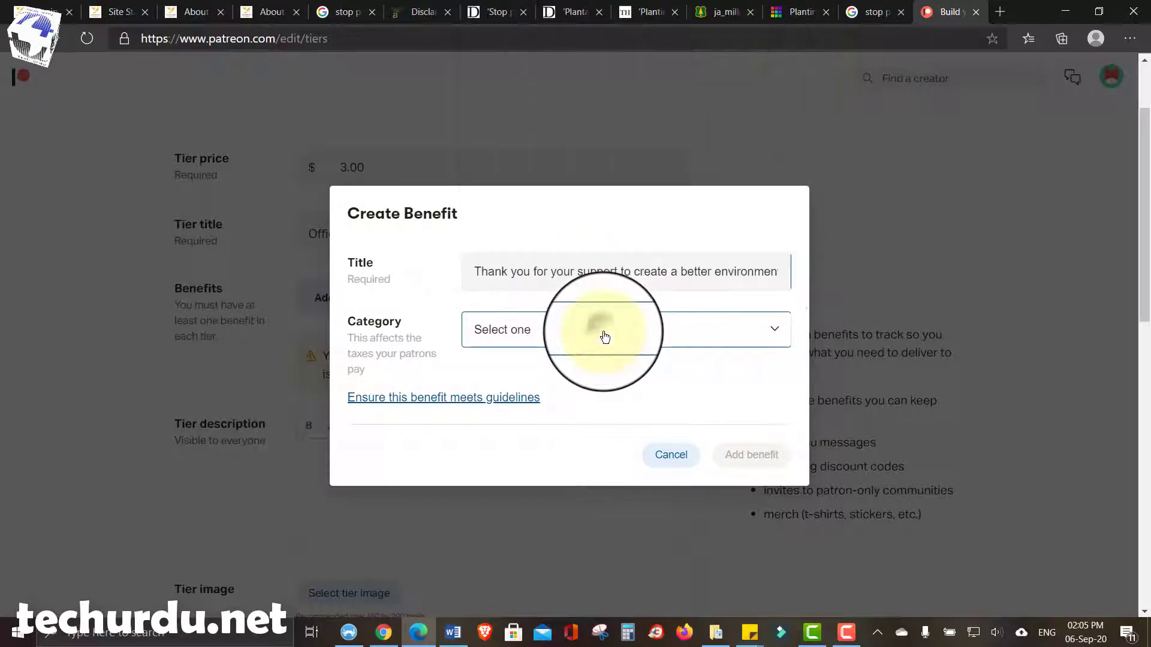
- Set the benefit category to Community and add the benefit to the tier
left_click(528, 338)
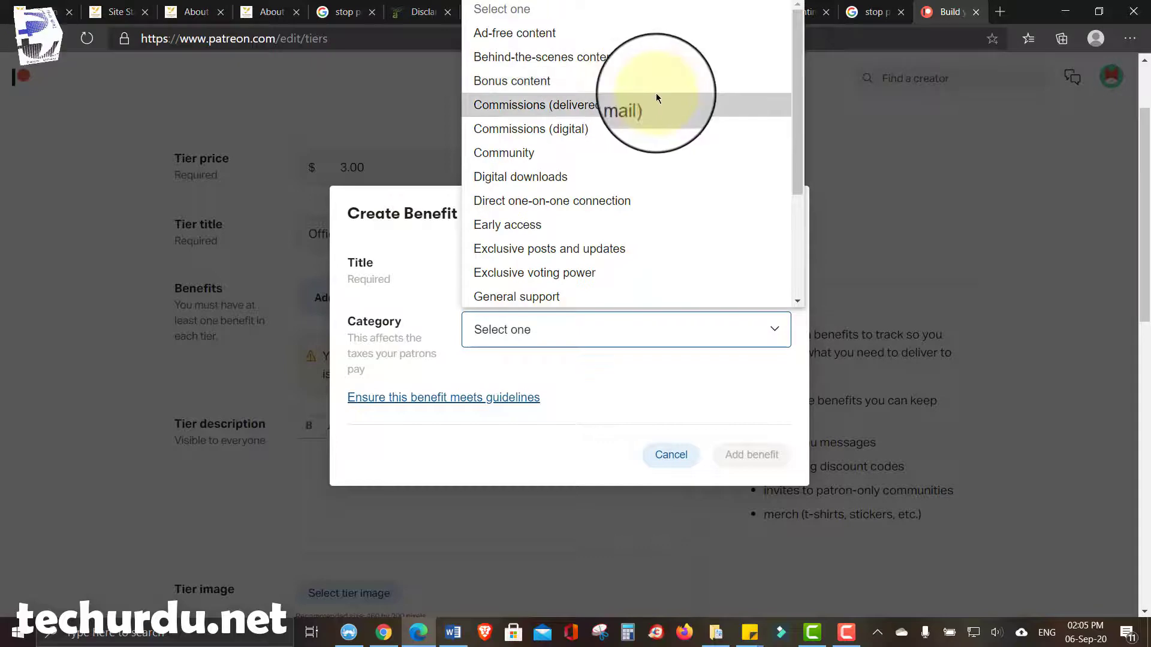
scroll(656, 92, "down", 3)
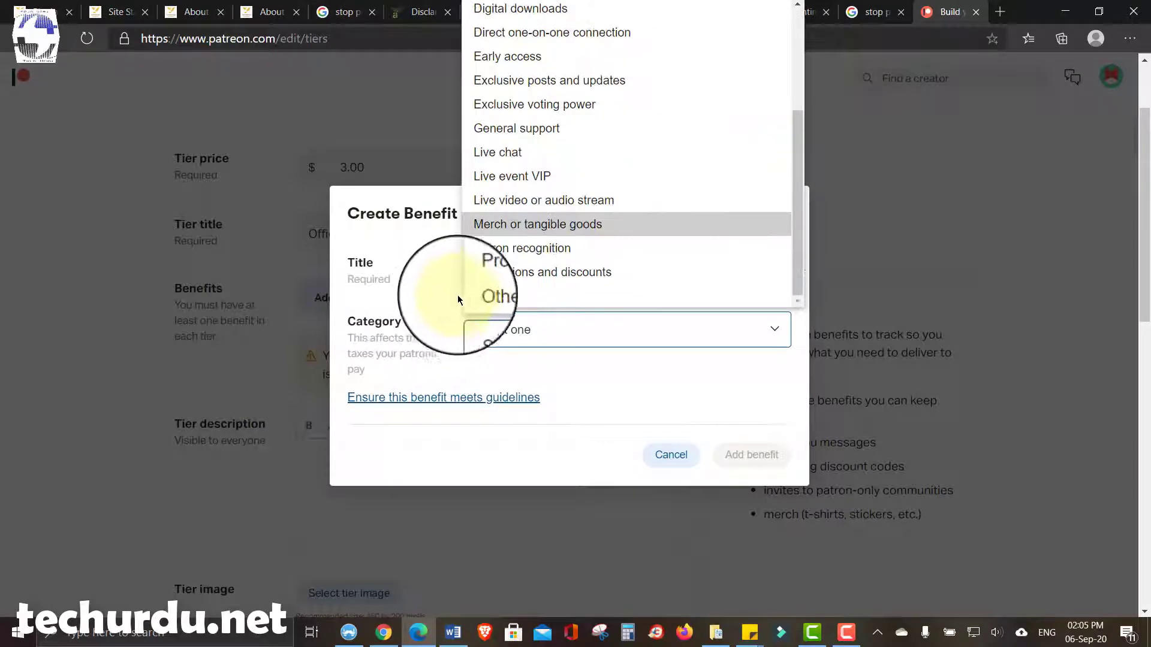
scroll(570, 254, "up", 3)
scroll(569, 254, "down", 2)
scroll(570, 259, "up", 2)
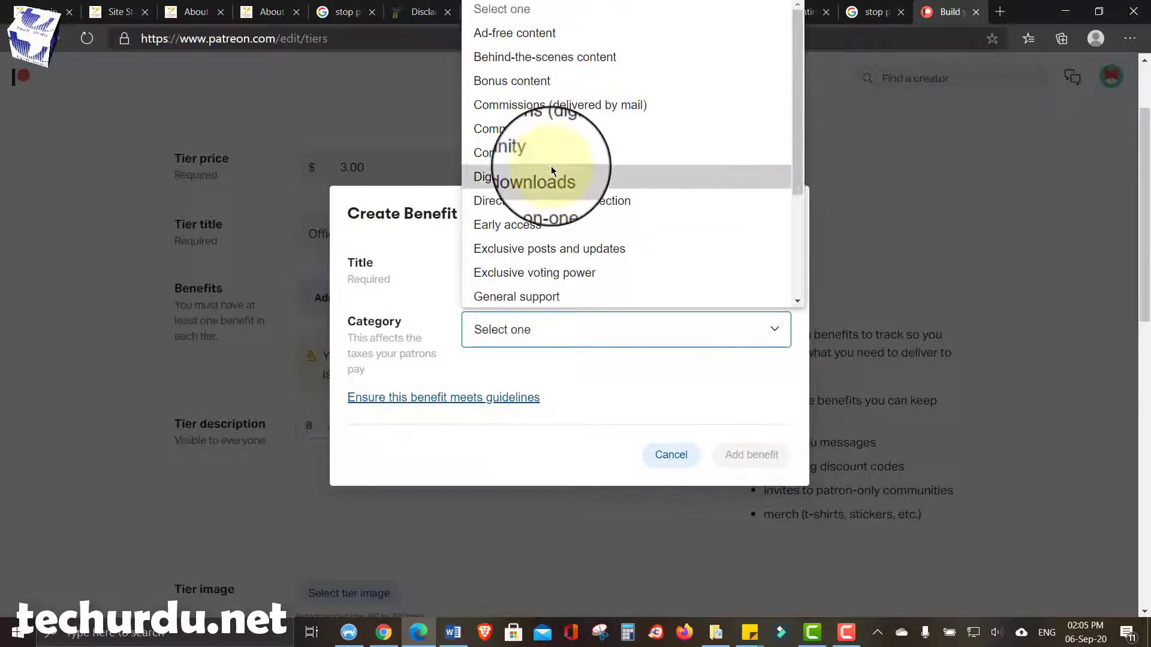
scroll(551, 171, "down", 4)
scroll(556, 225, "up", 4)
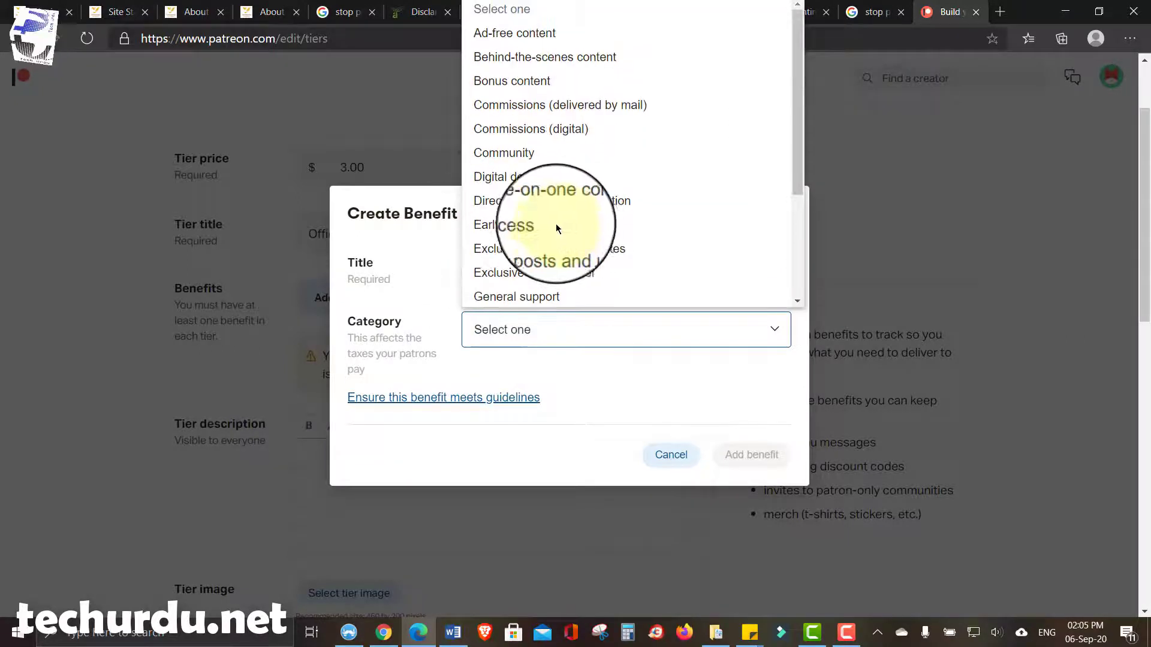
left_click(496, 159)
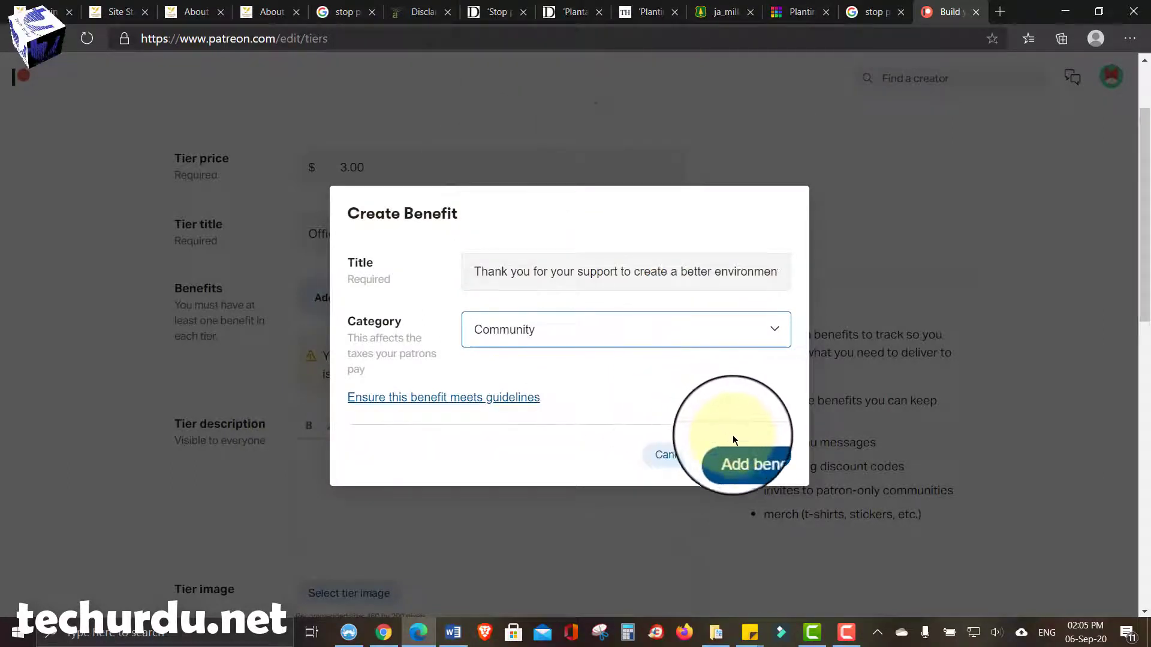
left_click(744, 461)
scroll(351, 363, "down", 1)
left_click(347, 398)
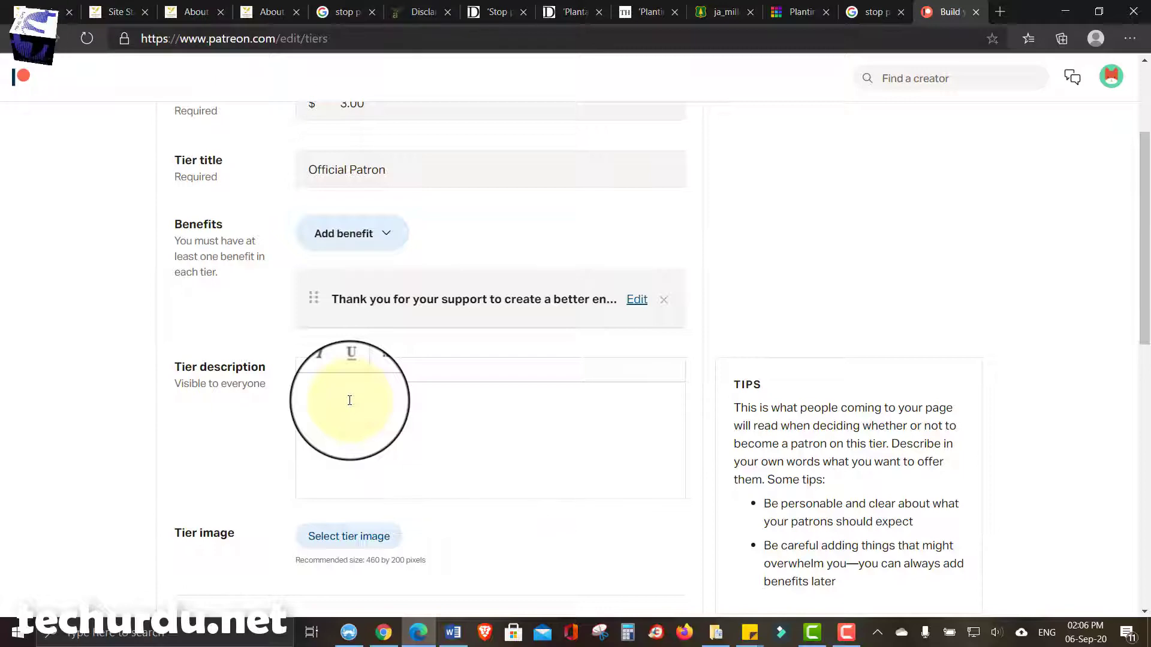
- Place the cursor in the Official Patron tier description box
scroll(350, 400, "up", 1)
scroll(347, 398, "down", 3)
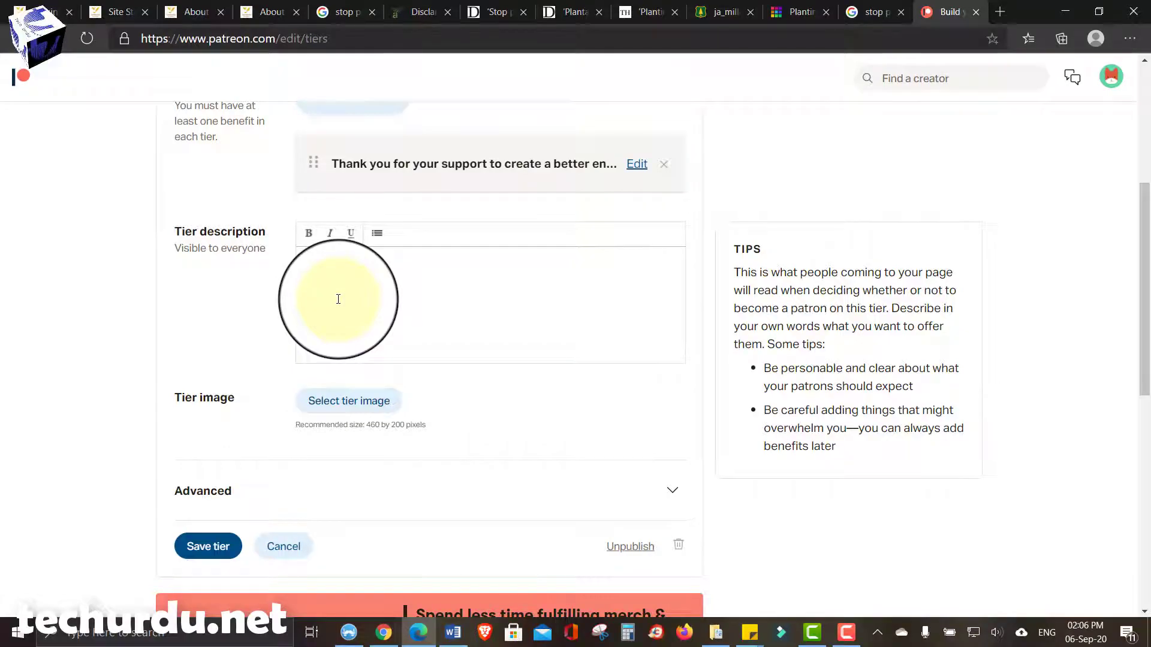
left_click(338, 299)
- Copy the 'all the money earned' sentence from Forestrypedia's About page
left_click(193, 8)
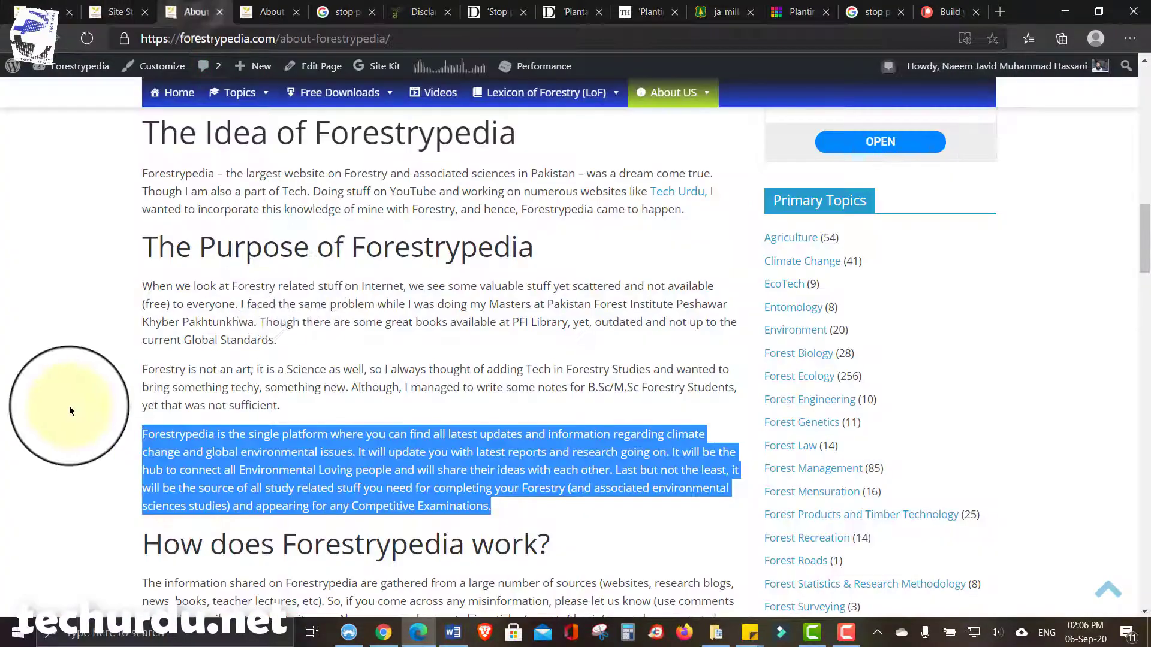
left_click(70, 406)
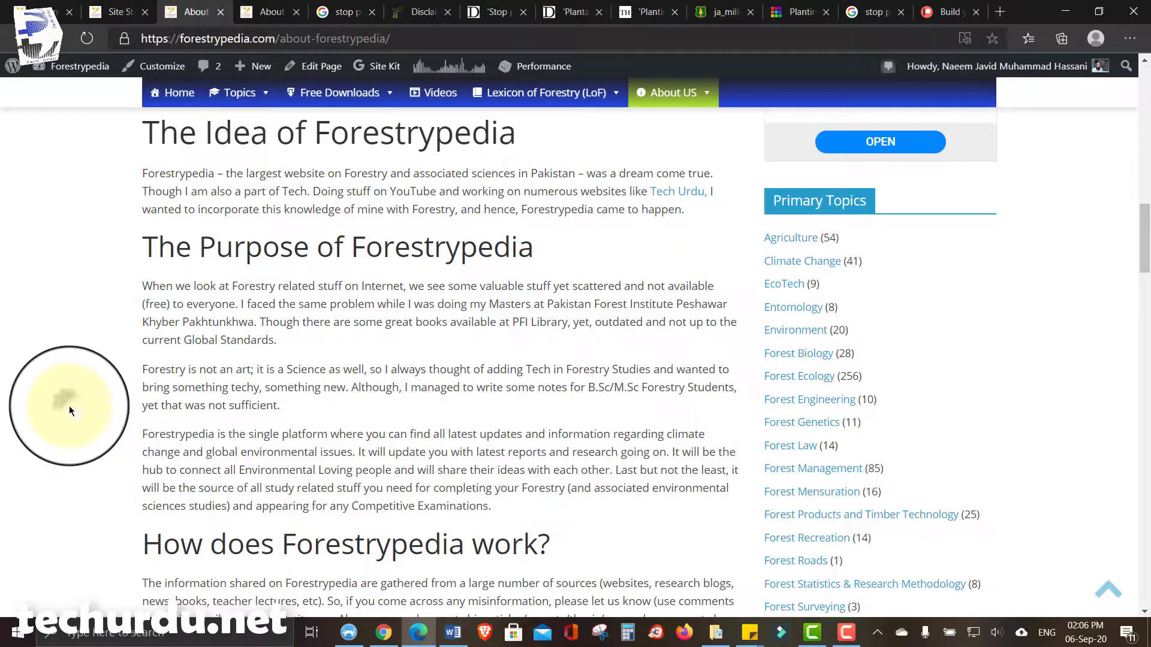
scroll(69, 405, "down", 10)
scroll(70, 405, "up", 6)
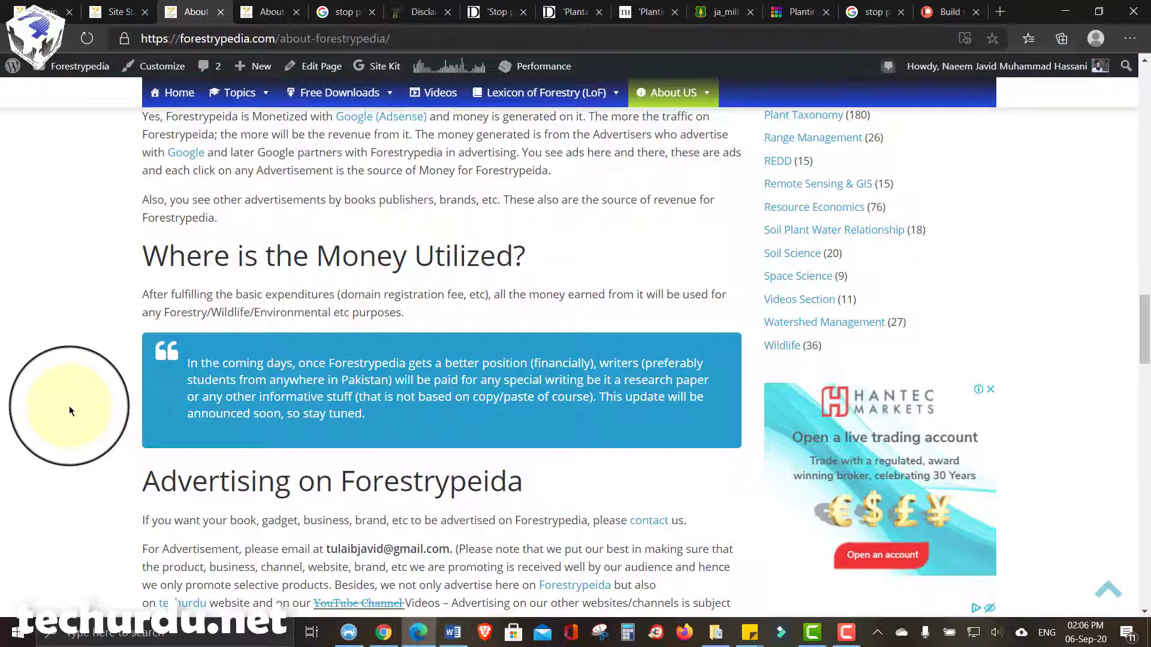
scroll(407, 366, "up", 1)
left_click_drag(408, 365, 498, 355)
key("ctrl+c")
key("ctrl+9")
- Paste the sentence into the tier description, capitalise 'All' and insert 'this tier' after 'from'
key("ctrl+v")
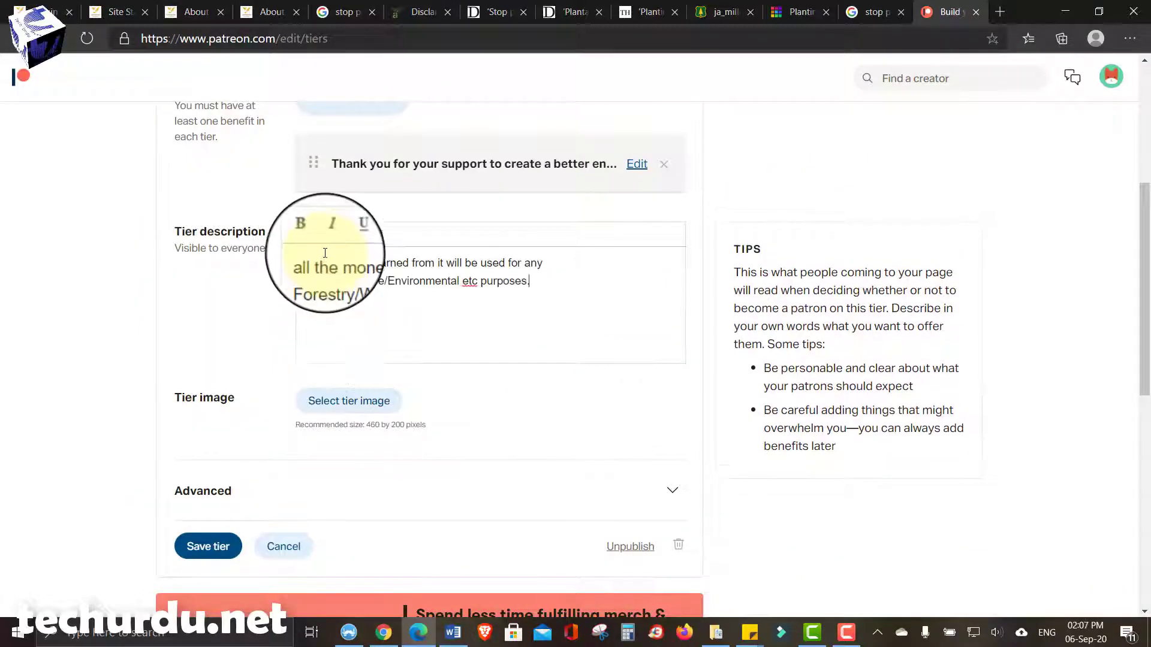
type("A")
scroll(142, 299, "up", 2)
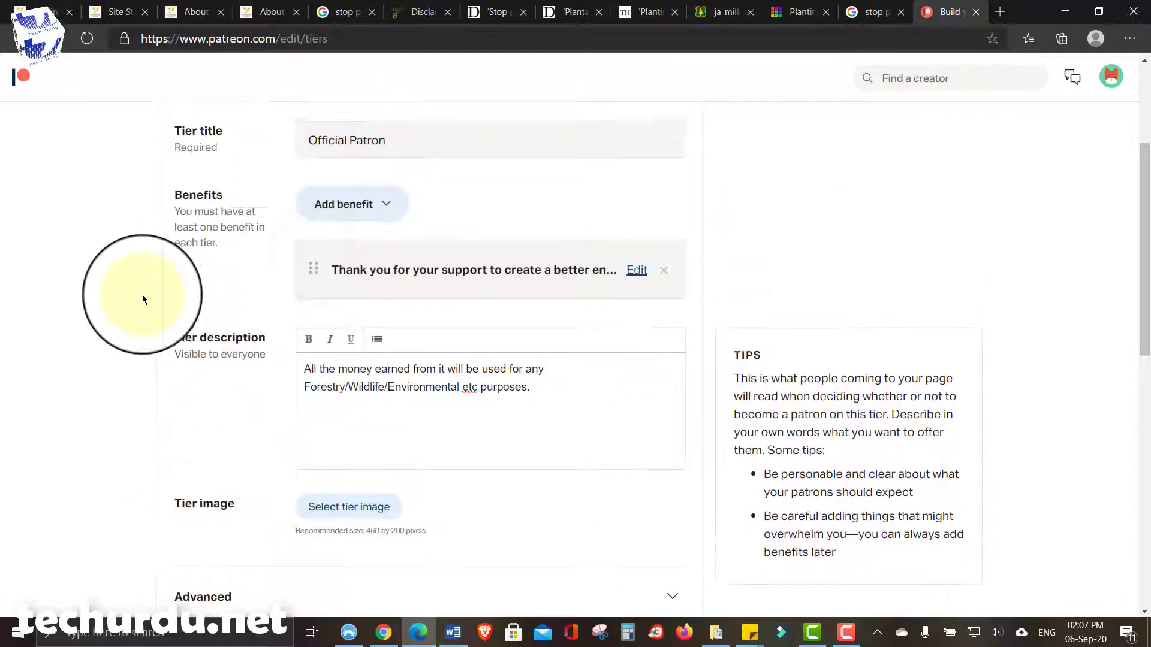
left_click(429, 368)
type("this tier")
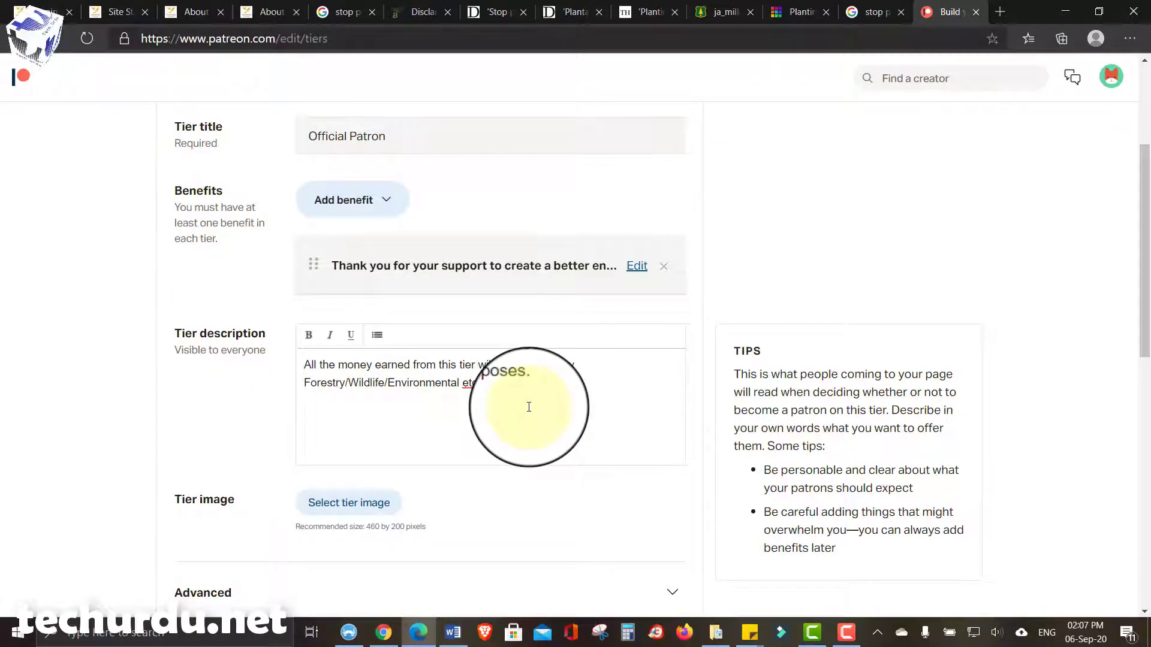
scroll(159, 401, "down", 2)
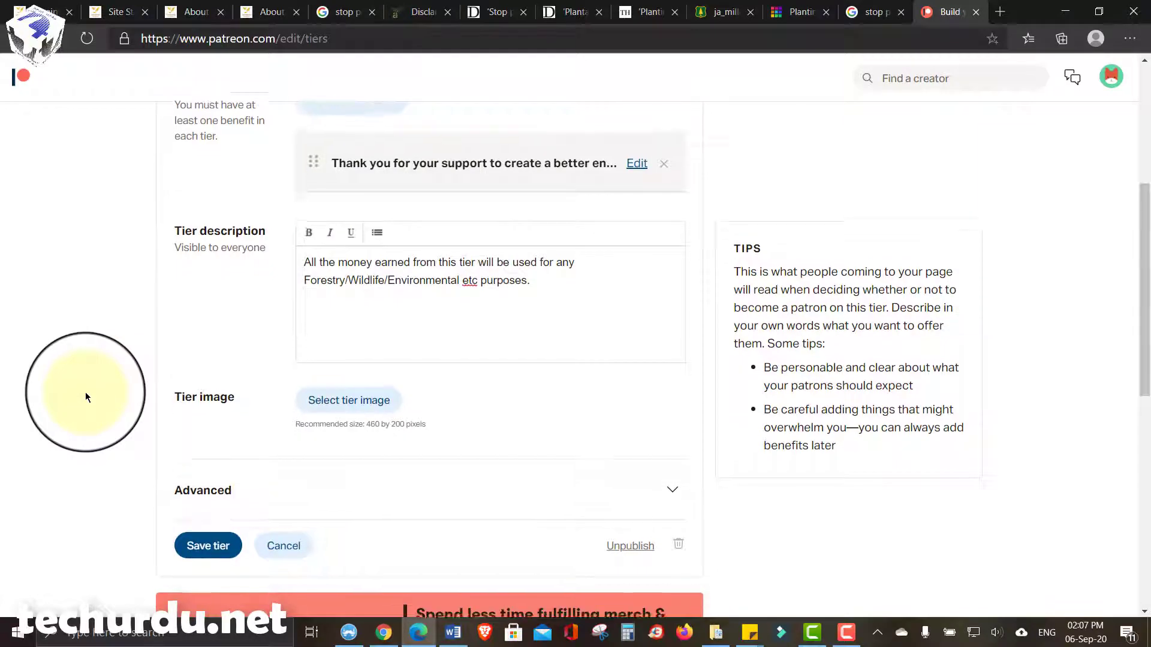
left_click(368, 398)
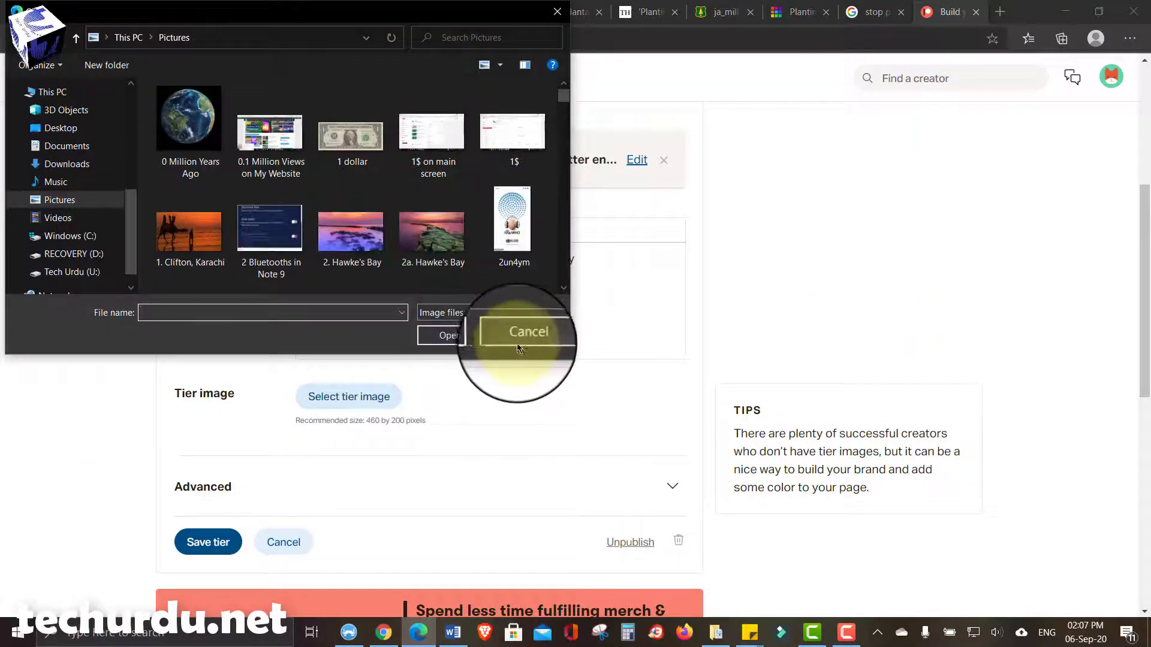
left_click(522, 336)
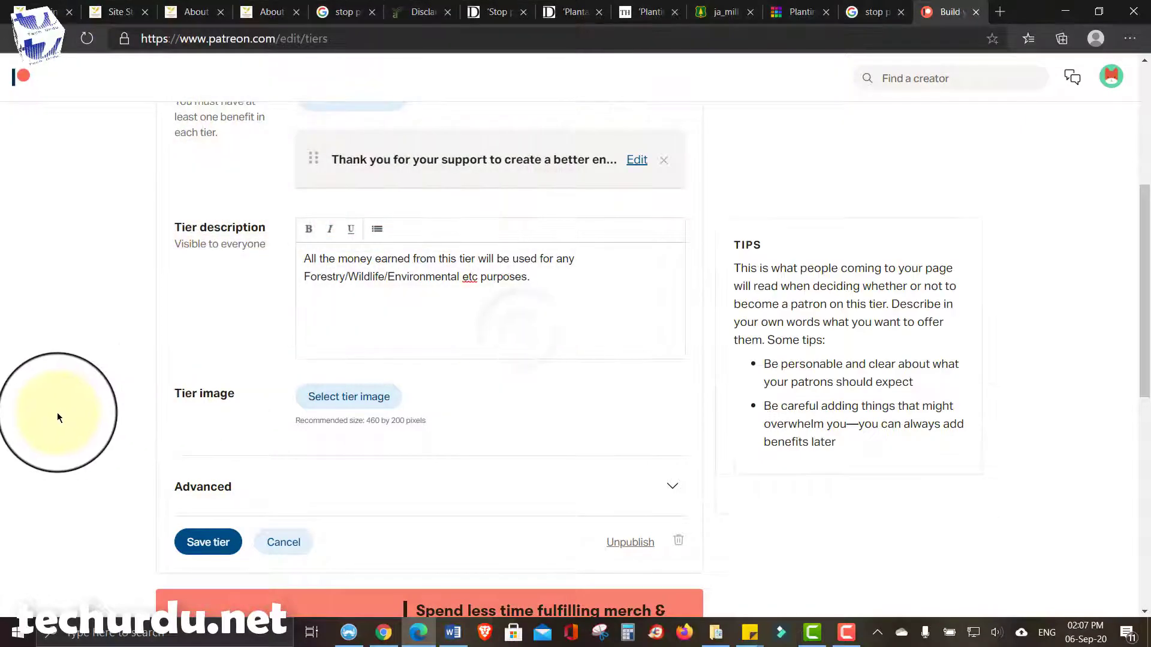
scroll(56, 413, "down", 2)
left_click(207, 376)
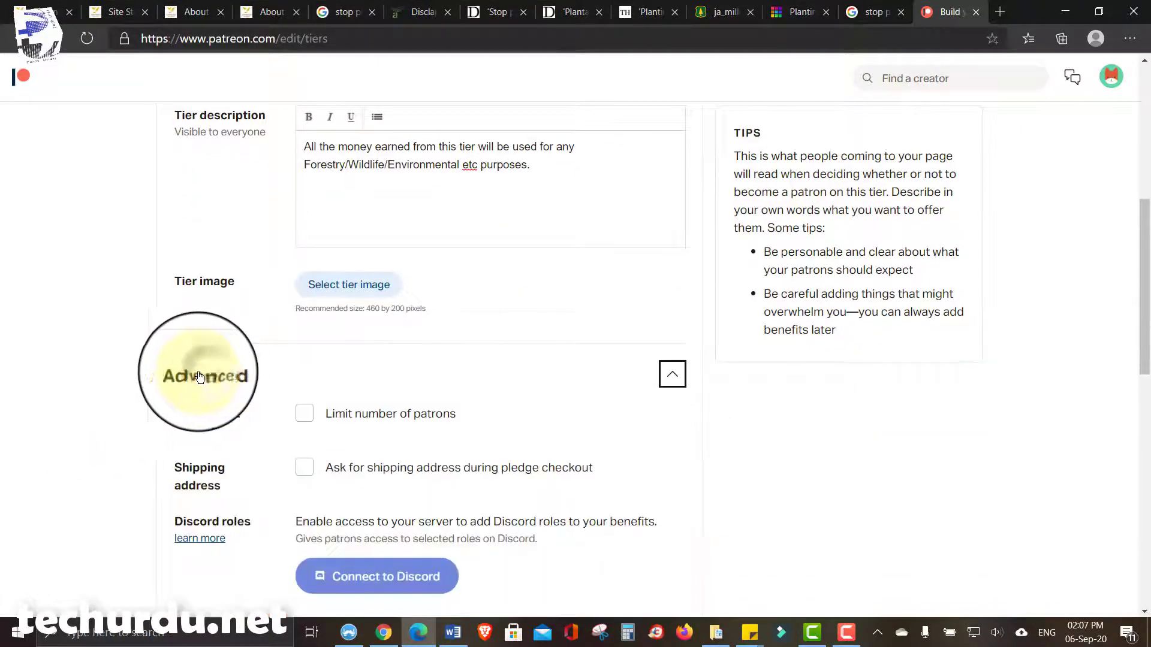
scroll(15, 313, "down", 4)
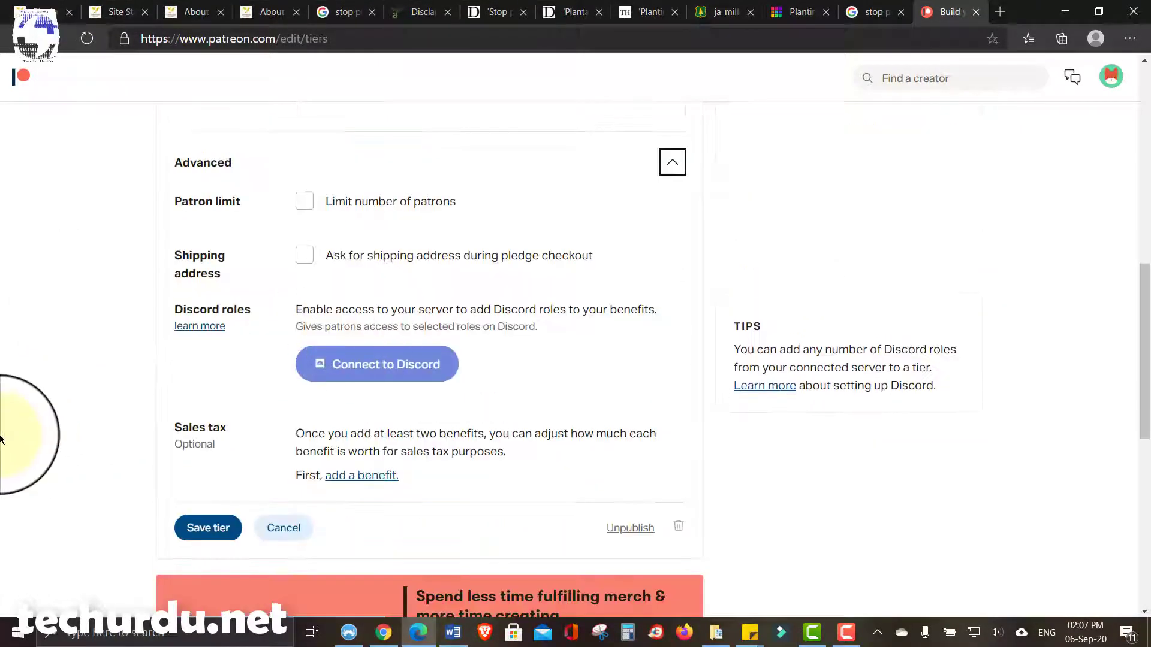
scroll(2, 440, "down", 2)
scroll(1, 438, "up", 5)
scroll(1, 437, "down", 3)
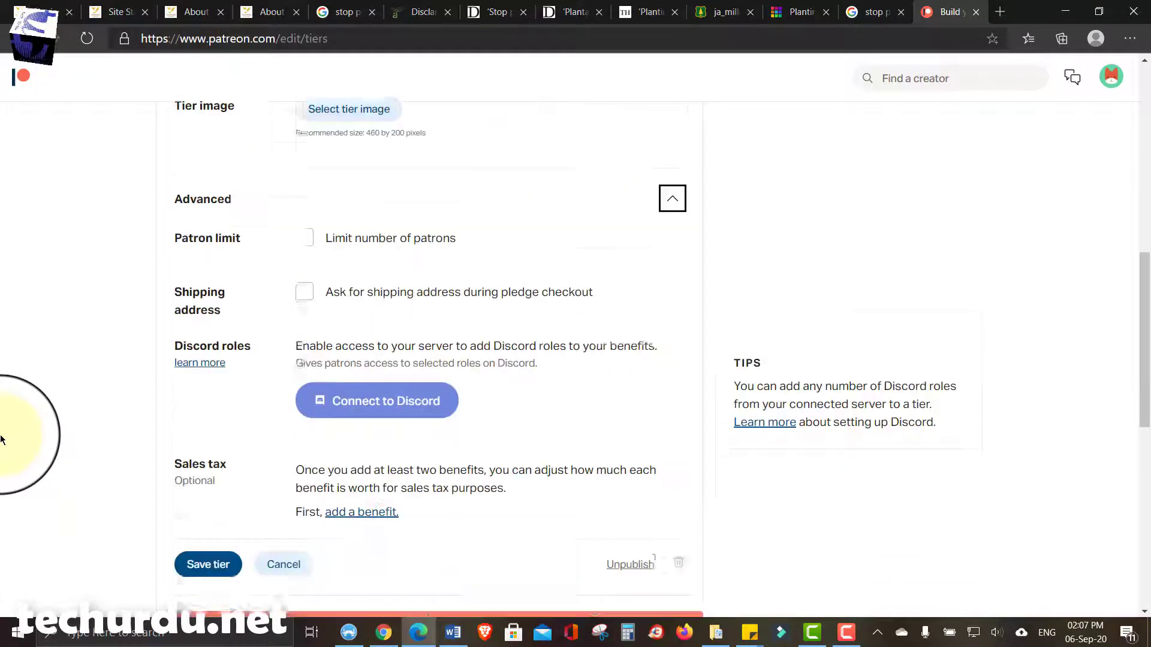
left_click(672, 173)
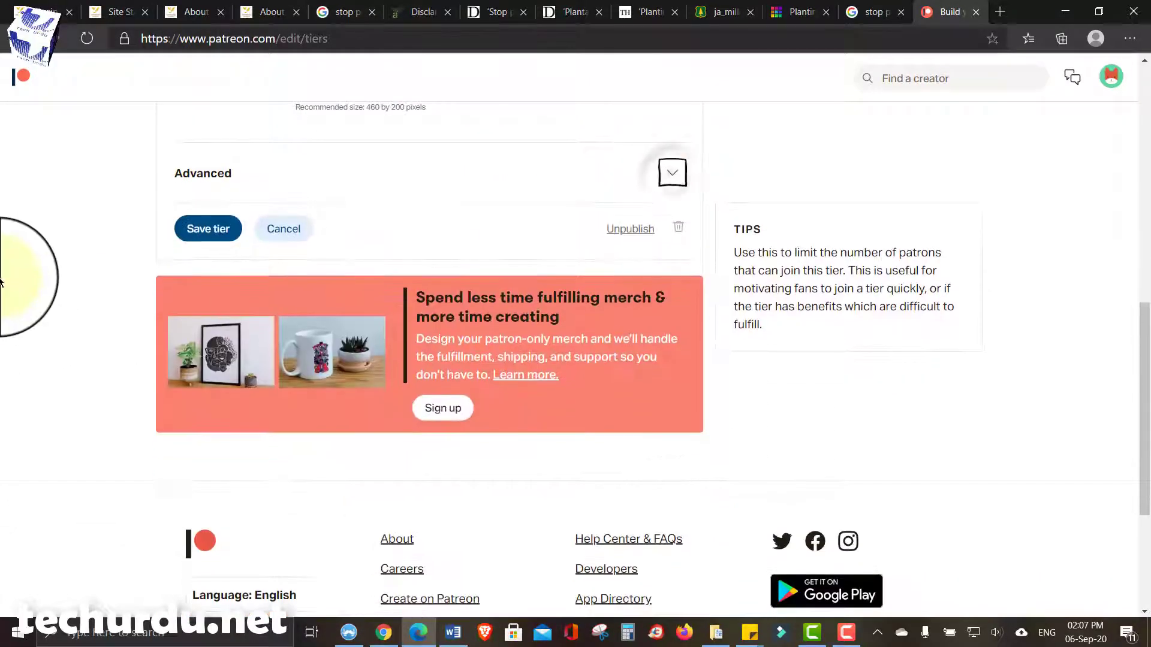
scroll(1, 282, "up", 10)
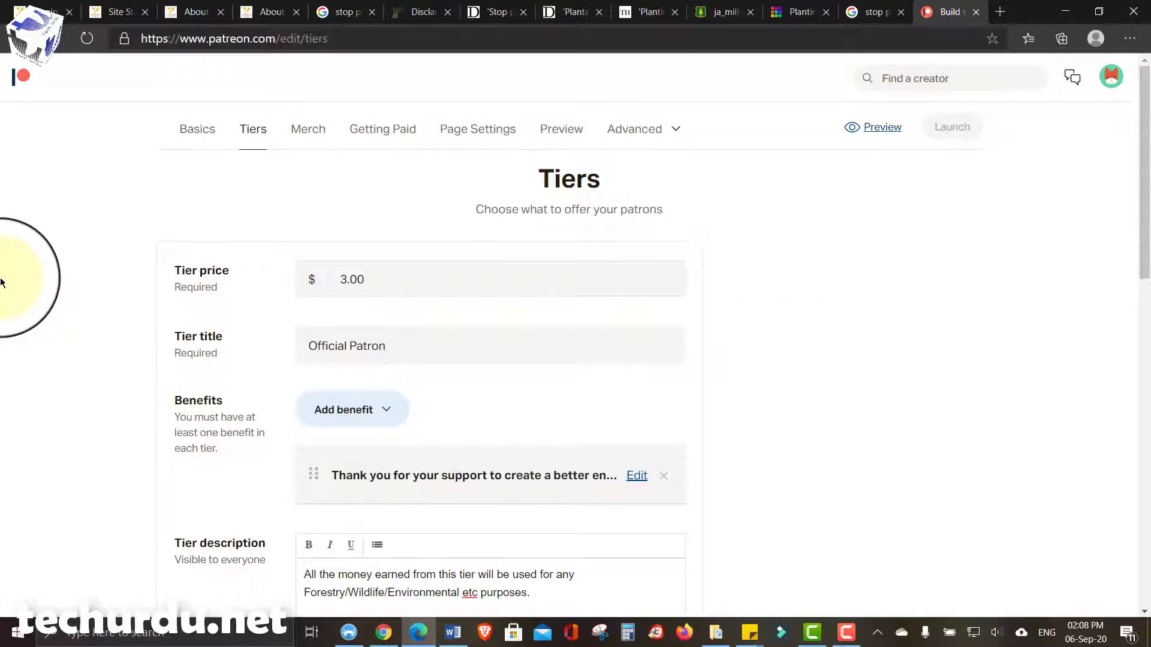
scroll(1, 282, "down", 3)
scroll(1, 283, "down", 4)
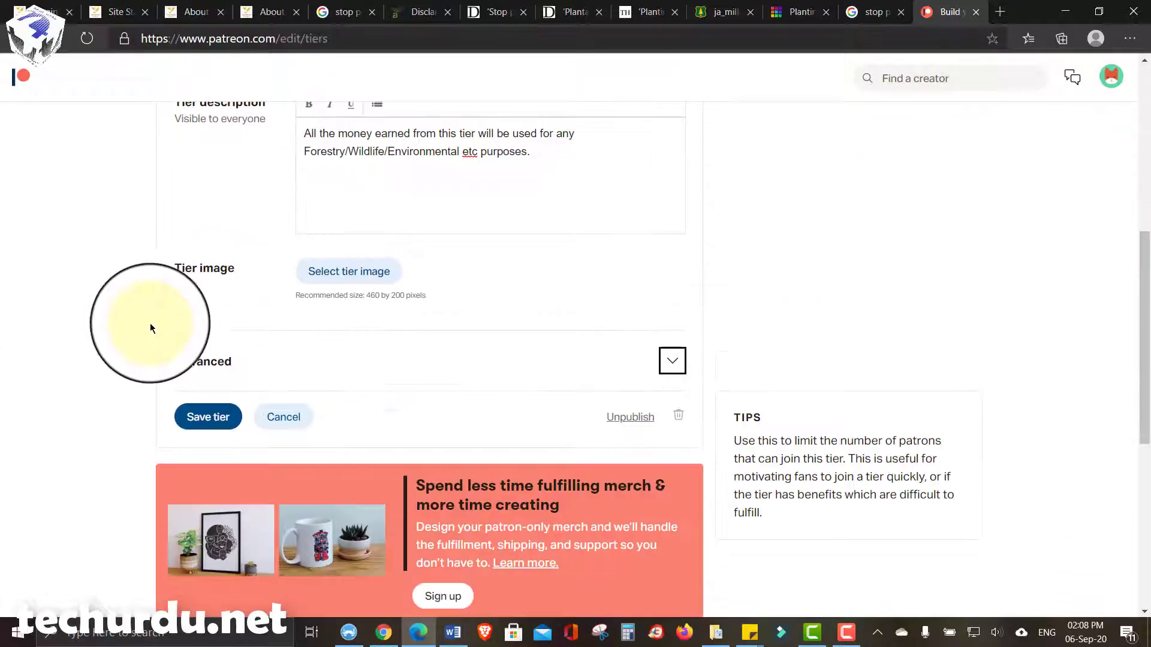
- Save the Official Patron tier and check its $3/month card shows the money-usage description and thank-you benefit
left_click(216, 424)
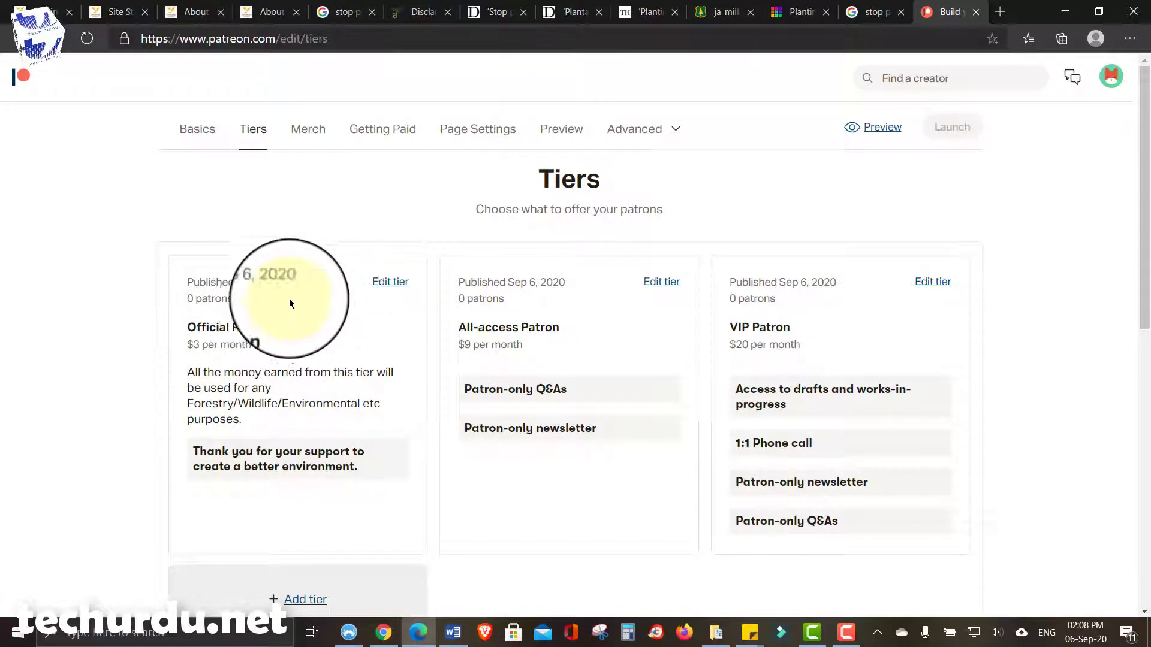
scroll(91, 306, "down", 1)
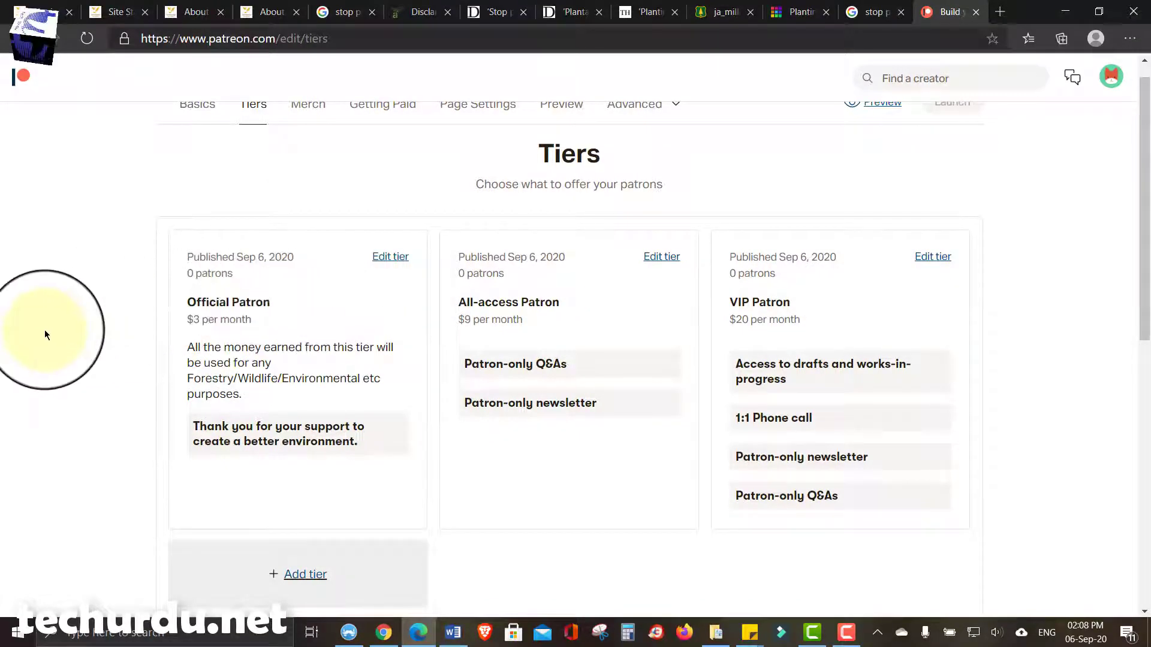
scroll(44, 330, "down", 1)
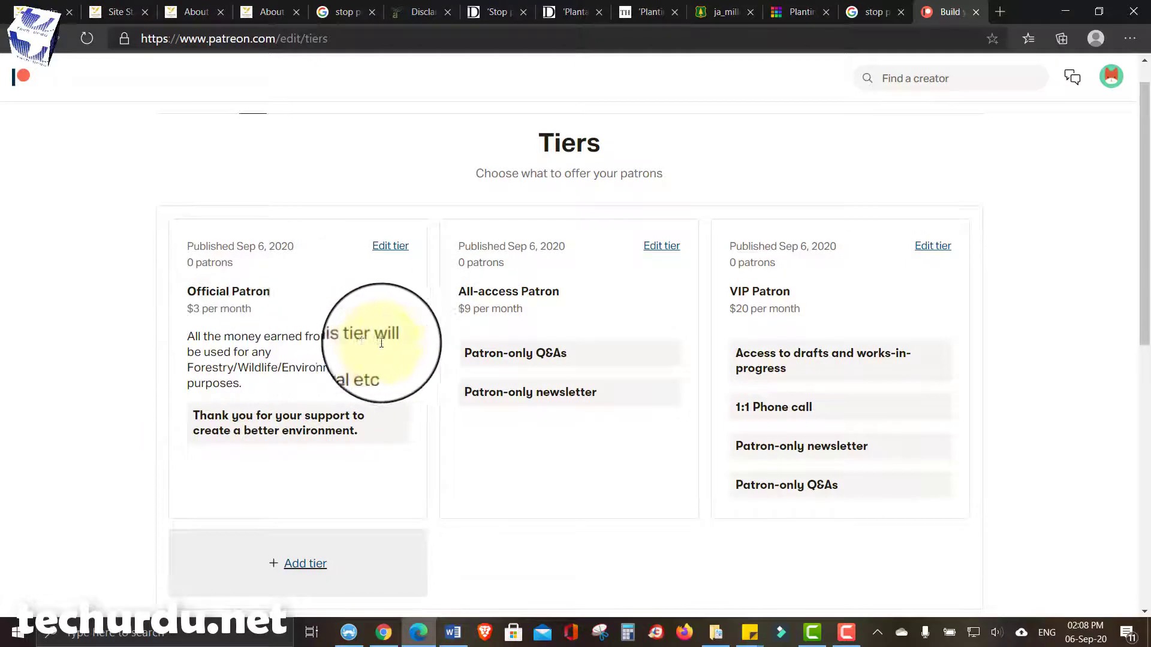
scroll(135, 426, "down", 1)
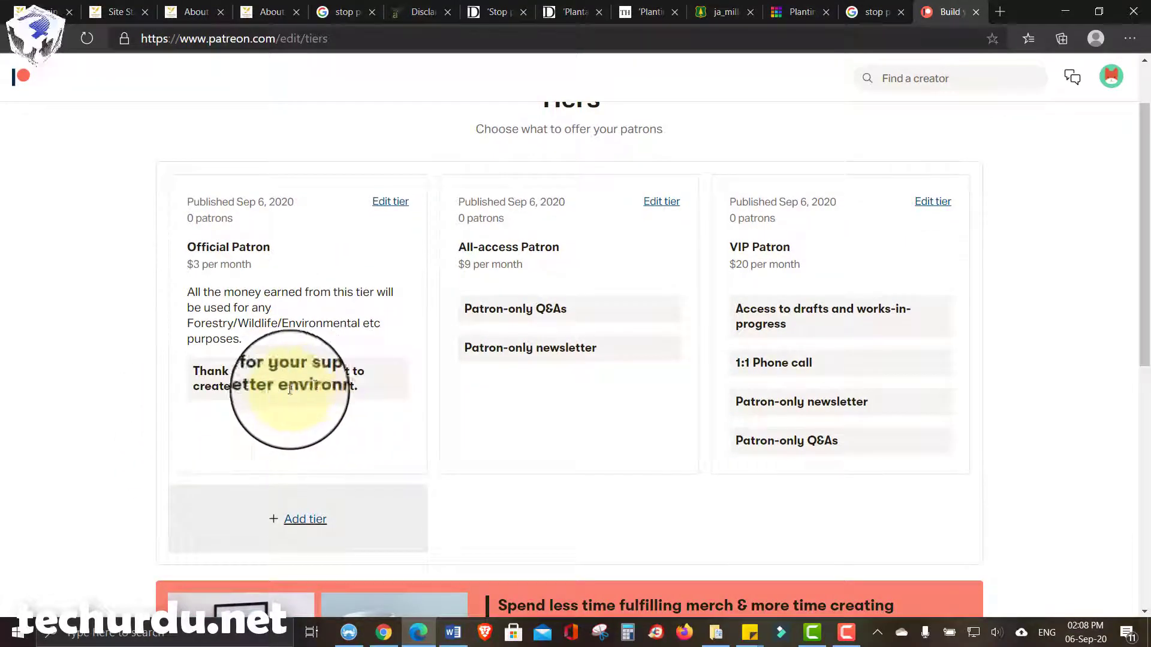
scroll(113, 350, "up", 1)
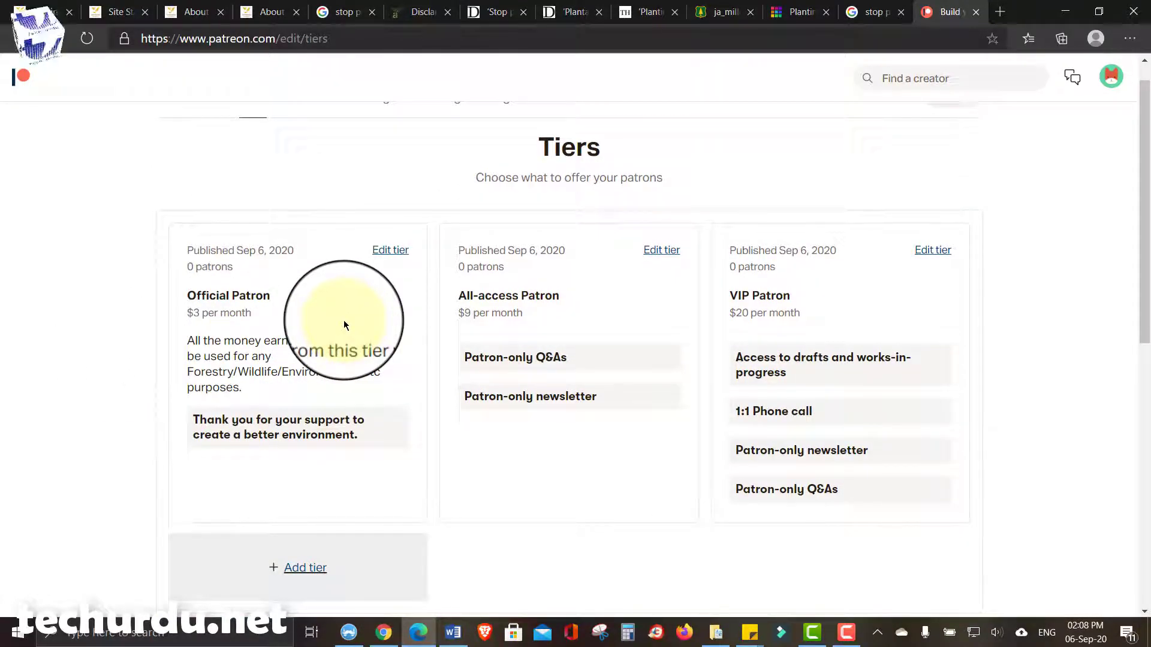
scroll(344, 320, "down", 3)
scroll(74, 398, "up", 2)
scroll(73, 398, "up", 1)
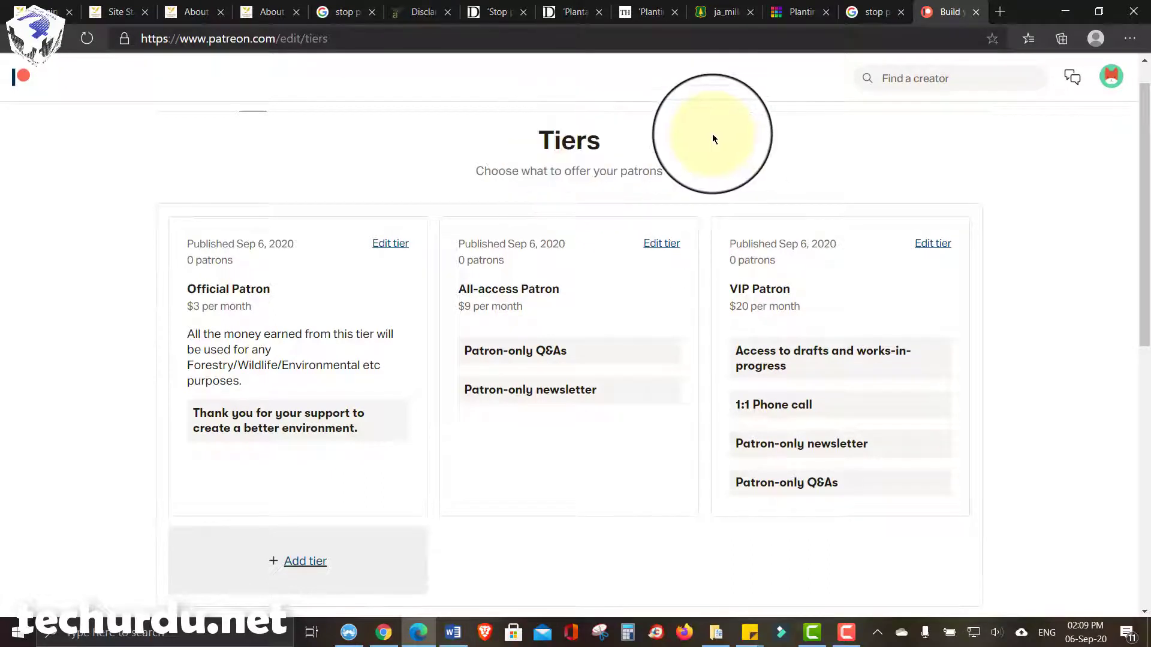
left_click(877, 638)
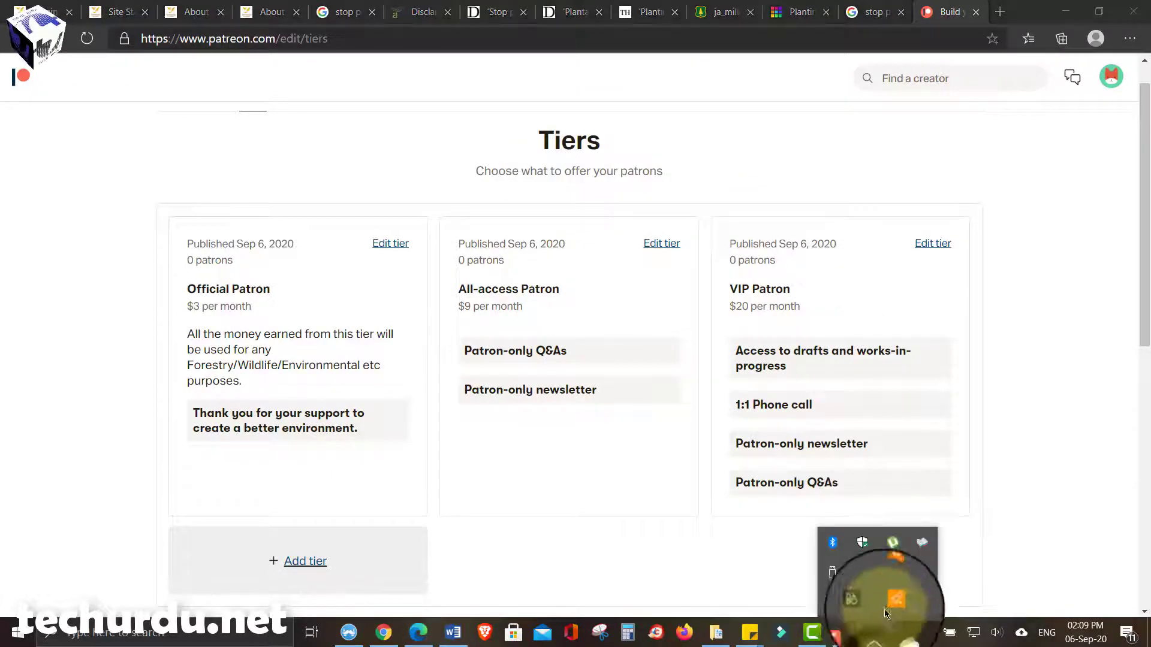
left_click(916, 549)
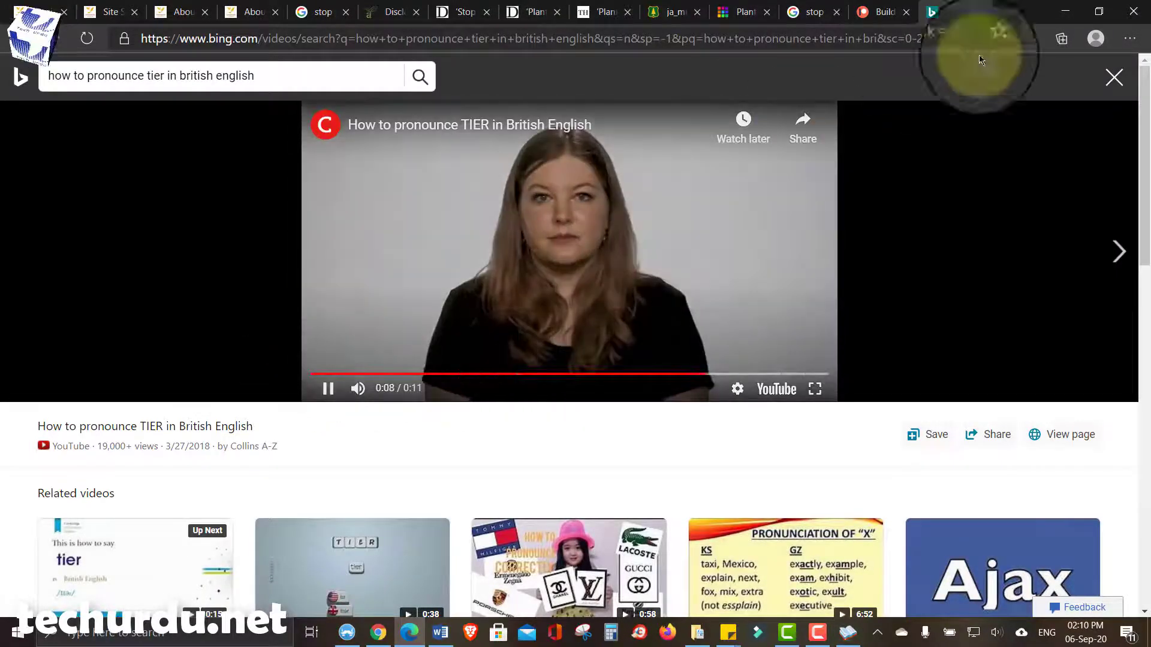
left_click(976, 12)
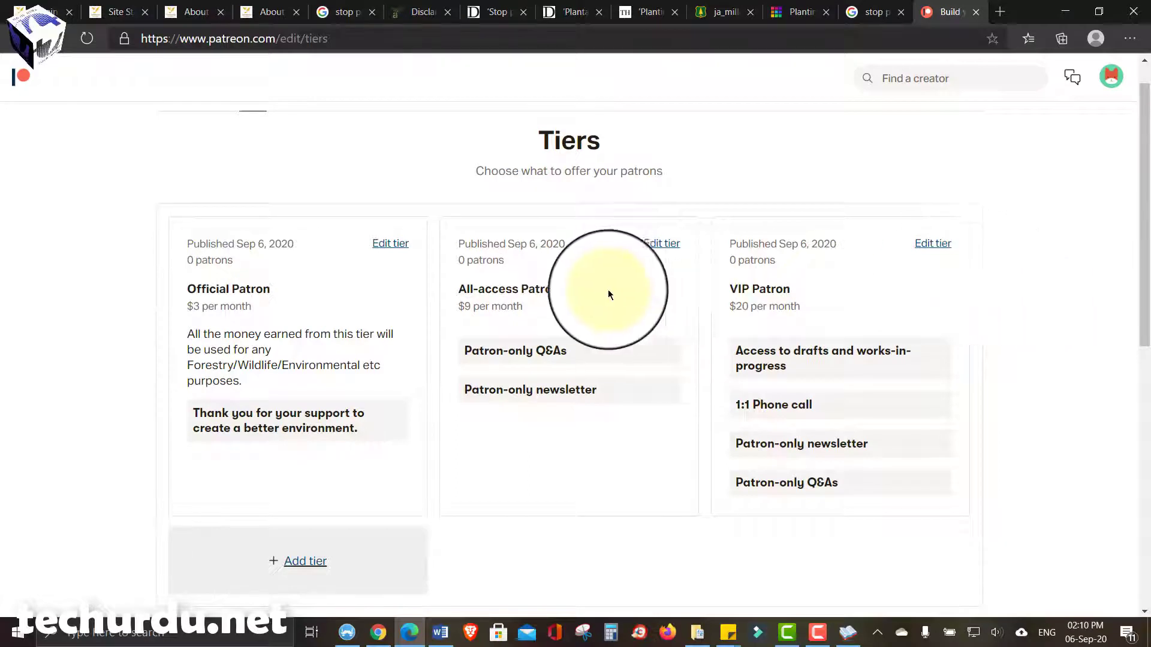
- Look over the three tiers, then open the patron-facing preview of the Forestrypedia page in a new tab
scroll(1043, 327, "down", 1)
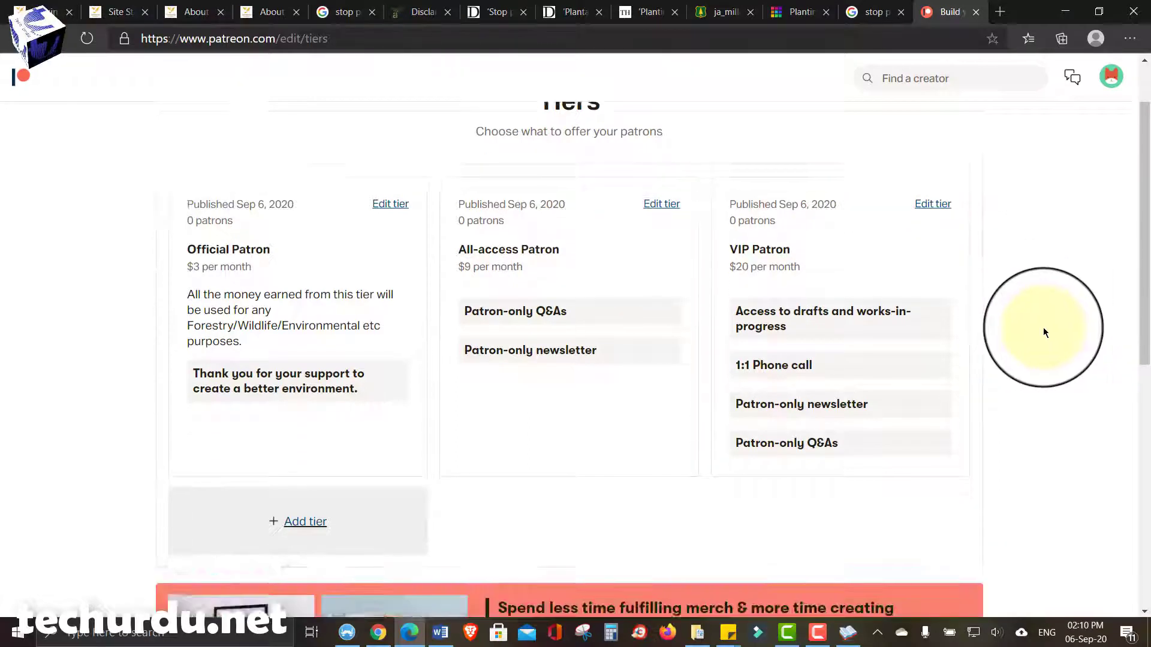
scroll(1043, 327, "up", 2)
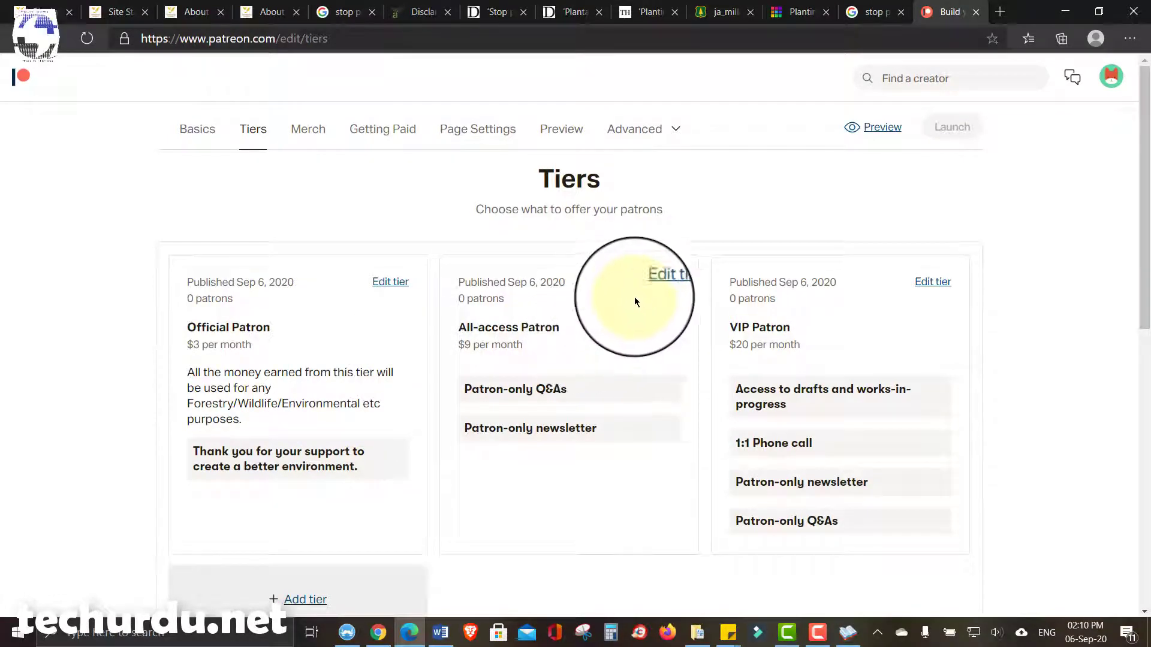
scroll(648, 322, "down", 3)
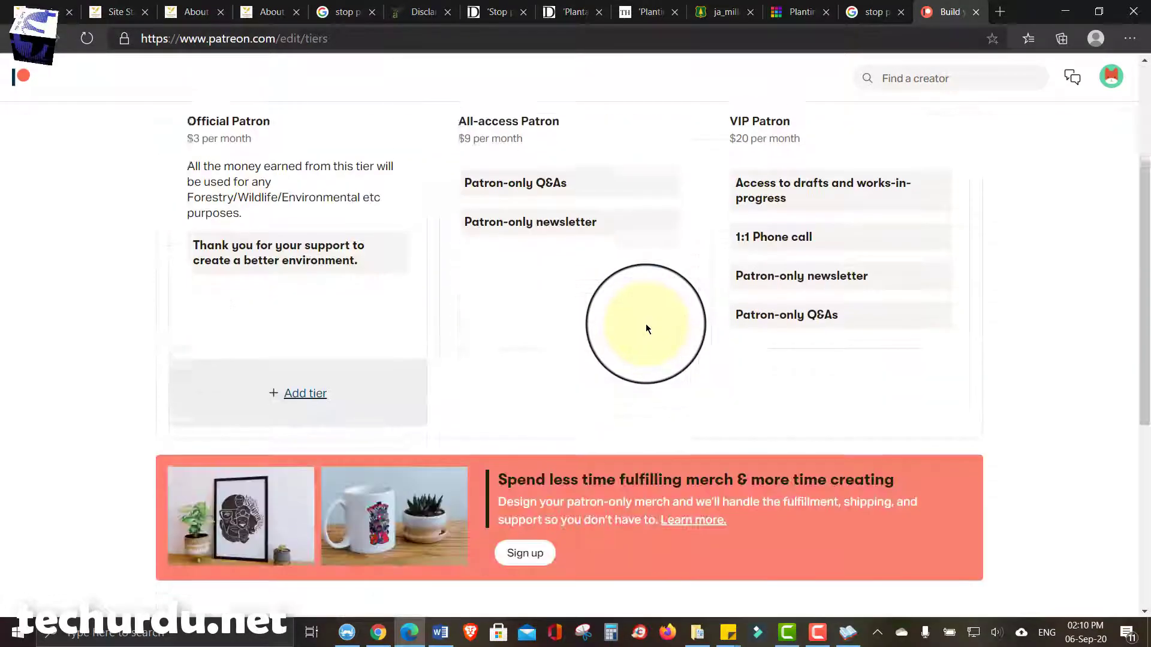
scroll(668, 268, "up", 3)
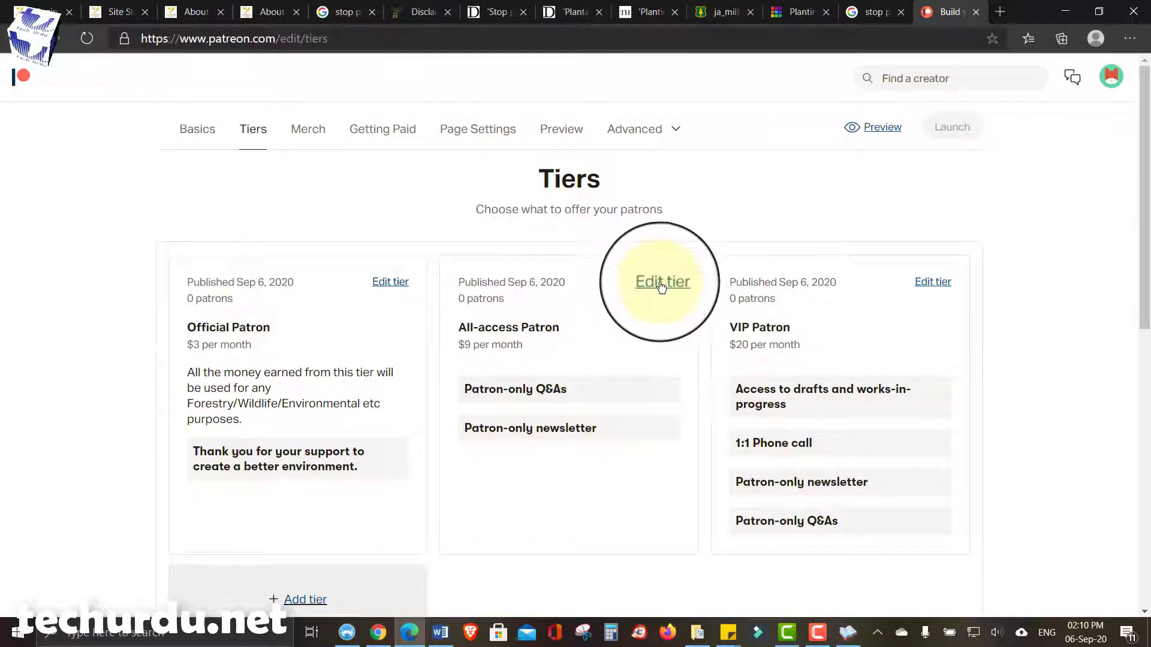
left_click(881, 126)
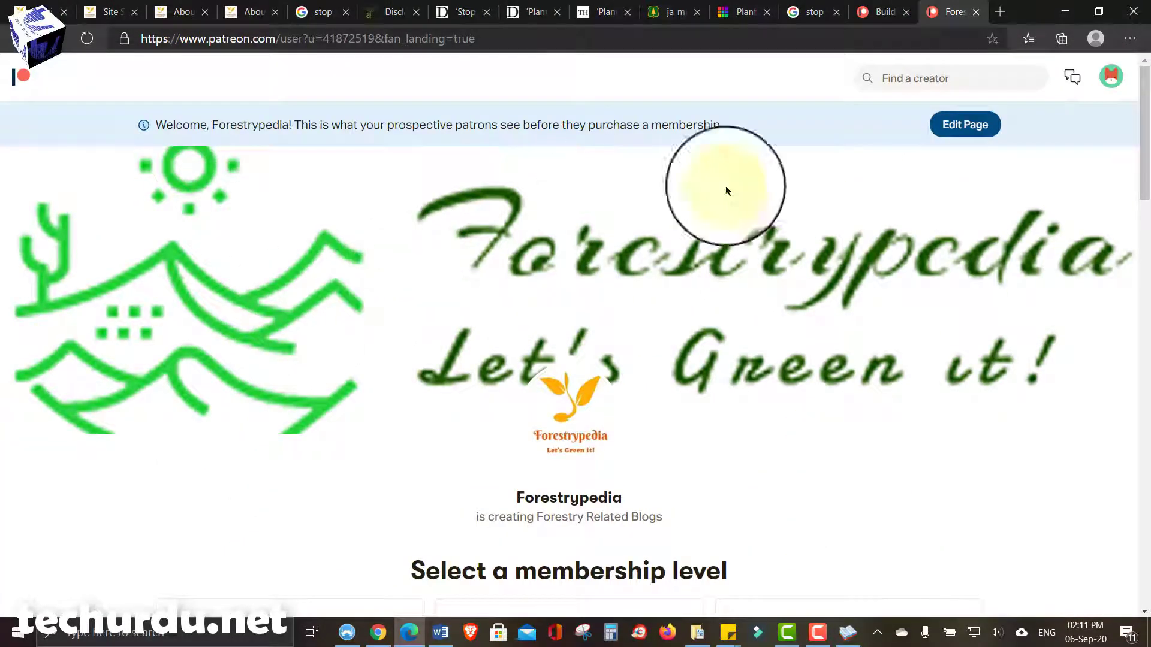
- Review the preview's $3, $9 and $20 tiers and About section, then follow Forestrypedia
scroll(427, 306, "down", 1)
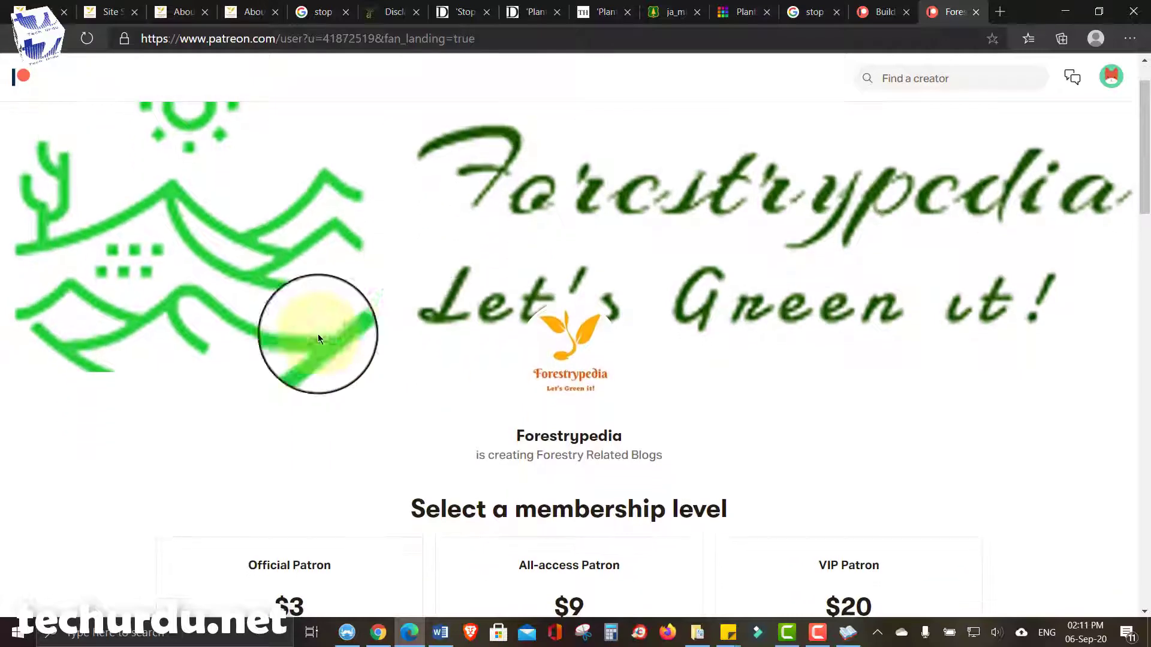
scroll(359, 312, "down", 1)
scroll(423, 264, "down", 2)
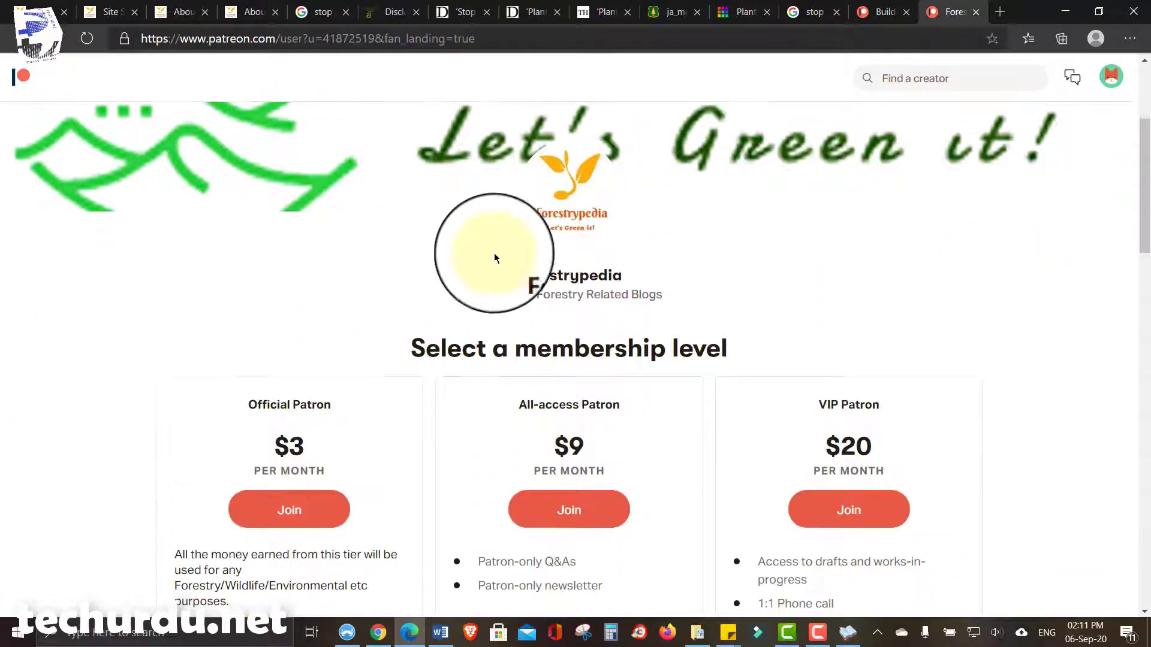
scroll(506, 257, "down", 1)
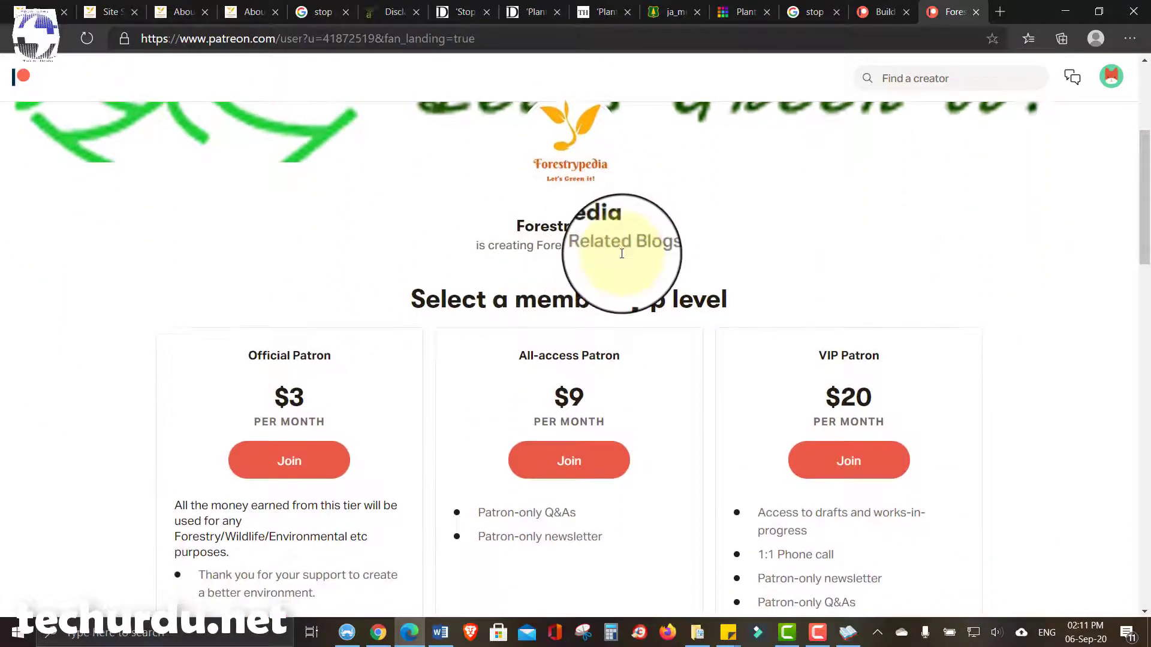
scroll(18, 303, "down", 1)
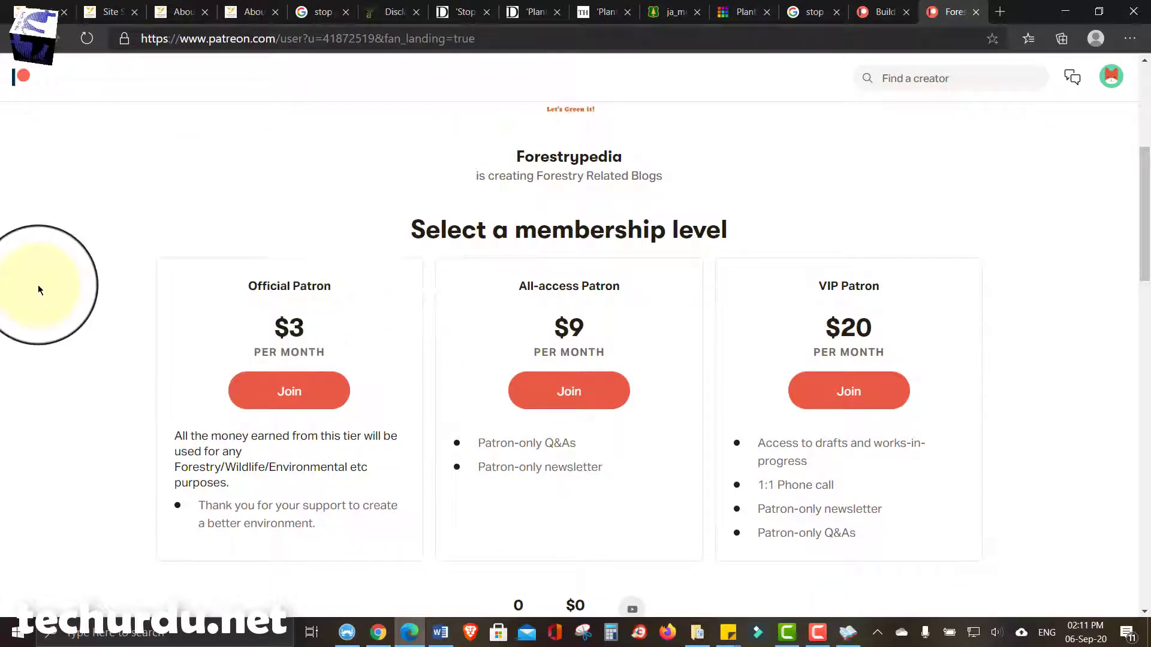
scroll(38, 290, "down", 2)
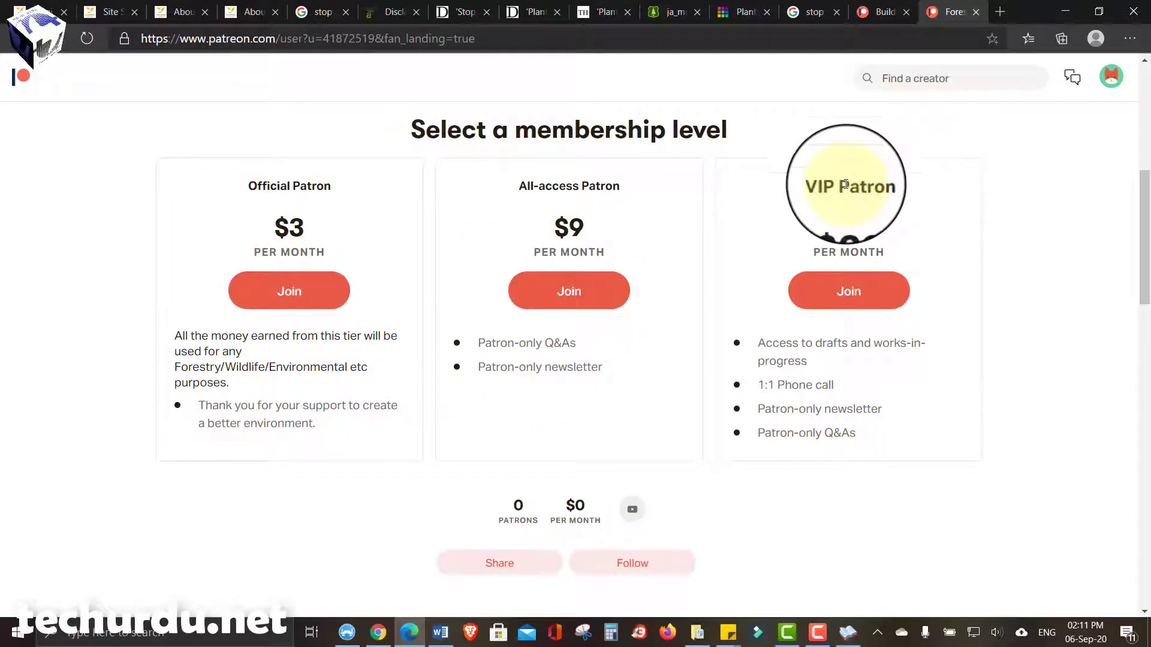
scroll(848, 372, "down", 1)
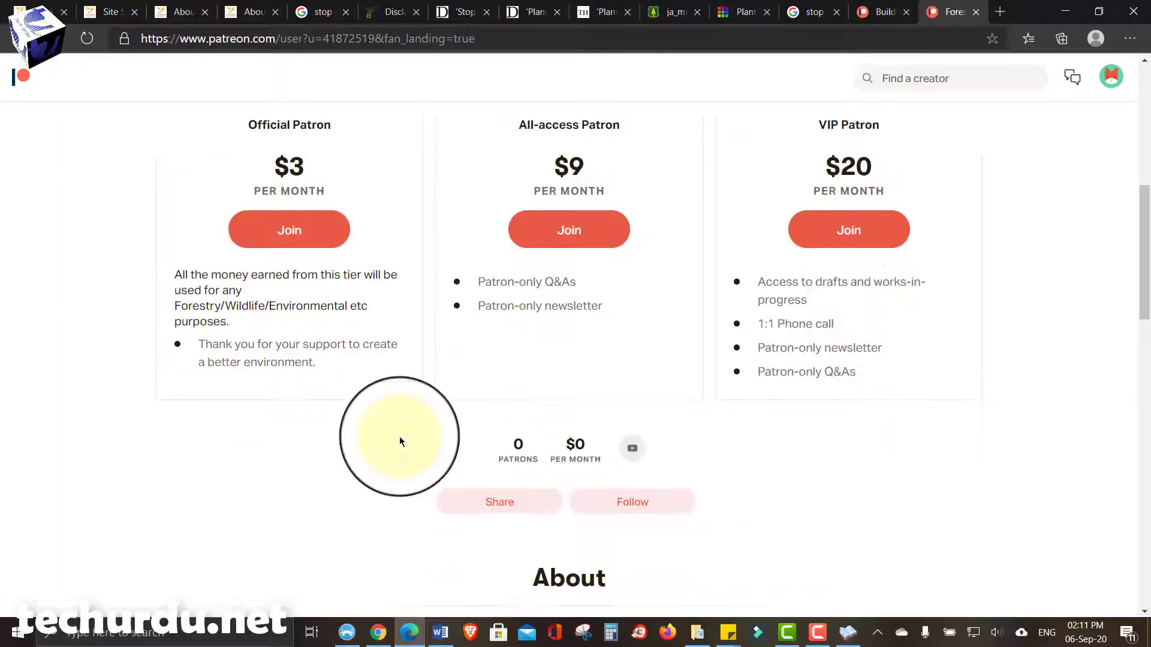
scroll(399, 441, "down", 1)
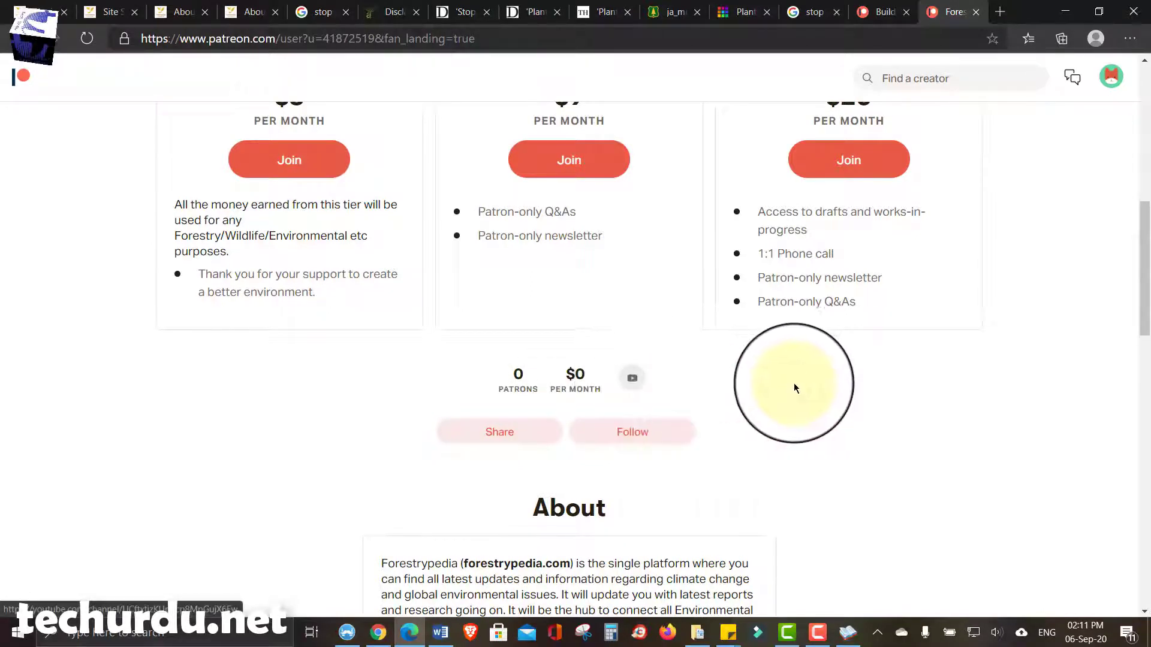
scroll(785, 399, "down", 1)
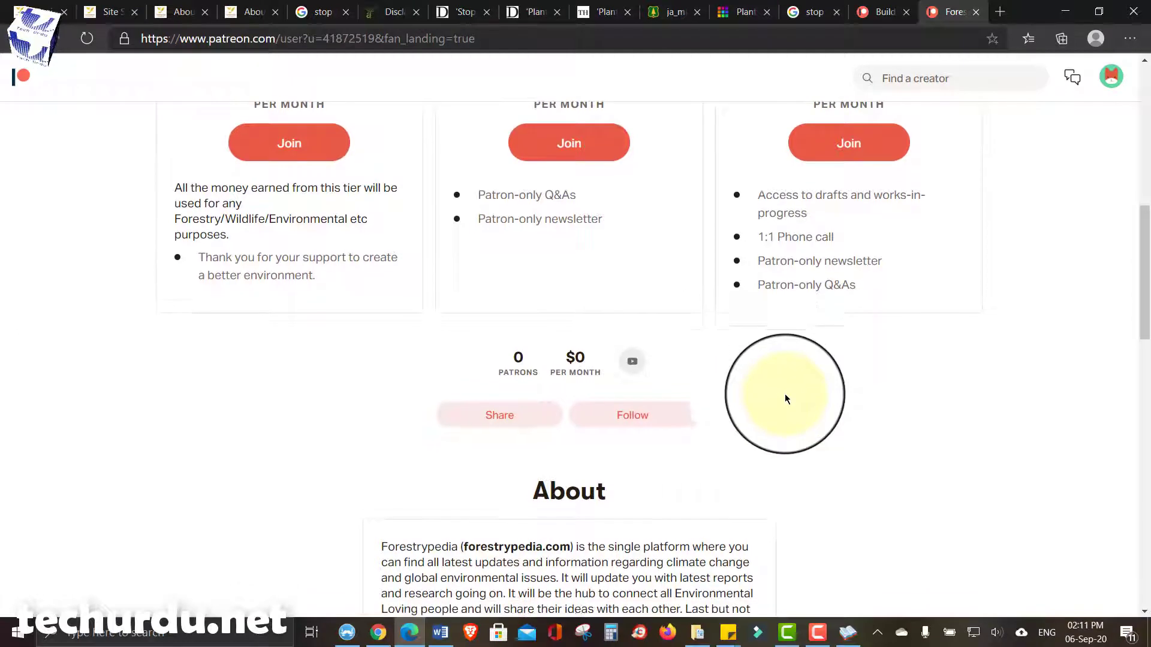
left_click(634, 425)
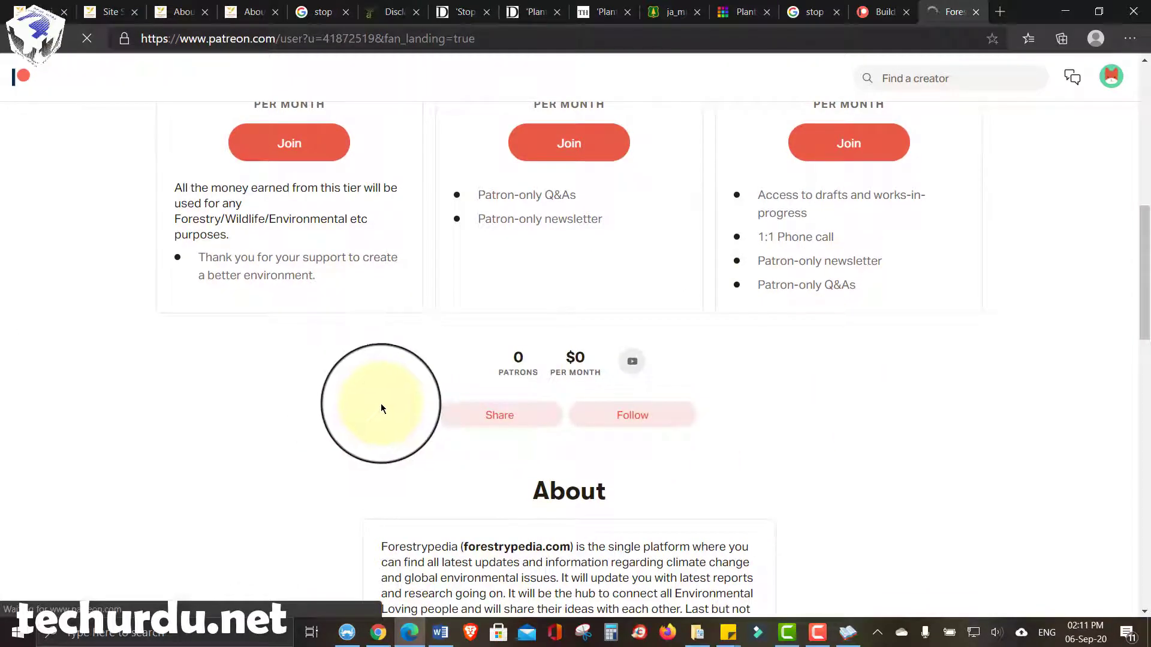
- Return to the public Forestrypedia page, then go back to the tier editor
scroll(420, 360, "down", 2)
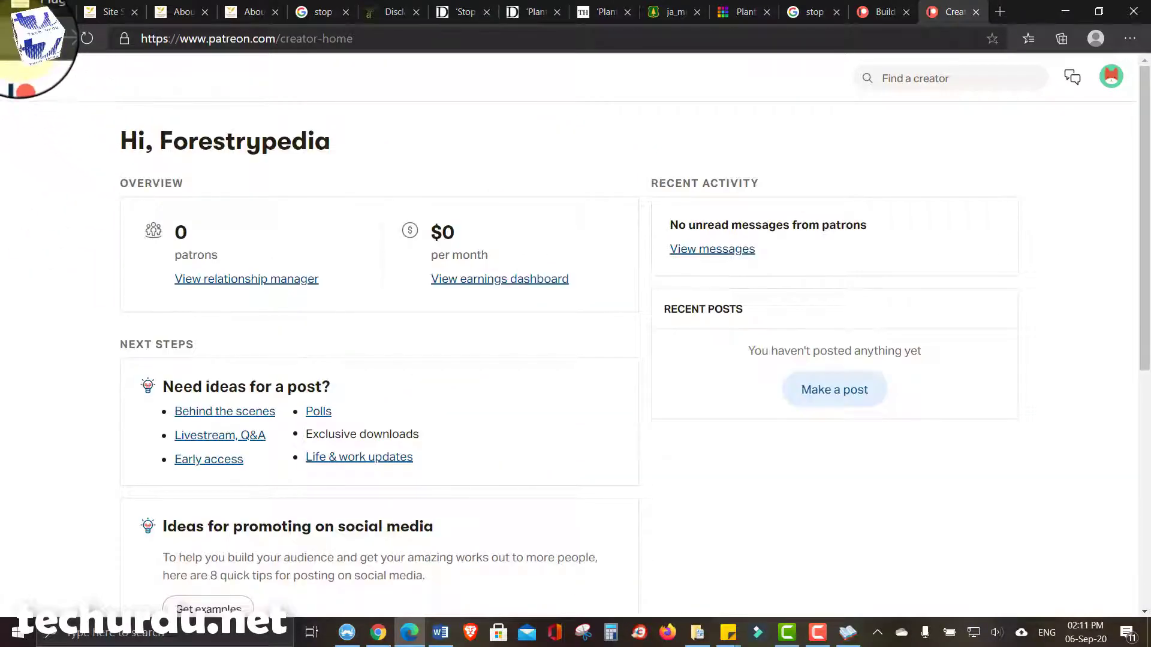
left_click(21, 76)
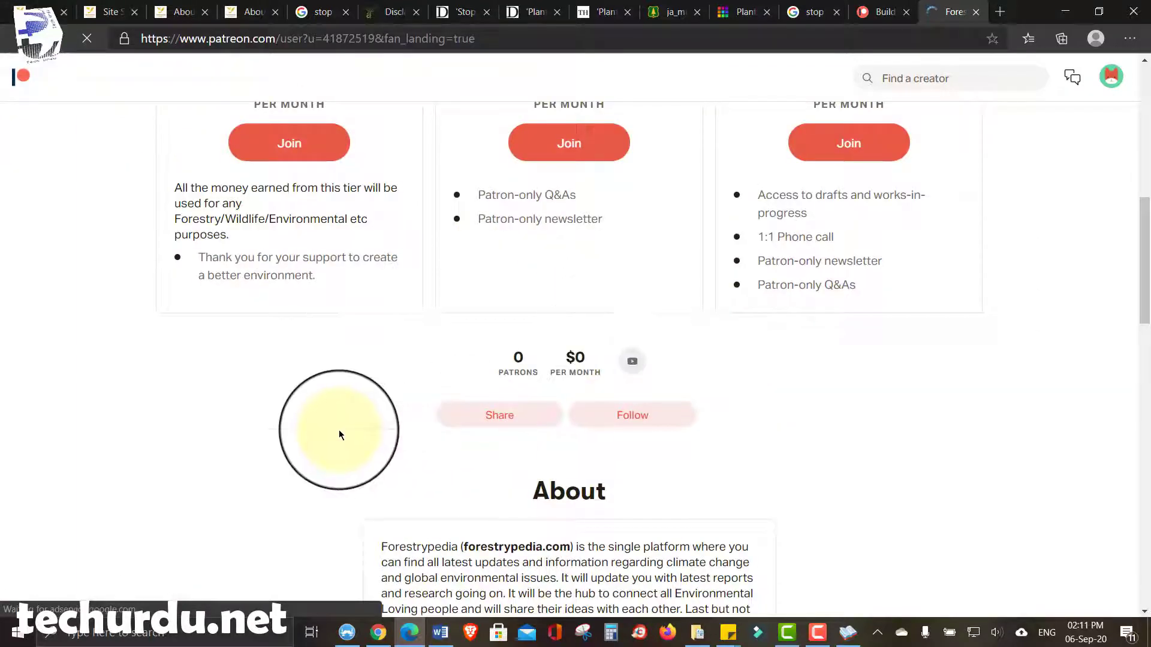
scroll(340, 430, "up", 3)
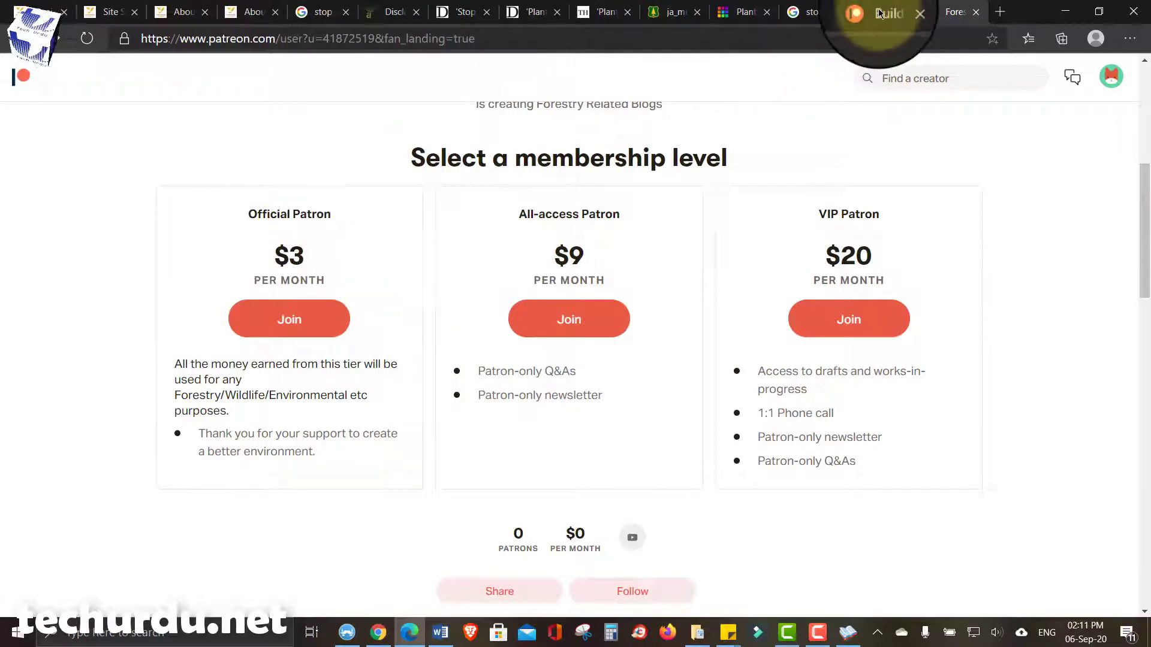
left_click(876, 12)
- Unpublish the All-access Patron tier
scroll(660, 282, "down", 4)
scroll(661, 279, "up", 4)
left_click(660, 282)
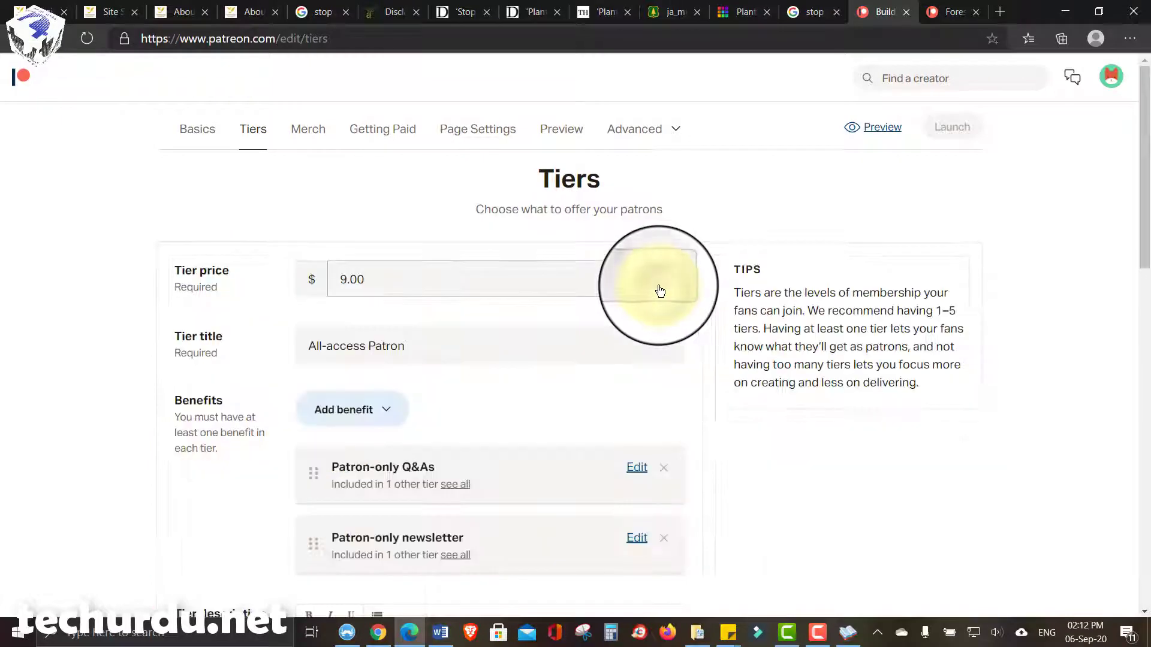
scroll(638, 457, "down", 8)
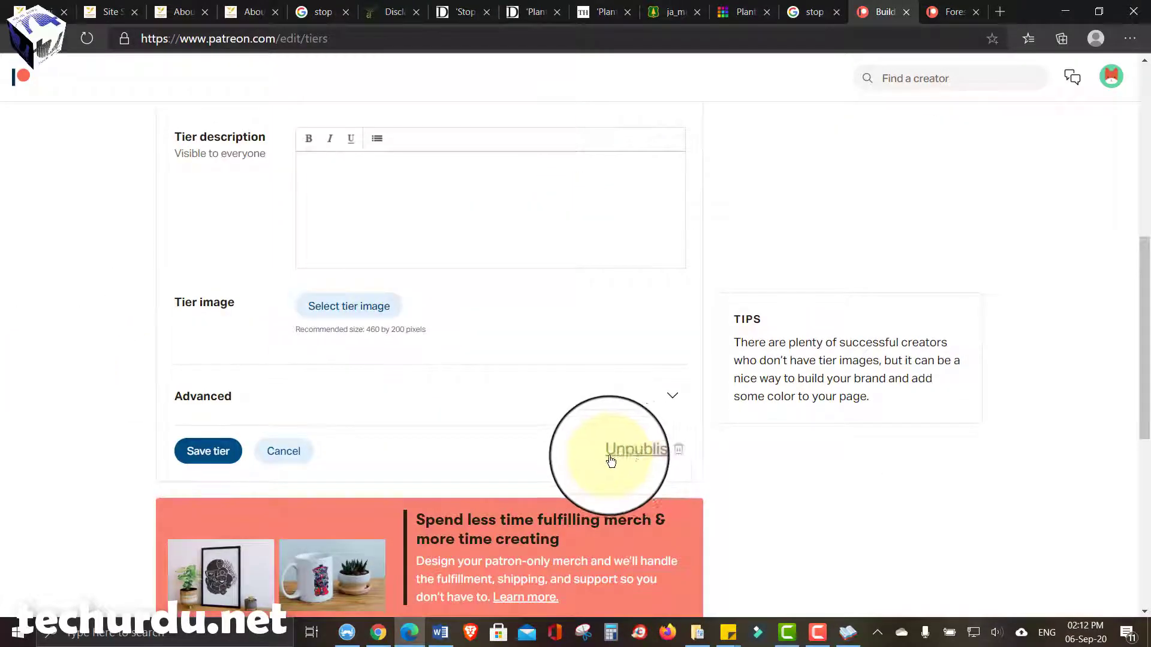
left_click(626, 454)
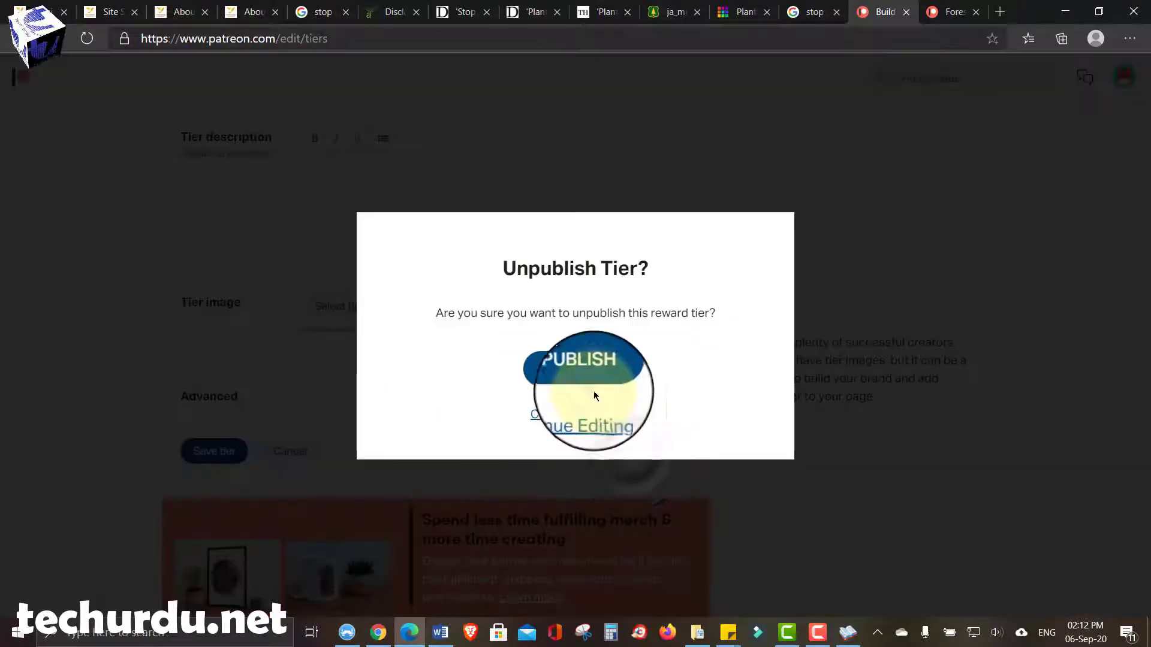
left_click(582, 375)
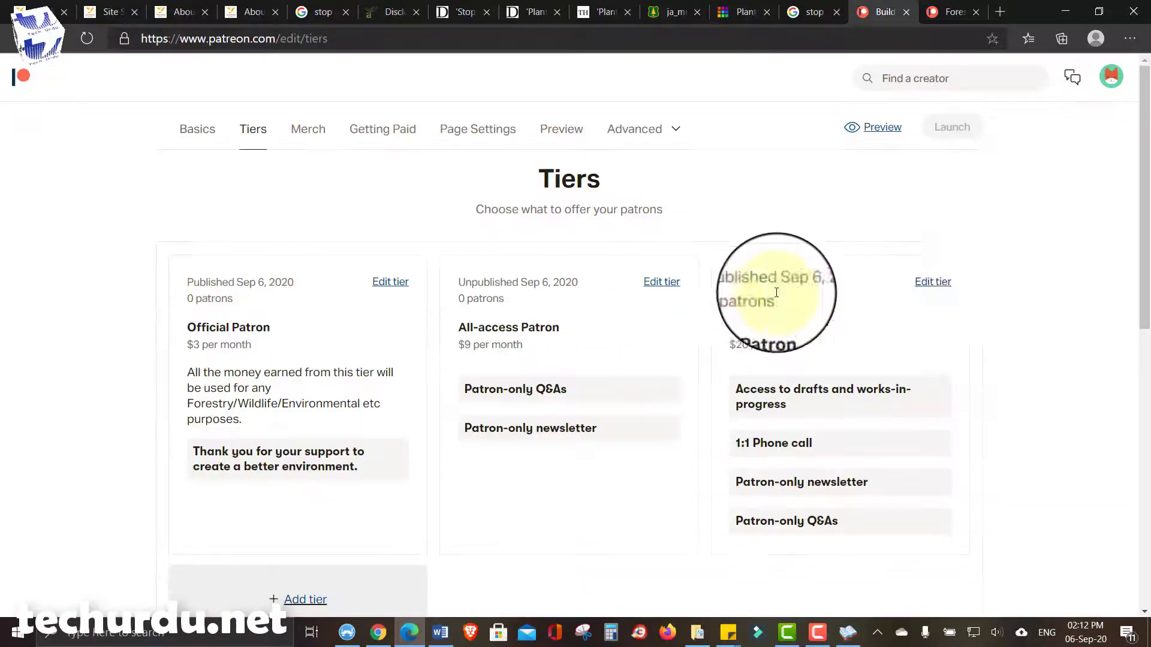
- Delete the VIP Patron tier
left_click(939, 286)
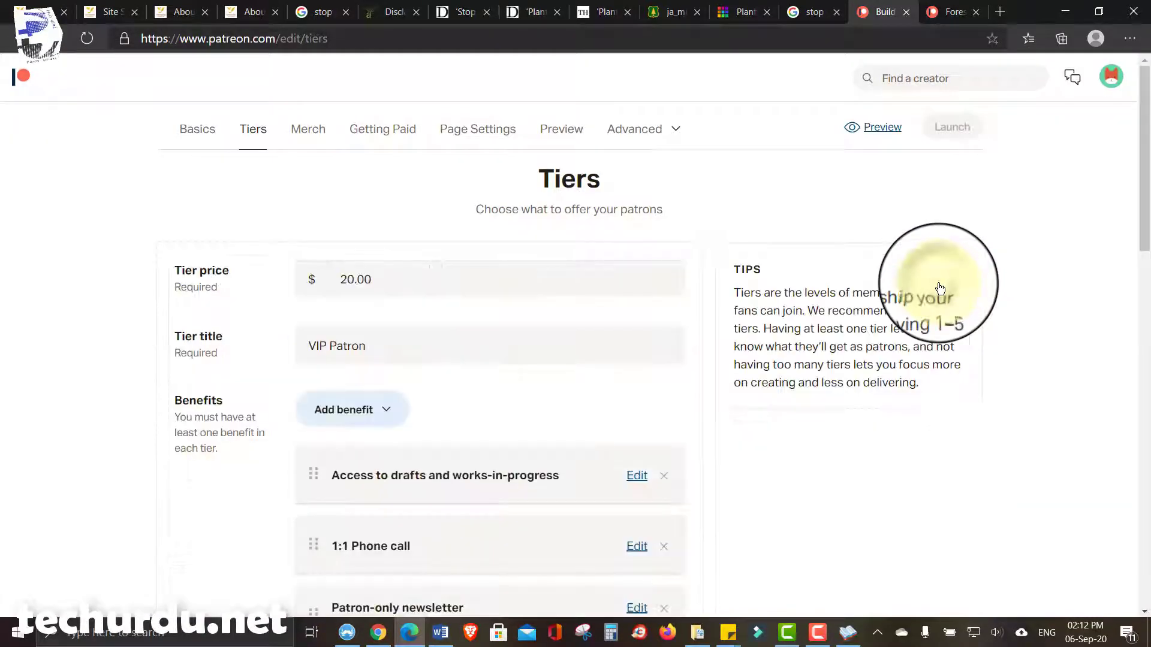
scroll(938, 283, "down", 10)
scroll(570, 281, "up", 4)
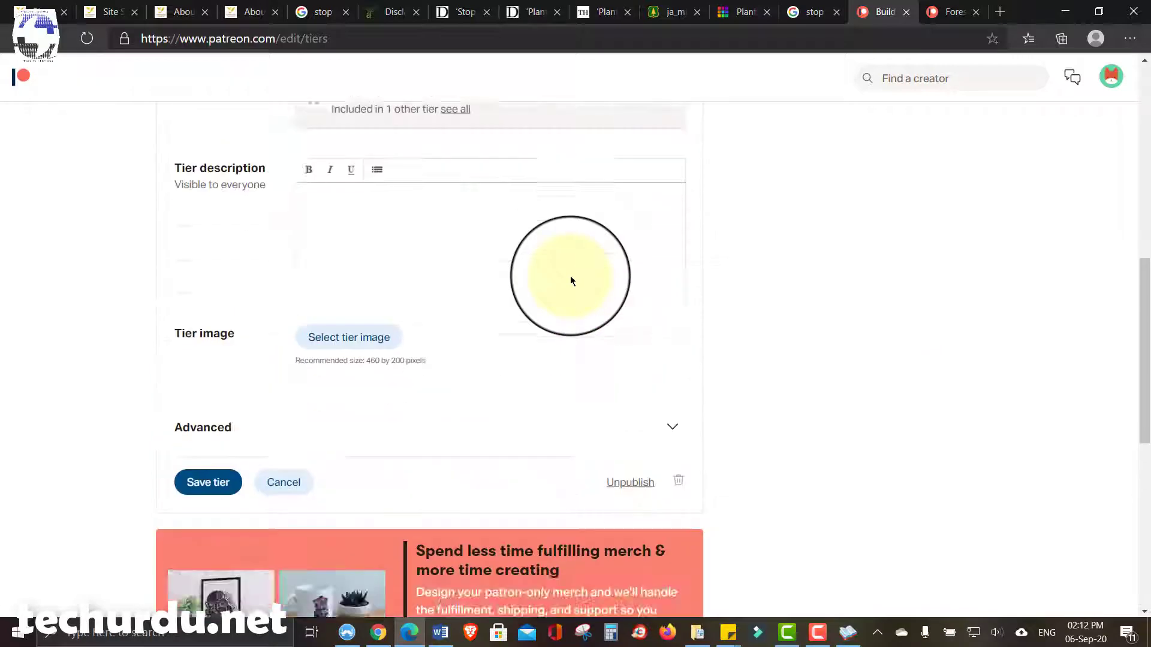
scroll(415, 180, "down", 7)
scroll(682, 239, "up", 2)
left_click(681, 240)
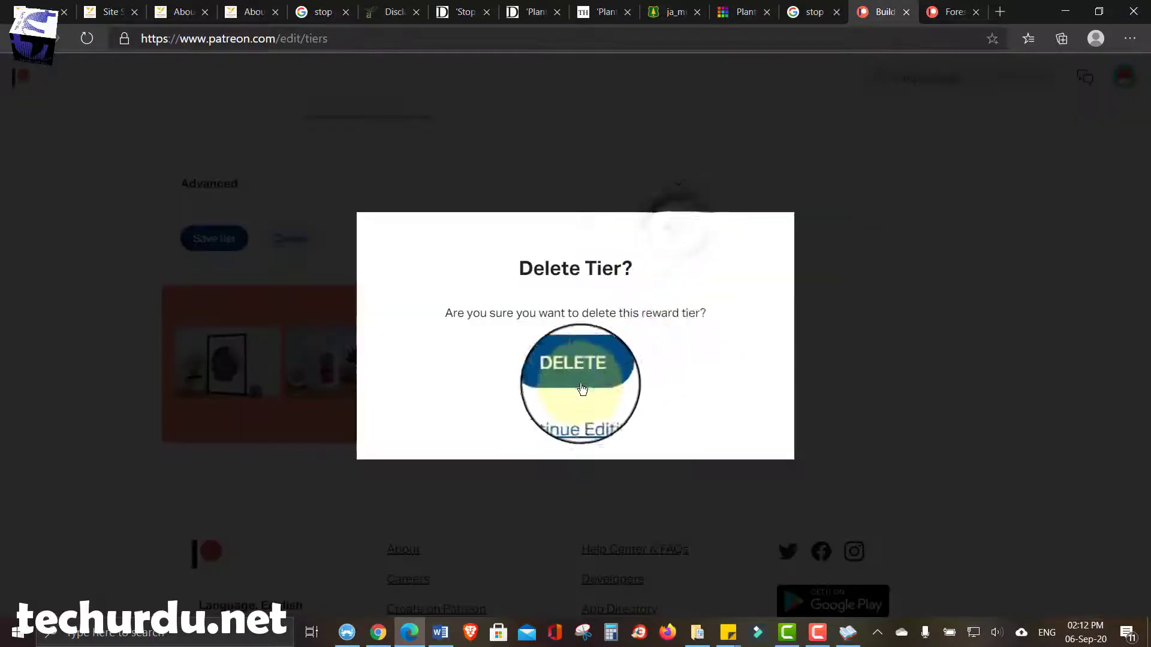
left_click(567, 365)
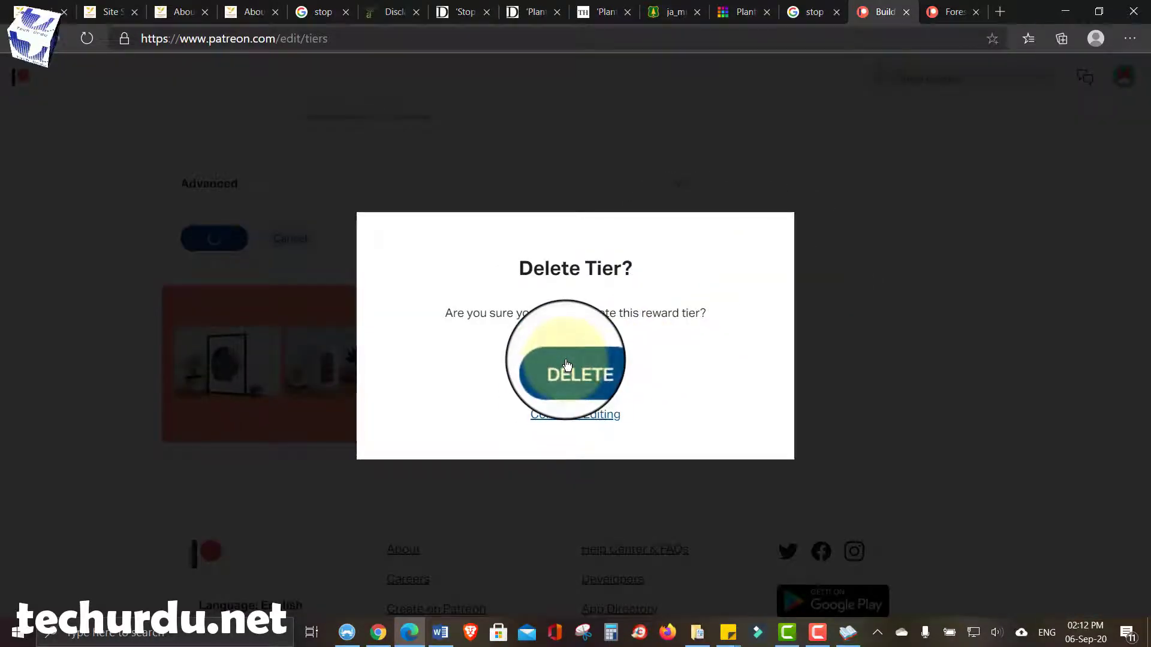
- Delete the All-access Patron tier, leaving only the $3 Official Patron tier
left_click(659, 283)
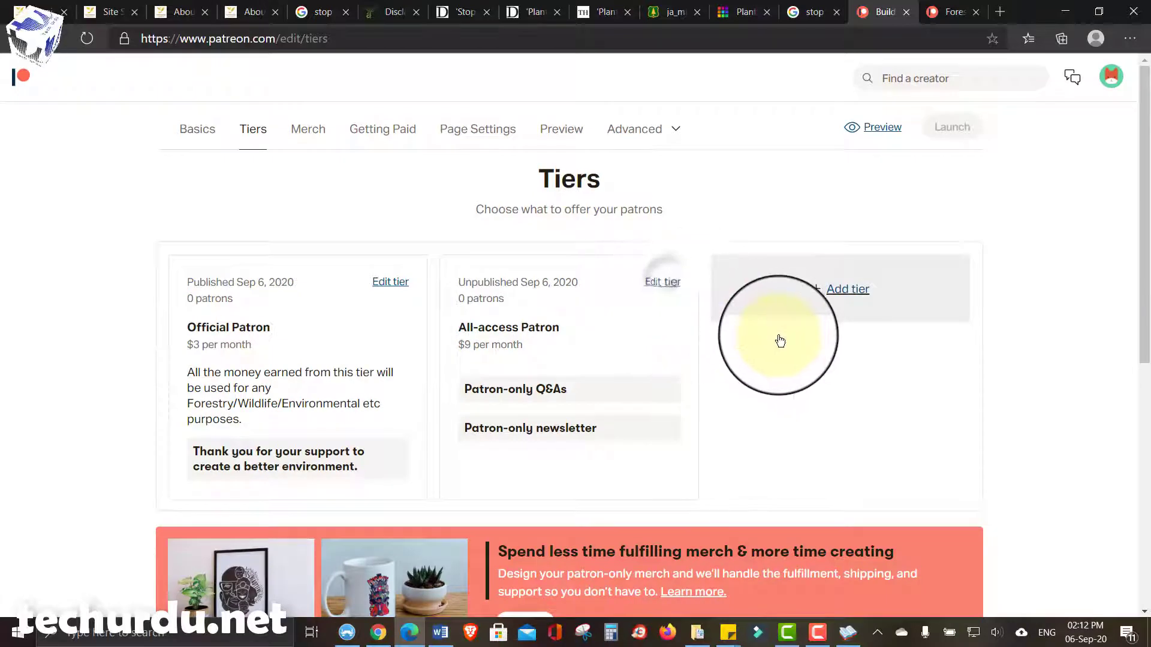
scroll(778, 335, "down", 15)
scroll(778, 334, "up", 1)
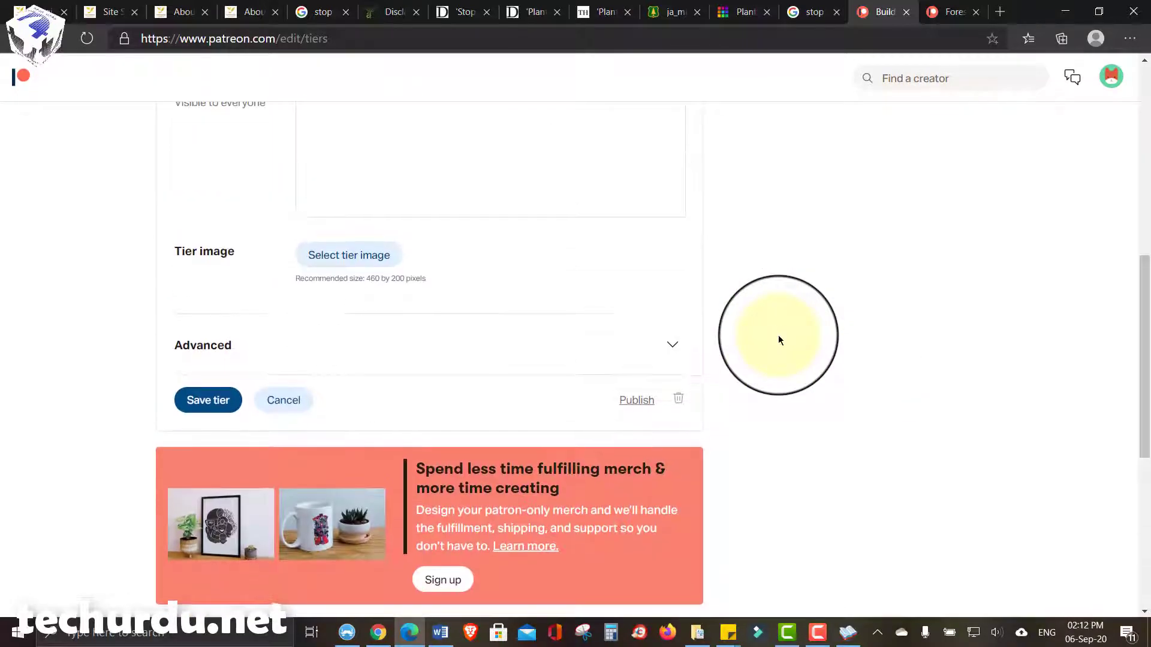
left_click(682, 399)
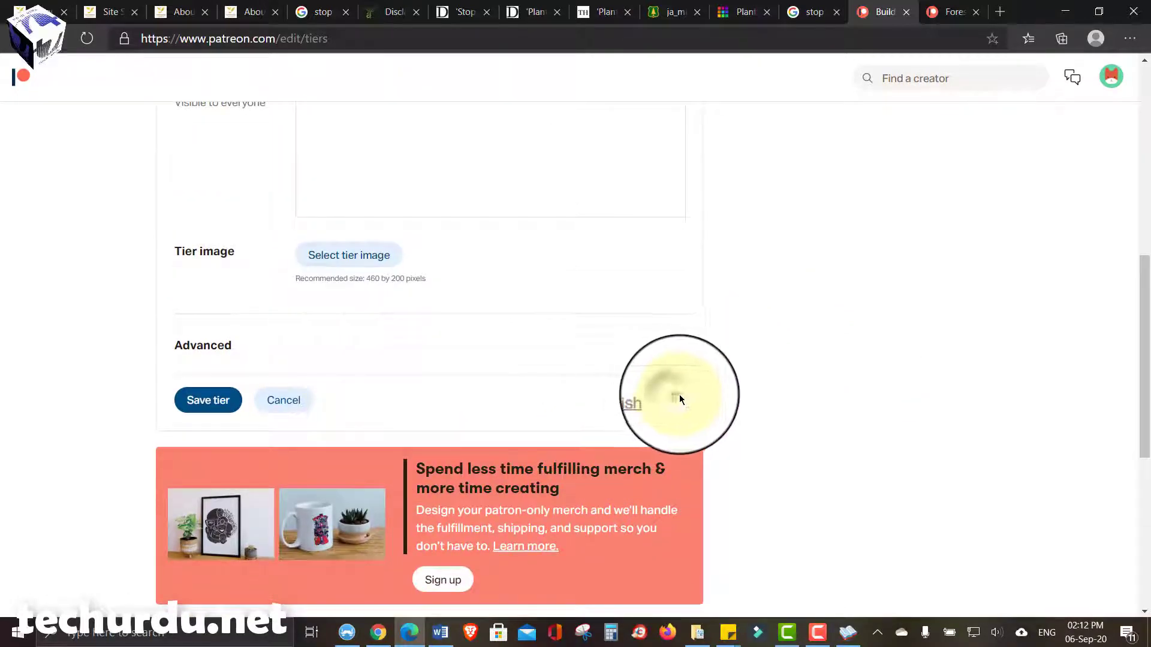
left_click(571, 358)
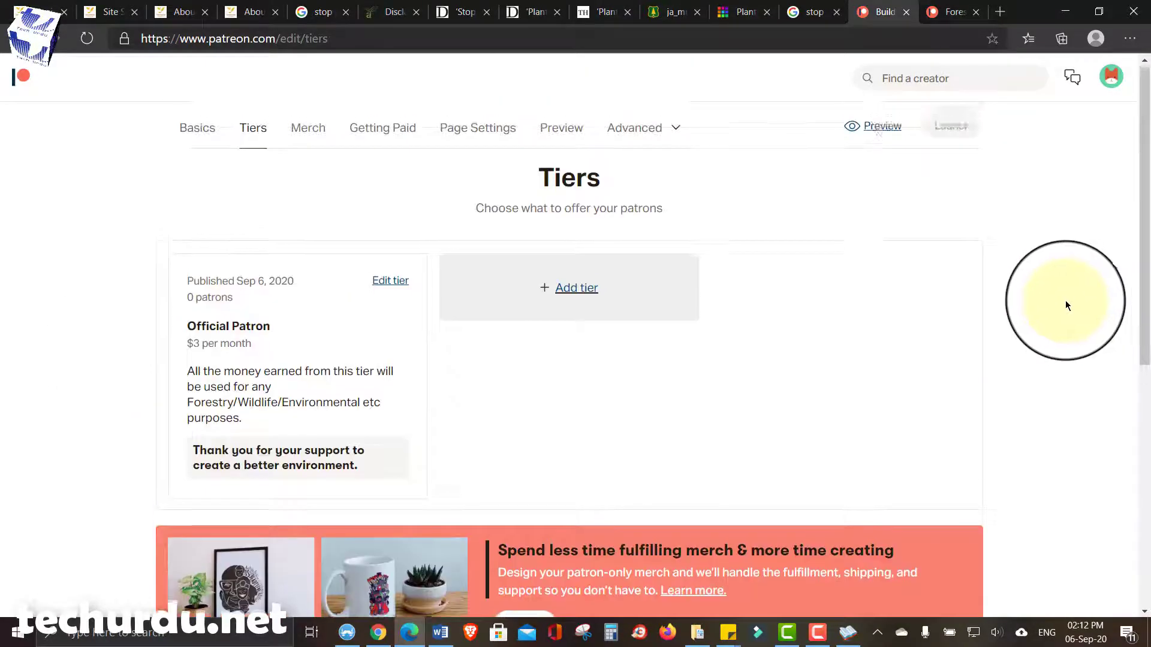
- Preview the public page and confirm it offers only the $3 Official Patron level with 0 patrons
left_click(867, 129)
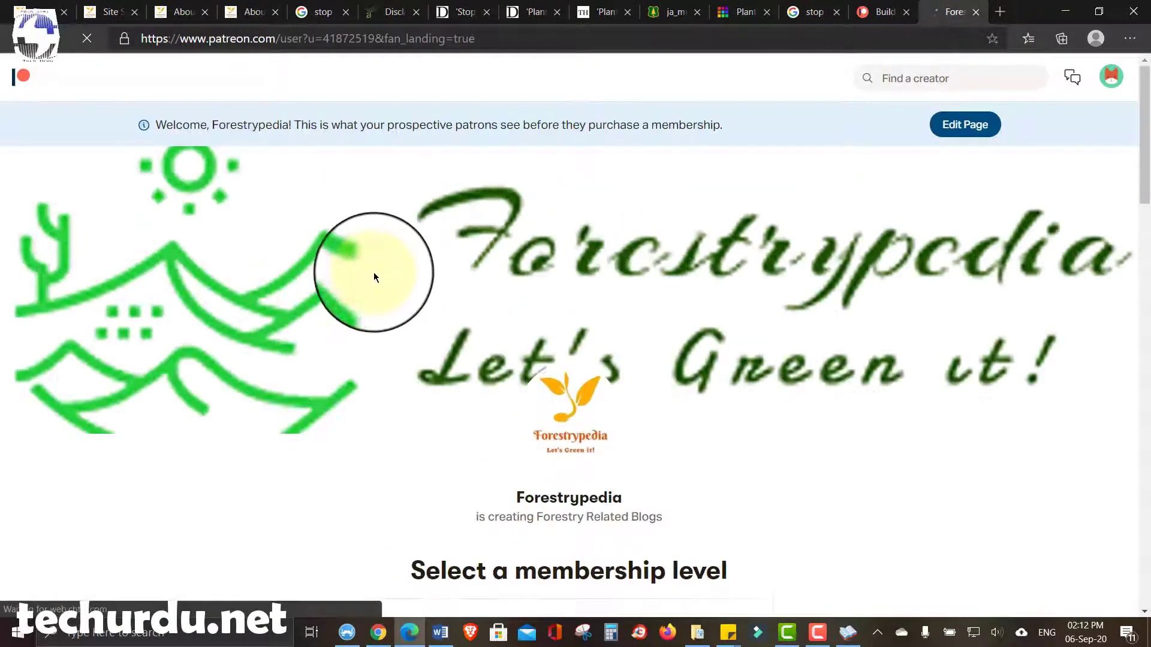
scroll(371, 272, "down", 4)
scroll(160, 287, "down", 2)
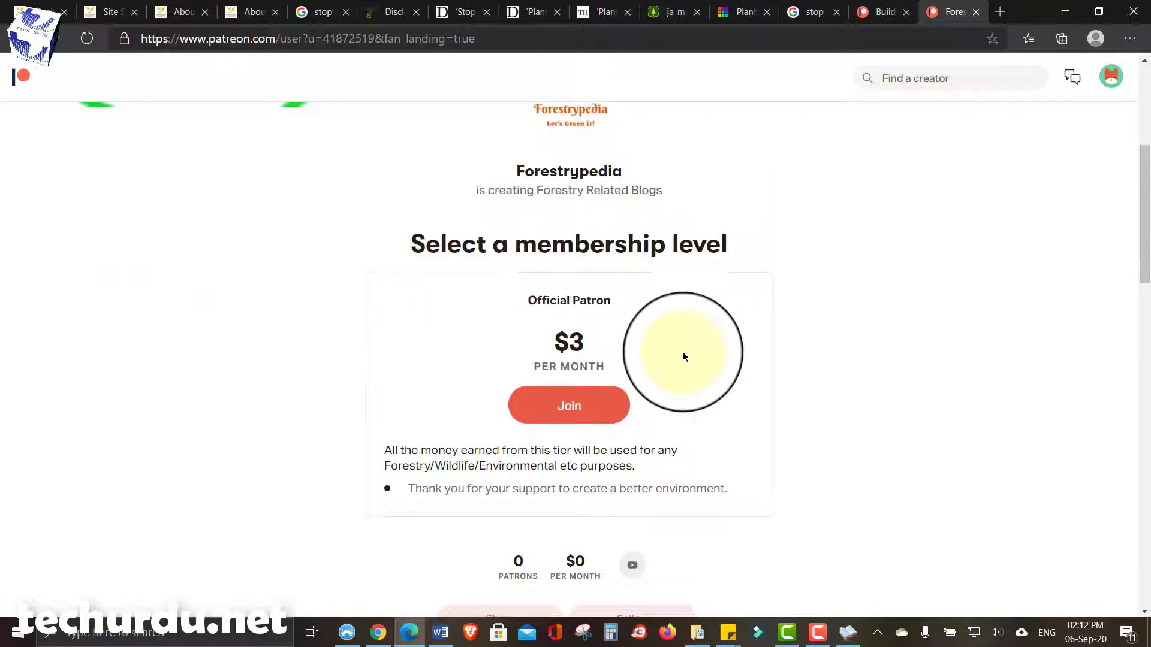
scroll(570, 387, "down", 2)
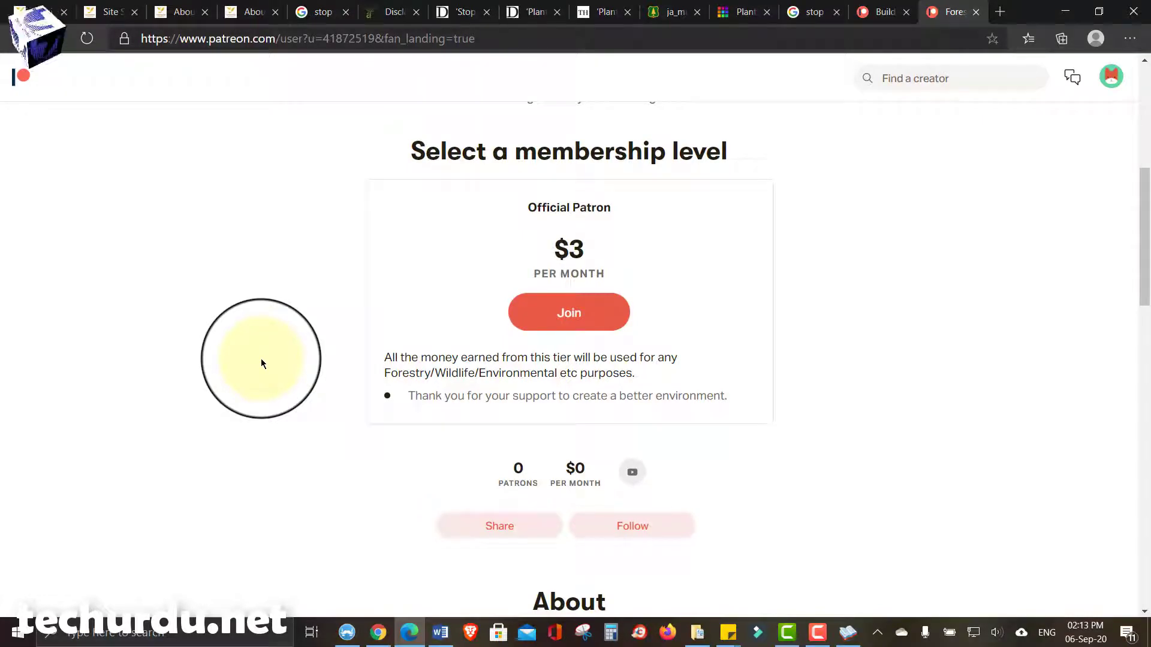
scroll(261, 363, "down", 5)
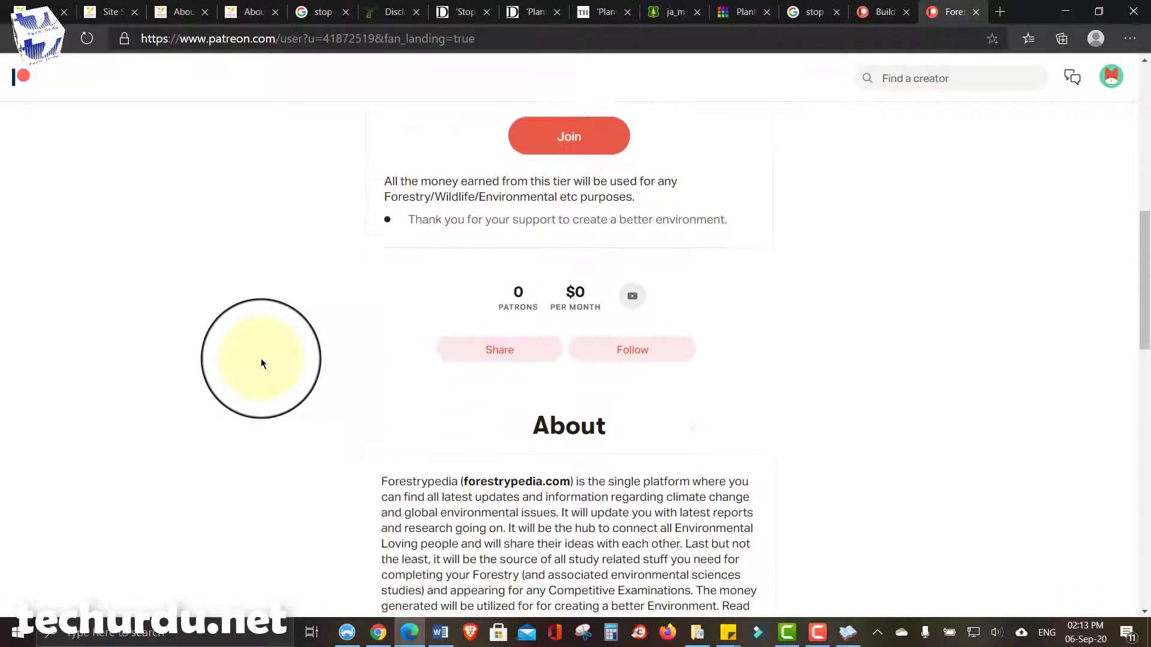
scroll(262, 363, "up", 7)
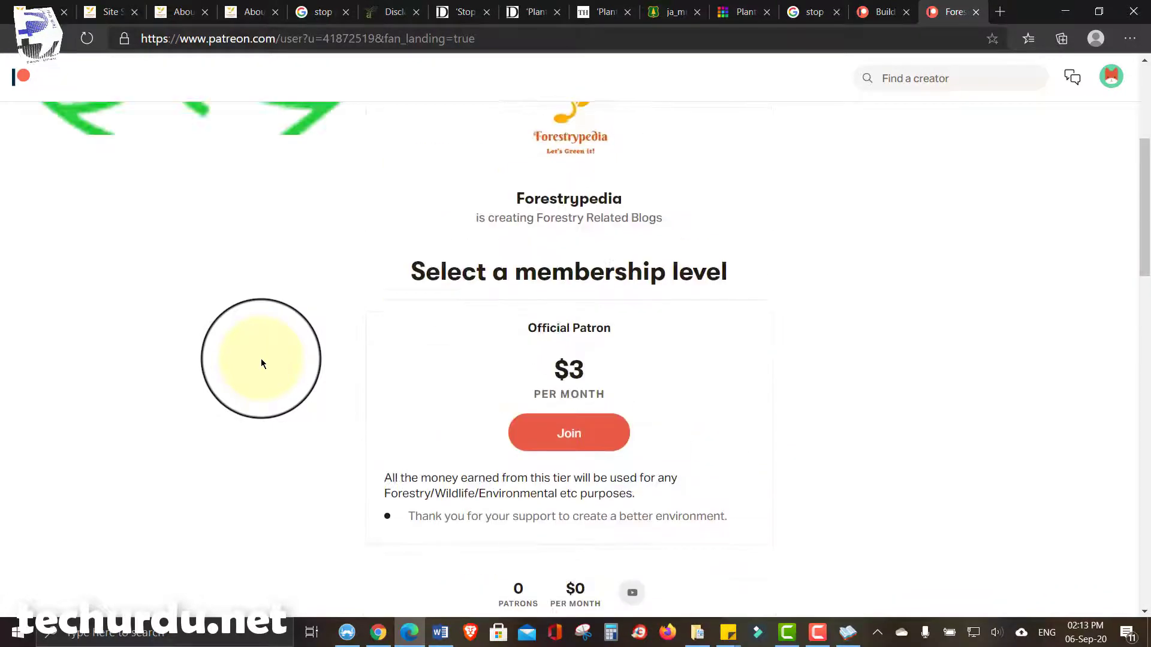
scroll(203, 294, "up", 7)
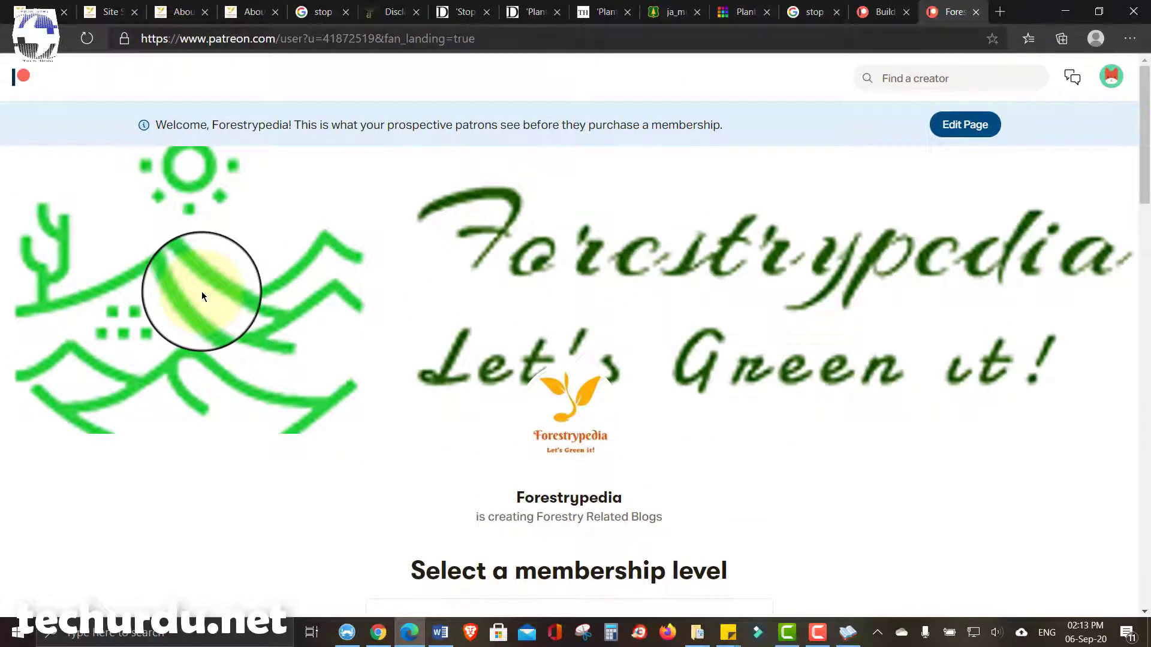
scroll(202, 294, "down", 7)
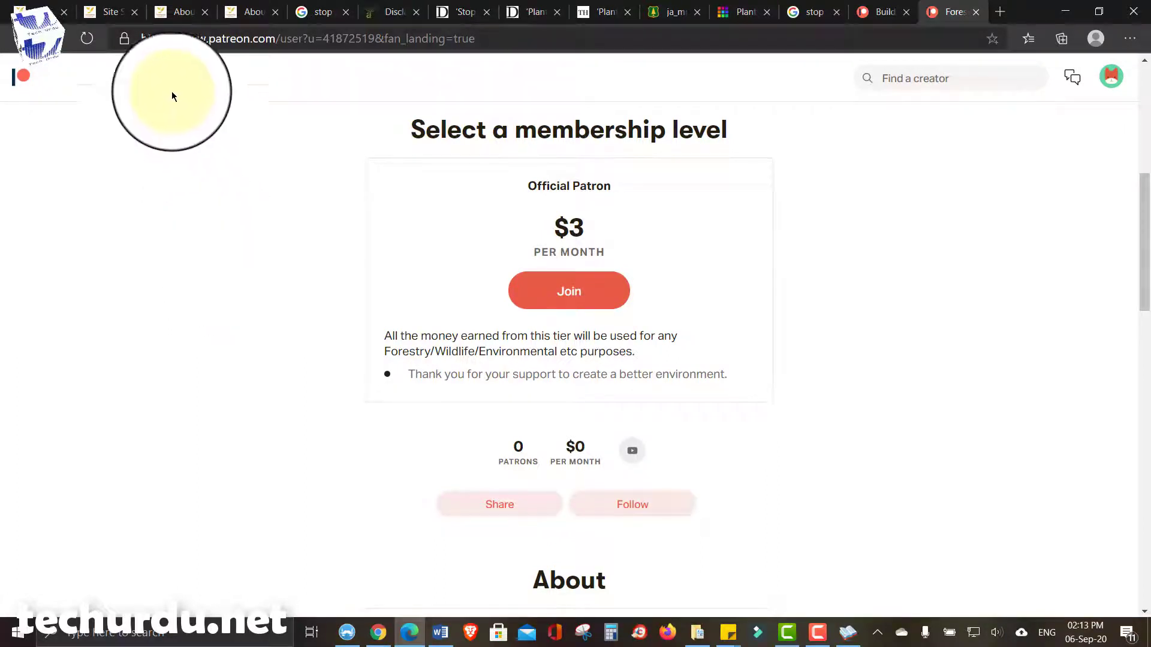
- Review the About Forestrypedia page from the logo and 'Let's Green it!' banner down through its sections
left_click(179, 8)
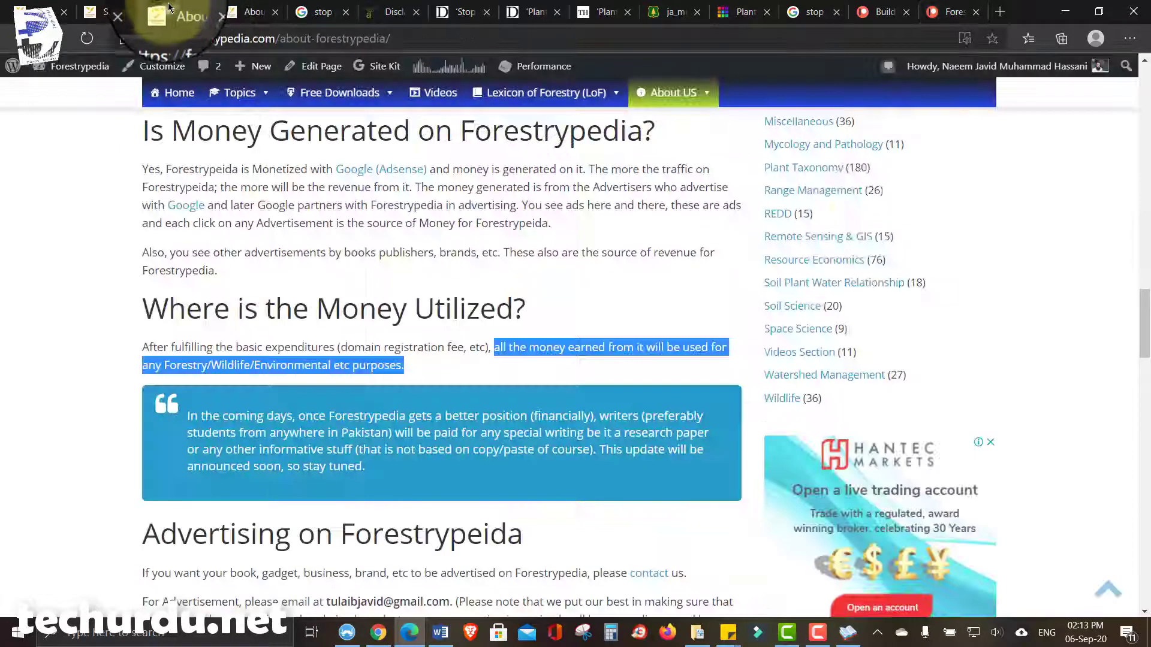
scroll(979, 319, "up", 15)
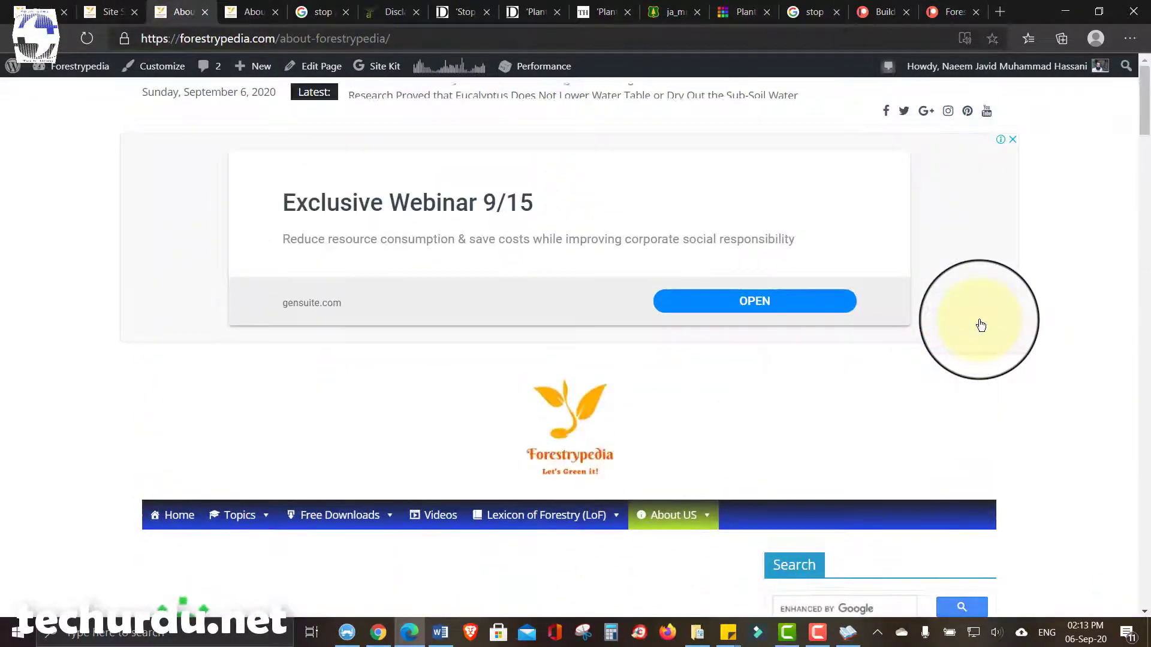
scroll(886, 477, "down", 2)
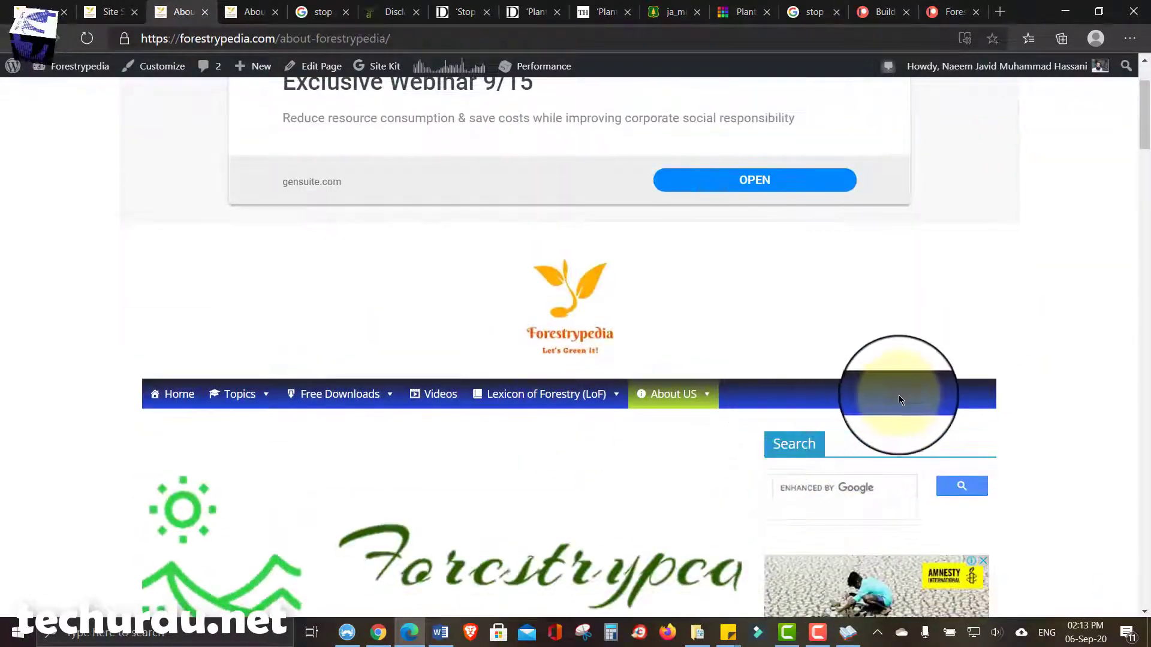
scroll(1036, 399, "down", 2)
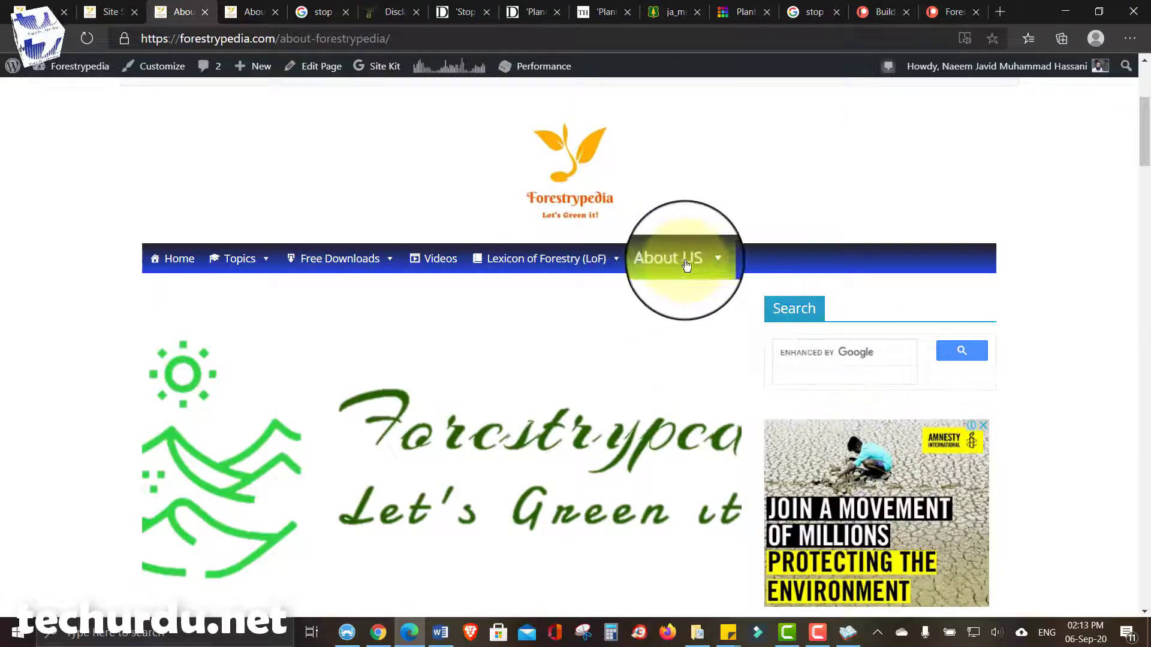
scroll(1048, 314, "down", 12)
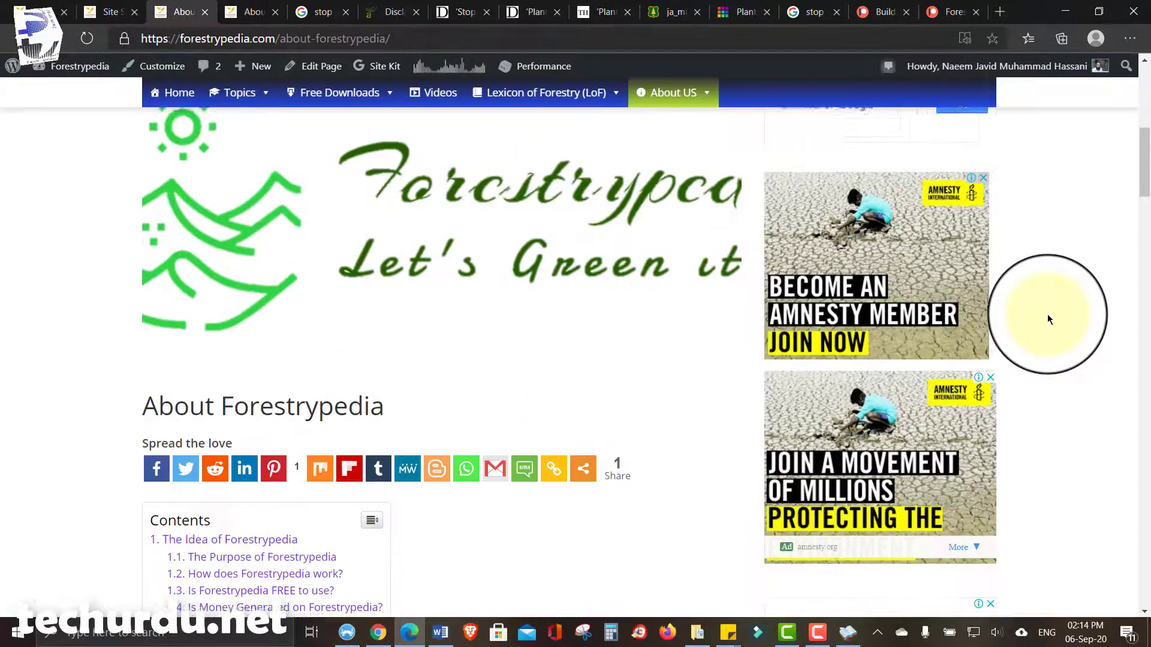
scroll(1048, 314, "down", 5)
scroll(1048, 314, "up", 10)
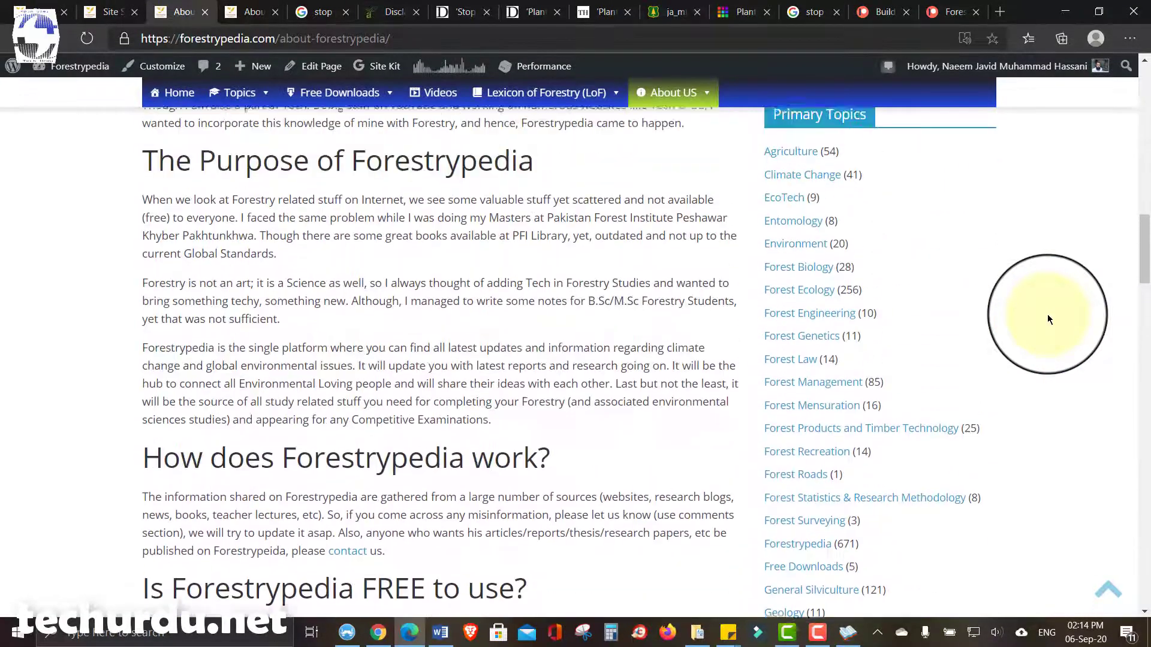
scroll(1049, 319, "down", 15)
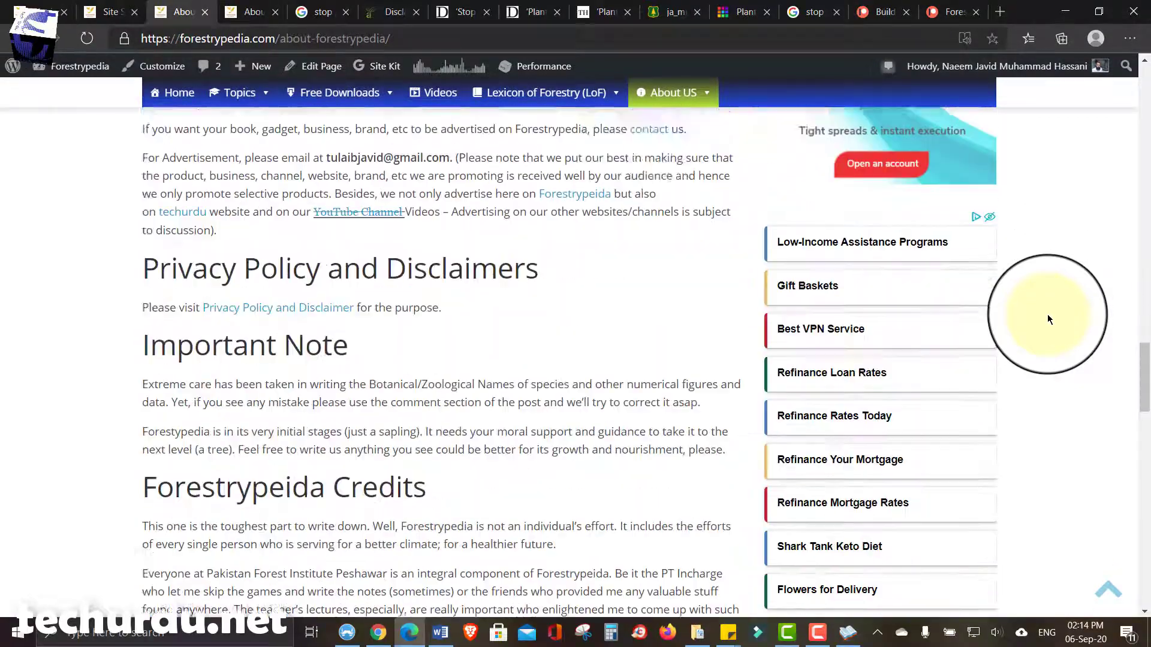
scroll(1049, 319, "up", 2)
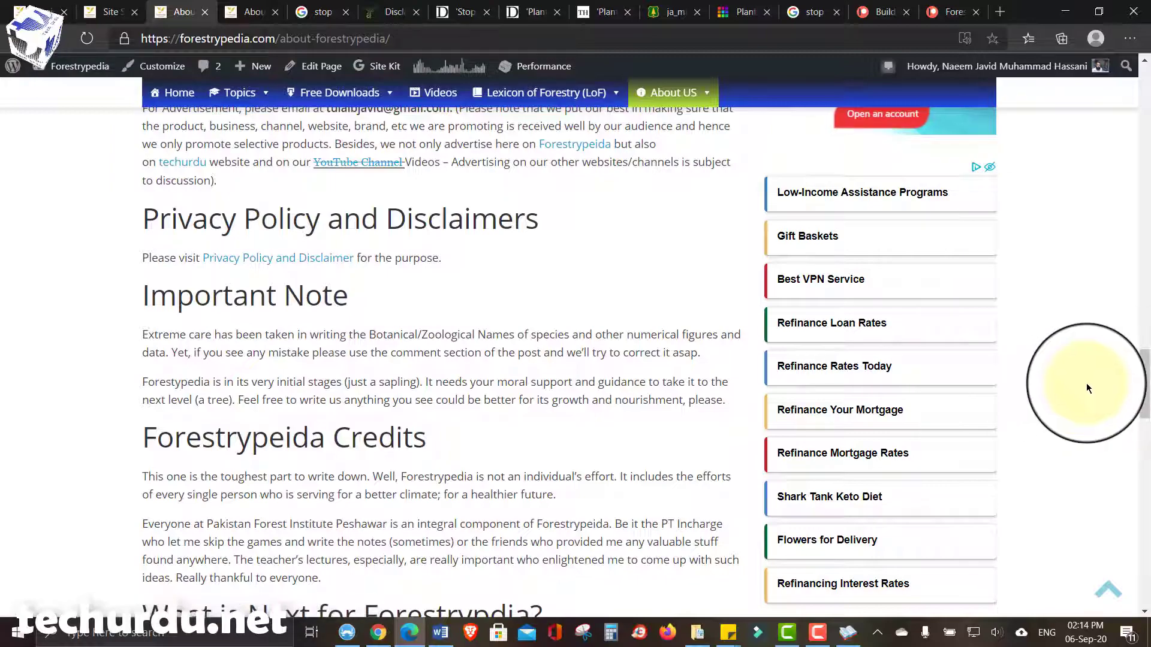
scroll(1130, 396, "up", 15)
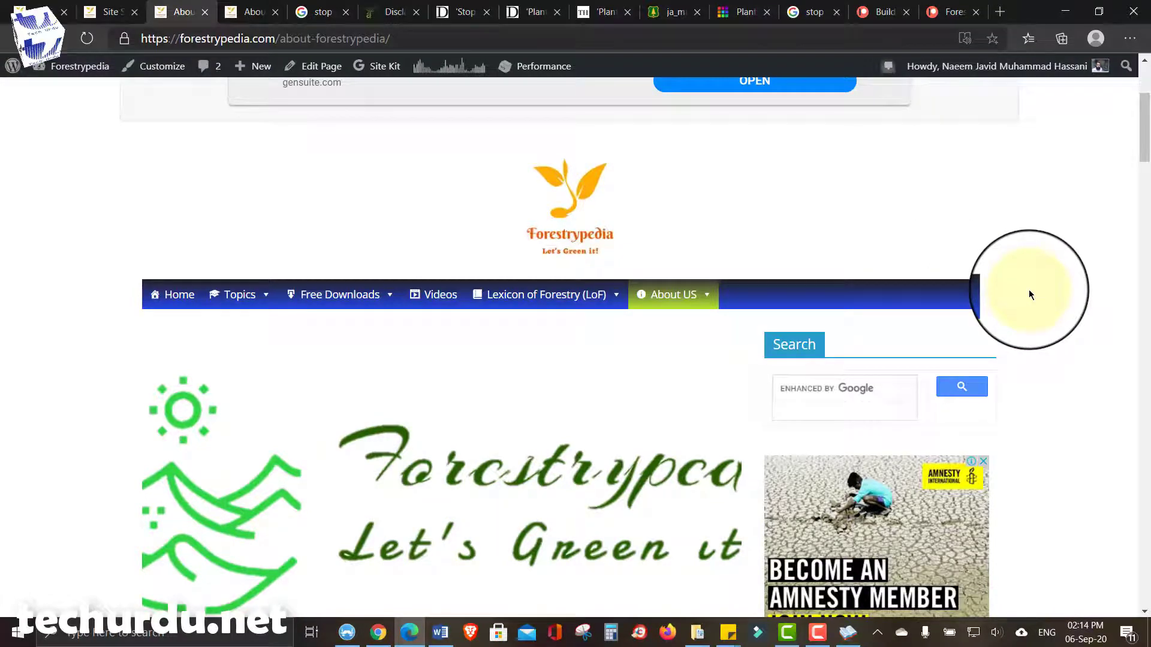
scroll(1029, 289, "down", 6)
scroll(1029, 290, "up", 6)
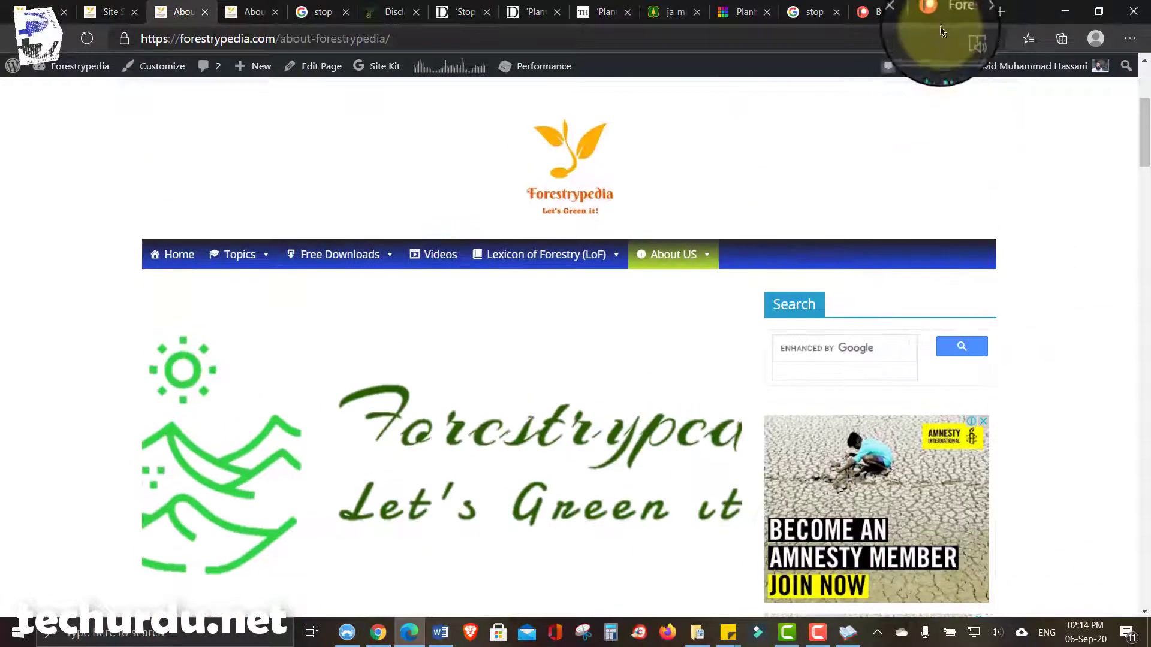
left_click(940, 17)
- Show the Getting Paid settings, with a Monthly payment schedule and US Dollars as page currency
left_click(873, 13)
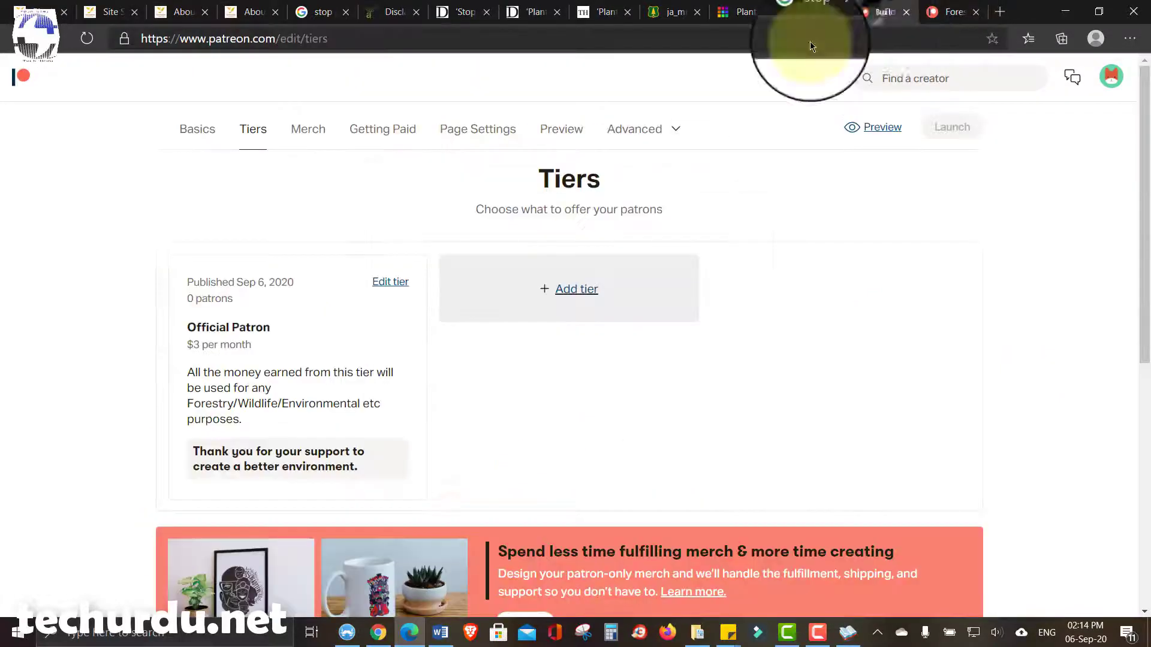
scroll(123, 389, "down", 7)
scroll(123, 389, "up", 7)
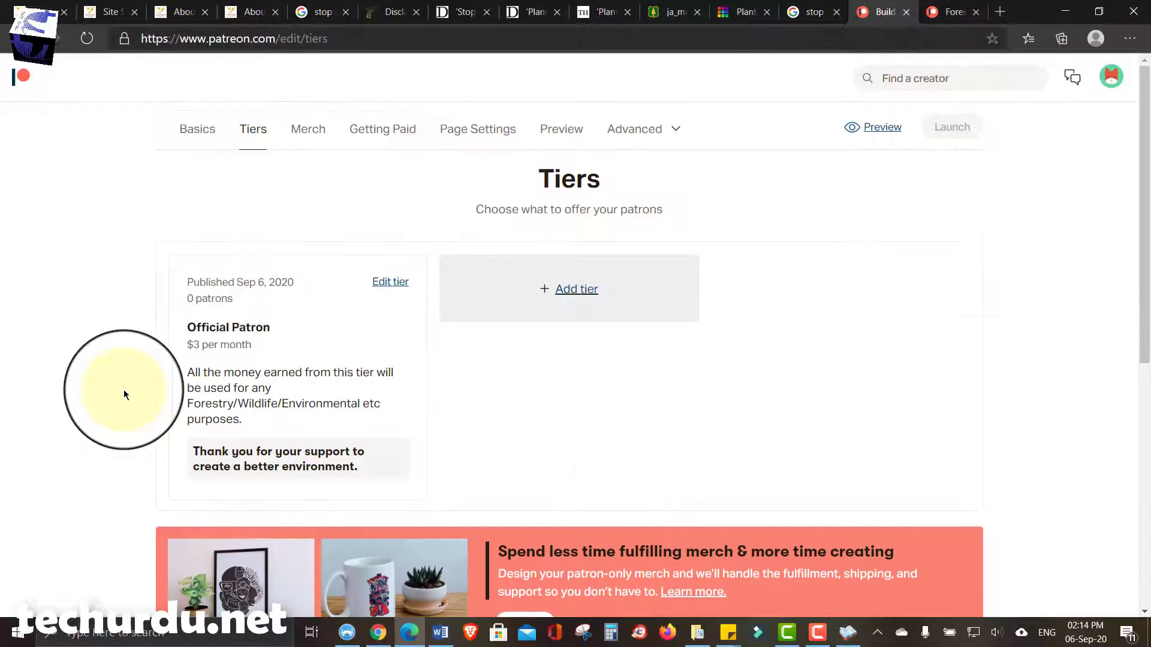
left_click(309, 131)
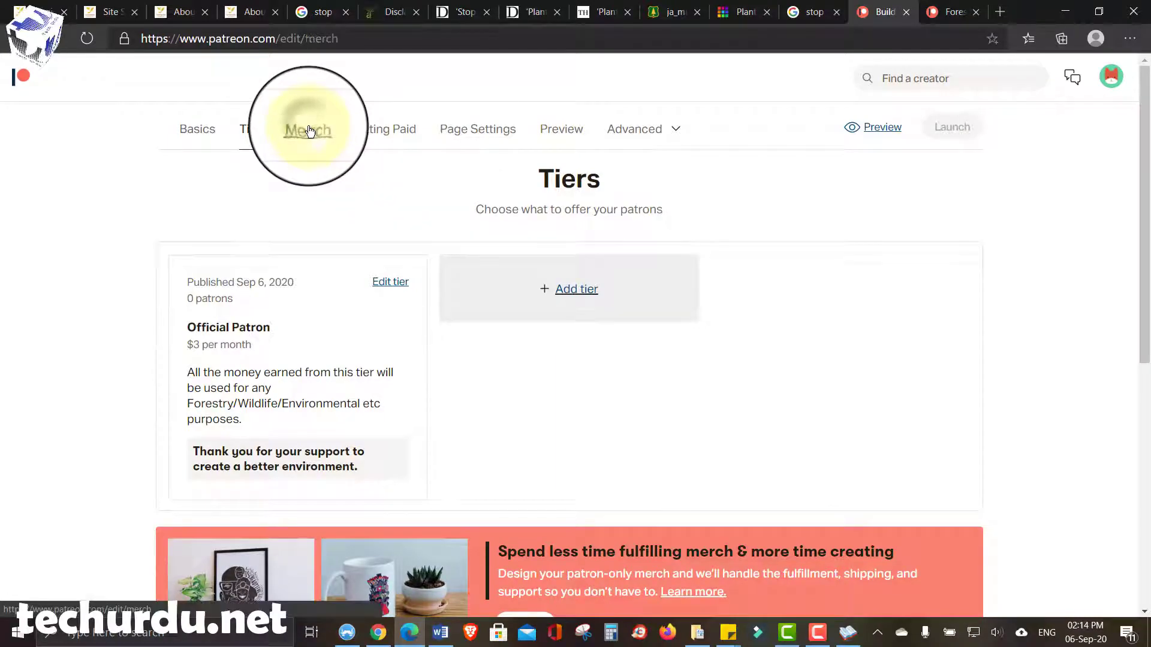
scroll(88, 201, "down", 3)
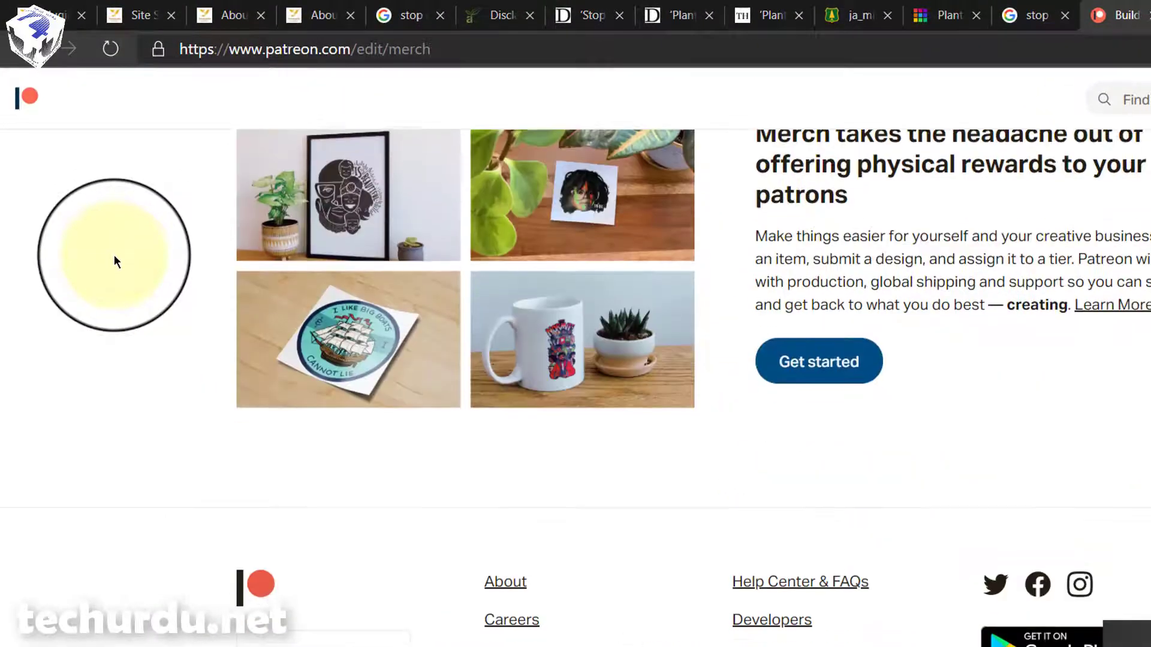
scroll(114, 254, "up", 3)
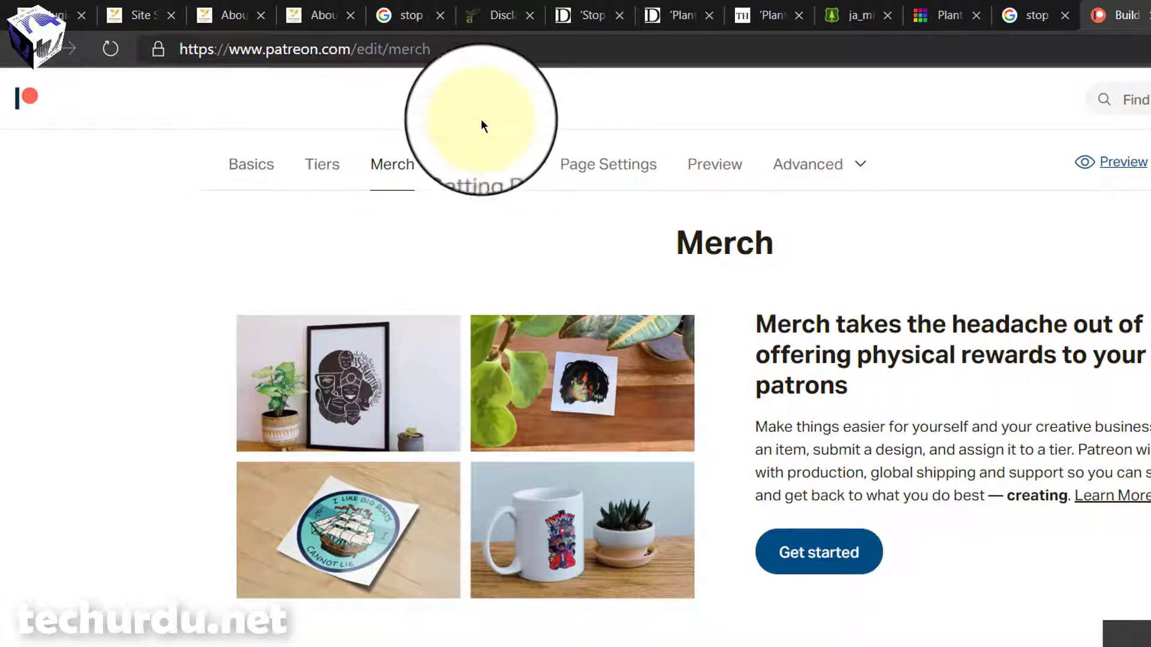
left_click(487, 173)
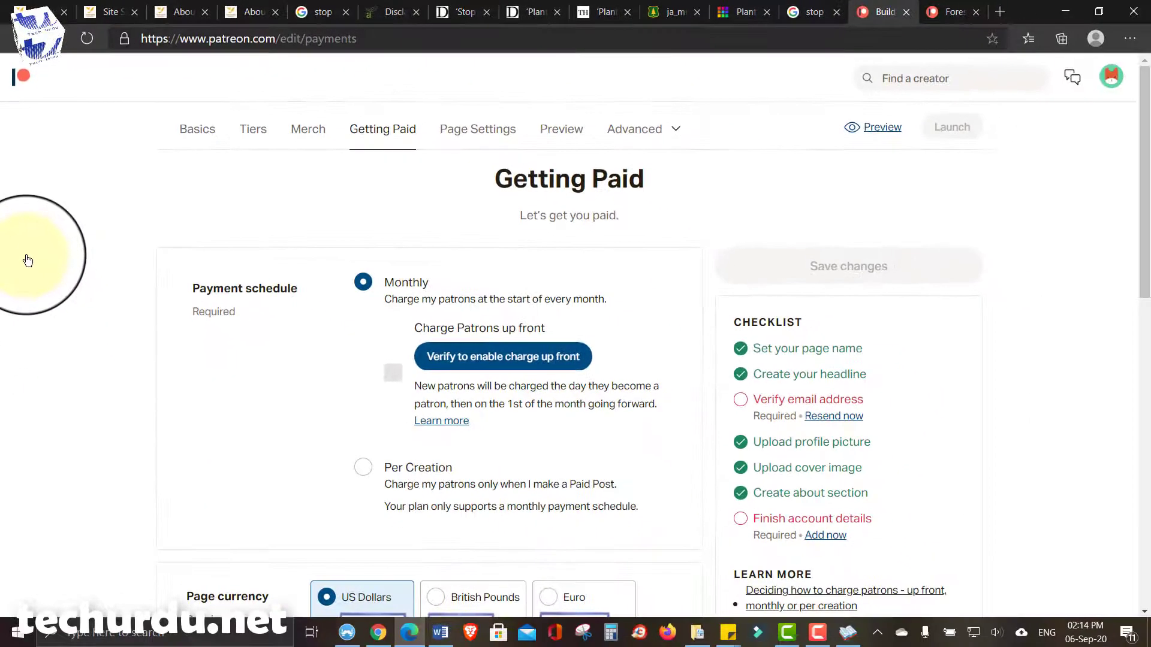
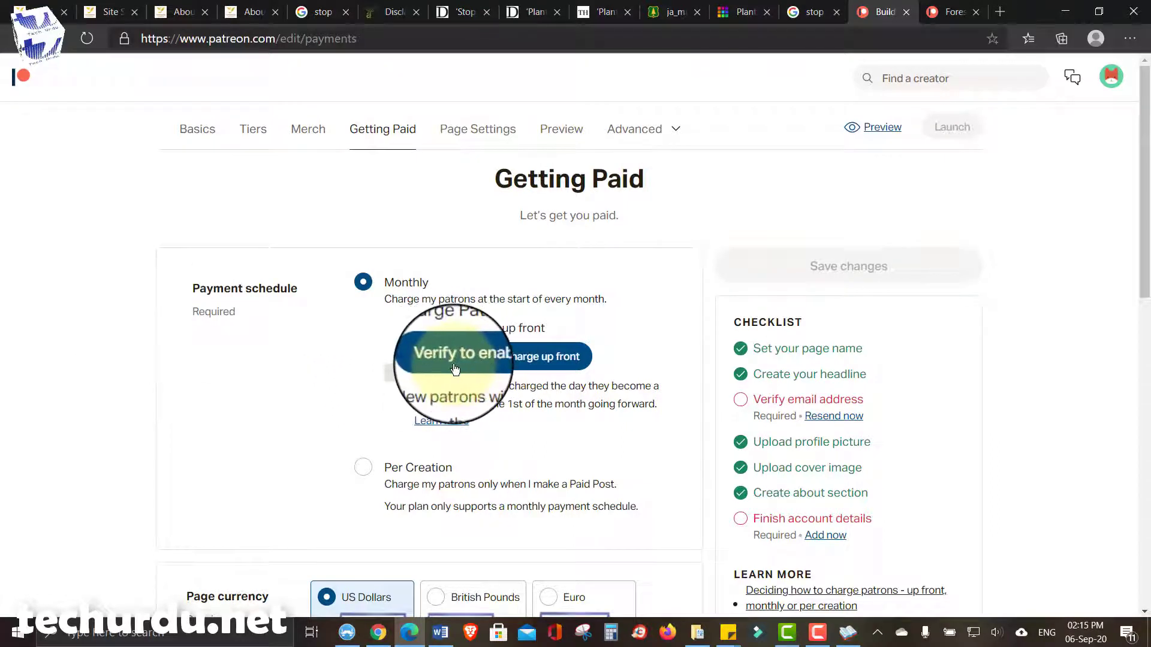
- Verify the creator's Pakistan phone number with the SMS code to enable charging up front
left_click(506, 363)
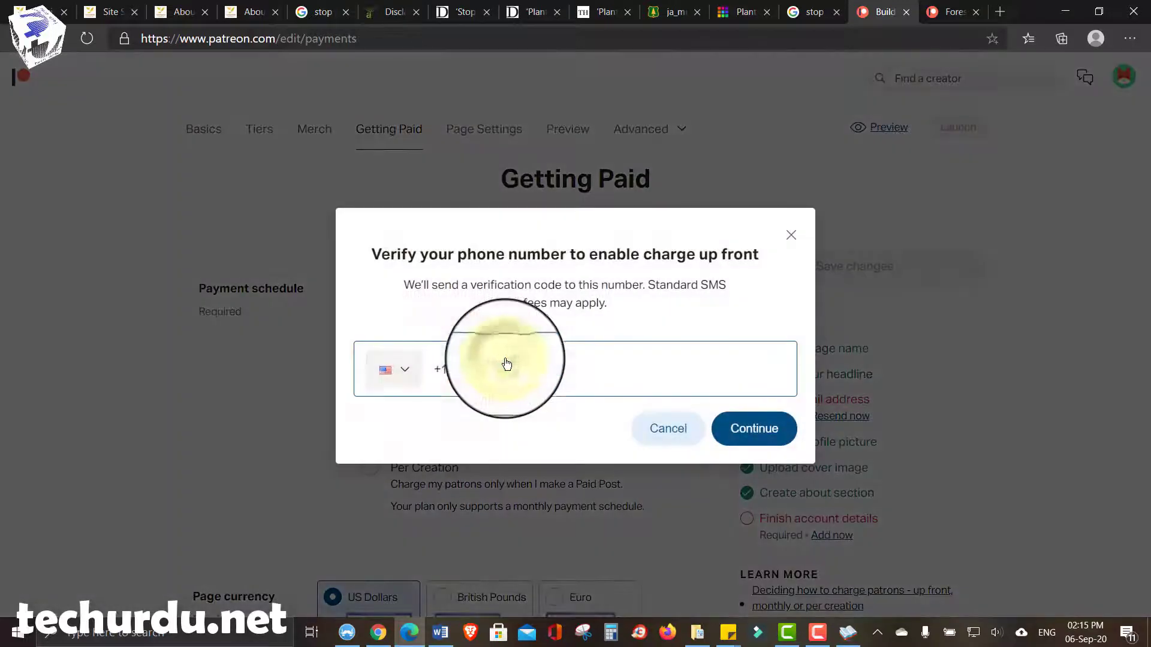
left_click(412, 378)
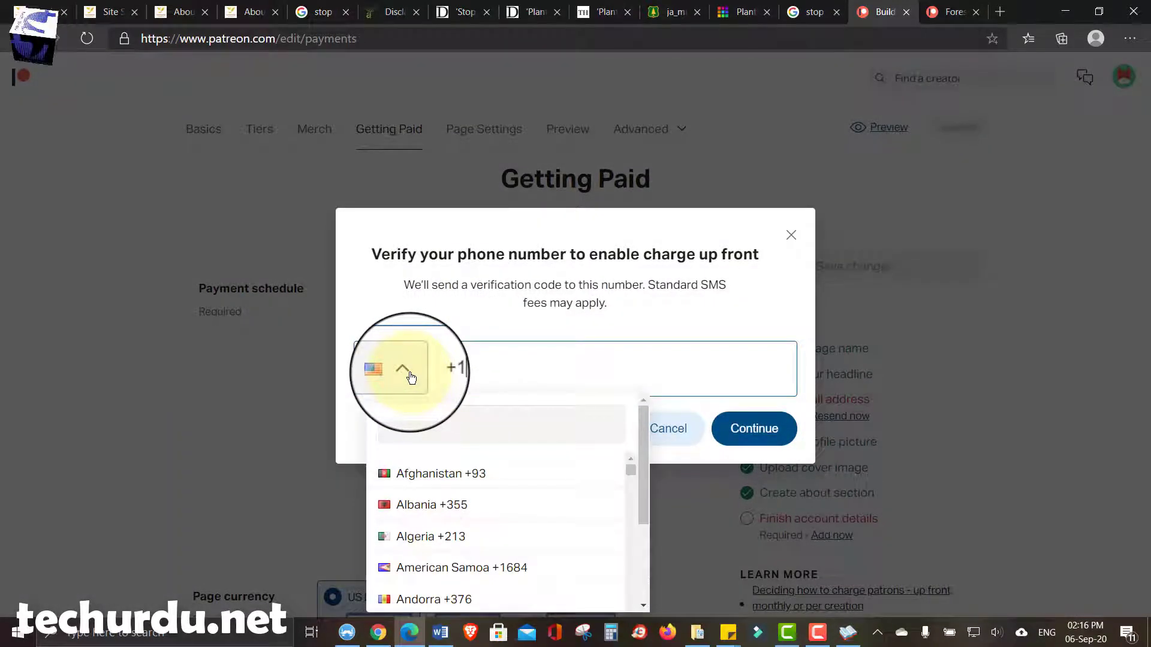
type("p")
left_click(414, 479)
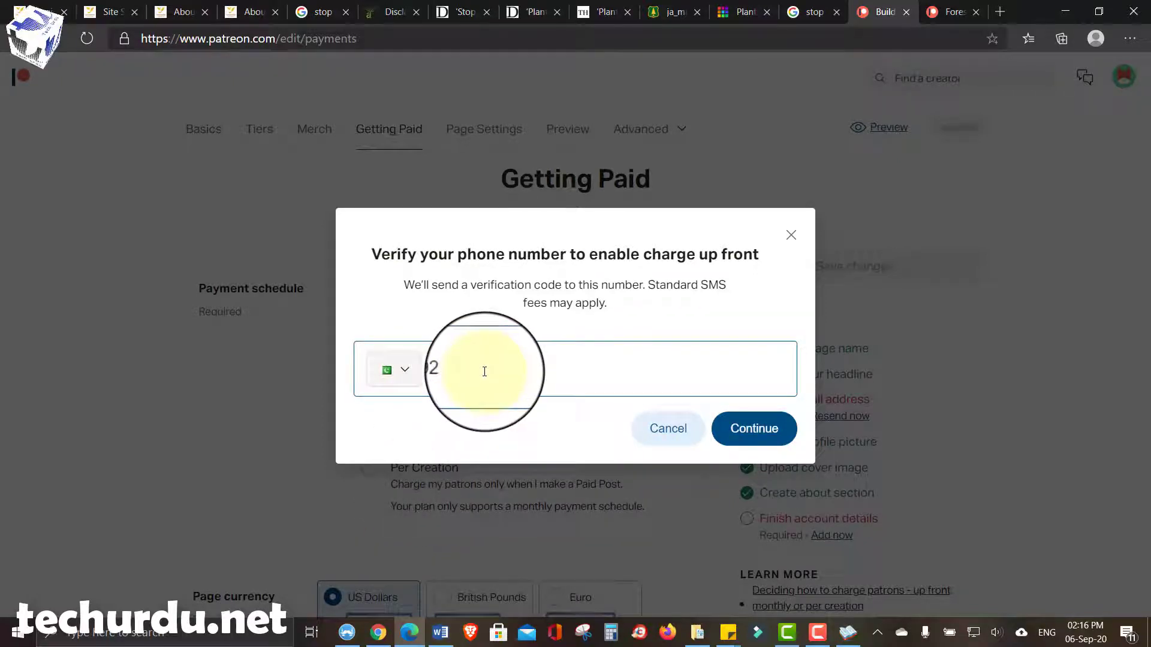
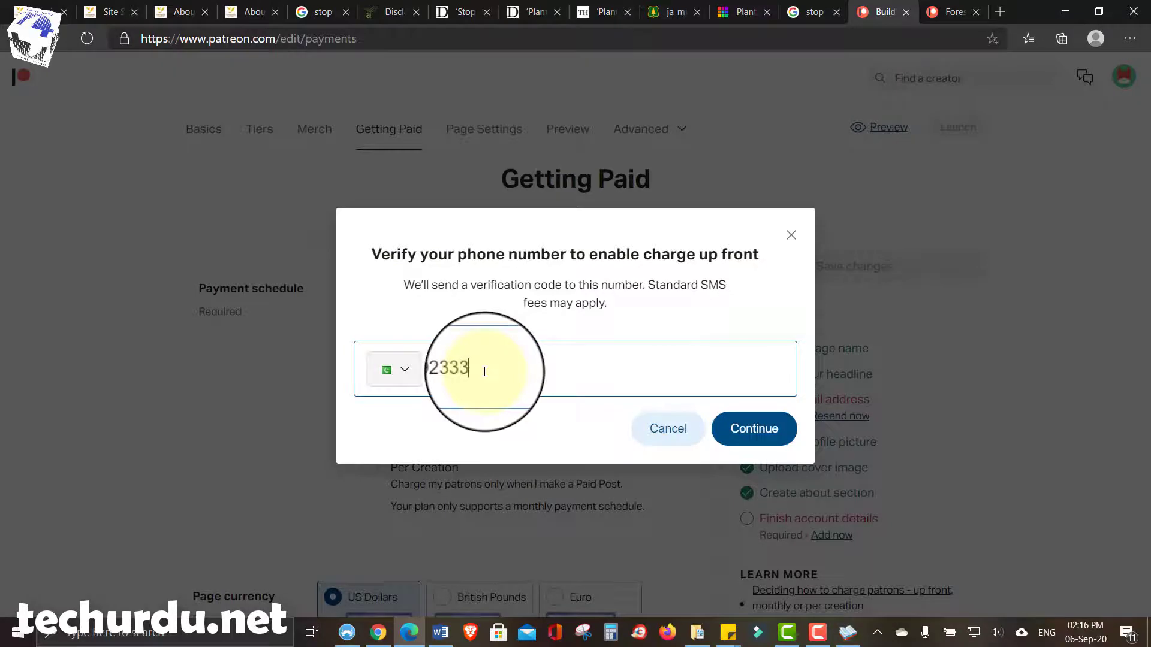
key("Return")
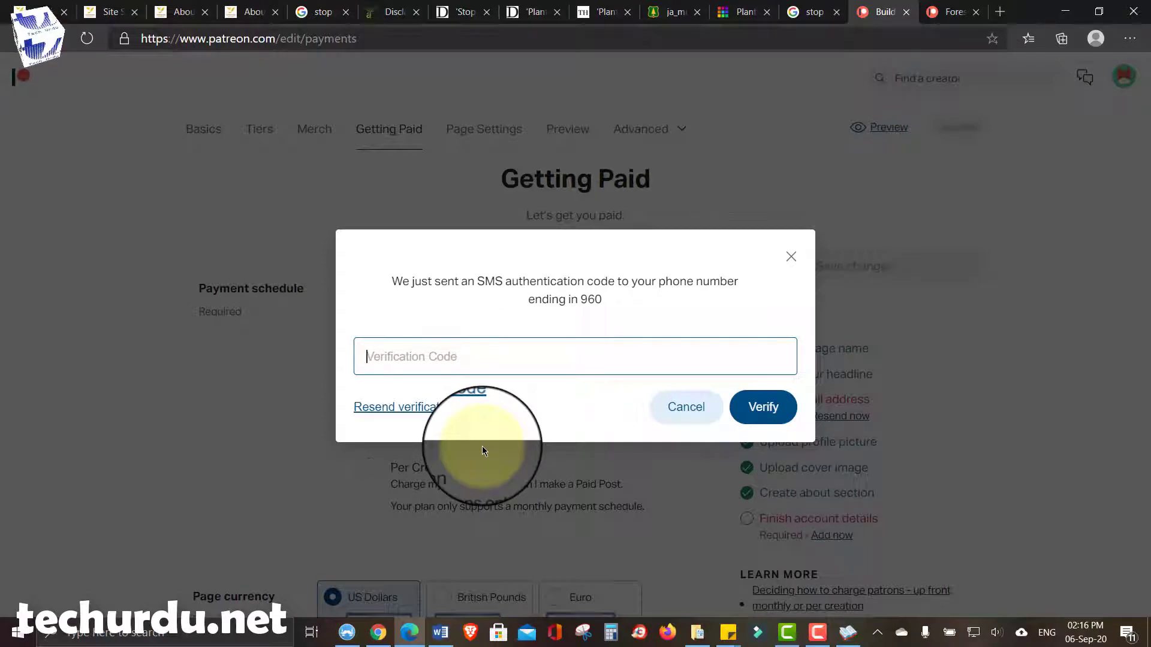
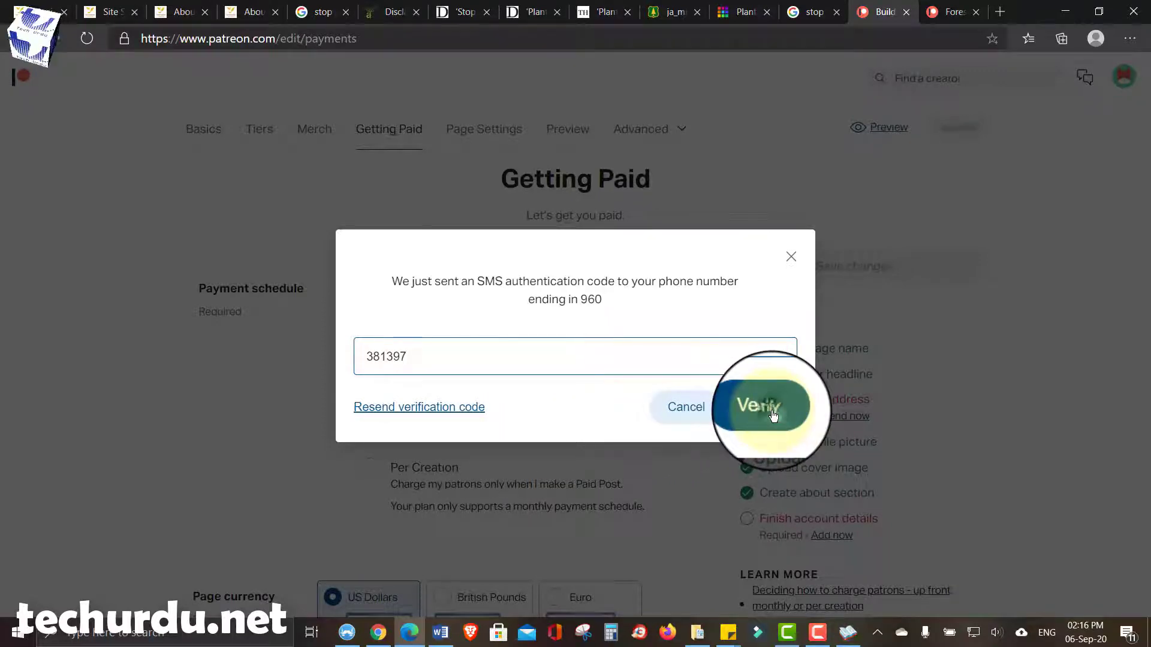
left_click(775, 414)
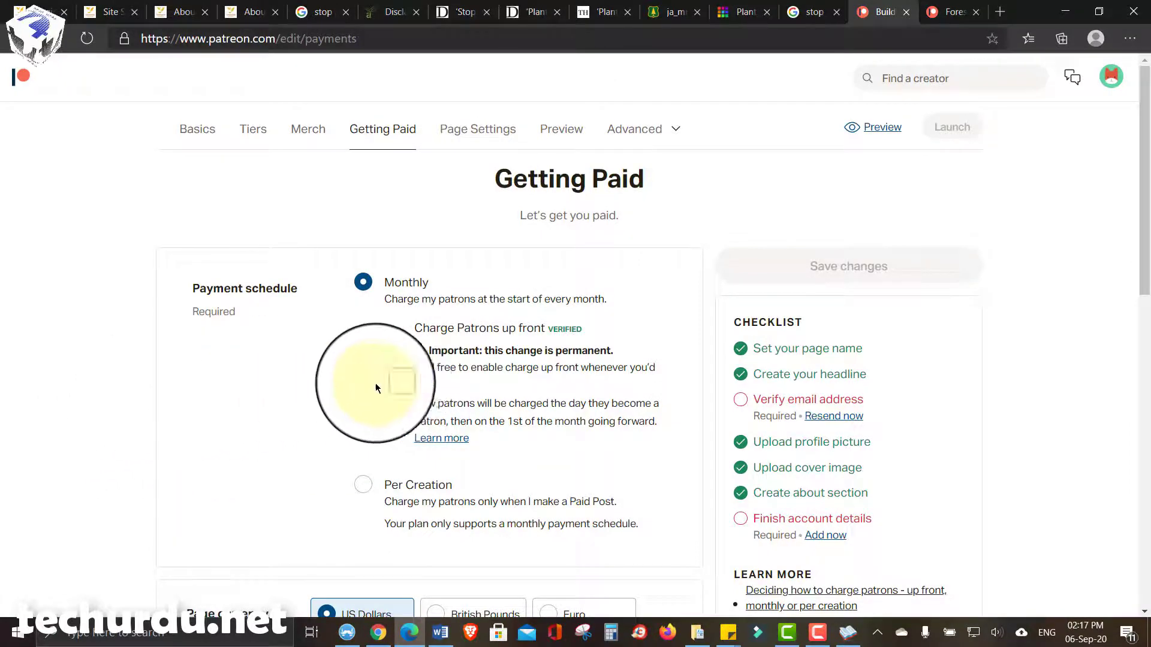
- Enable 'Charge Patrons up front' for the Monthly schedule and confirm the permanent-change warning
scroll(232, 380, "down", 1)
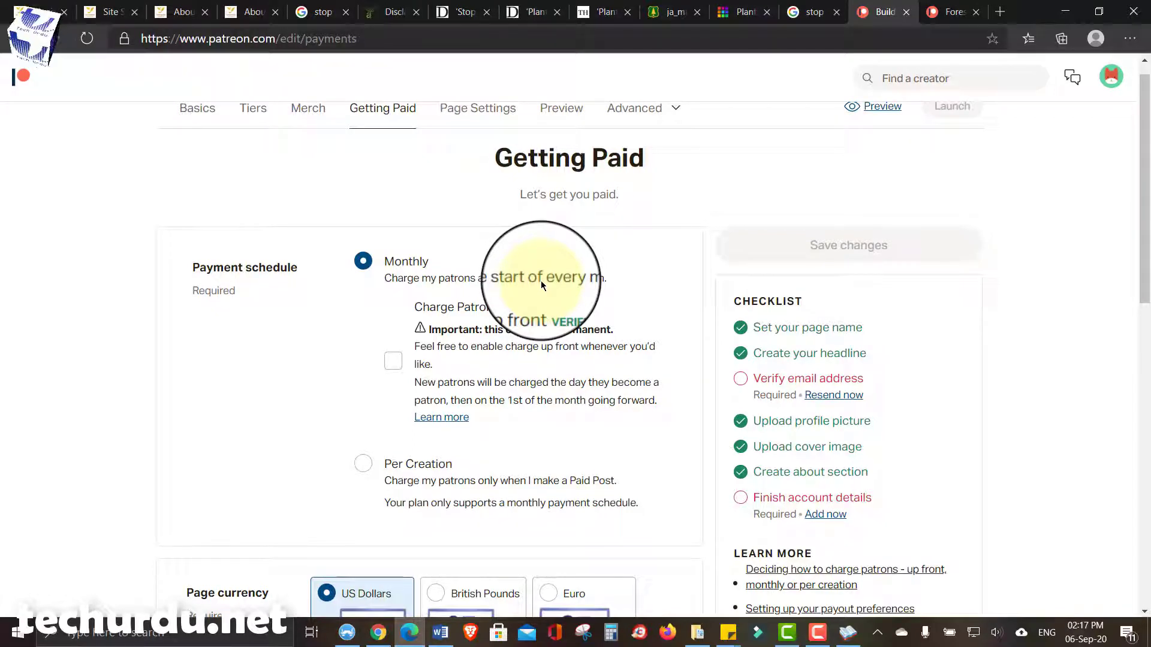
left_click(394, 361)
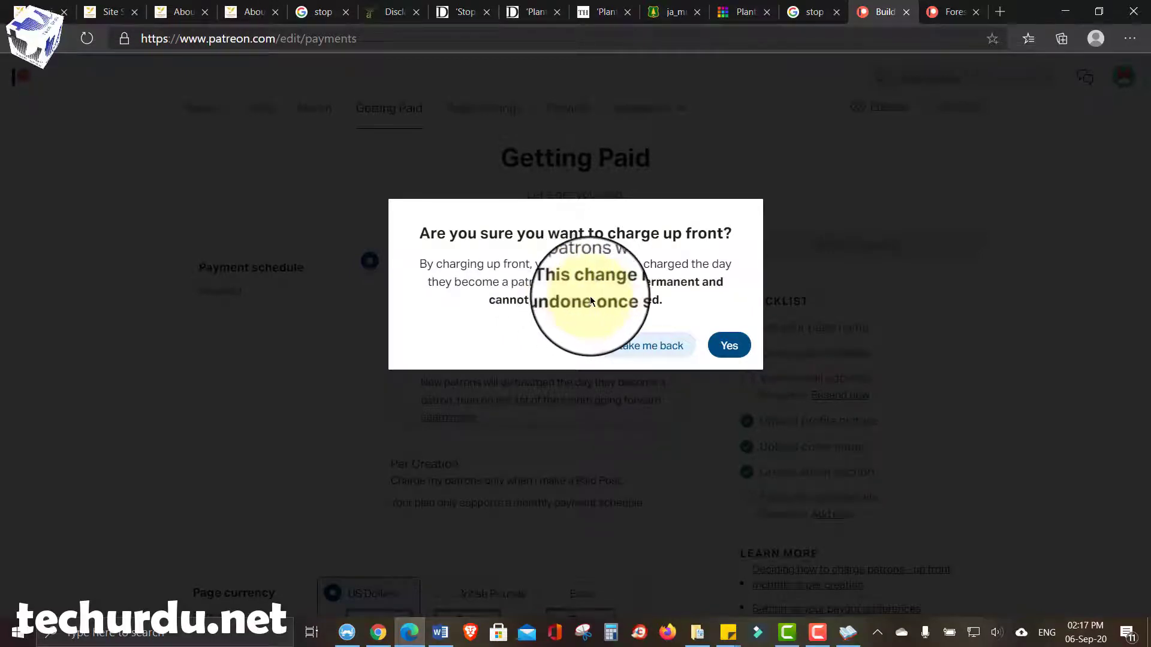
left_click(735, 346)
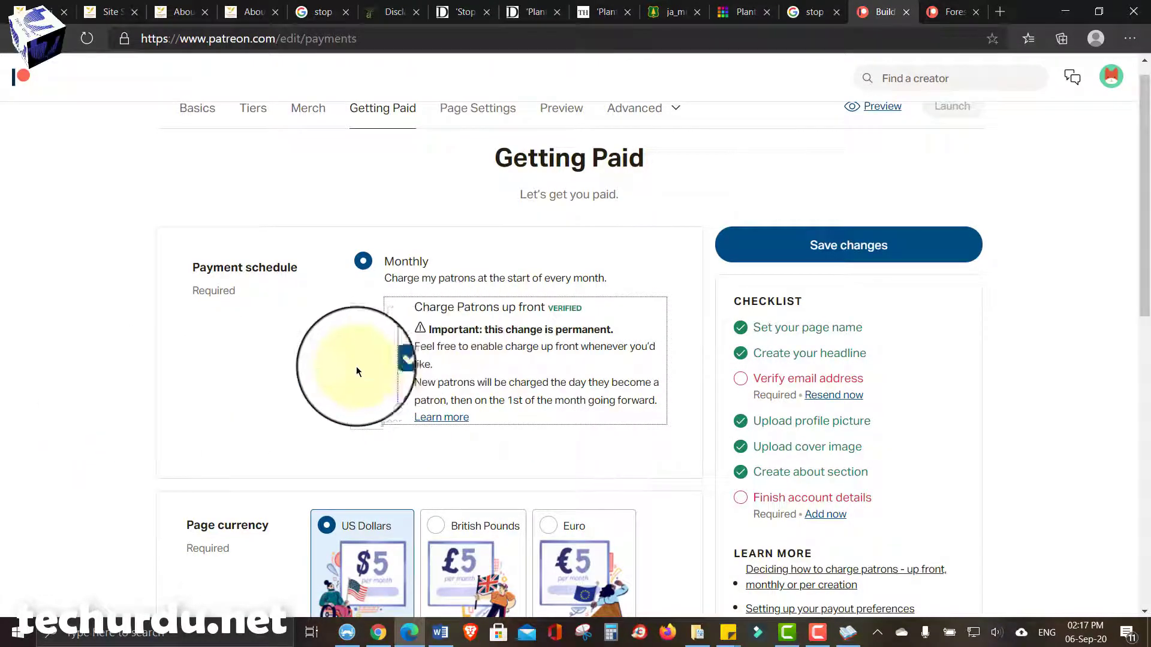
- Review the Getting Paid page and save the charge-up-front settings
scroll(96, 378, "down", 3)
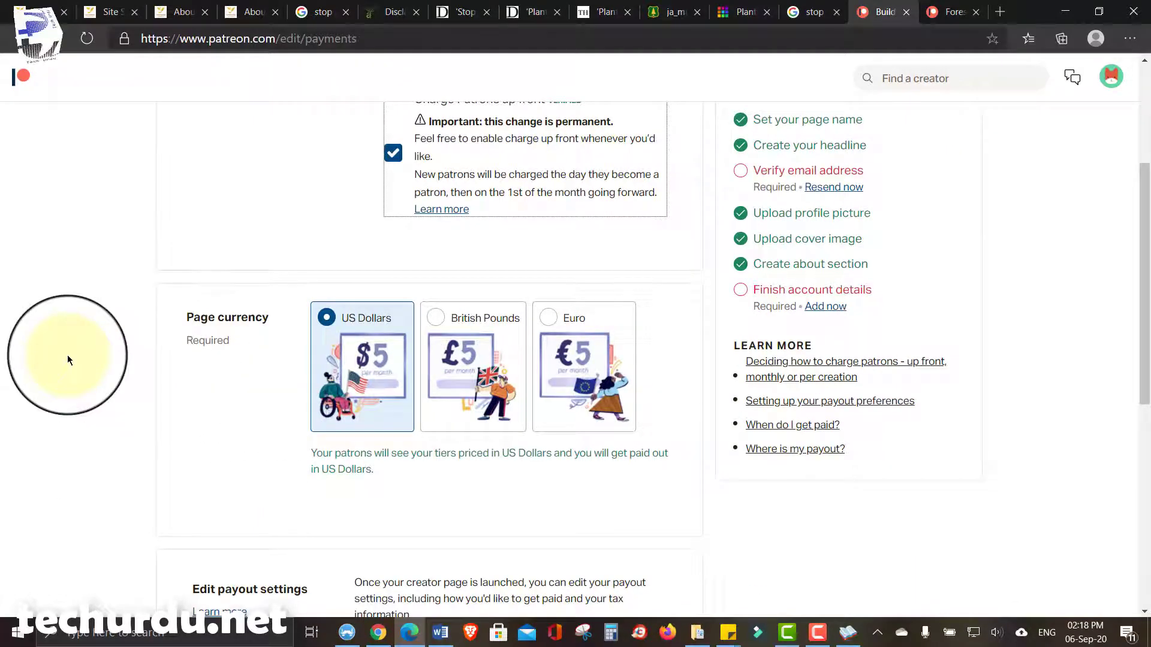
scroll(67, 354, "down", 4)
scroll(83, 312, "up", 3)
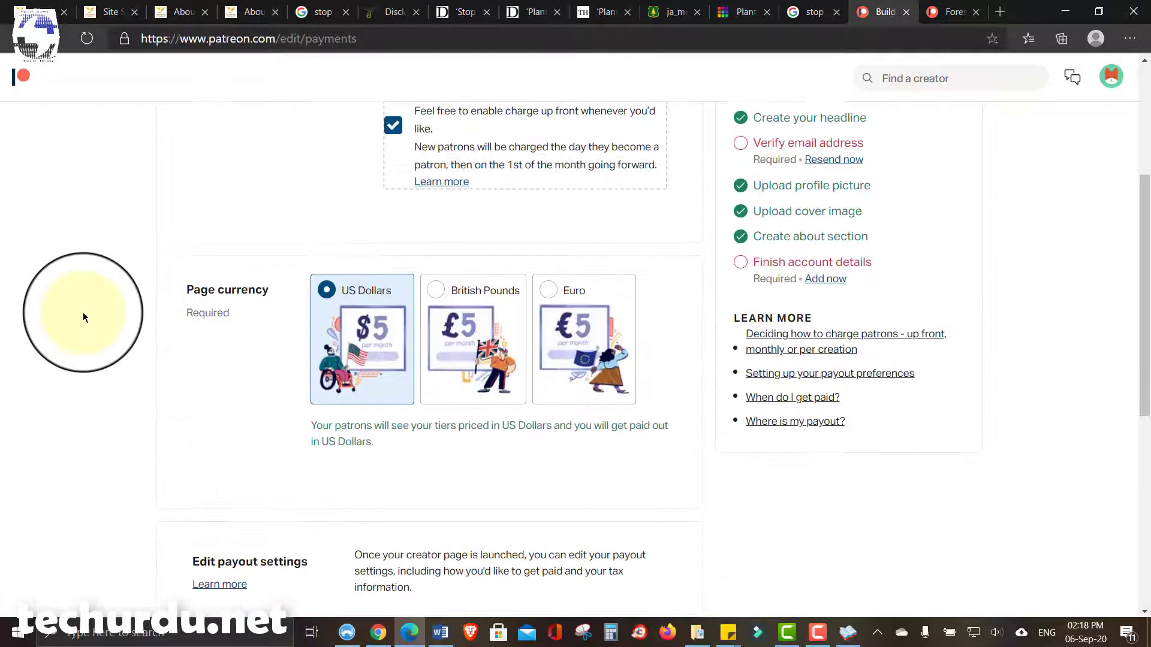
scroll(475, 297, "down", 5)
scroll(346, 280, "up", 1)
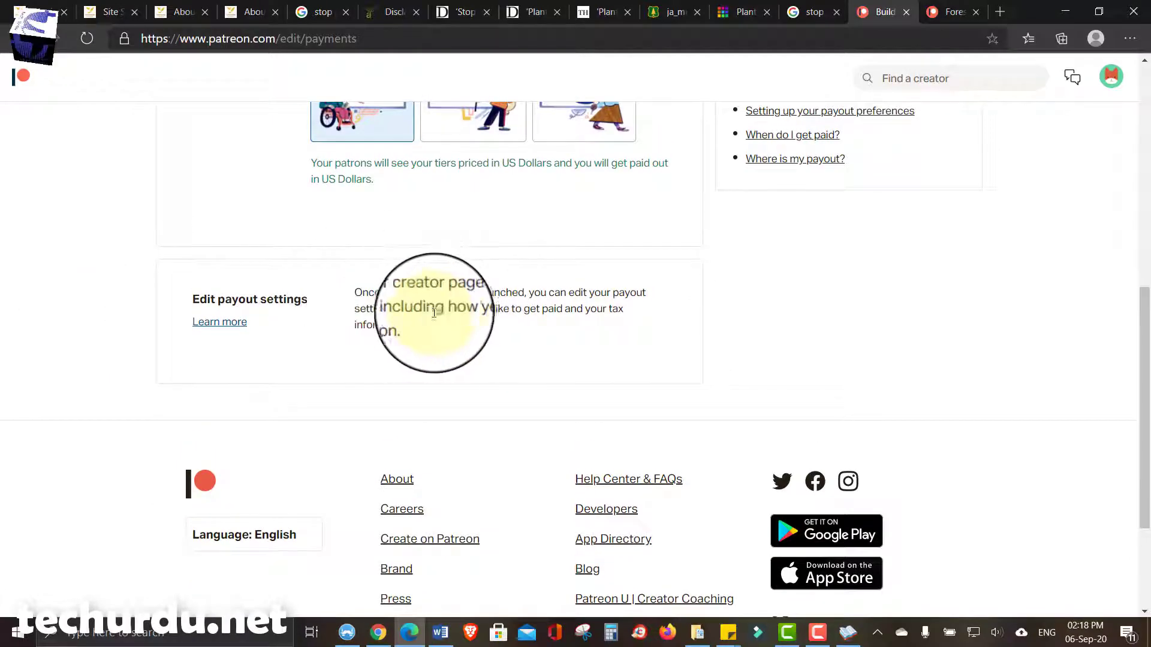
scroll(71, 298, "up", 3)
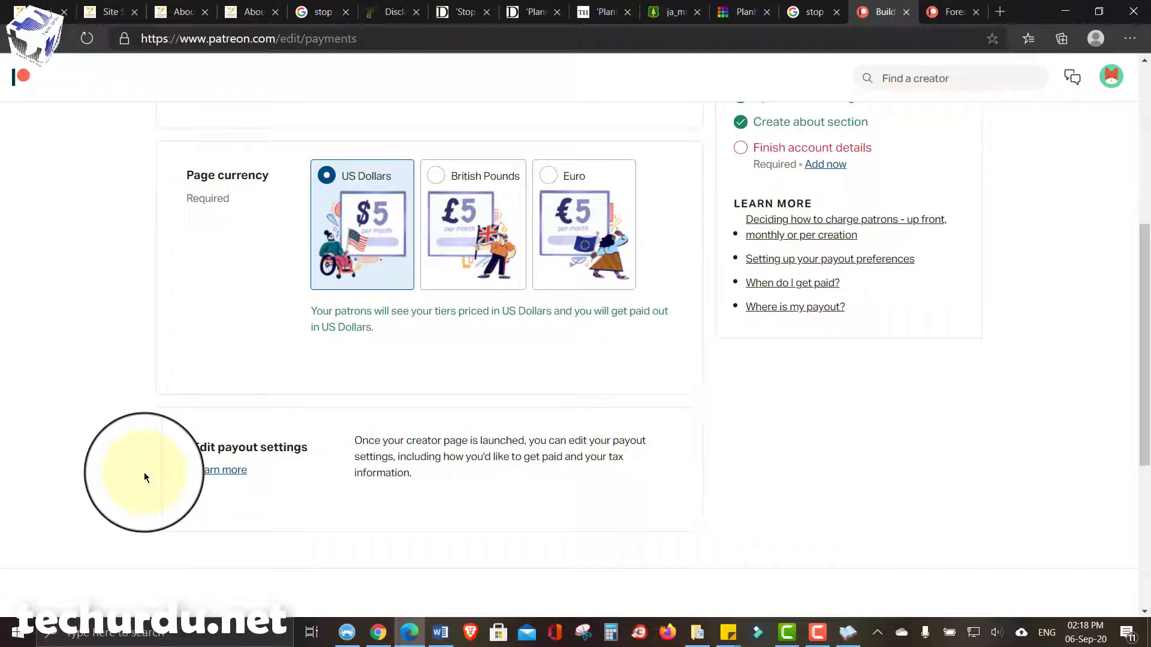
scroll(144, 477, "up", 6)
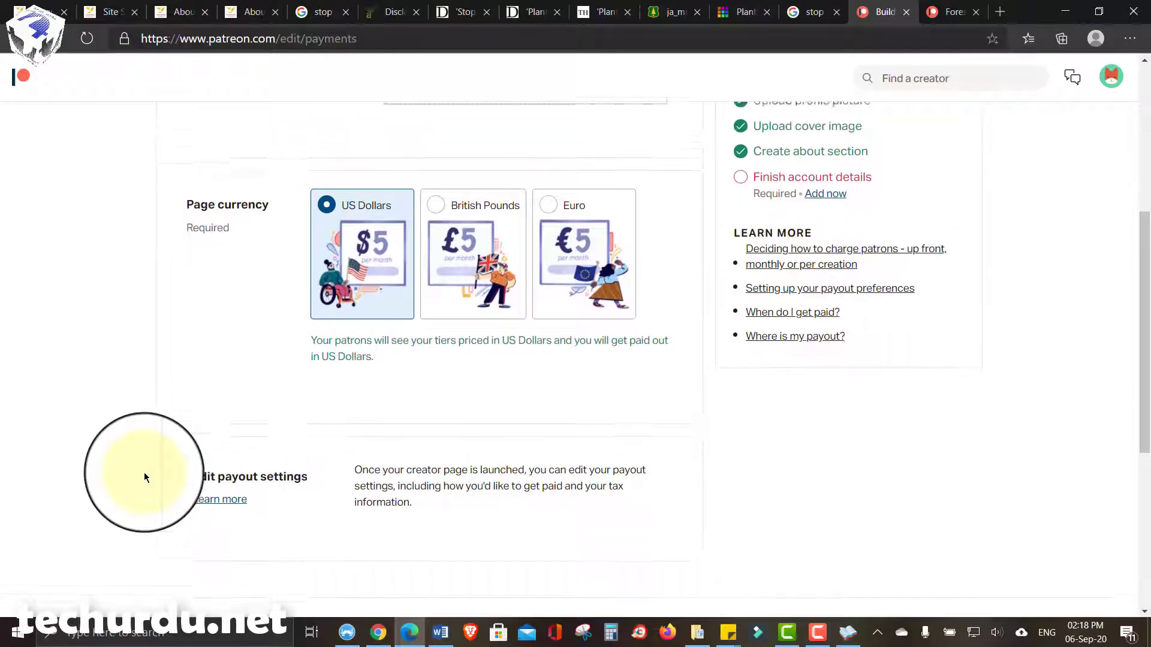
scroll(143, 477, "down", 5)
scroll(144, 472, "down", 2)
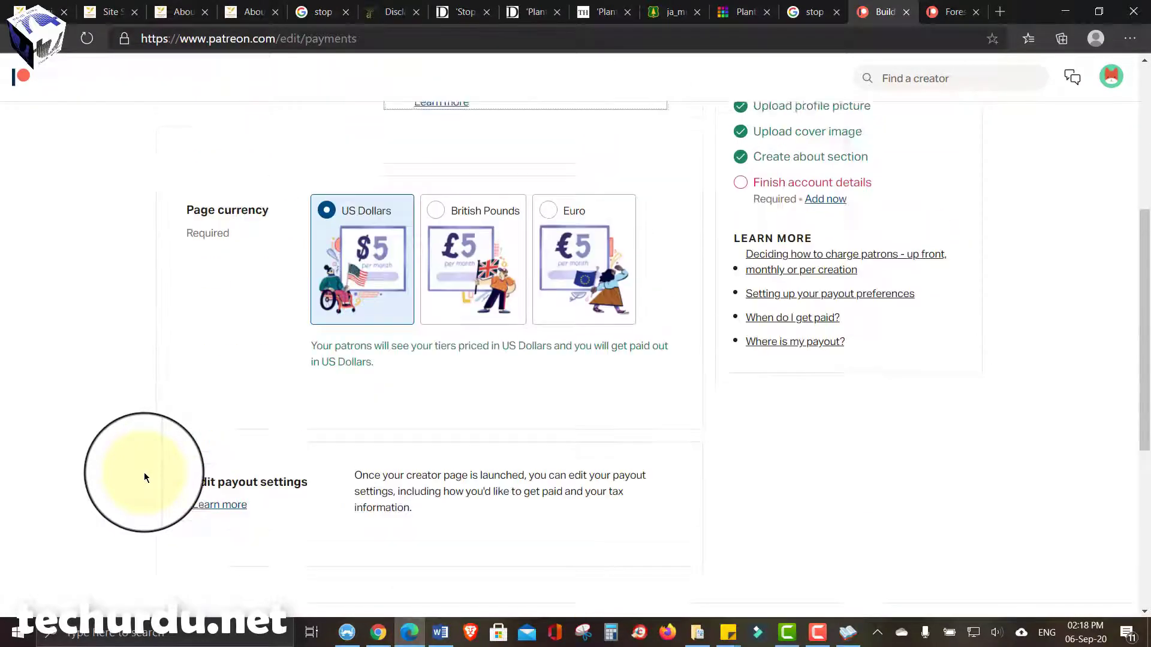
scroll(144, 472, "up", 6)
left_click(779, 264)
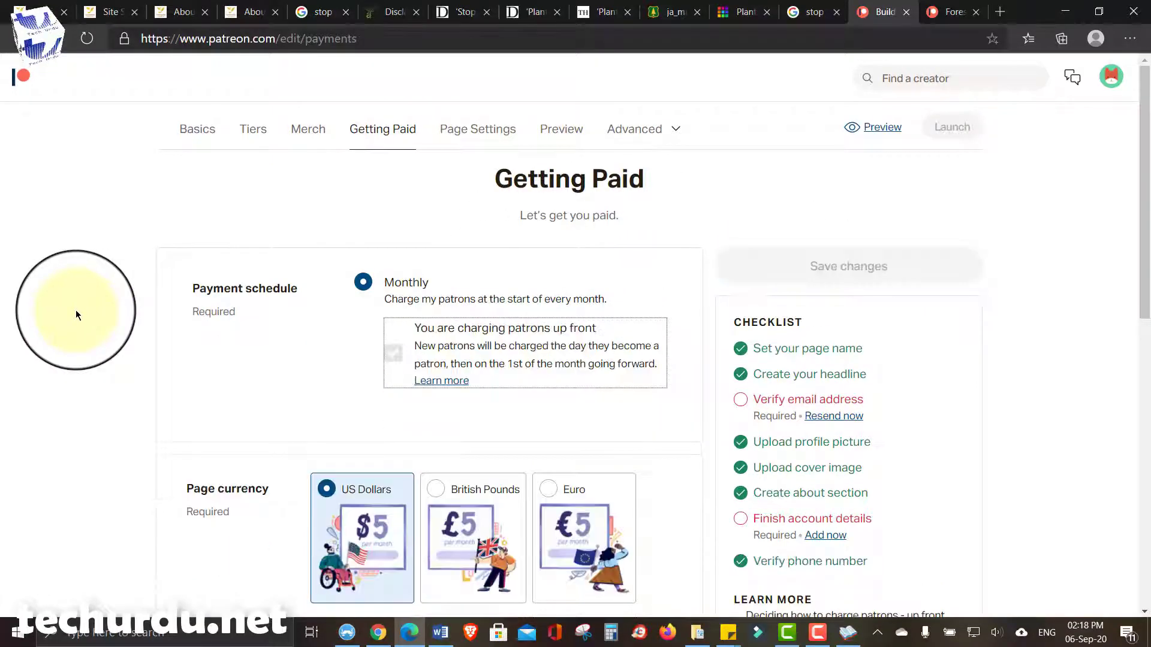
- In Page Settings, enter the creator's legal first and last name
left_click(473, 129)
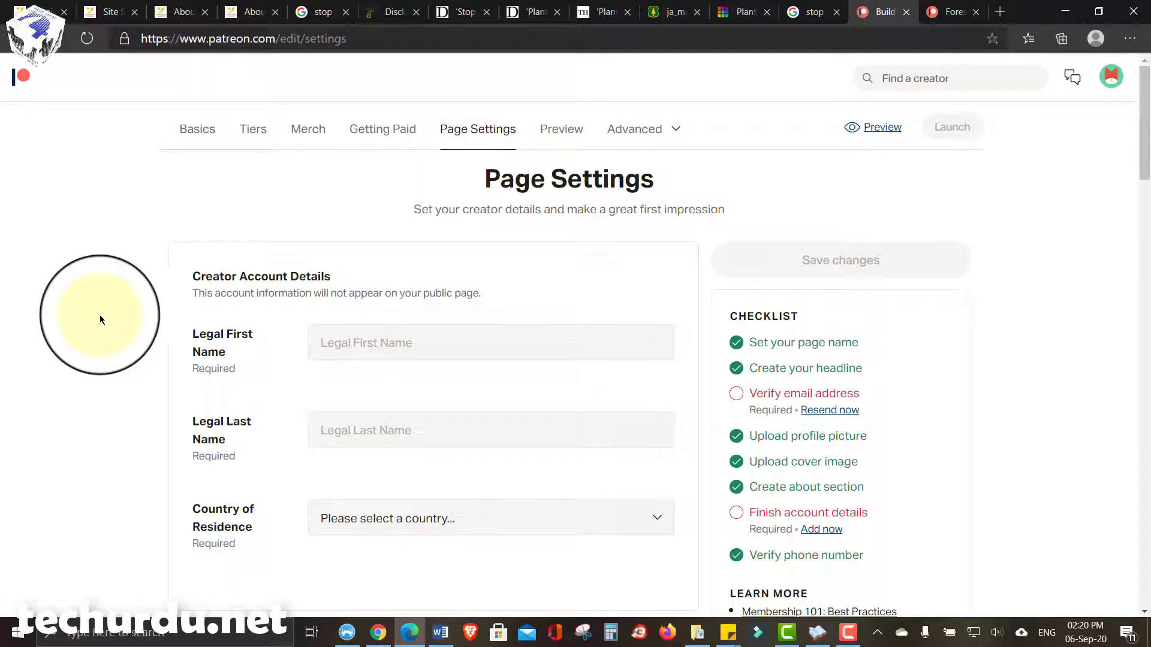
left_click(361, 339)
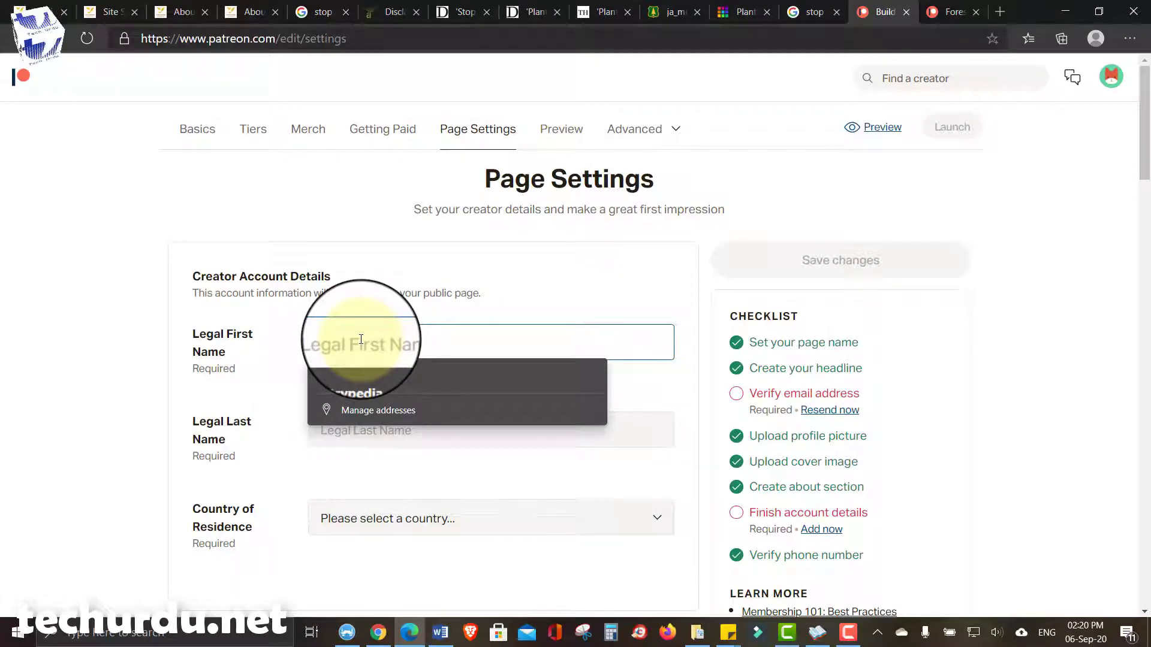
type("Naeem")
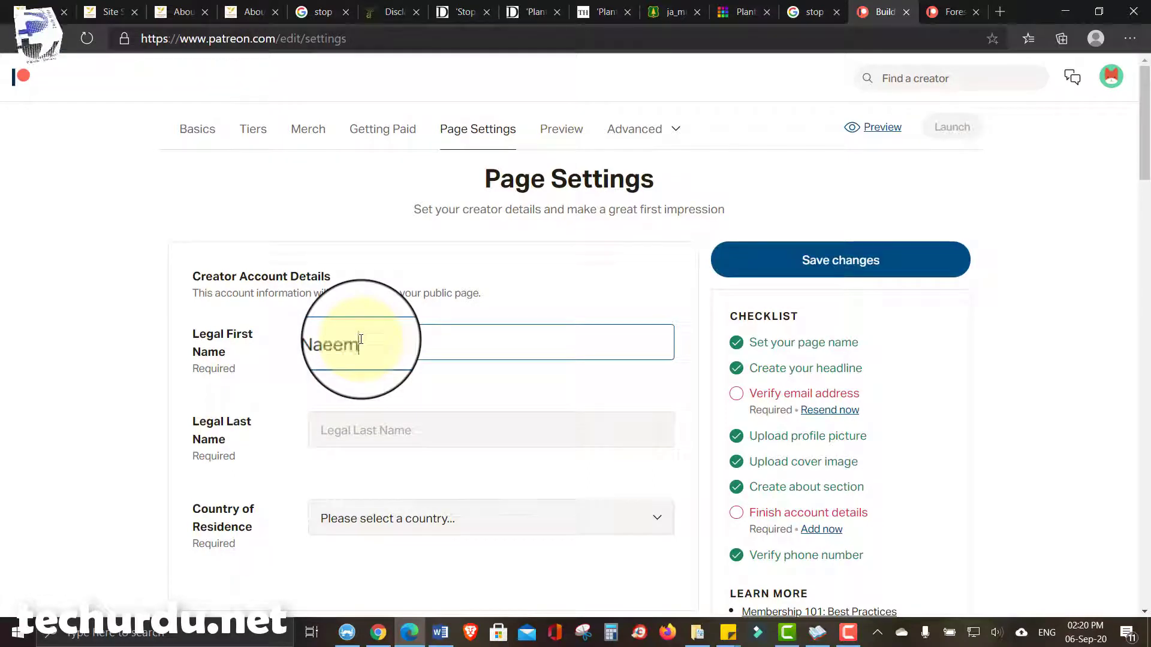
left_click(373, 432)
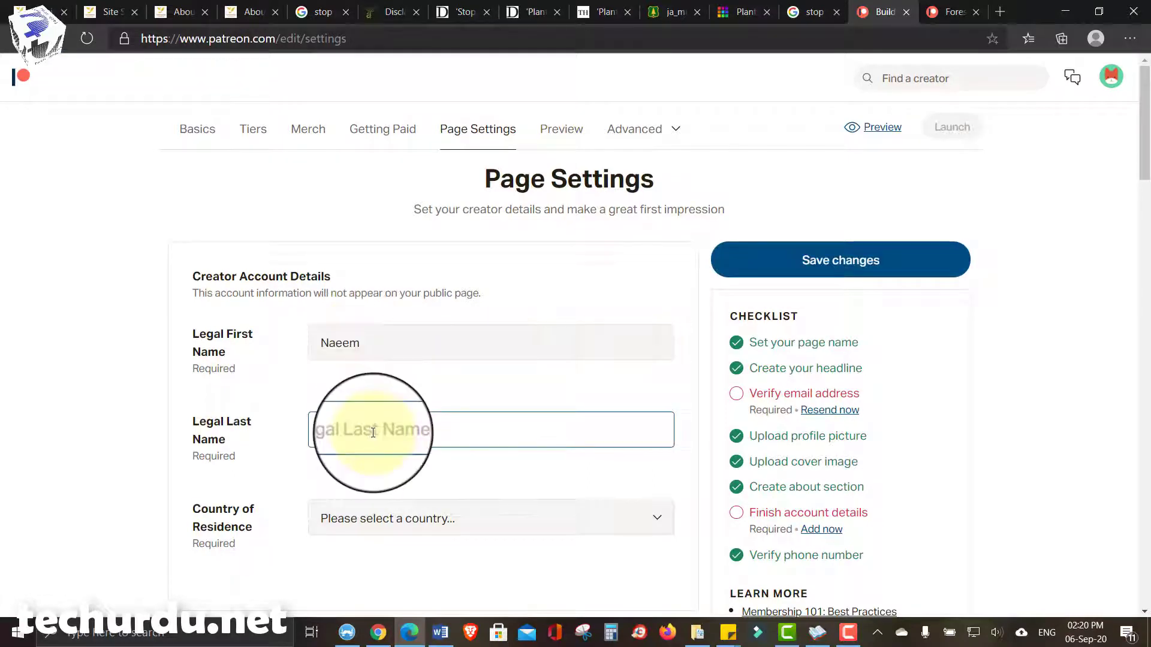
- Set Country of Residence to Pakistan, leaving the red brand colour unchanged
left_click(427, 515)
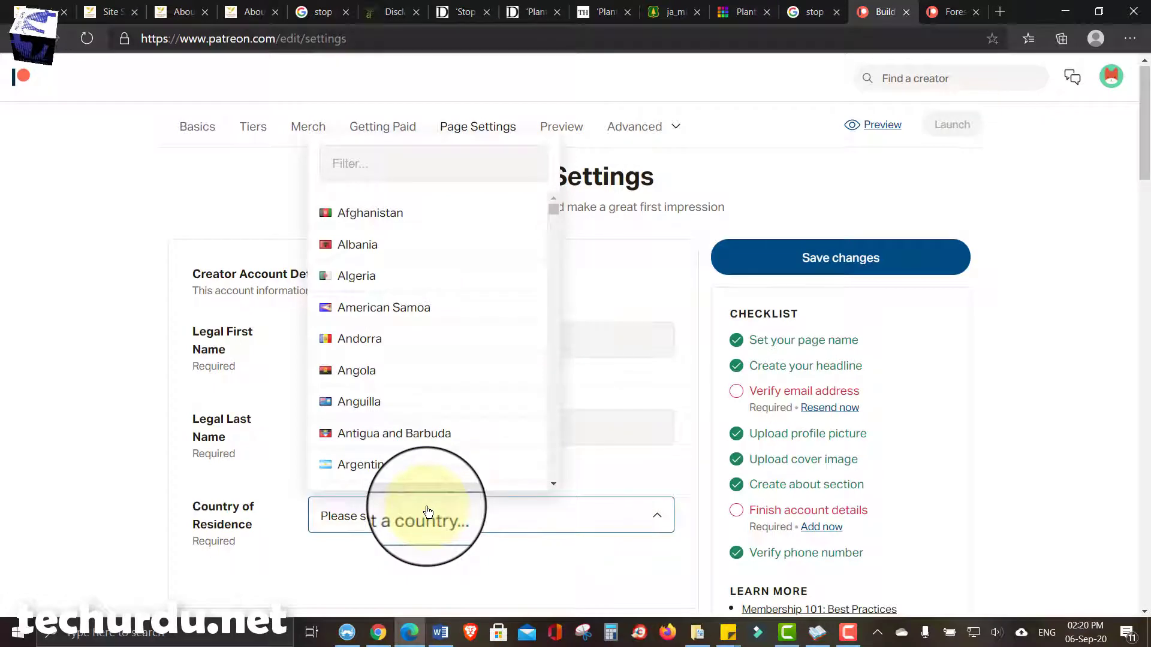
scroll(427, 514, "down", 4)
type("pak")
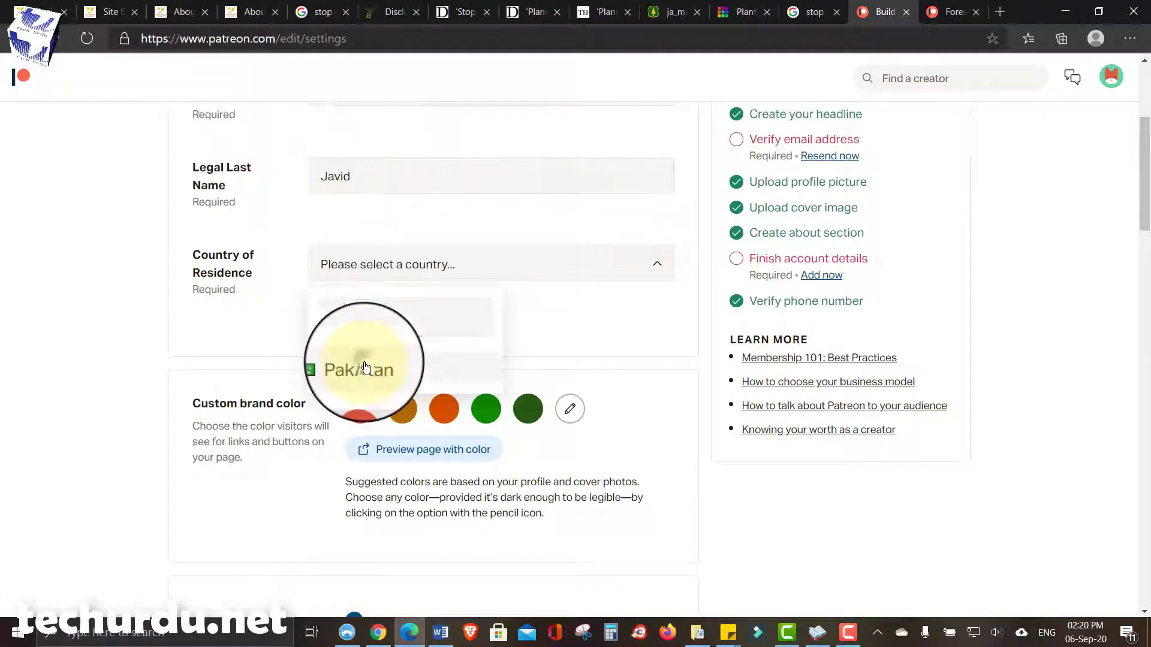
left_click(367, 367)
scroll(64, 315, "down", 1)
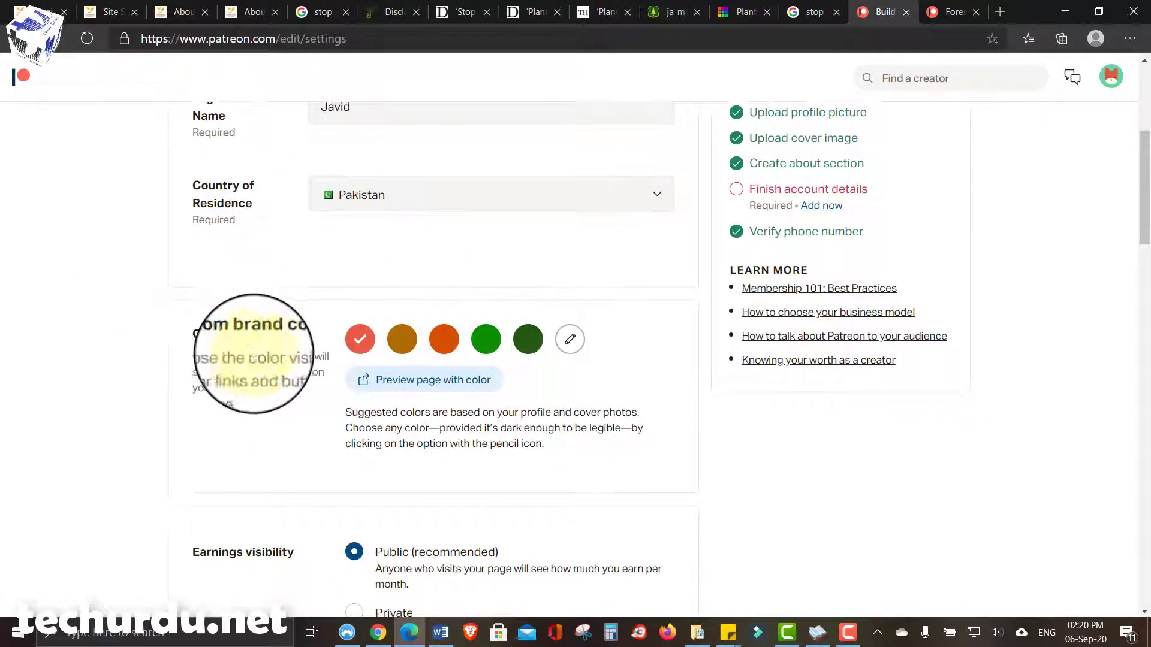
scroll(317, 347, "down", 1)
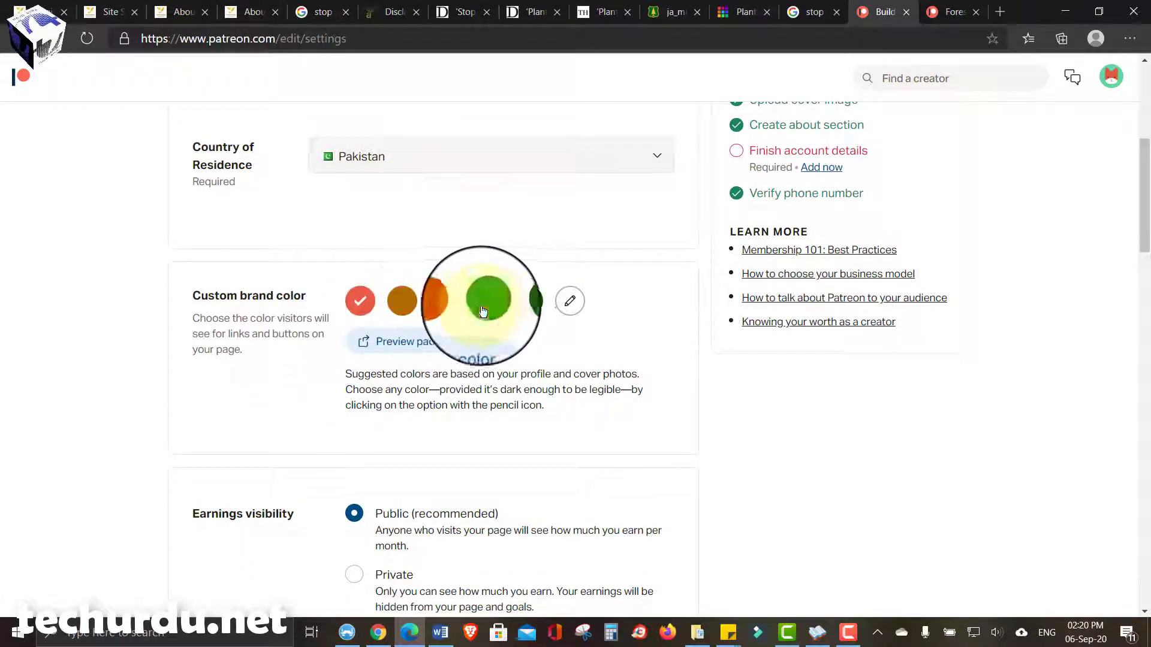
left_click(572, 304)
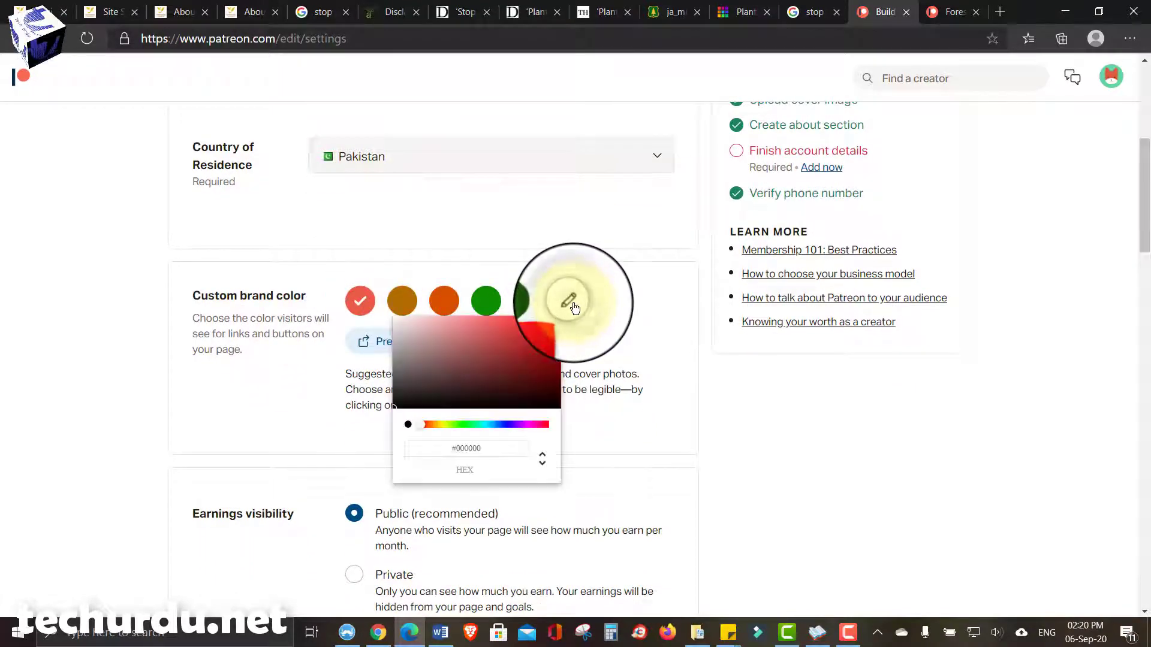
left_click(74, 374)
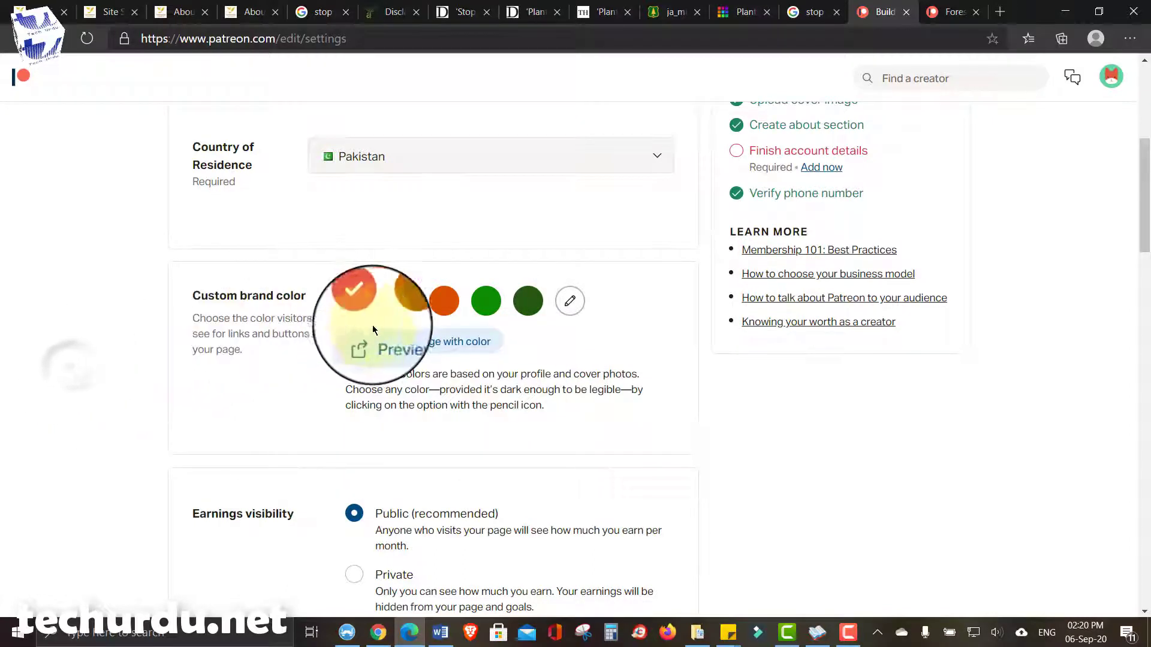
scroll(83, 329, "down", 2)
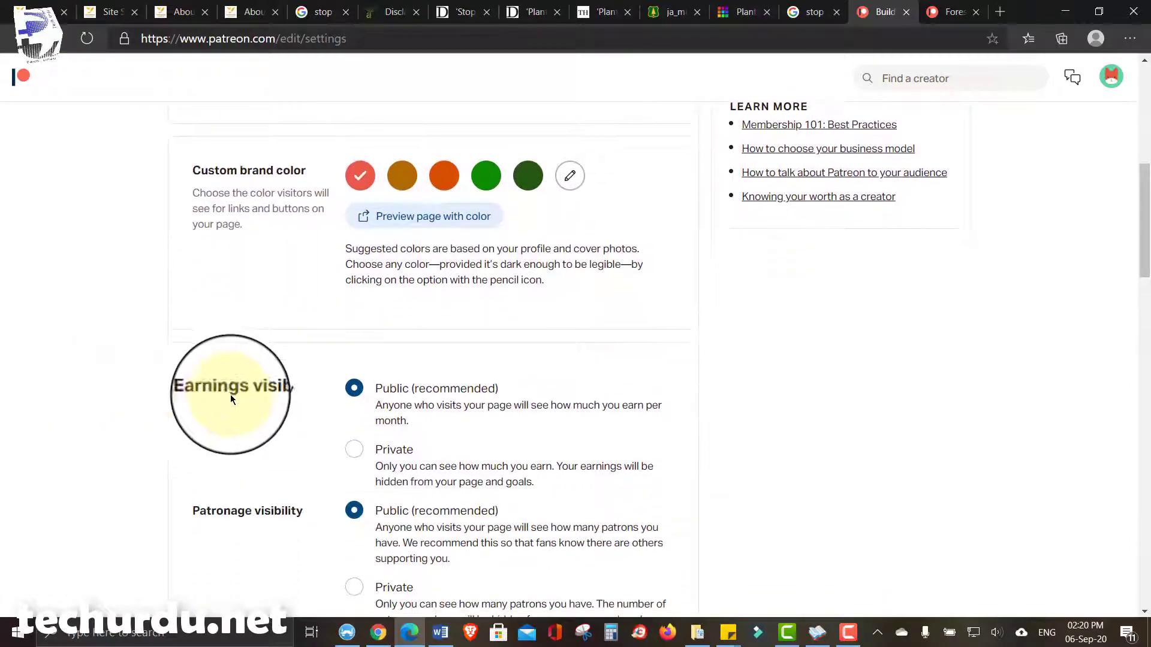
- Keep earnings and patronage visibility Public, select the empty Google Analytics ID field, and open a new tab
scroll(249, 385, "down", 1)
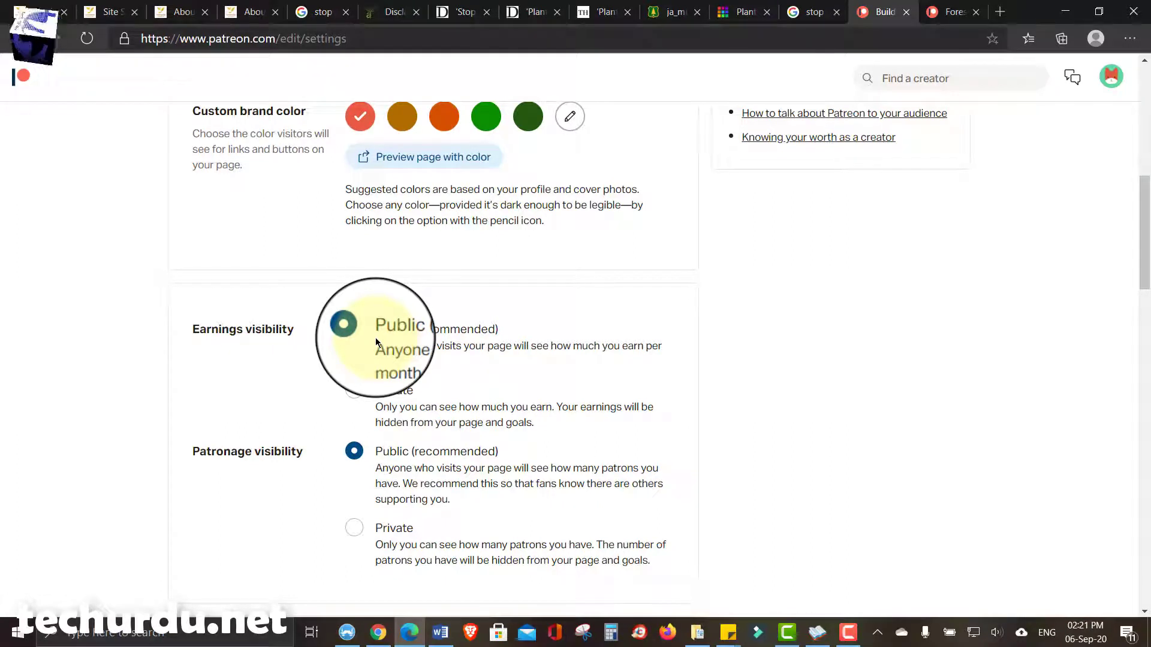
scroll(98, 303, "down", 2)
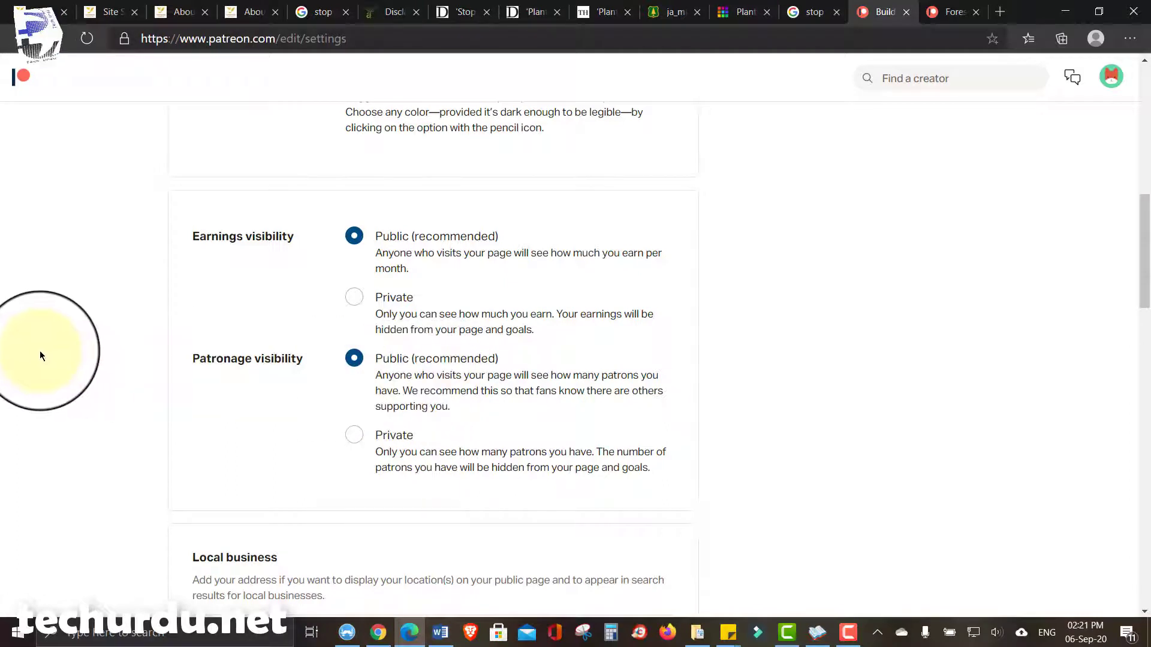
scroll(40, 351, "down", 1)
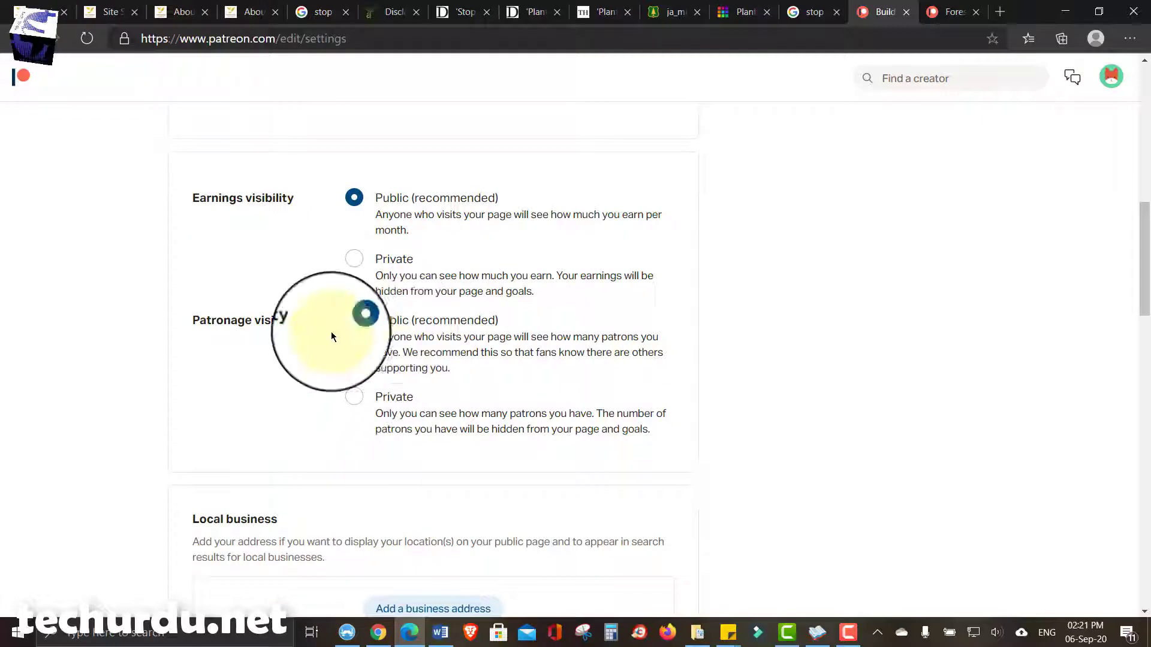
scroll(27, 331, "down", 1)
scroll(26, 331, "down", 5)
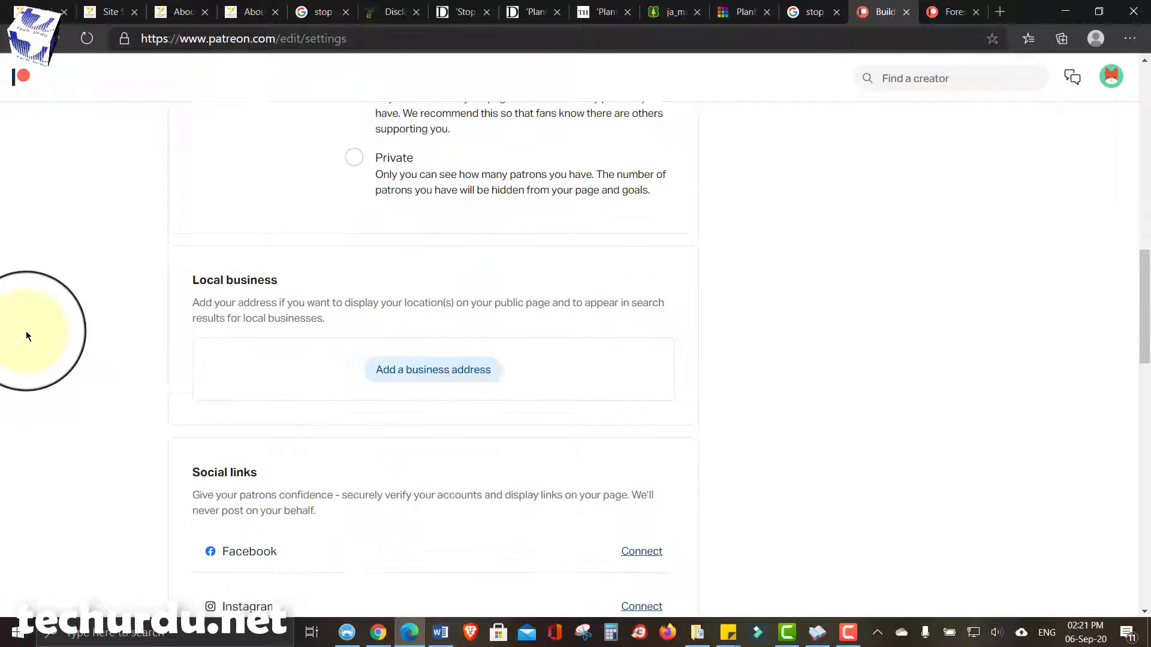
scroll(27, 331, "up", 2)
scroll(27, 331, "down", 1)
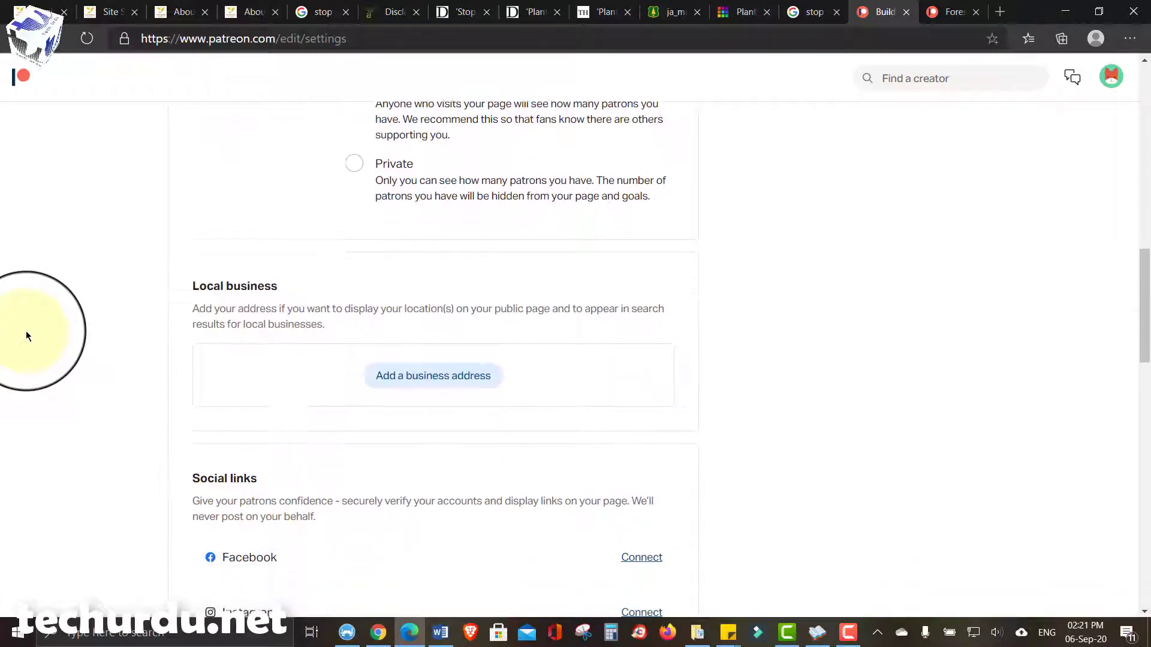
scroll(123, 354, "down", 3)
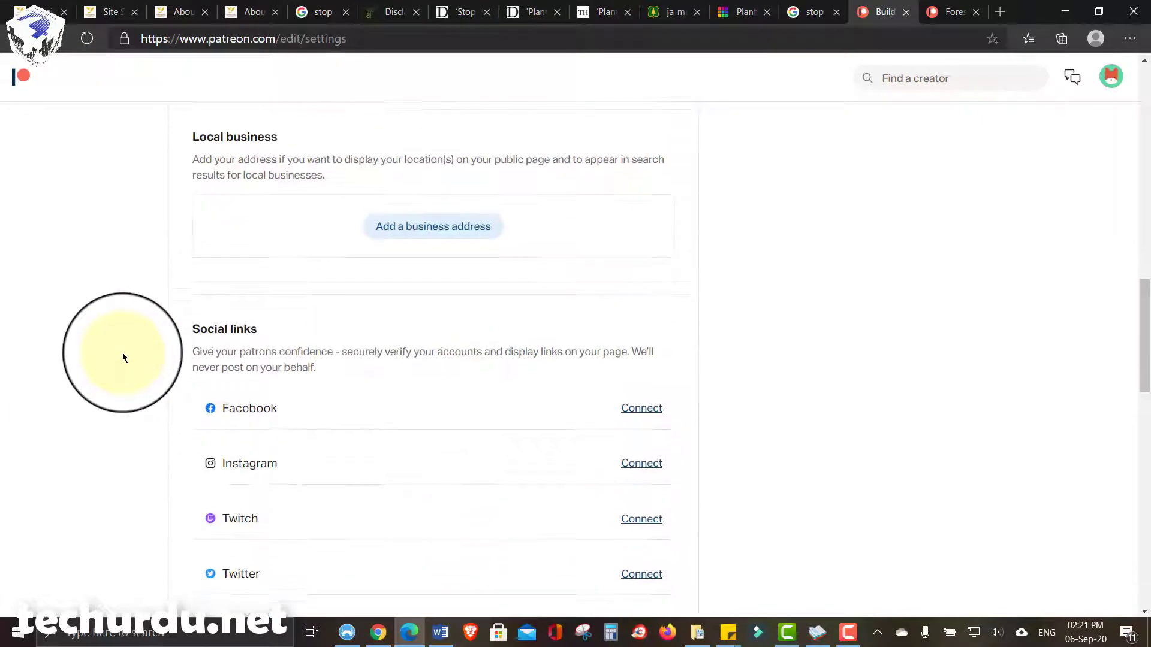
scroll(586, 438, "down", 3)
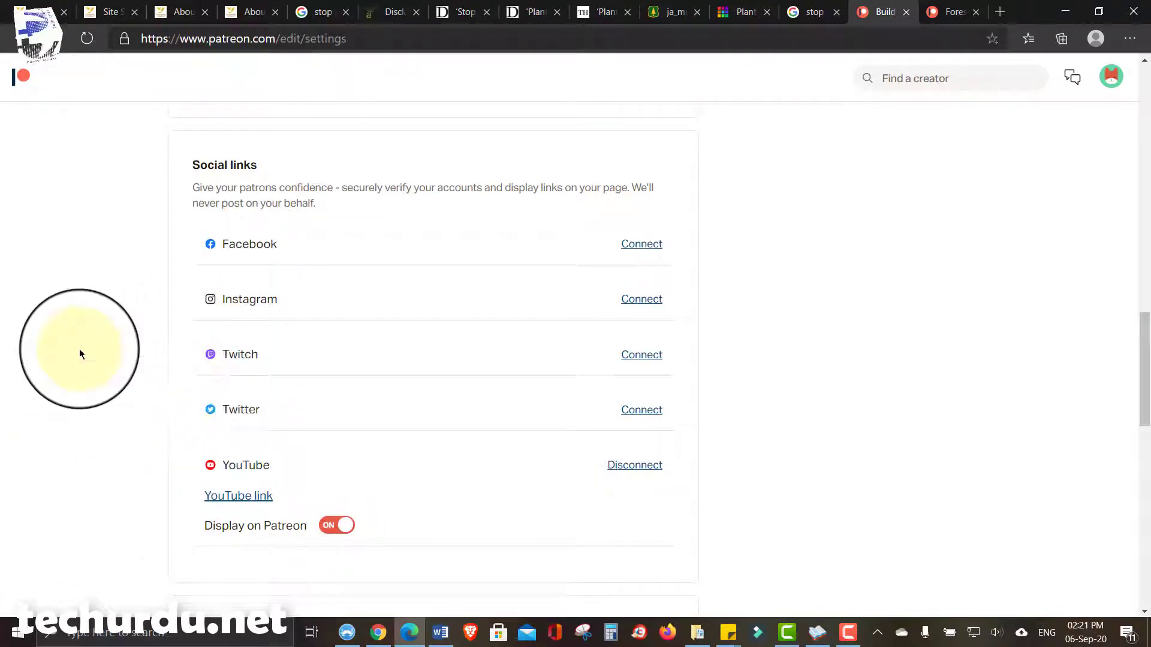
scroll(80, 351, "down", 5)
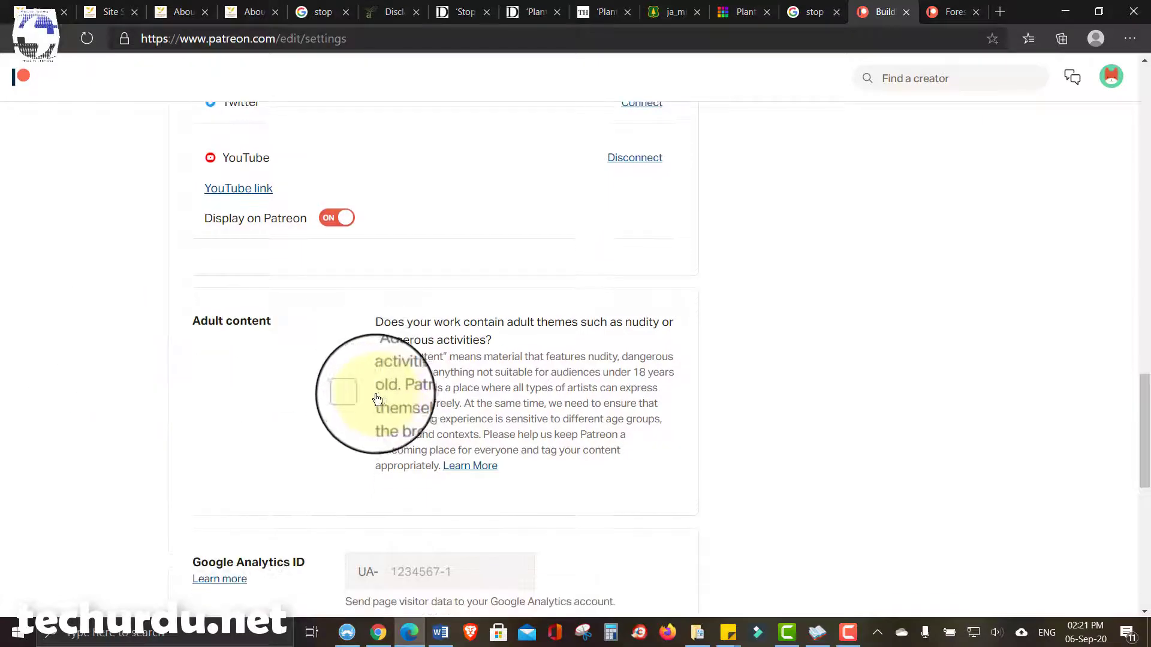
scroll(63, 375, "down", 4)
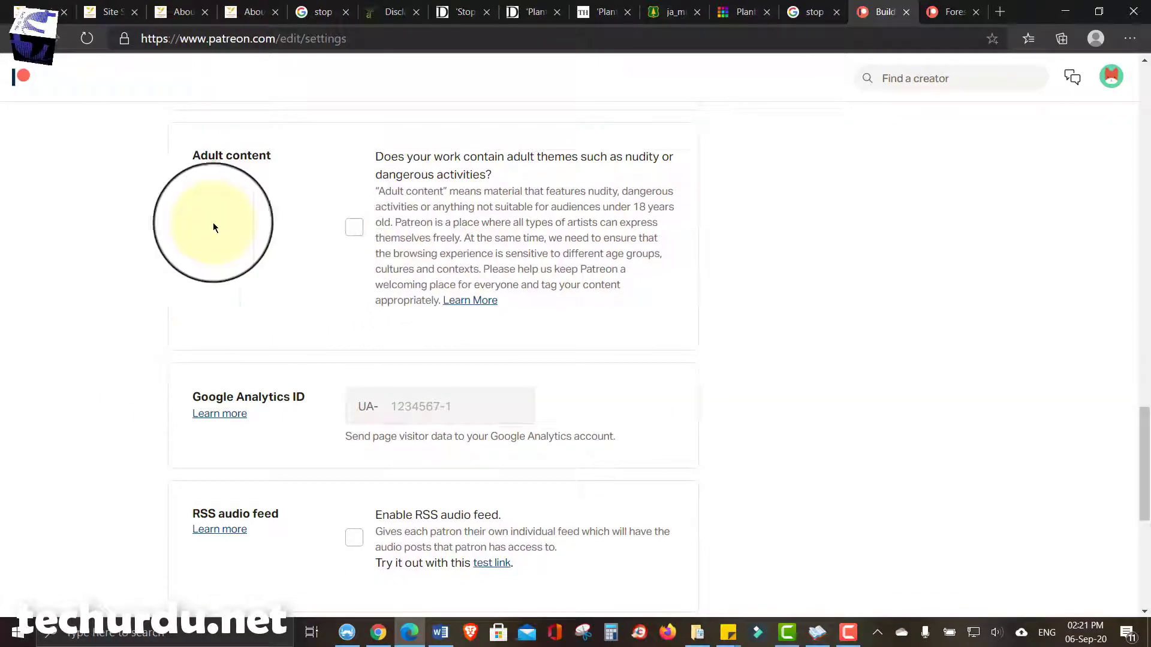
left_click(429, 354)
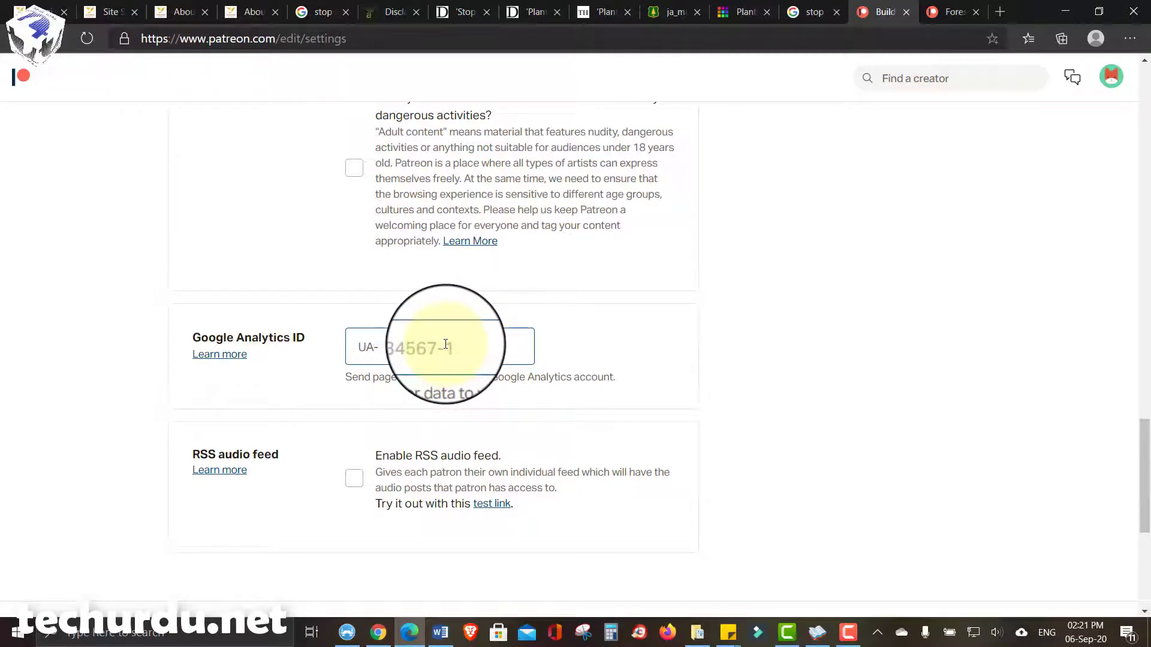
left_click(1005, 12)
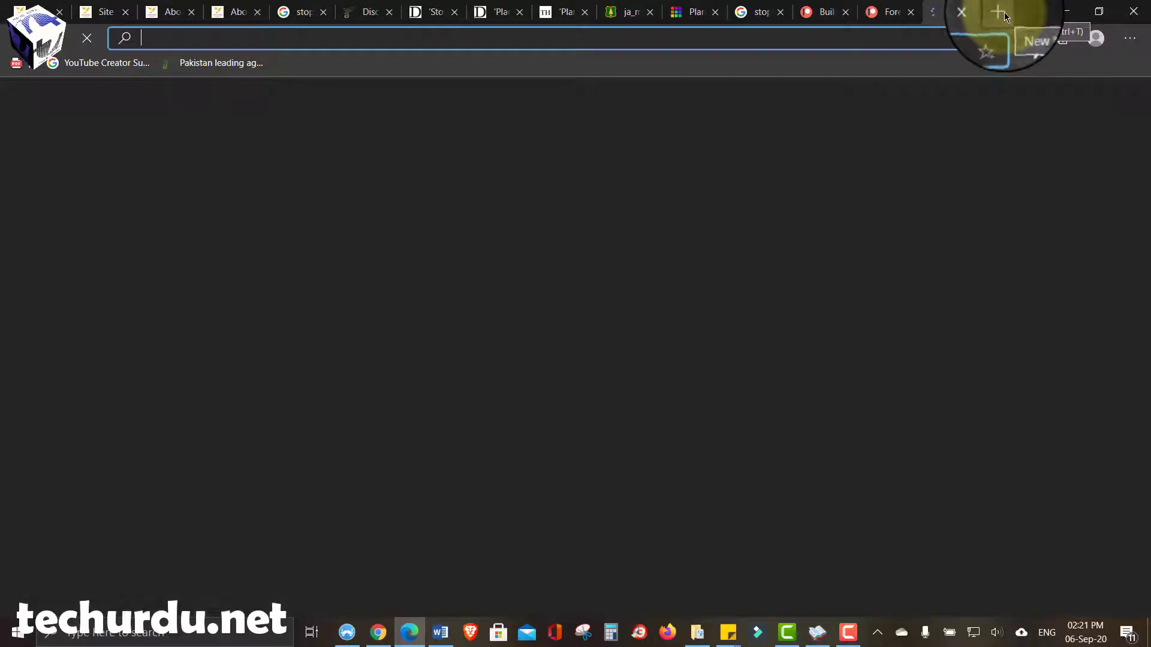
- Copy the Forestrypedia Tracking ID from Google Analytics Admin > Tracking Code, then return to Patreon
type("google an")
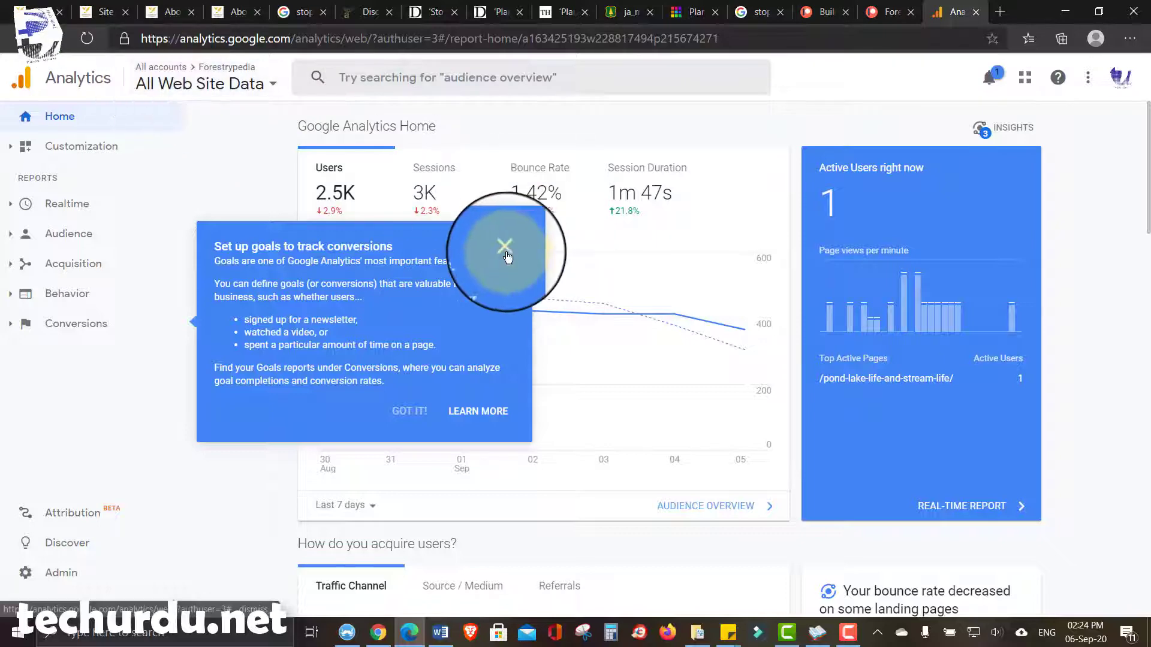
left_click(413, 412)
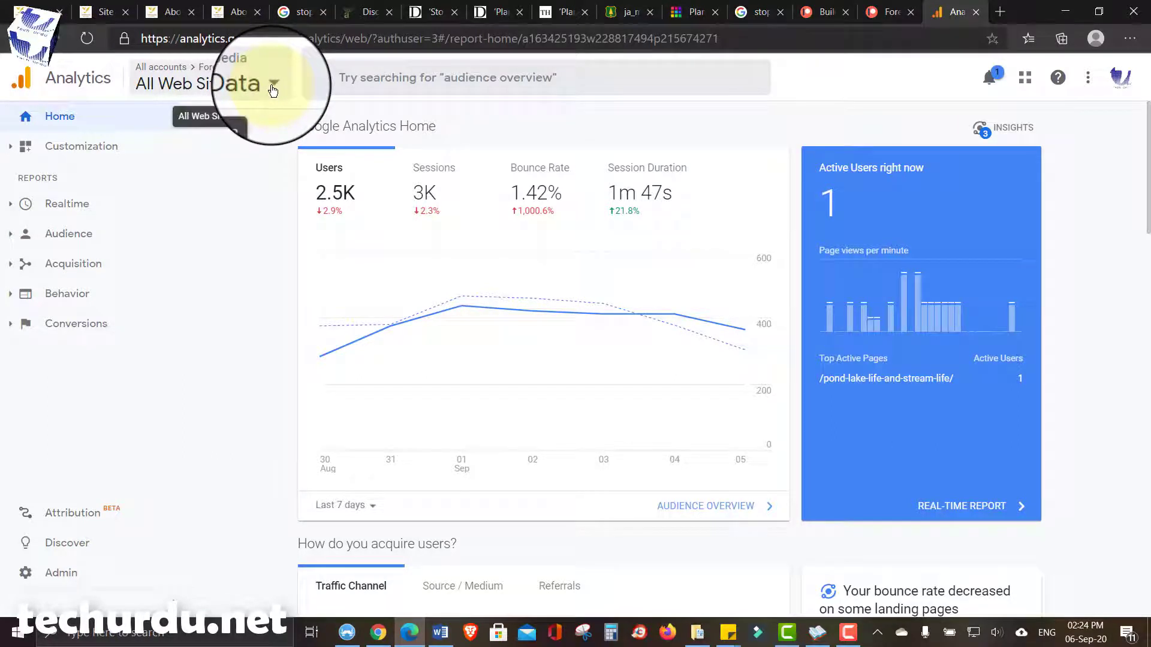
left_click(70, 579)
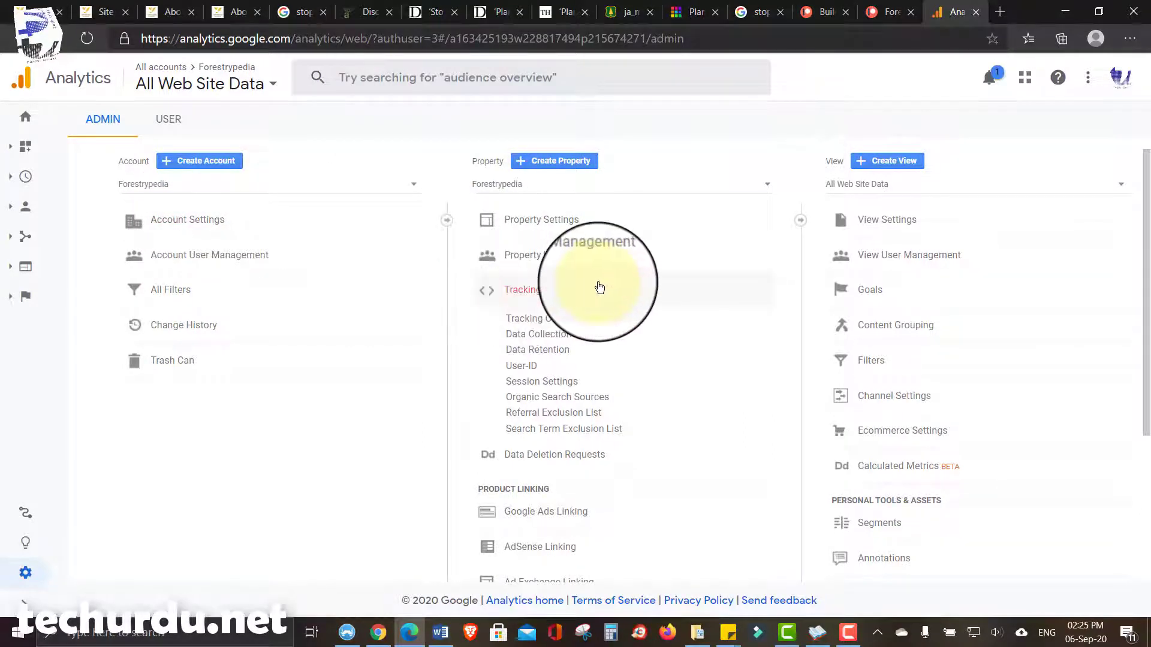
left_click(527, 325)
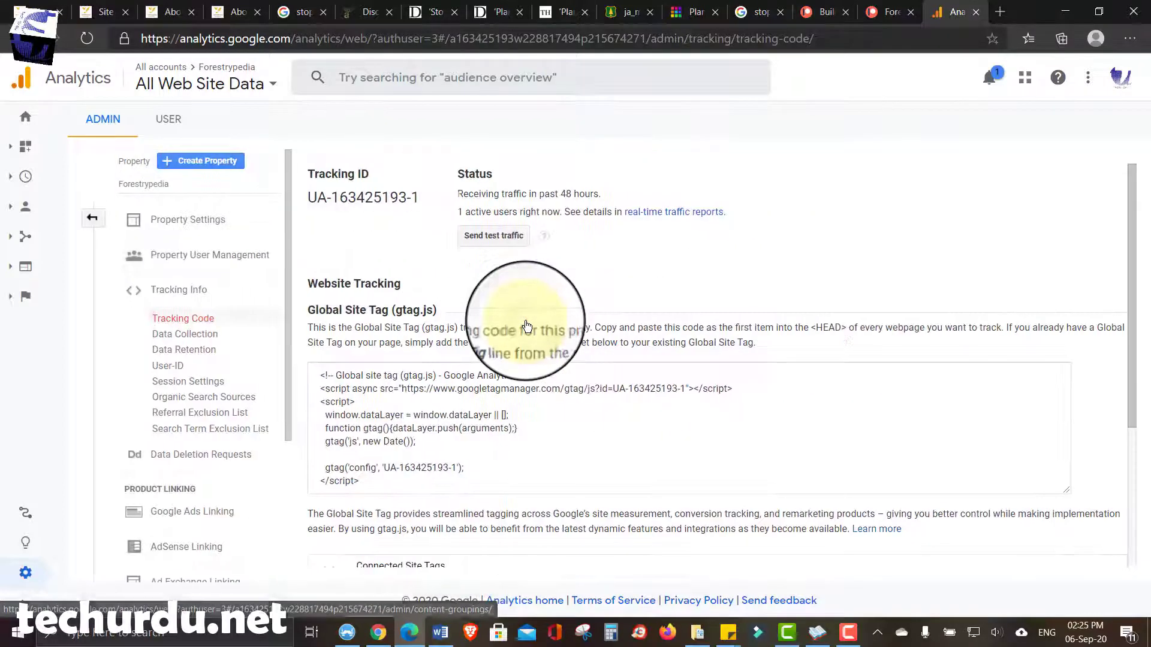
left_click_drag(420, 198, 311, 193)
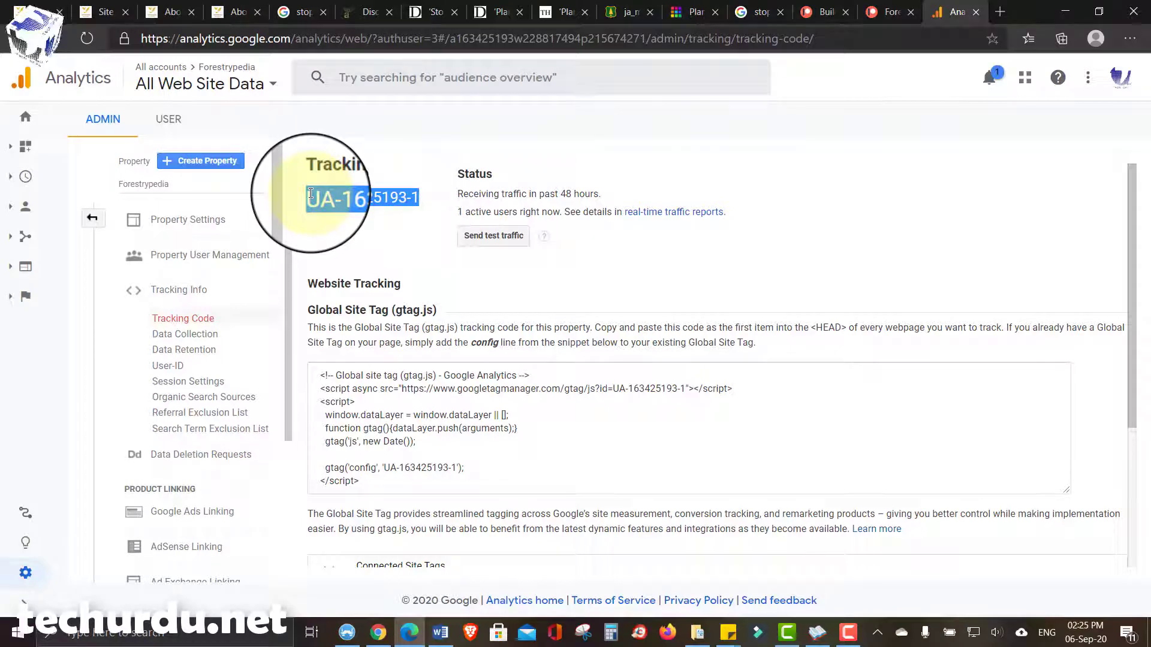
left_click(820, 15)
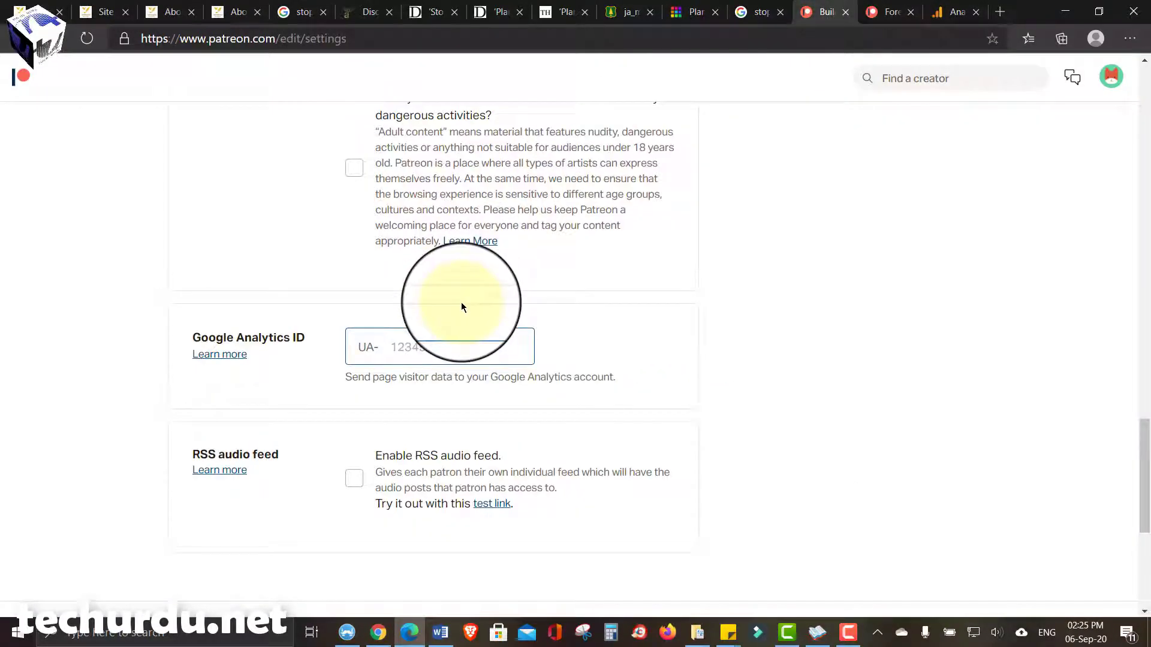
- Paste the tracking ID into the Google Analytics ID field, save, and open the Preview
key("ctrl+v")
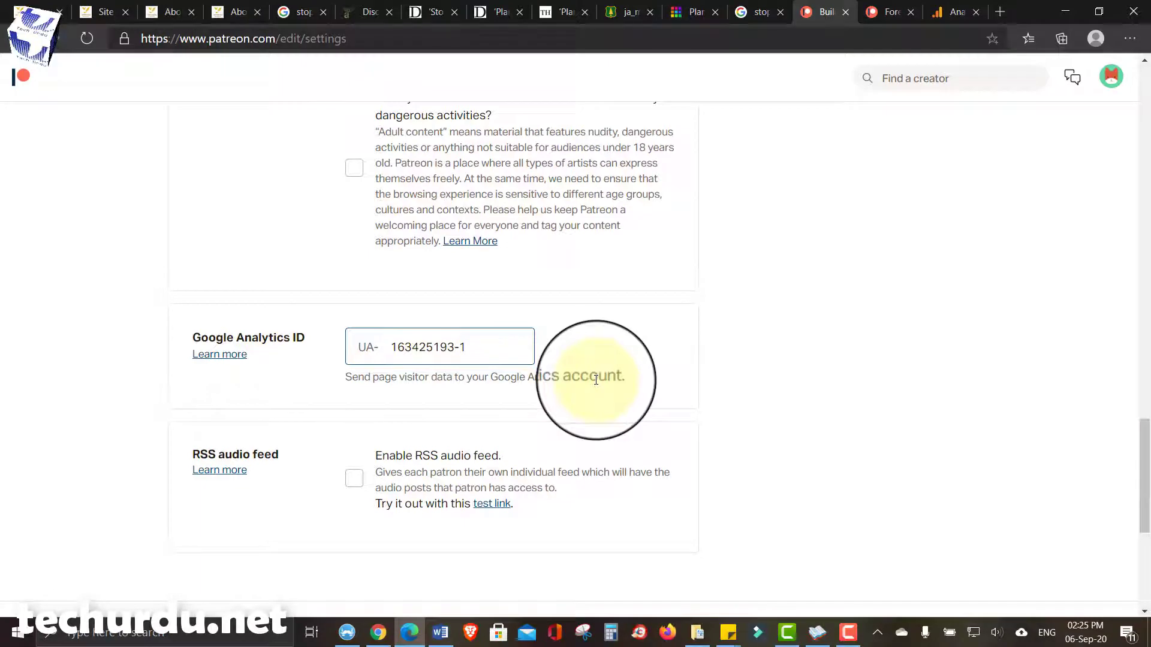
scroll(664, 383, "down", 1)
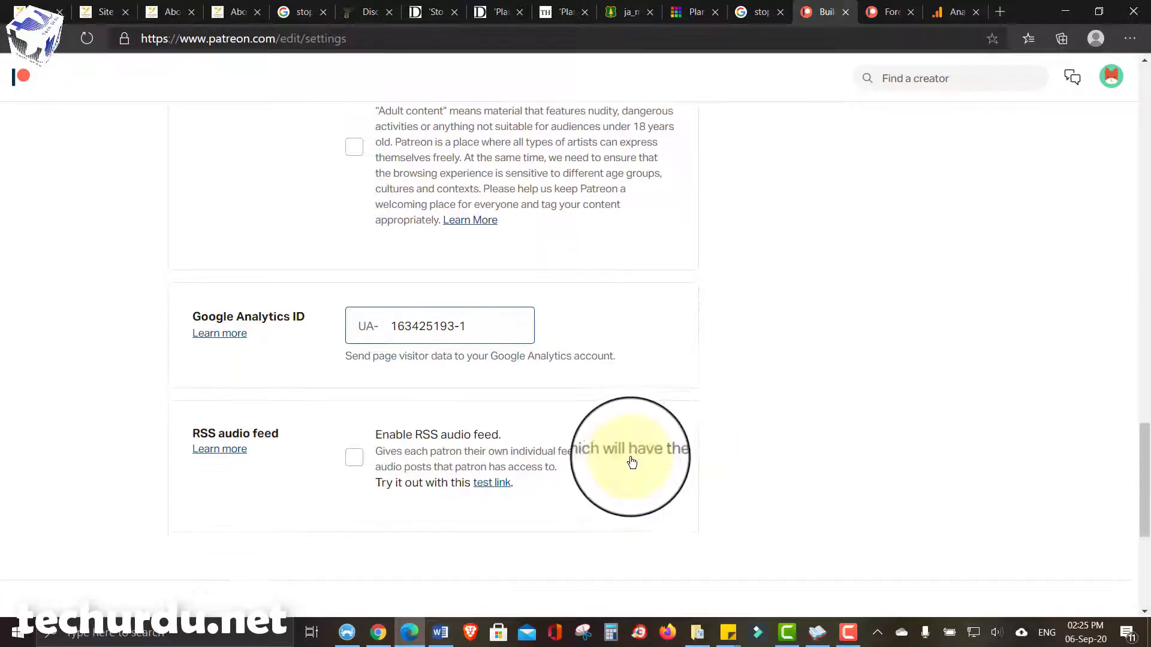
scroll(729, 473, "up", 10)
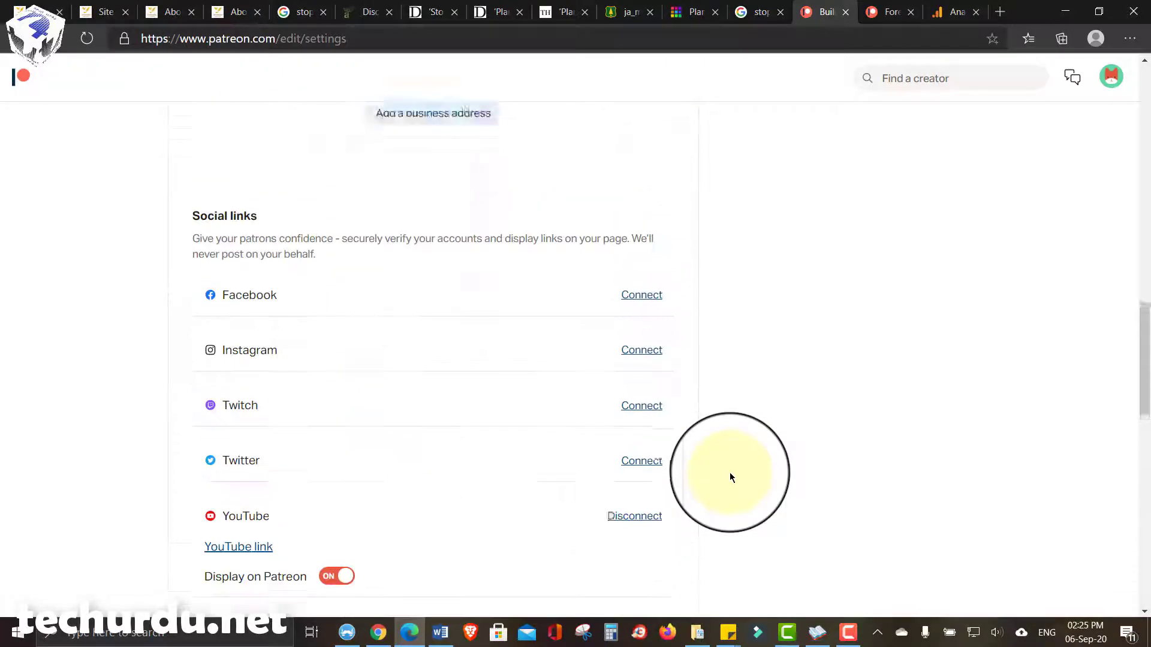
scroll(730, 477, "up", 2)
scroll(729, 473, "up", 15)
left_click(810, 269)
left_click(559, 132)
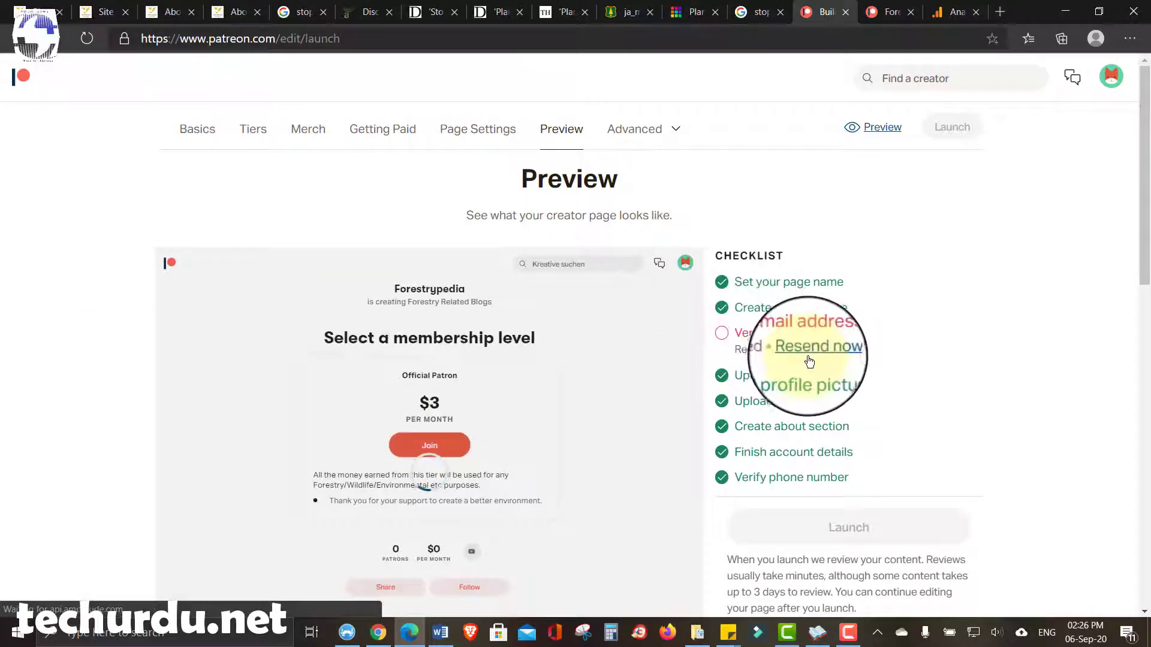
- Open the Forestrypedia page as fans see it from the Preview checklist
scroll(101, 339, "down", 5)
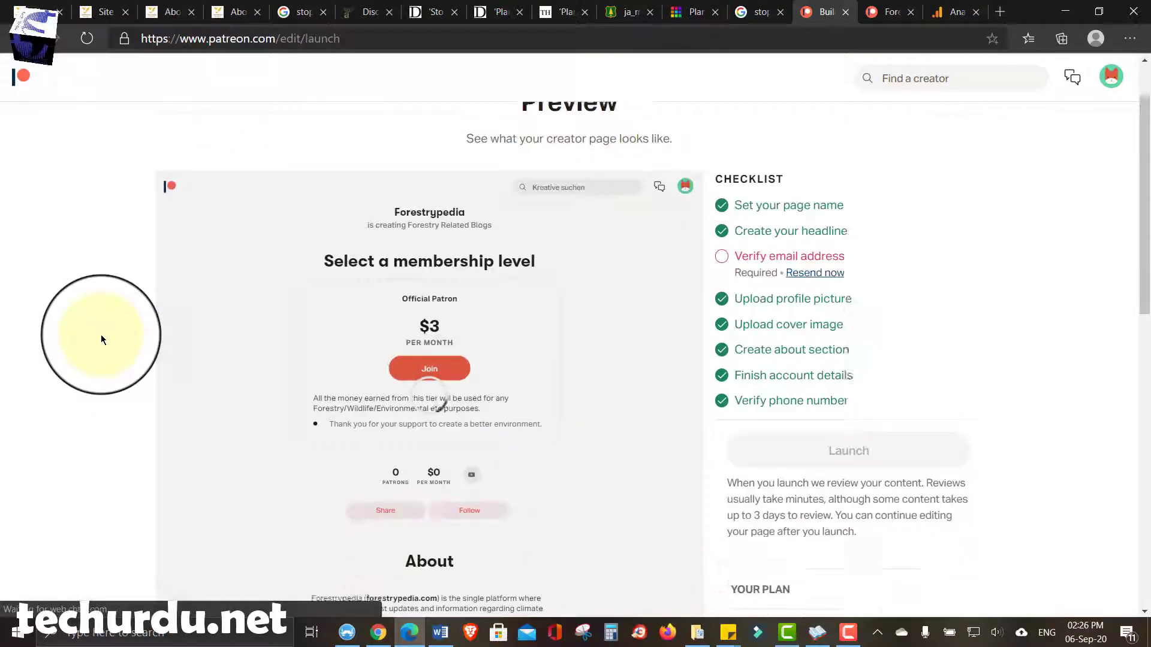
scroll(60, 330, "up", 5)
scroll(23, 322, "down", 6)
scroll(23, 315, "up", 6)
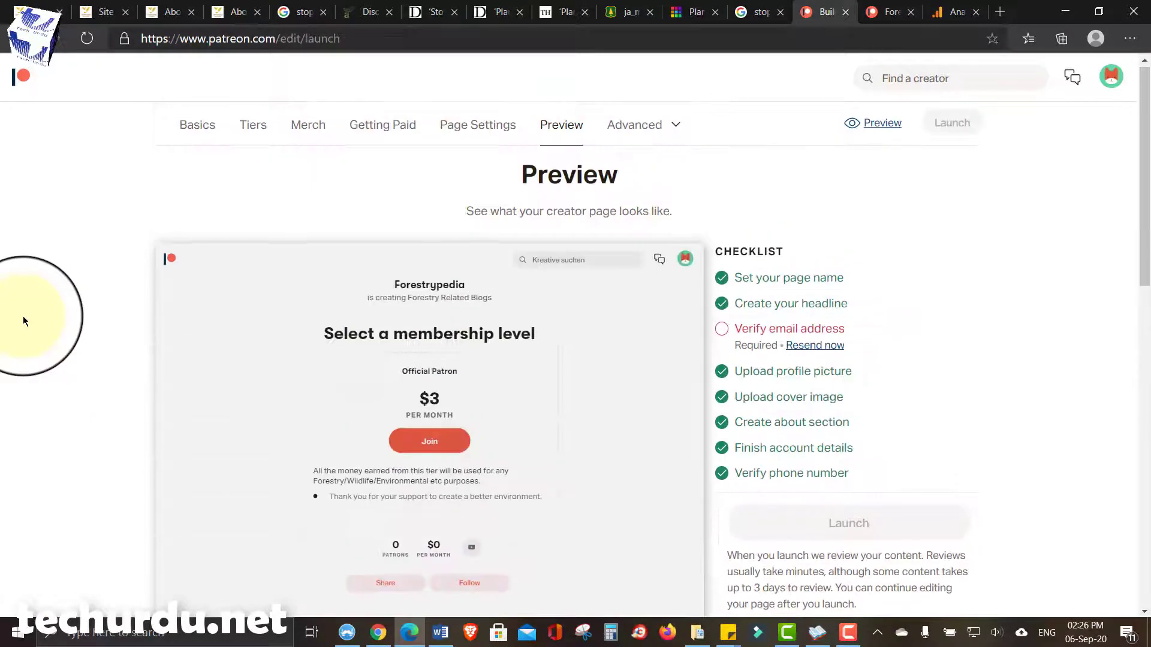
left_click(361, 351)
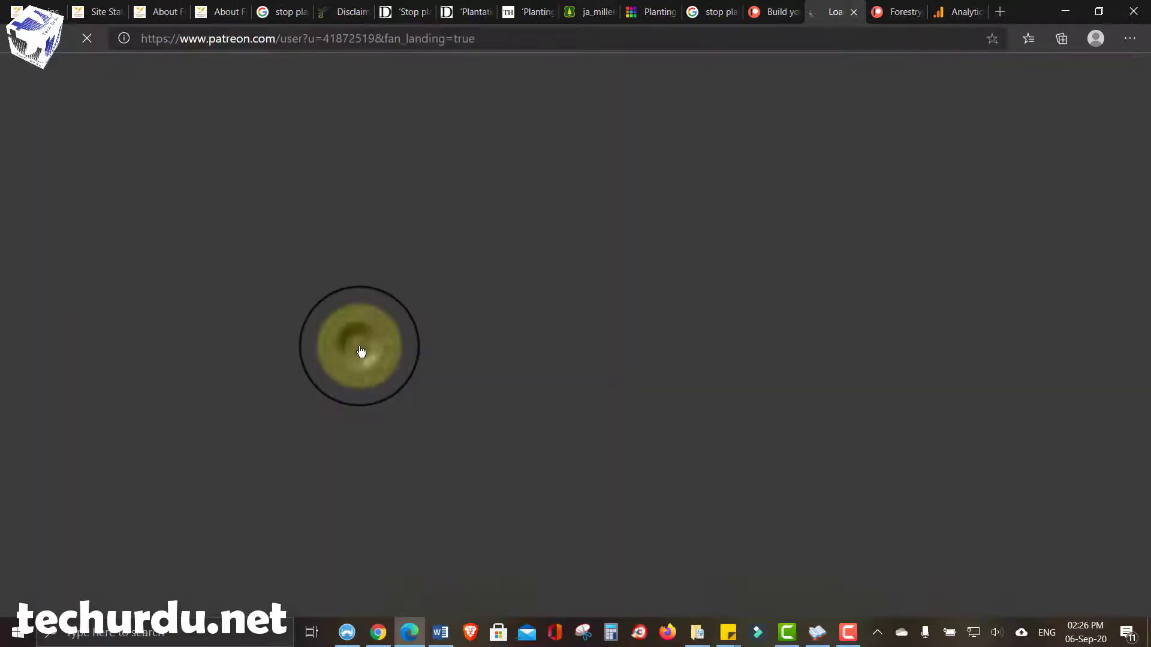
- Look through the public Forestrypedia page, then return to the Build your page tab
scroll(162, 289, "down", 2)
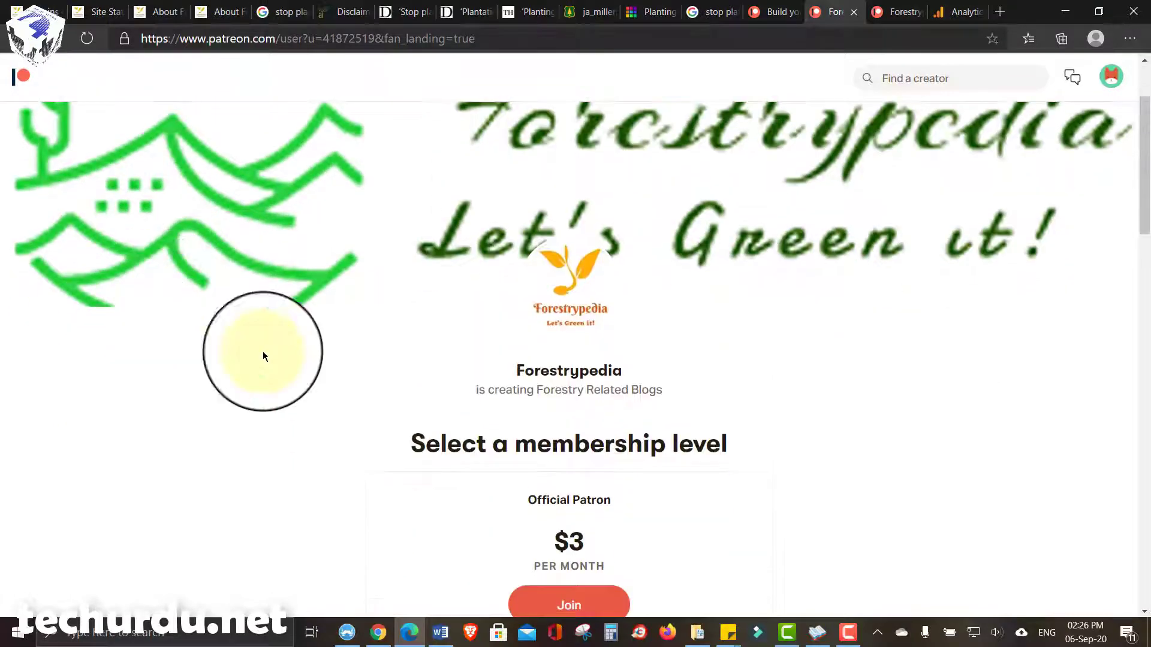
scroll(249, 406, "down", 3)
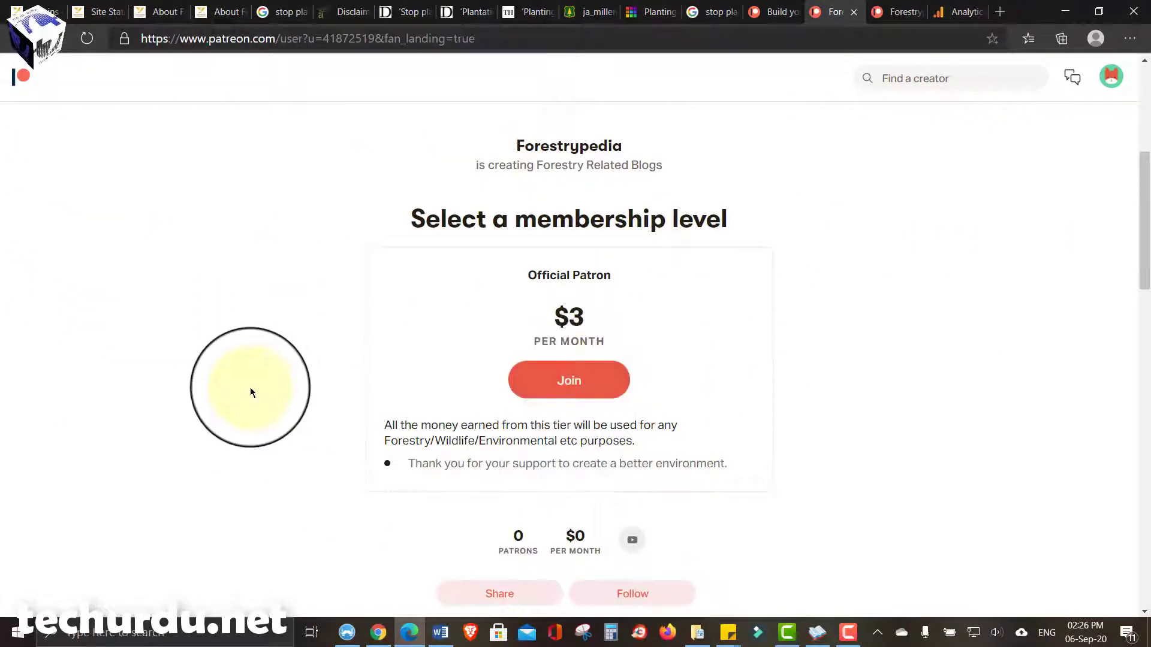
scroll(250, 390, "down", 2)
scroll(240, 418, "down", 7)
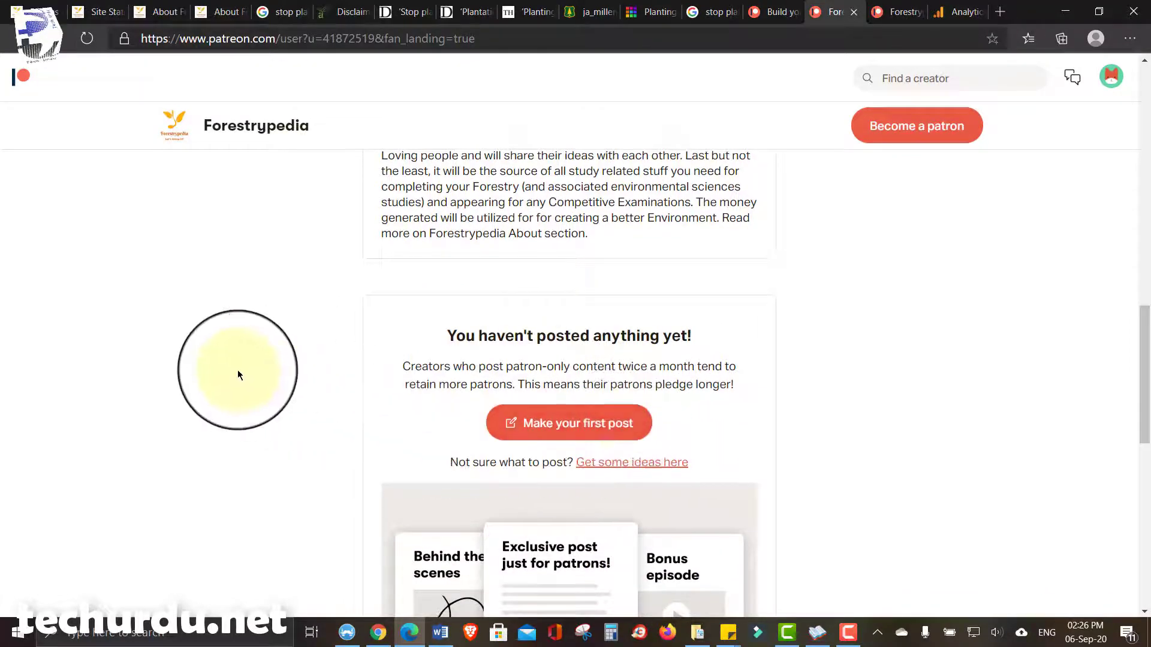
scroll(238, 369, "down", 1)
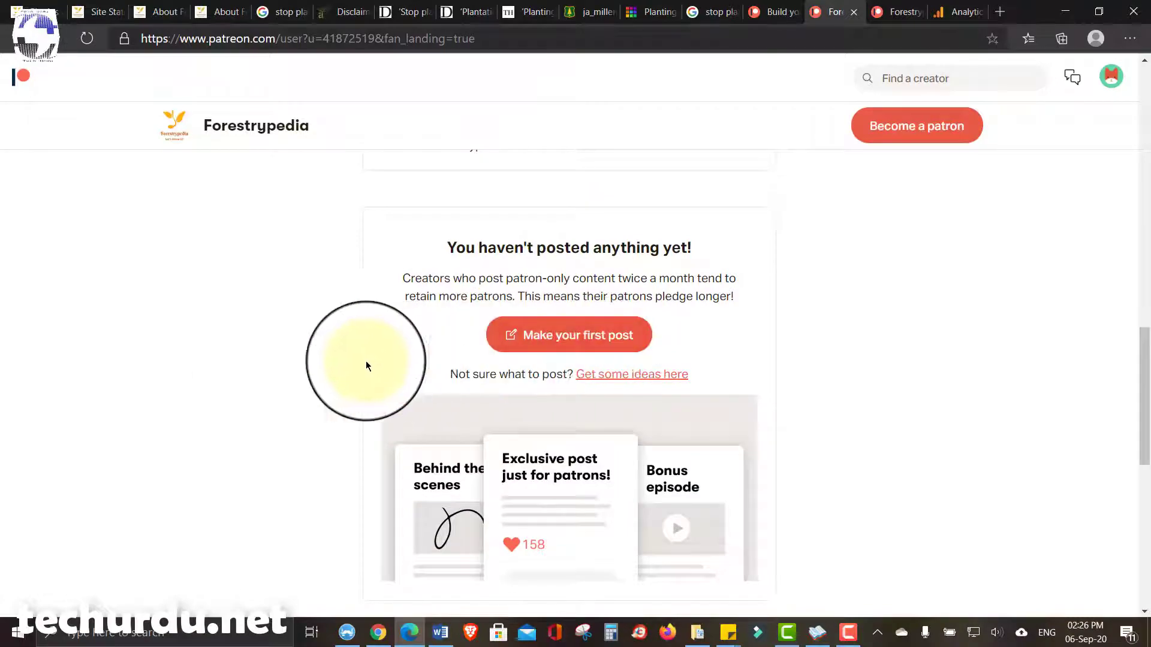
scroll(300, 354, "down", 7)
scroll(284, 316, "up", 10)
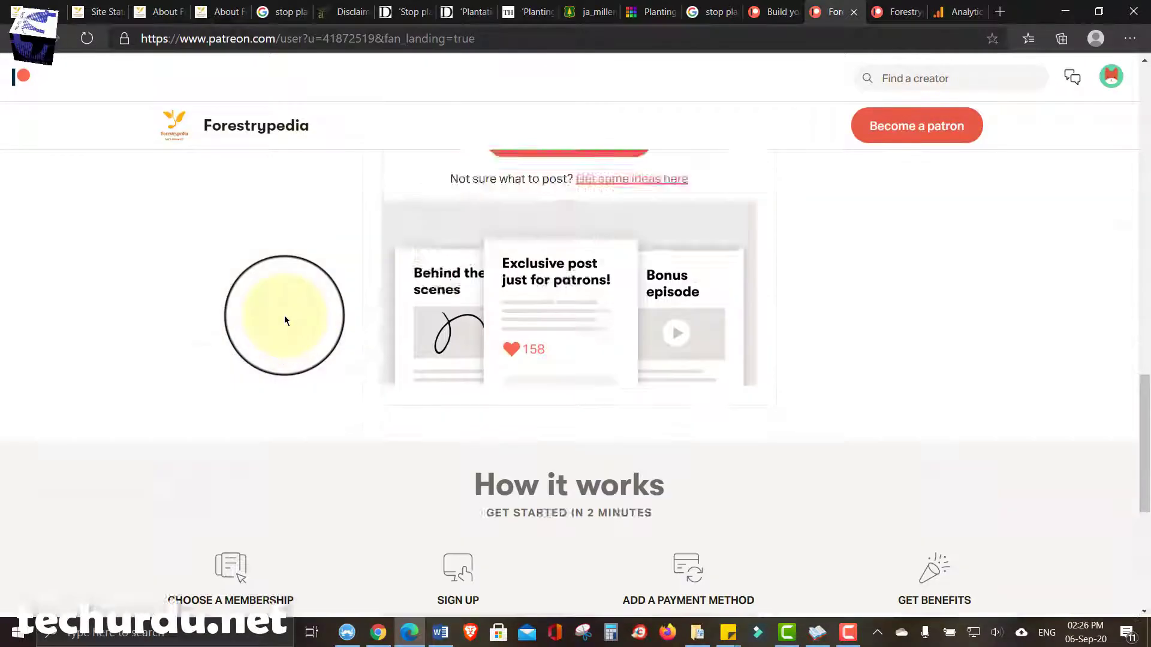
scroll(285, 317, "down", 10)
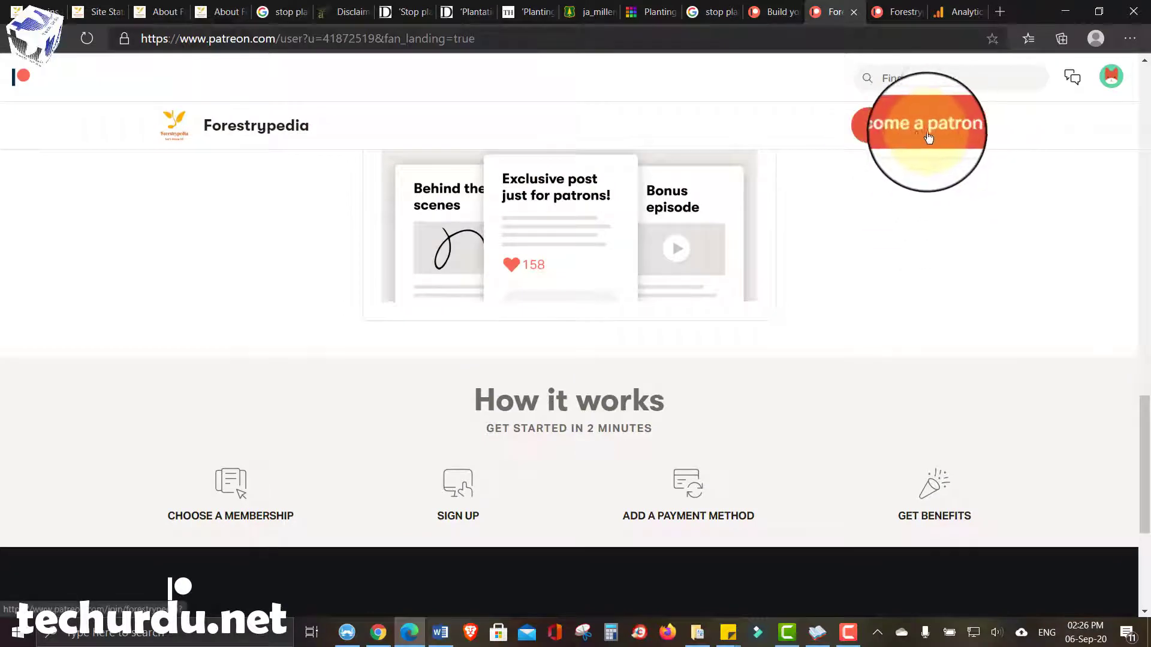
scroll(250, 230, "up", 10)
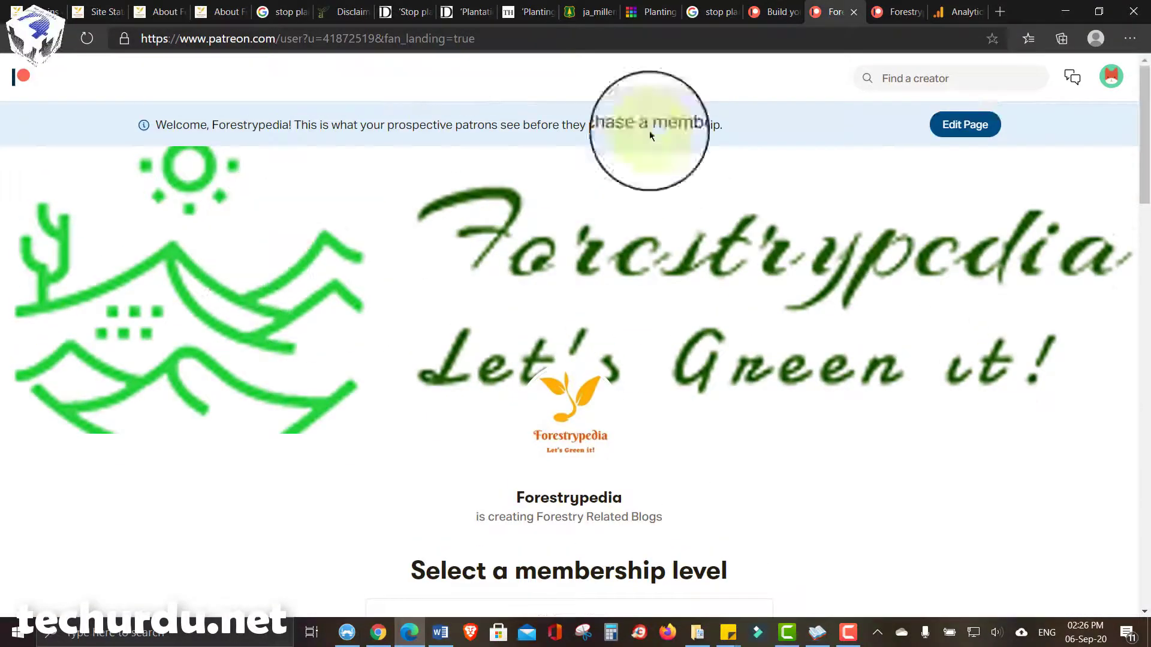
left_click(773, 12)
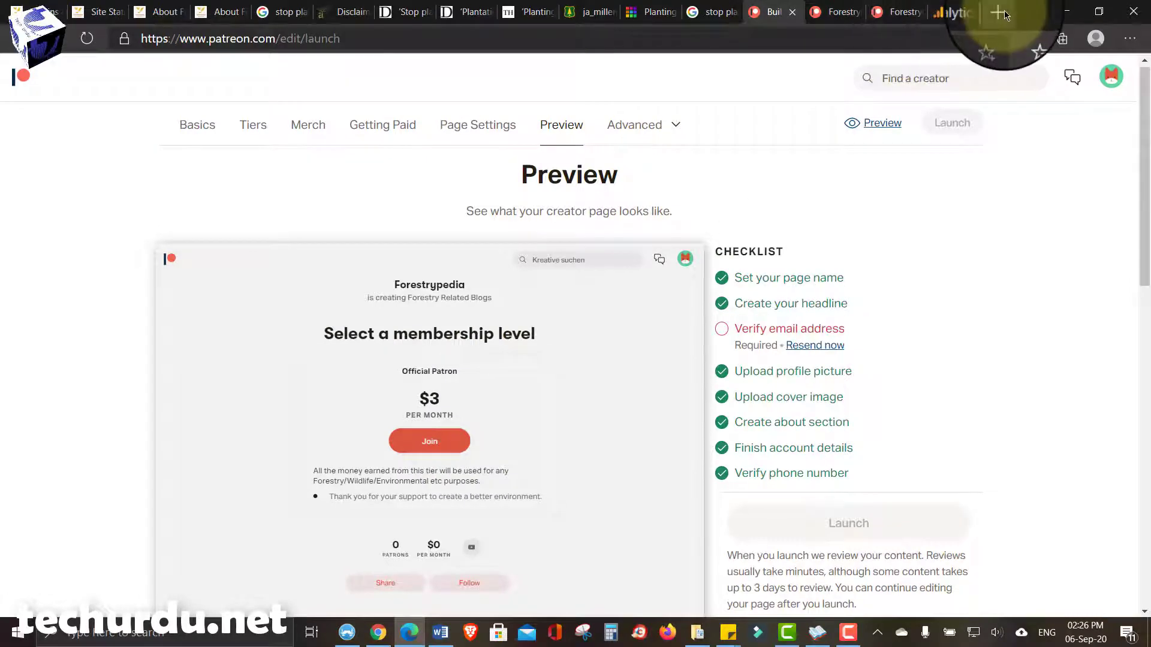
- Open Patreon's 'Confirm your email' message in Gmail and confirm the address
mouse_move(534, 528)
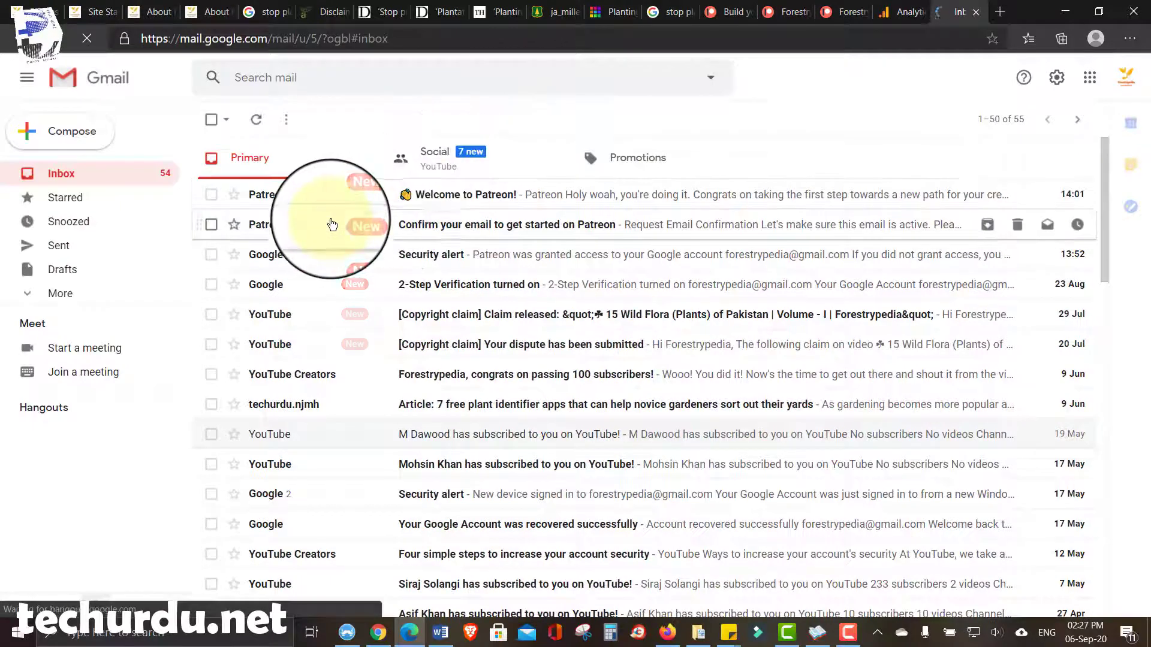
left_click(498, 230)
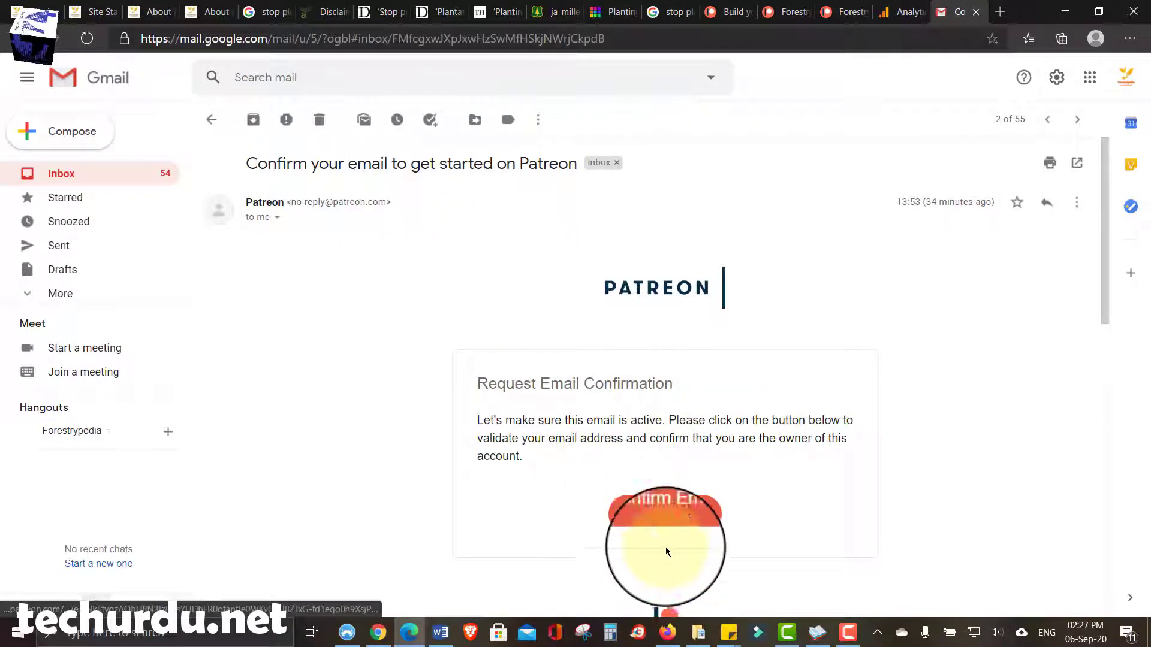
left_click(673, 526)
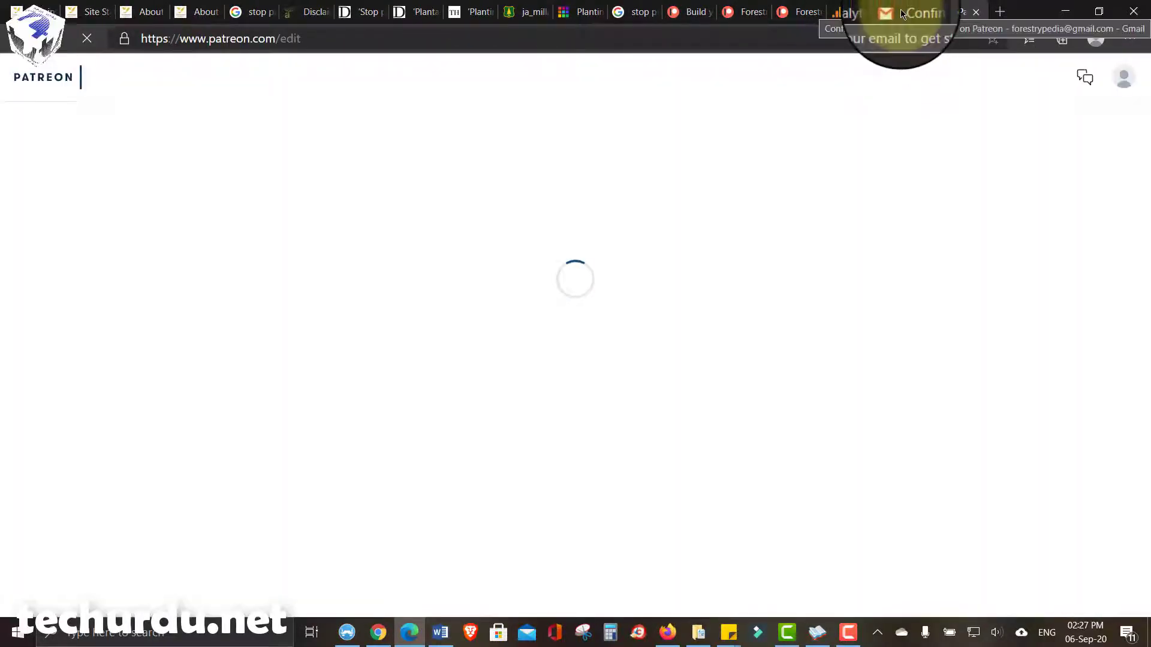
- Open the Welcome to Patreon email from the inbox and choose Finish my page
left_click(902, 14)
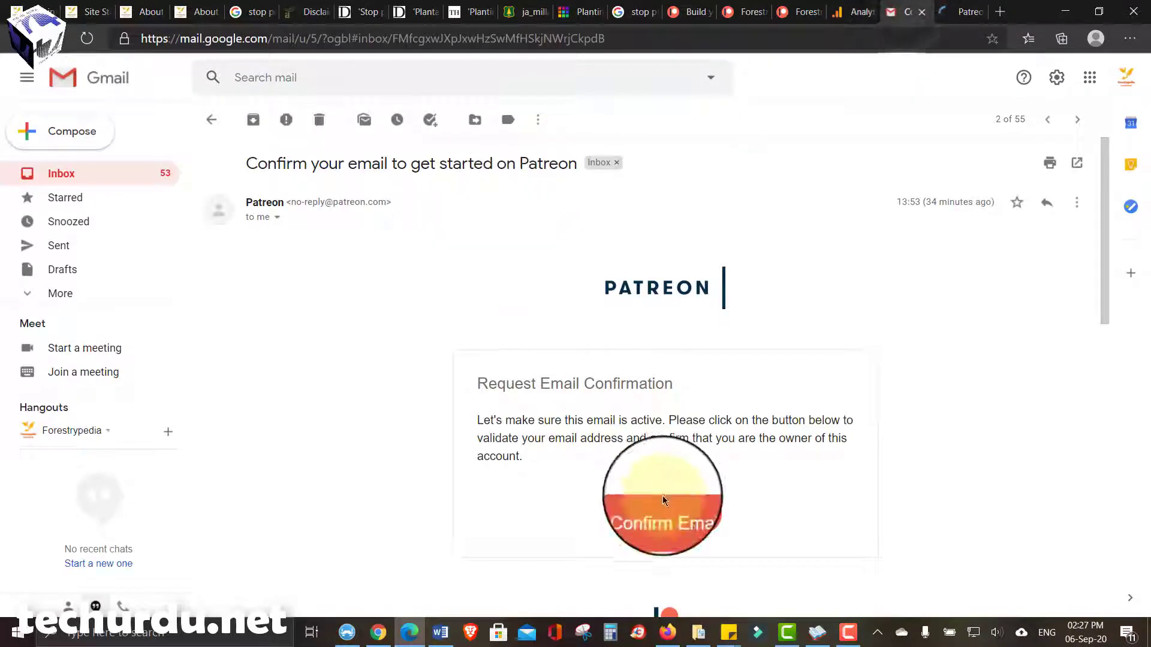
left_click(210, 119)
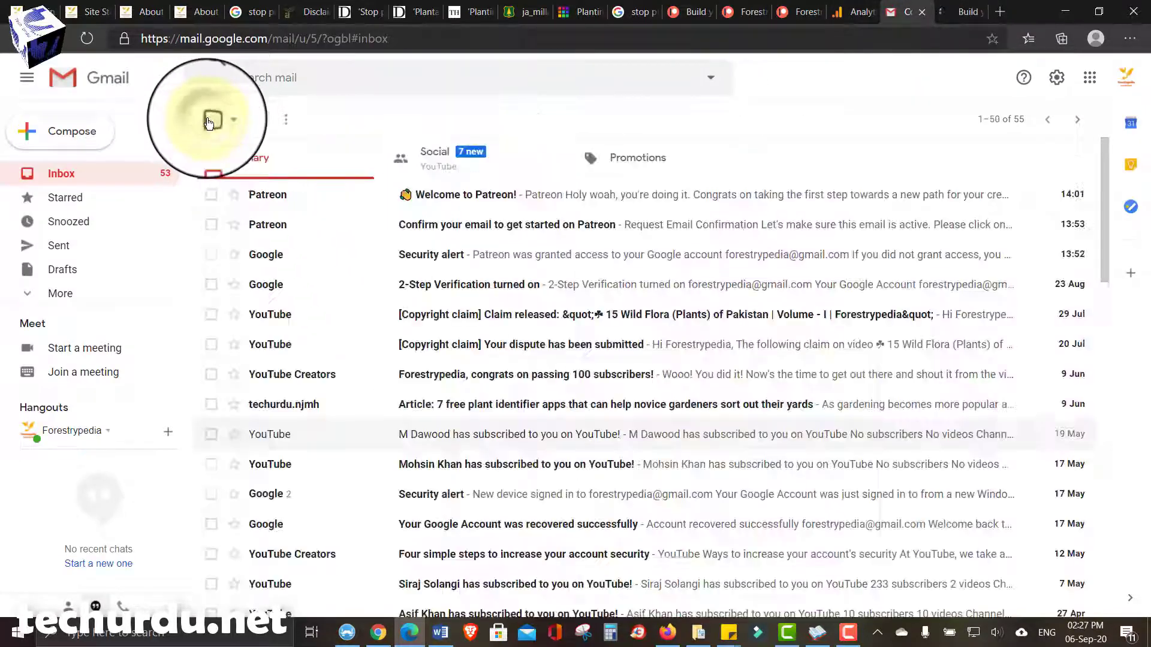
left_click(446, 201)
scroll(357, 361, "down", 3)
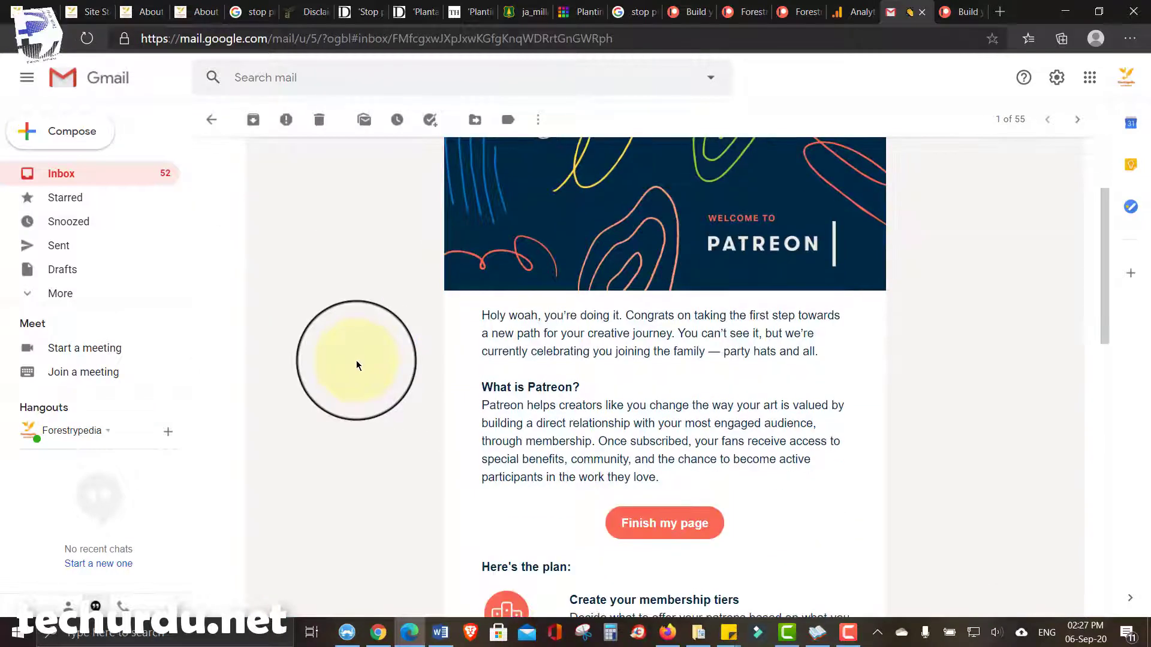
scroll(356, 361, "down", 4)
scroll(356, 361, "down", 2)
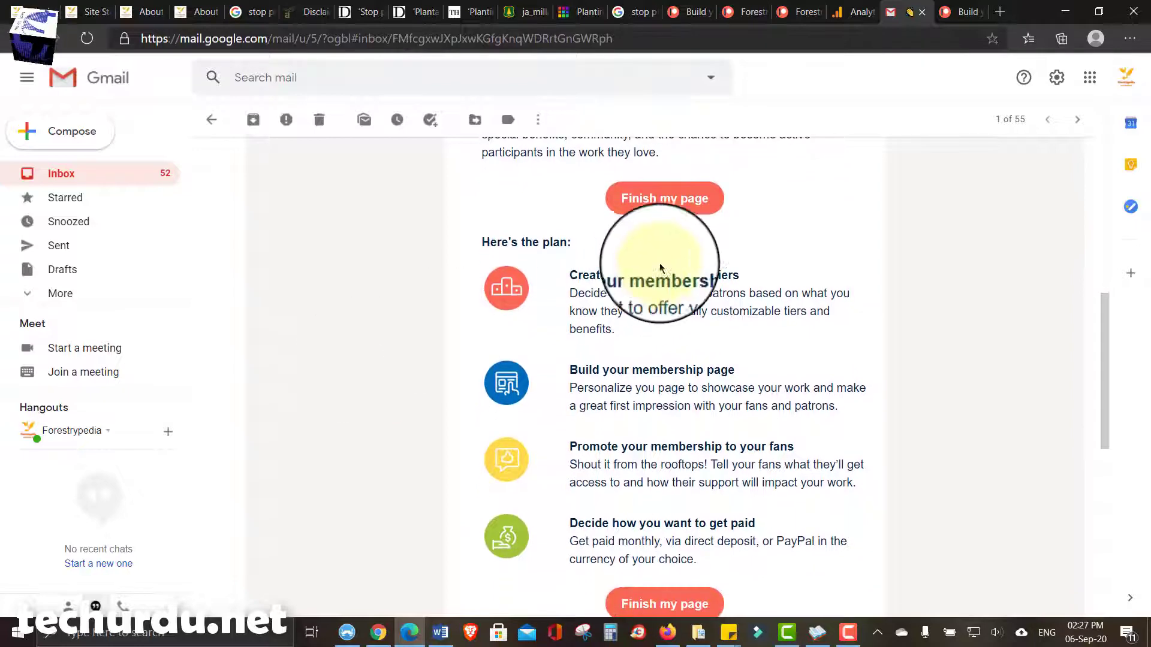
scroll(340, 200, "up", 3)
scroll(570, 380, "down", 2)
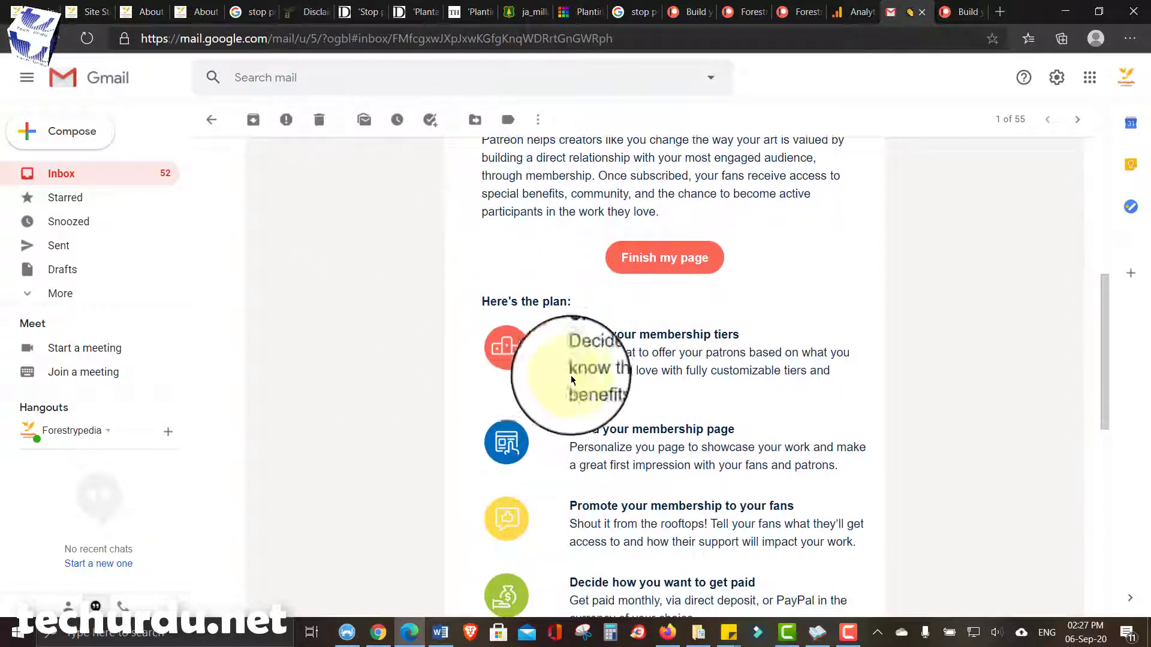
scroll(673, 276, "down", 1)
scroll(697, 351, "down", 1)
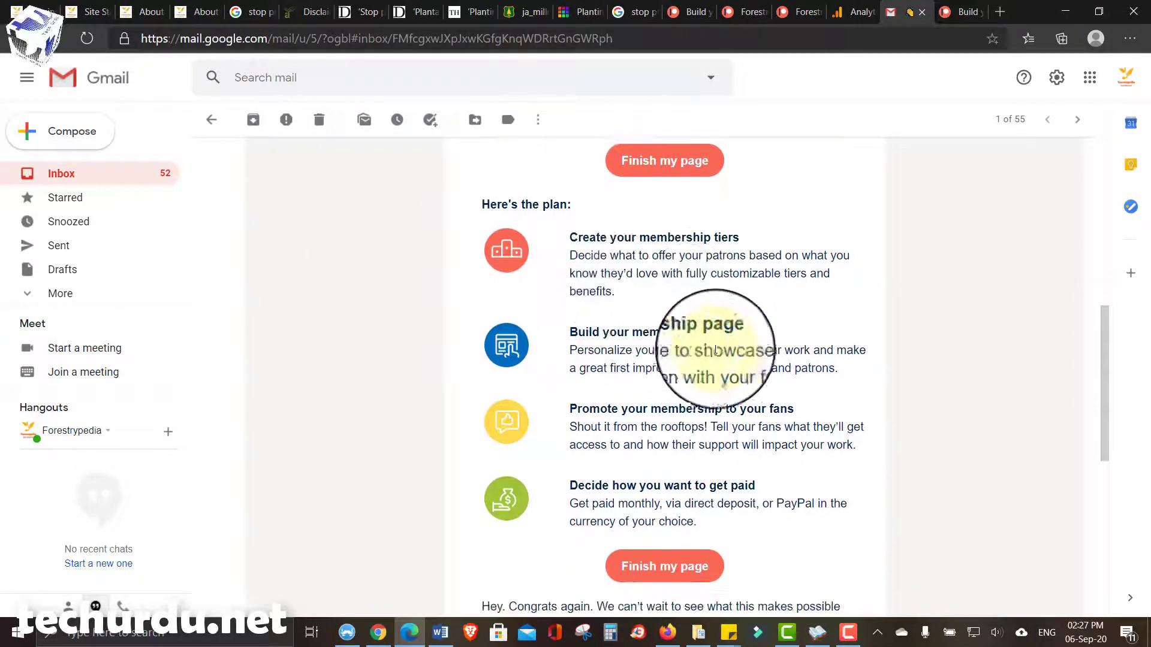
scroll(744, 353, "down", 1)
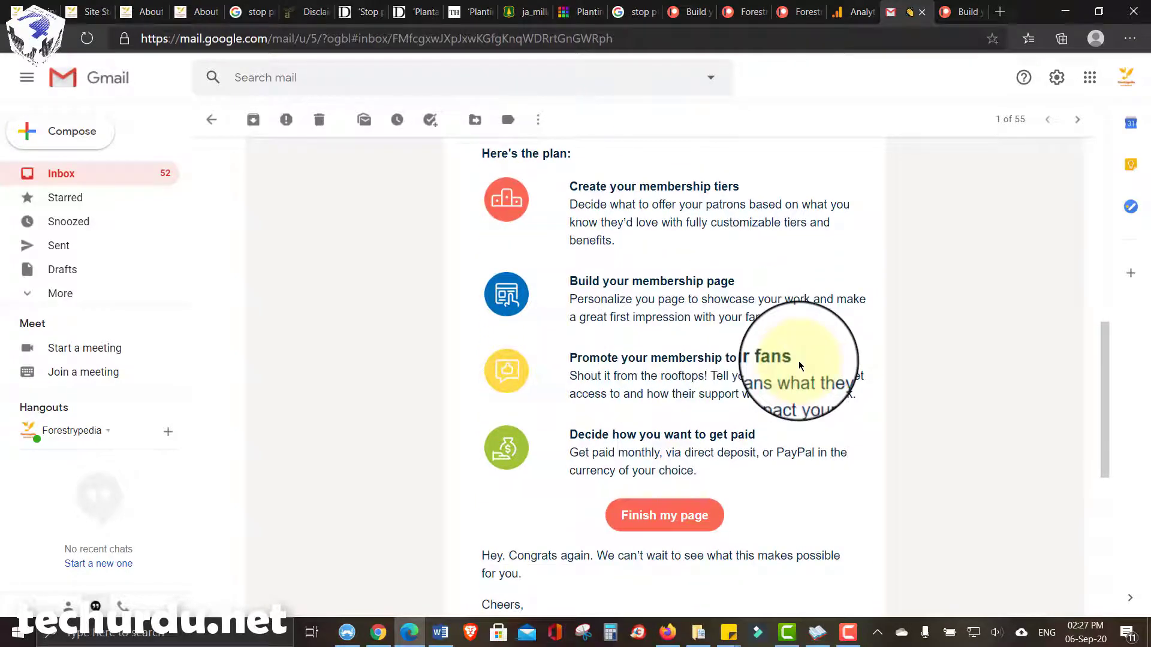
scroll(771, 372, "down", 1)
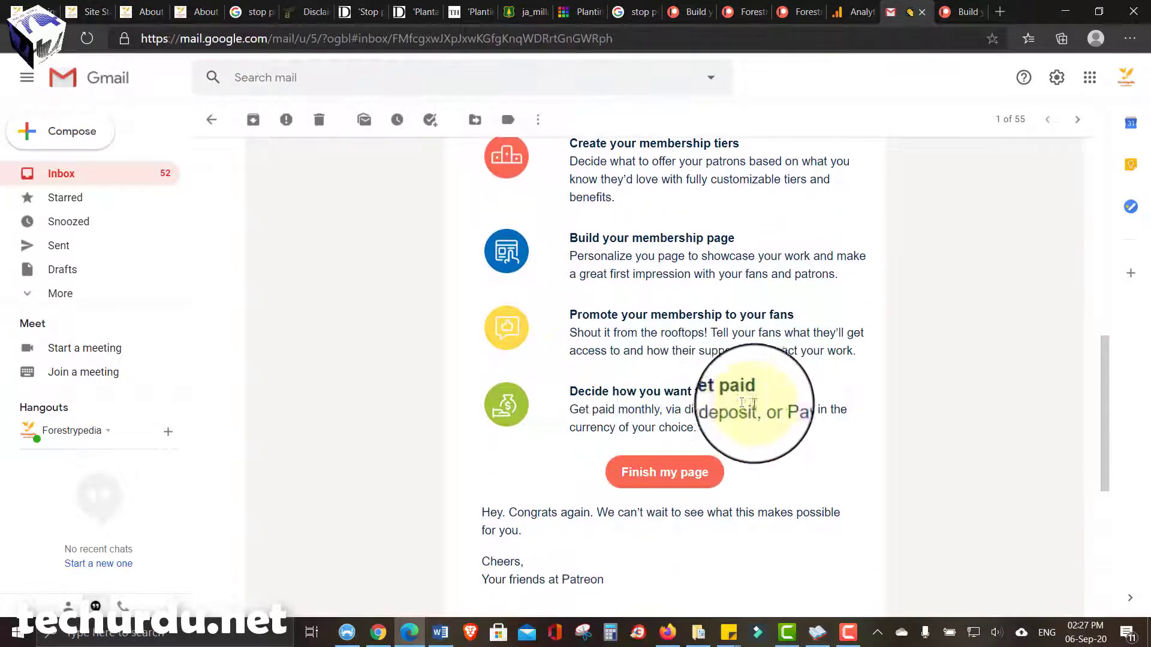
scroll(796, 465, "down", 3)
scroll(790, 460, "up", 9)
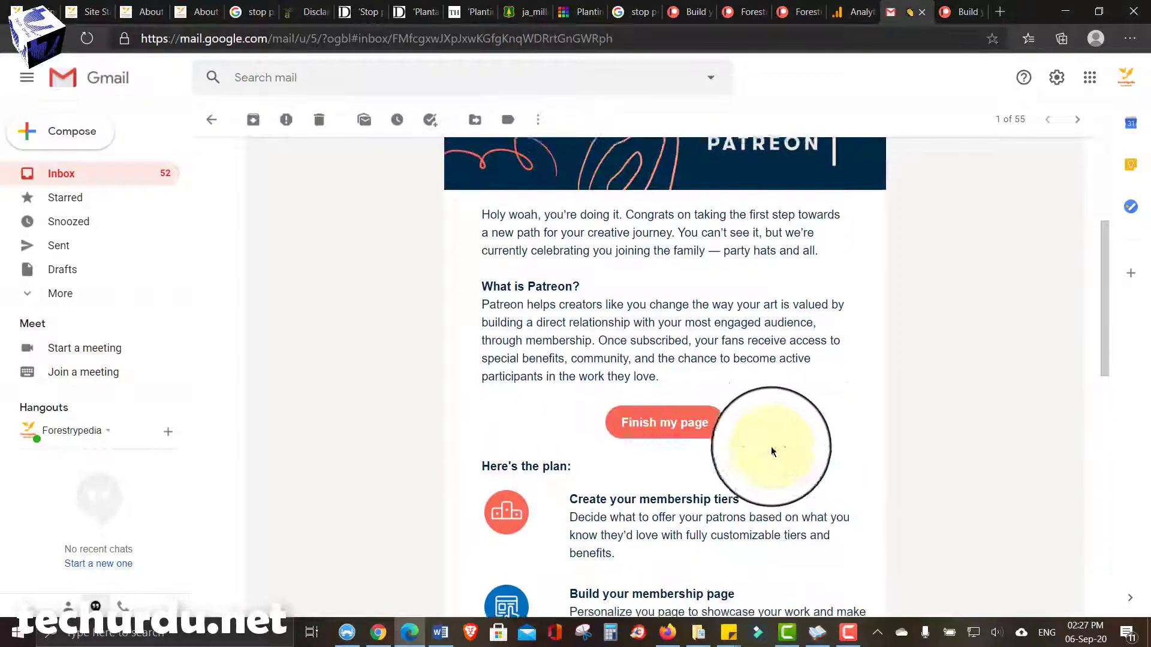
left_click(674, 415)
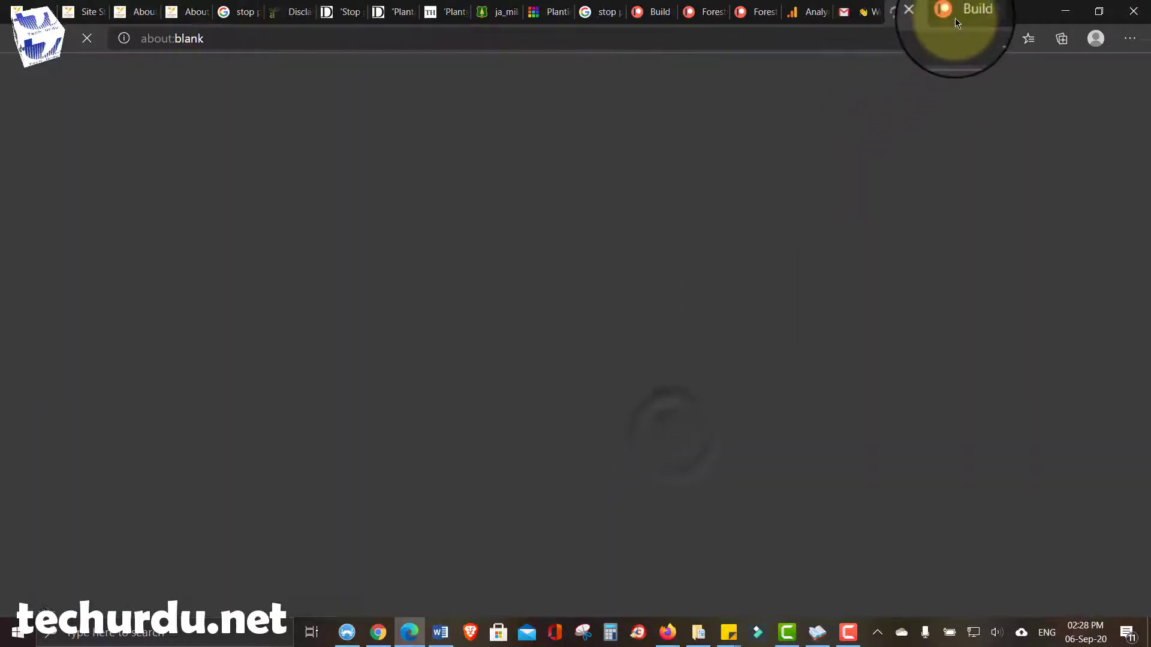
- Launch the Forestrypedia creator page from the Basics page
scroll(447, 458, "down", 9)
scroll(446, 458, "up", 9)
scroll(446, 454, "down", 10)
scroll(446, 455, "up", 10)
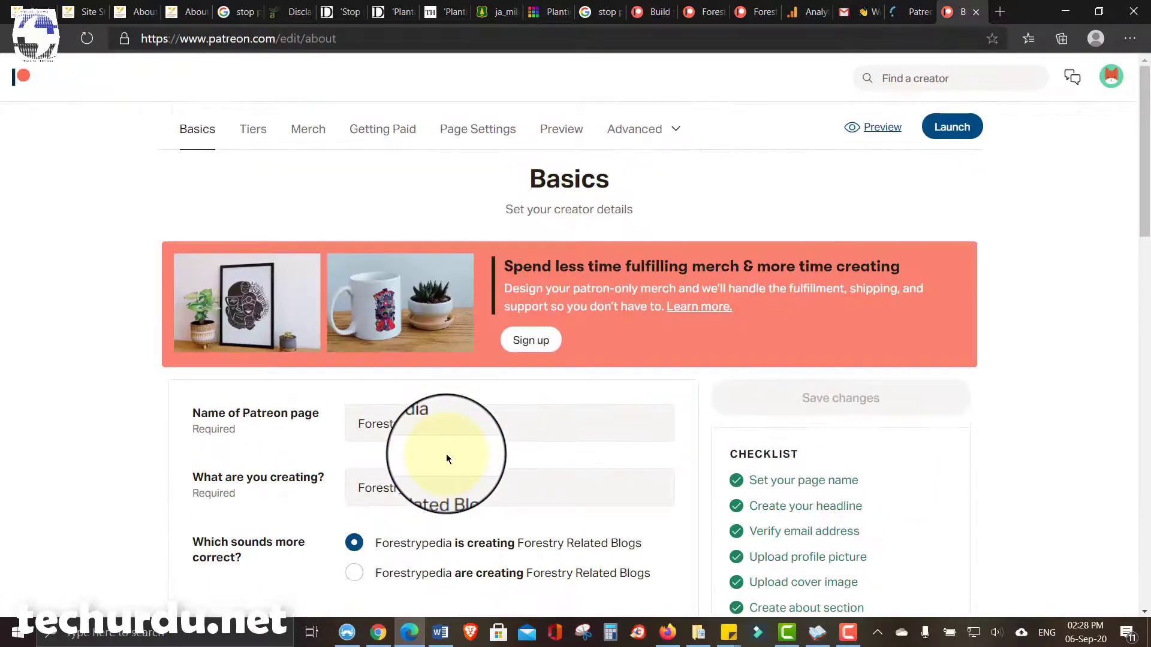
left_click(957, 132)
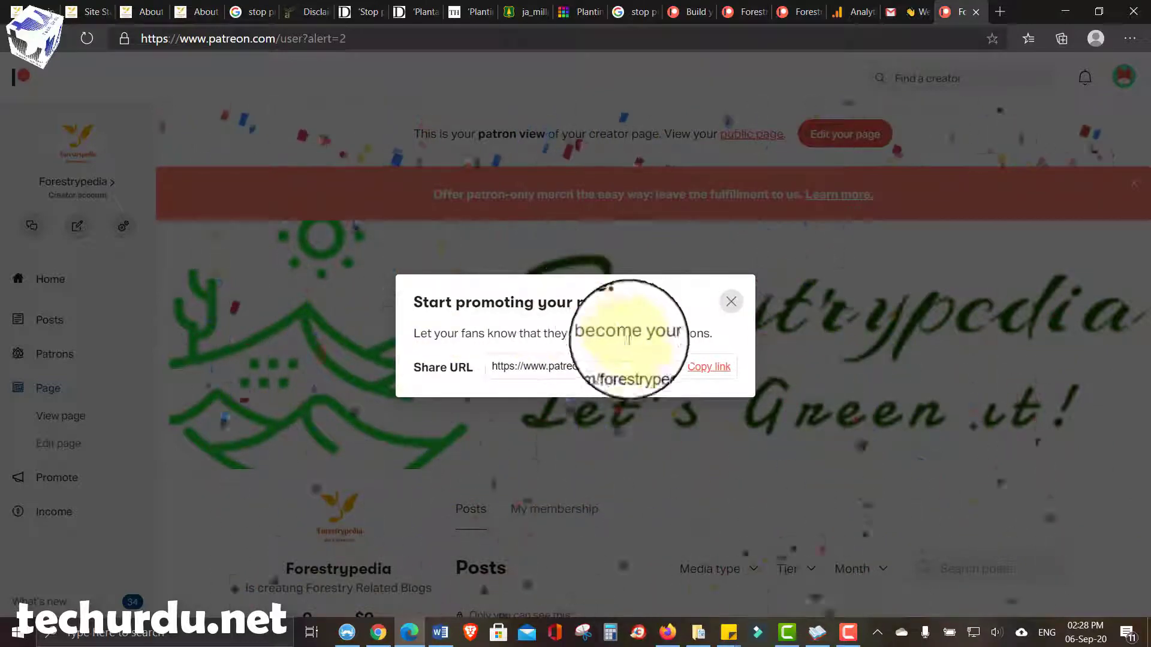
- Select the share URL in the 'Start promoting your page!' dialog, then close the dialog
triple_click(591, 368)
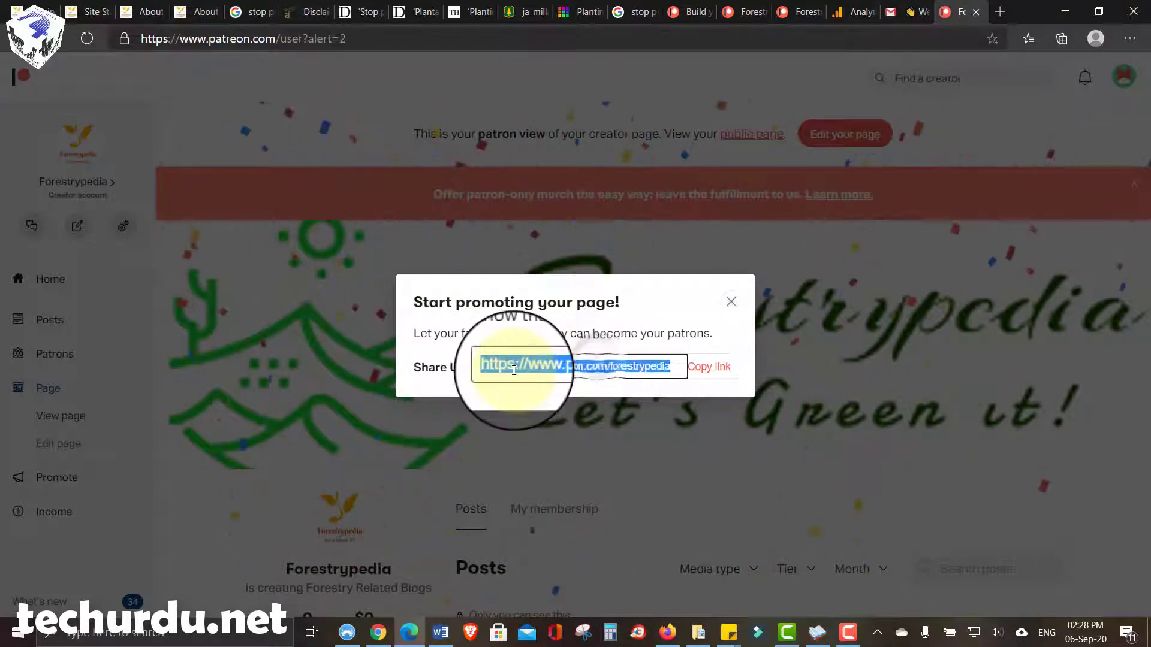
left_click(598, 368)
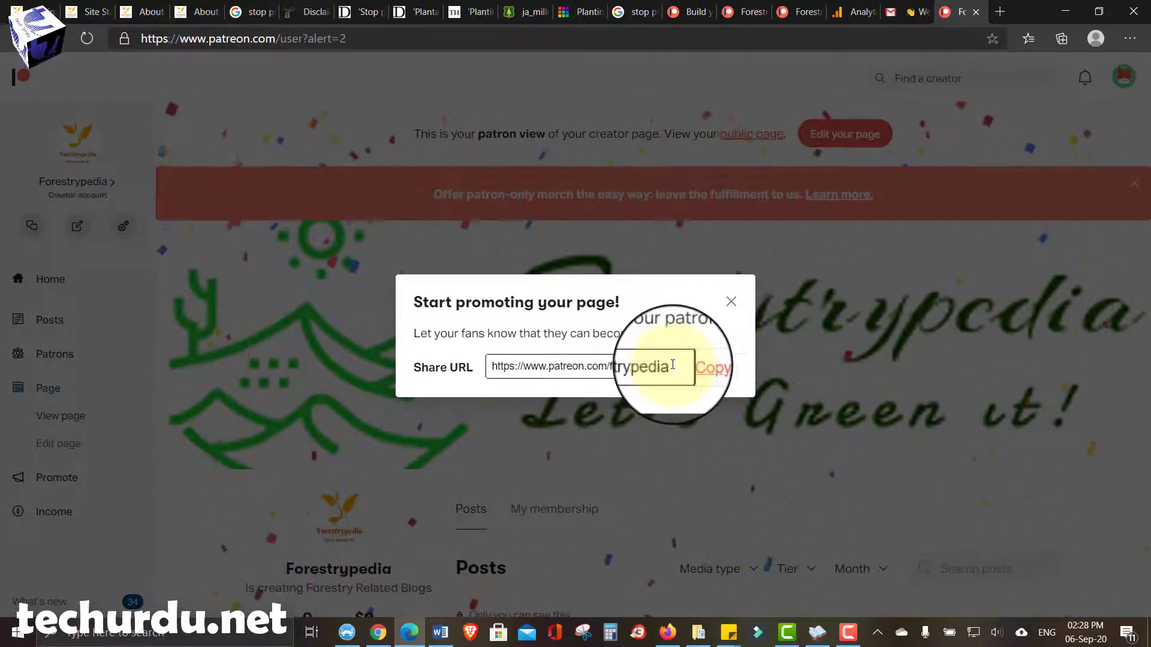
triple_click(516, 367)
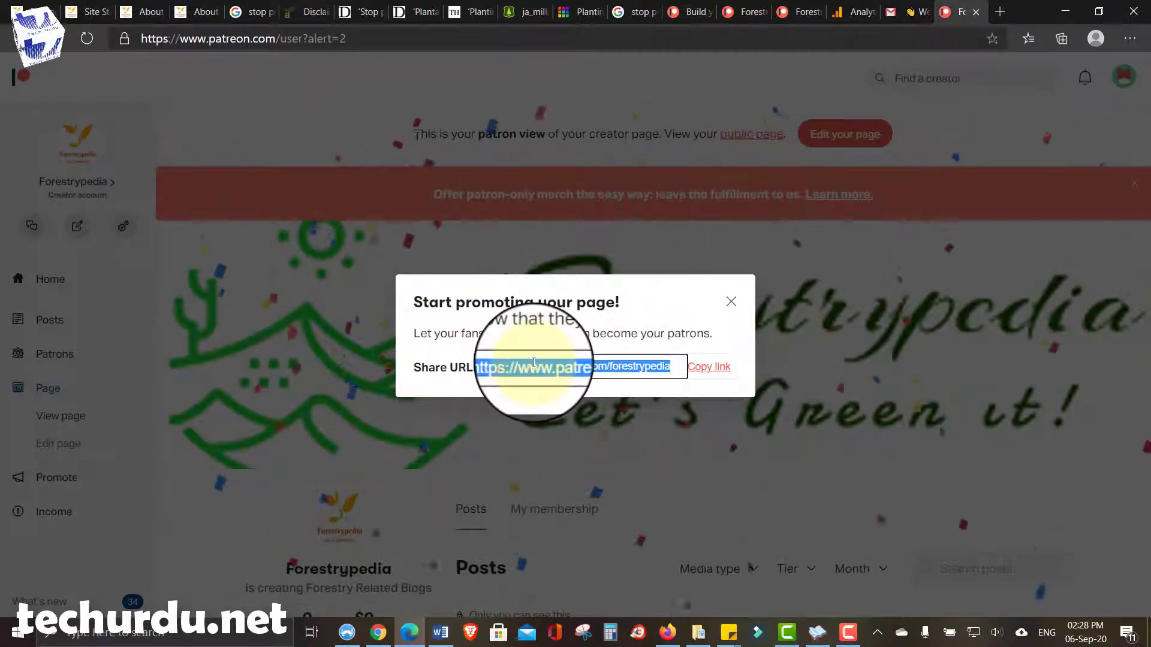
left_click(660, 367)
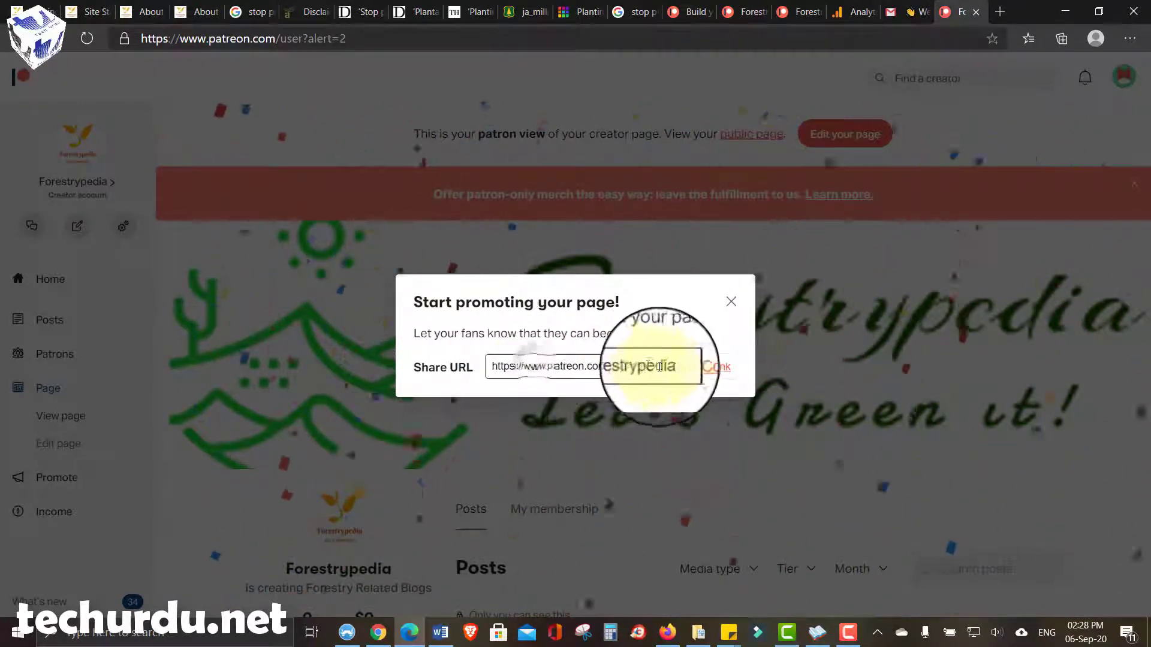
left_click(731, 302)
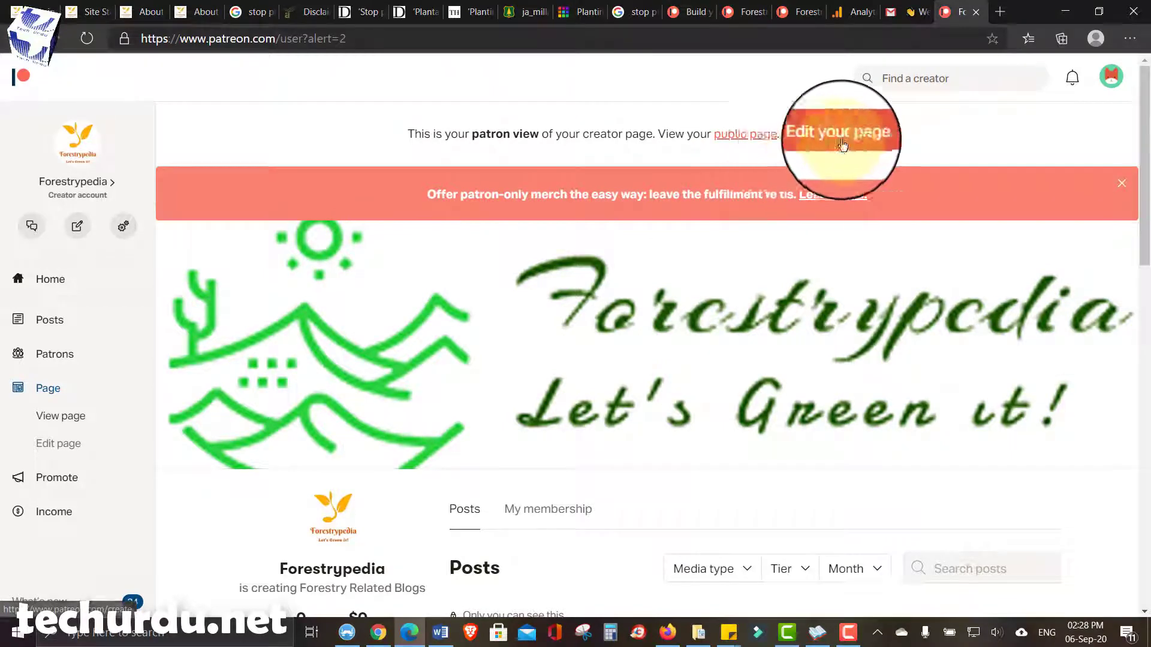
- Scroll through the Forestrypedia creator page and show its membership benefits
scroll(488, 193, "down", 4)
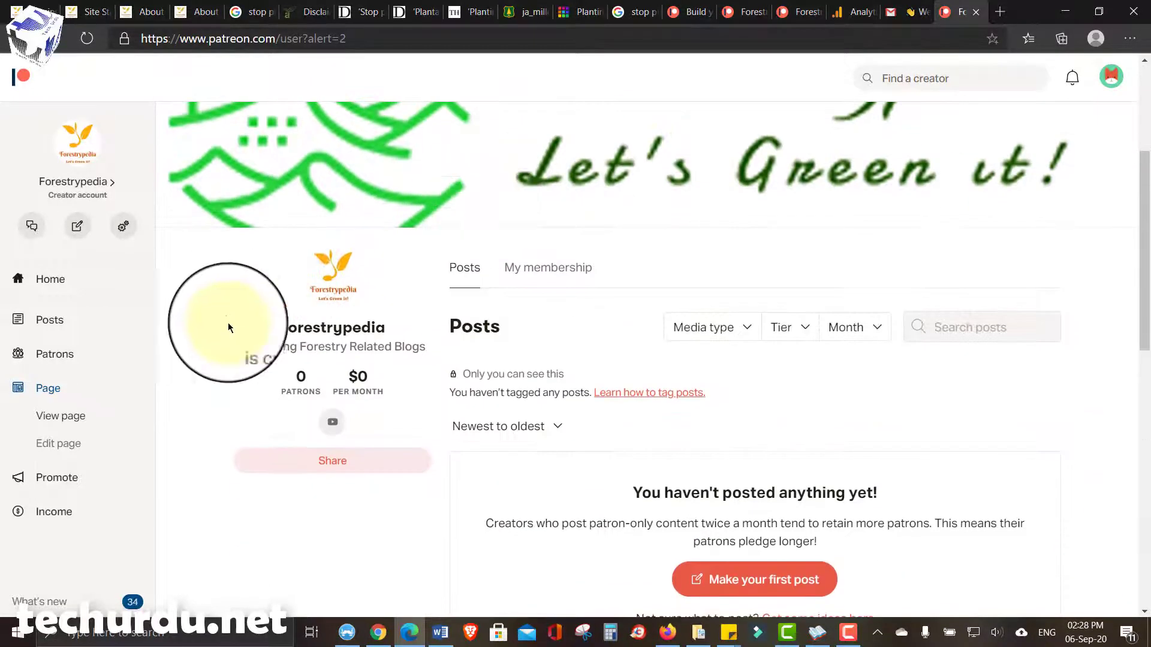
scroll(160, 321, "down", 3)
scroll(444, 319, "up", 7)
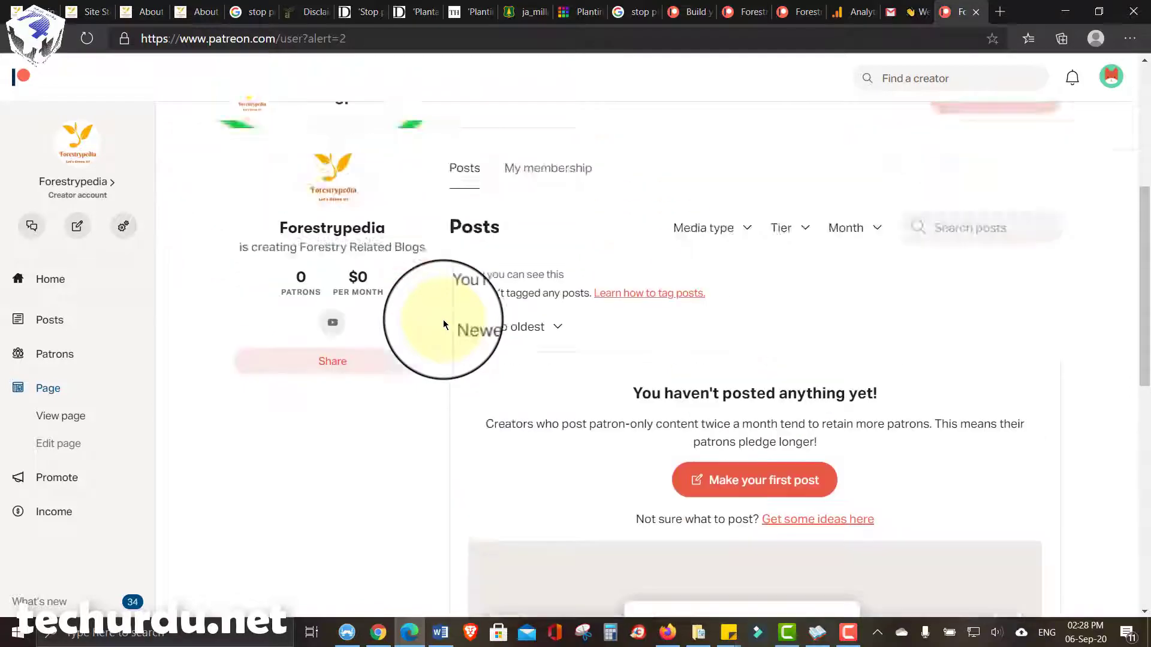
scroll(443, 319, "down", 7)
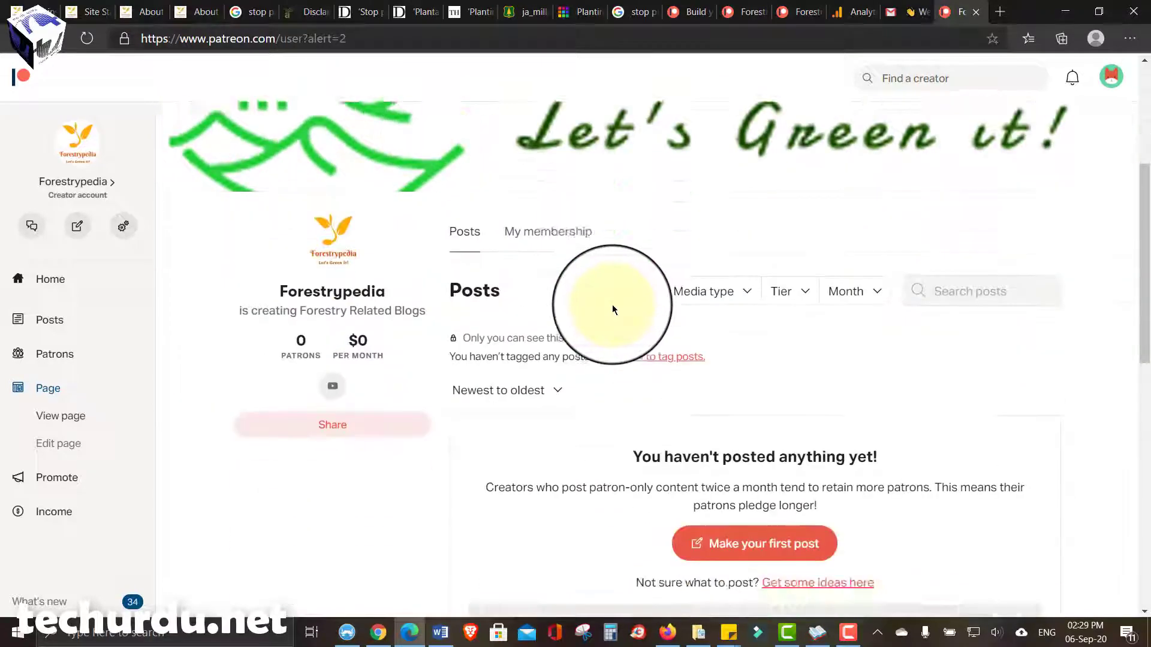
scroll(379, 334, "down", 6)
scroll(379, 334, "up", 12)
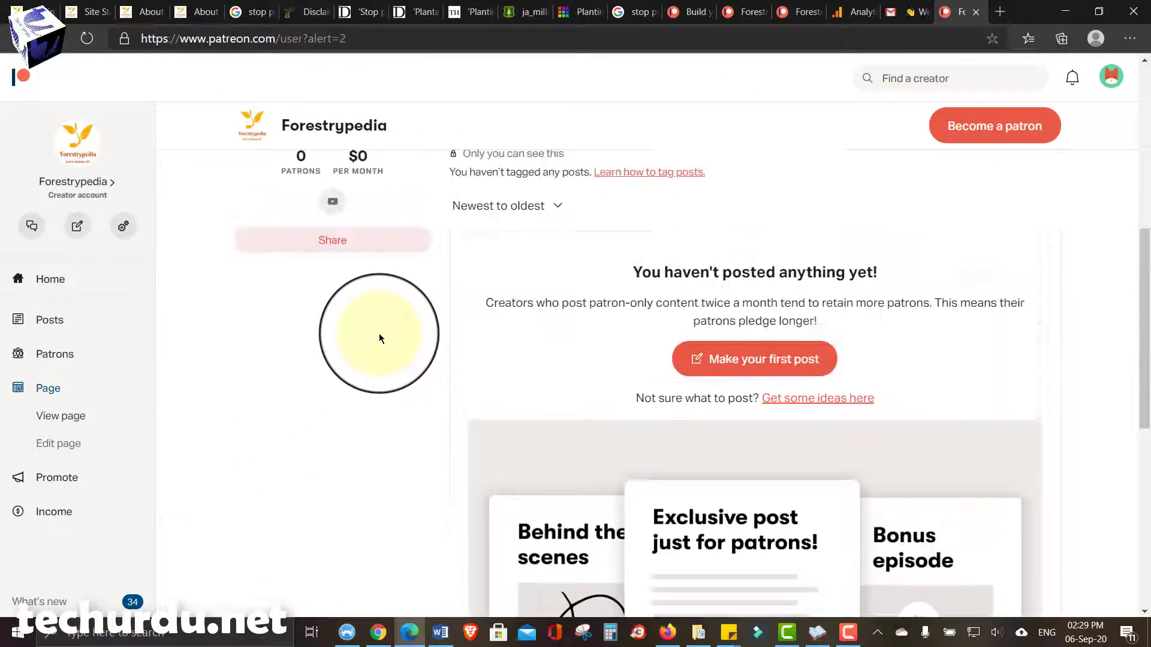
scroll(378, 334, "down", 2)
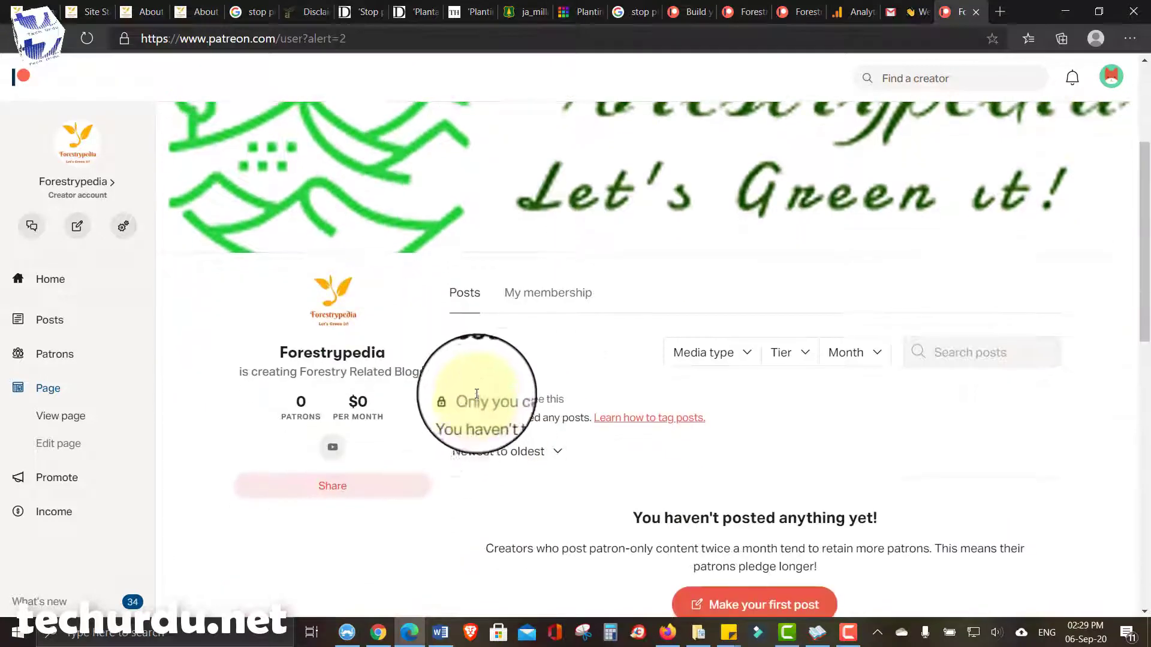
left_click(545, 300)
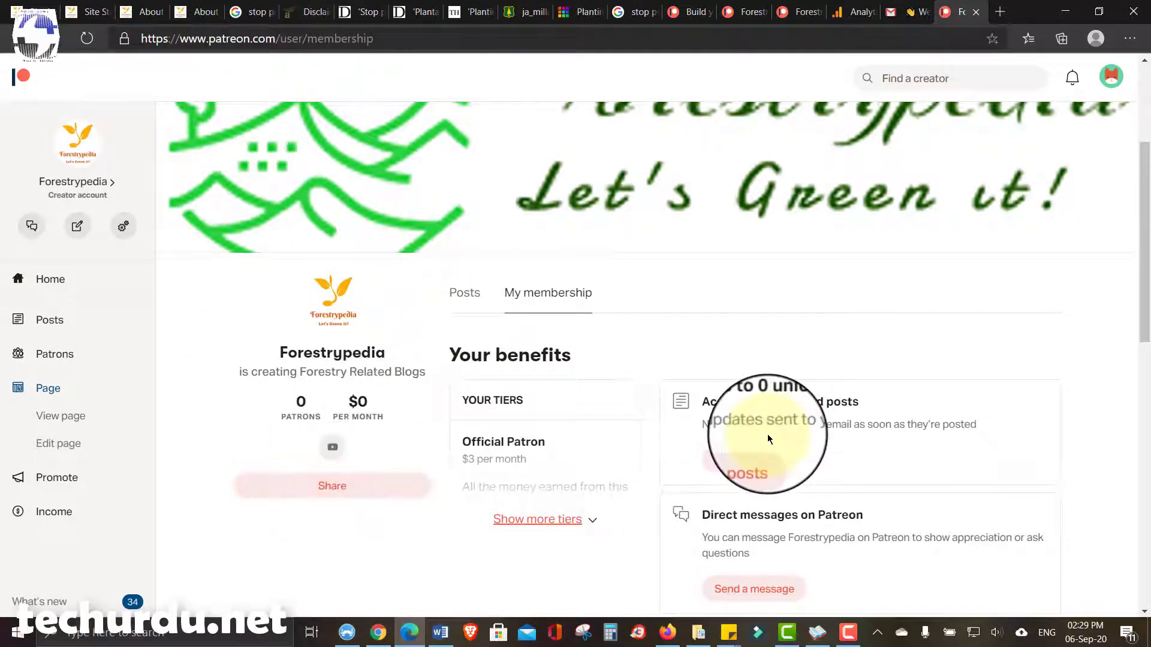
- Show the Posts section of the Forestrypedia creator page
scroll(768, 434, "down", 4)
scroll(767, 434, "up", 5)
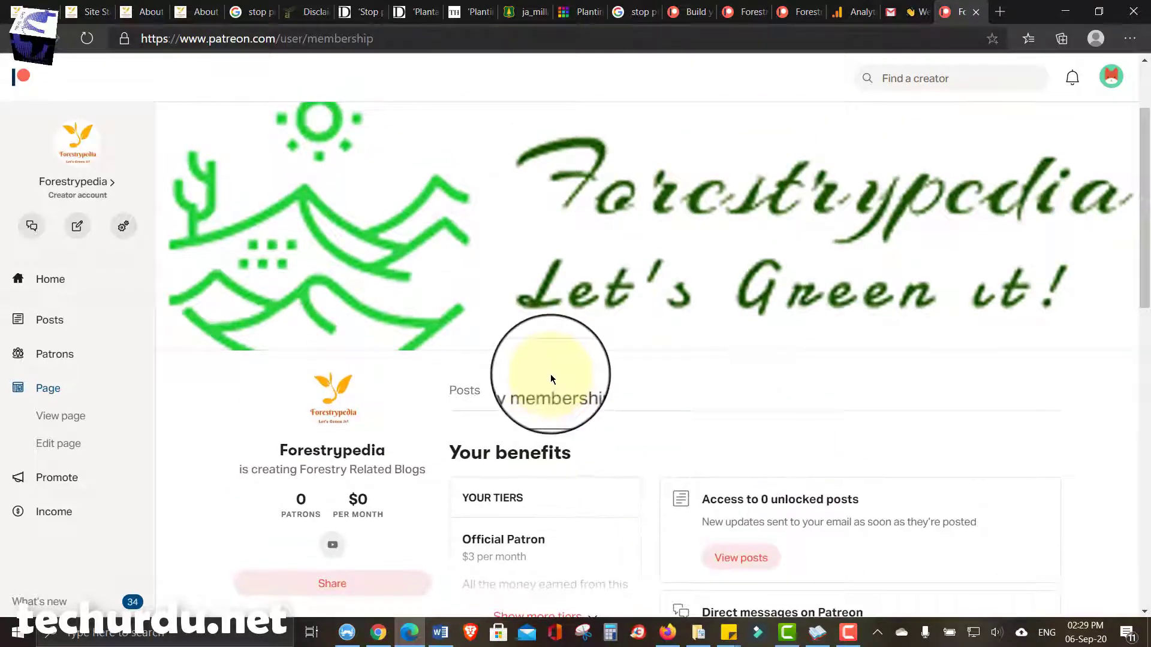
scroll(755, 337, "down", 4)
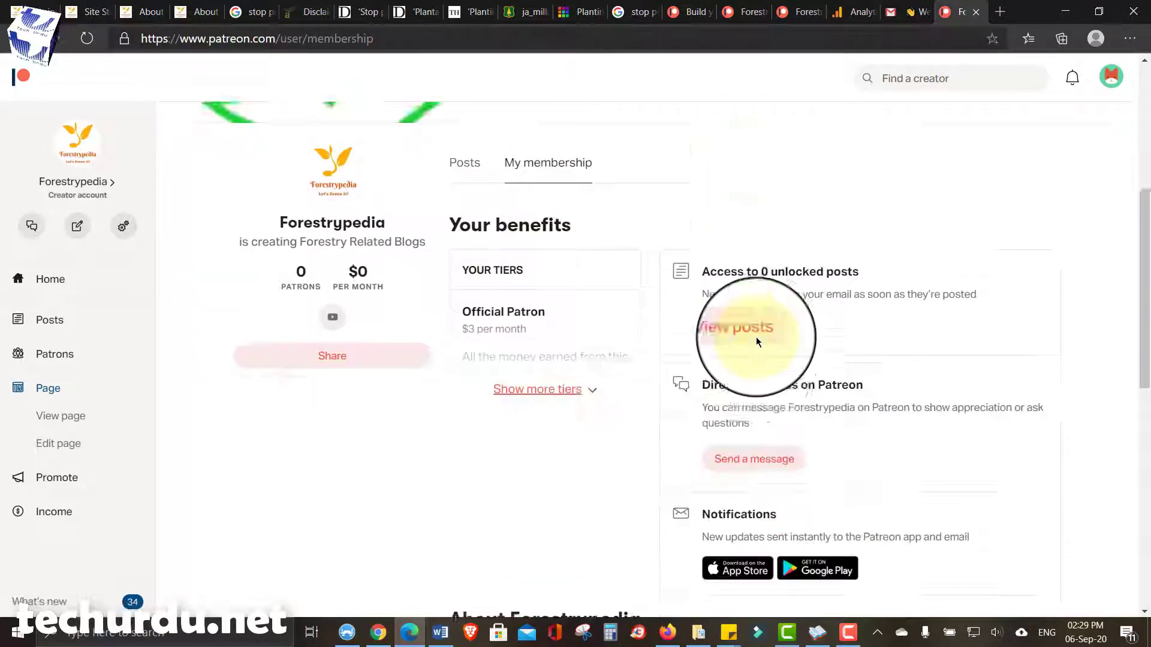
scroll(458, 448, "up", 5)
left_click(464, 457)
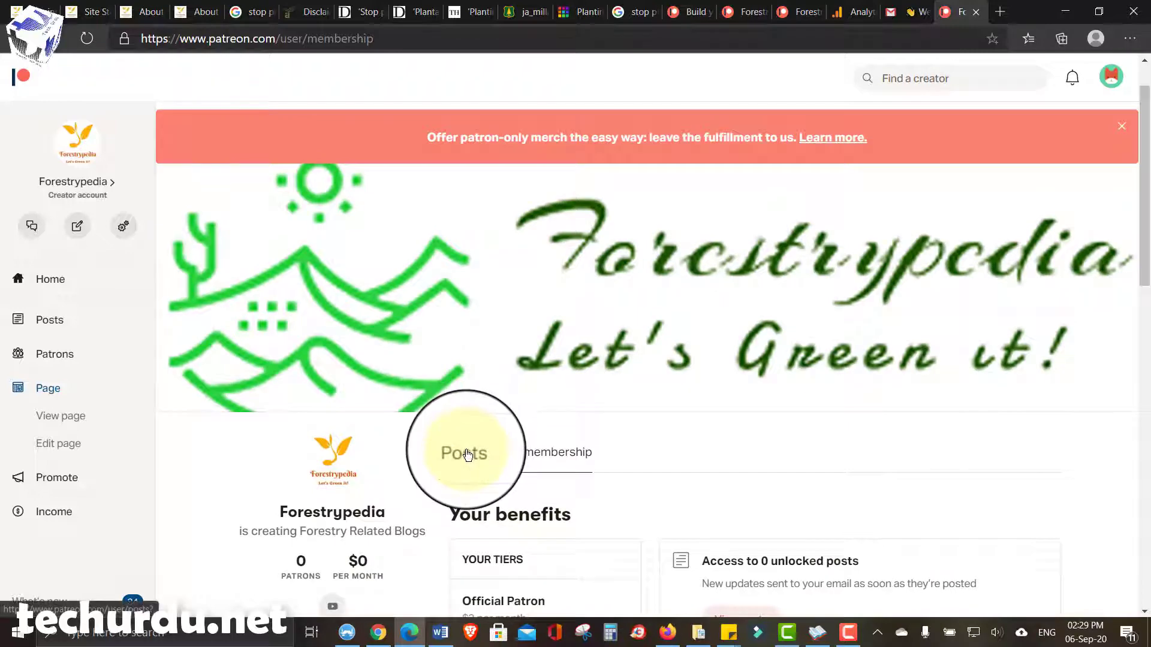
scroll(703, 412, "down", 3)
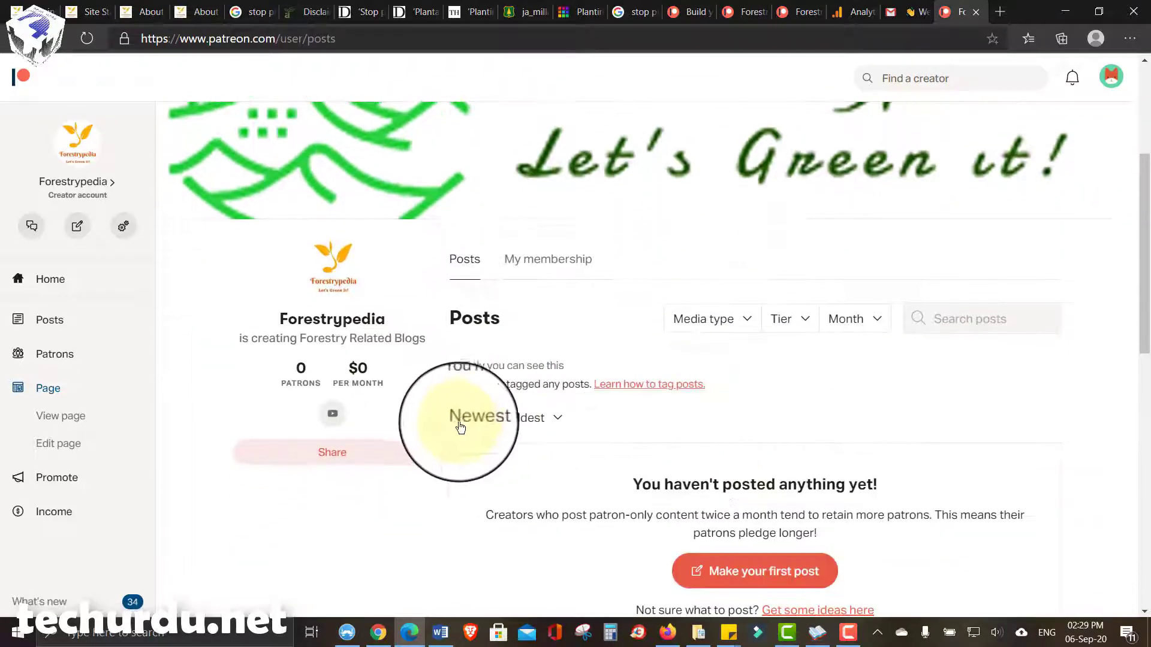
scroll(457, 426, "down", 2)
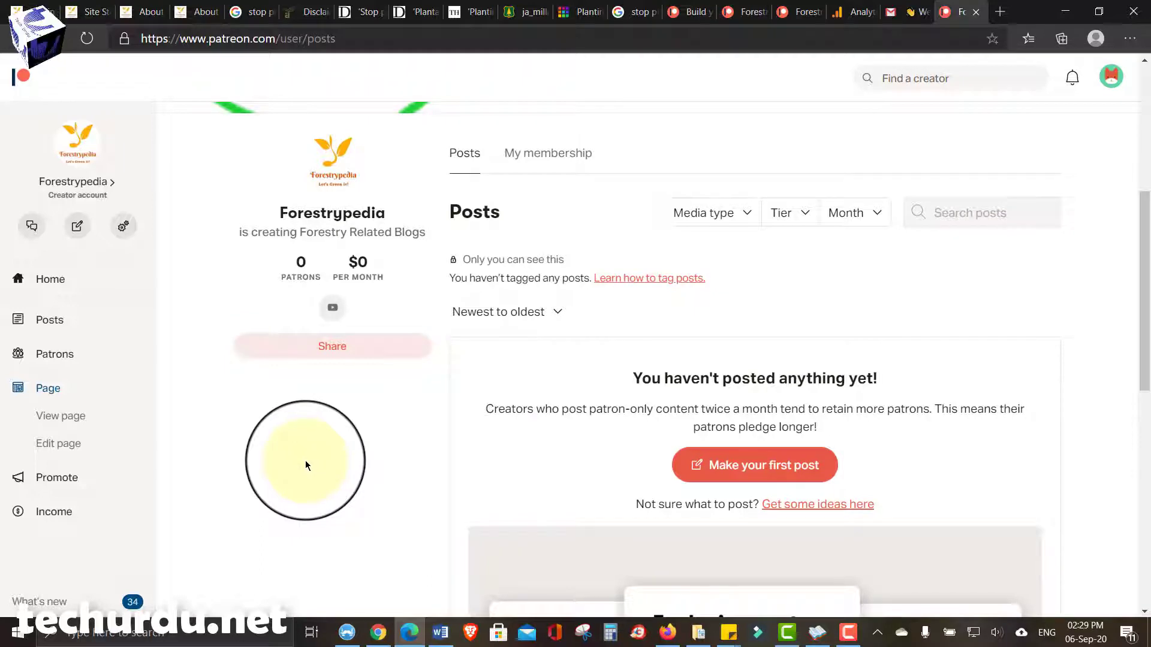
scroll(305, 462, "up", 4)
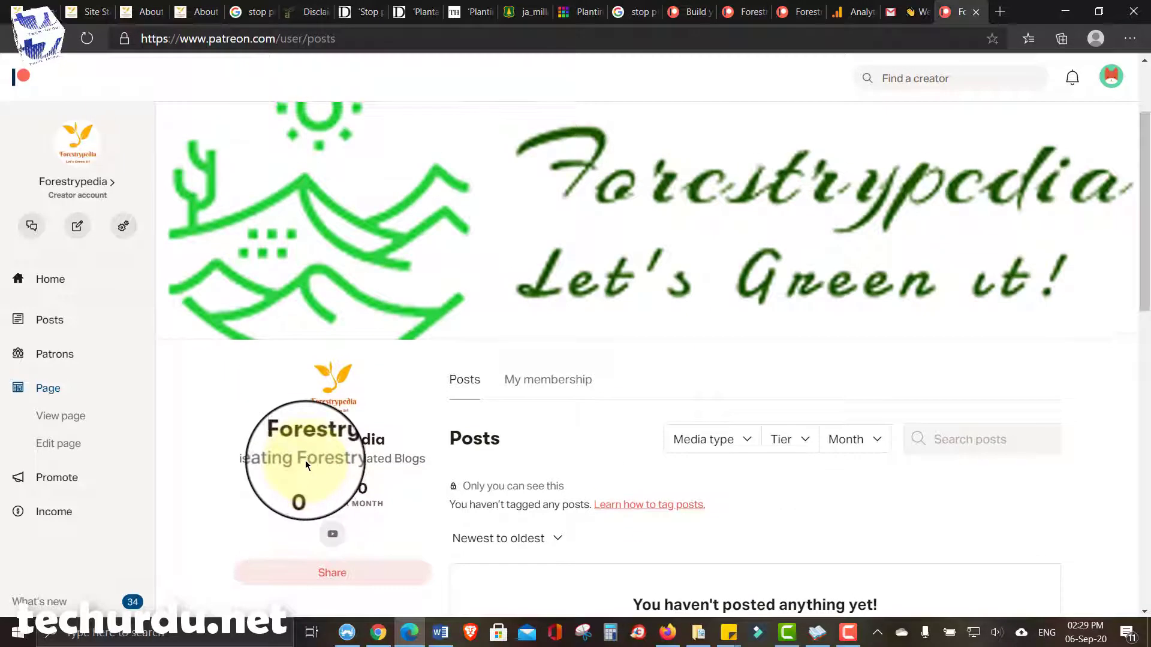
scroll(304, 463, "down", 3)
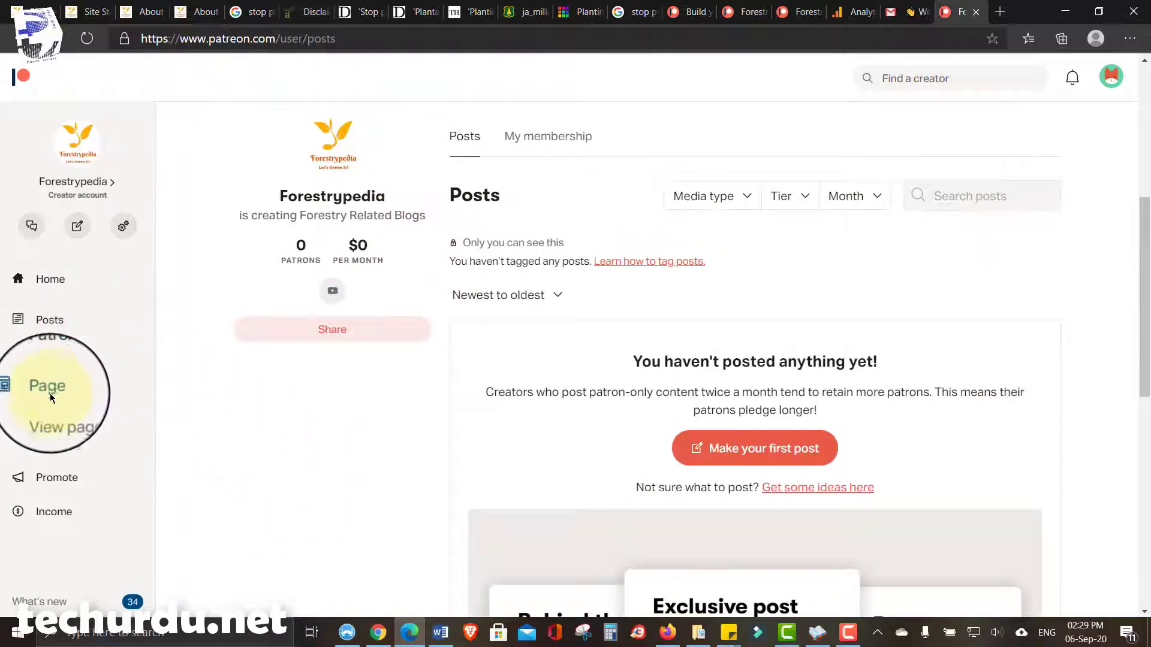
- Expand the Income section in the dashboard sidebar to view its options
left_click(49, 516)
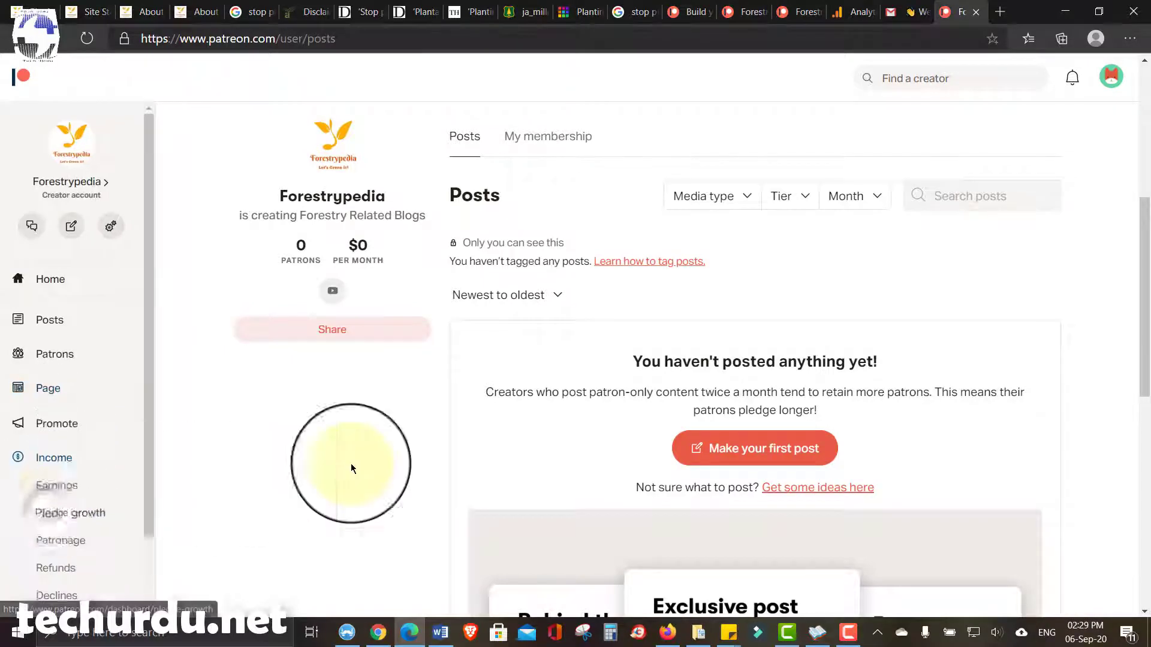
scroll(459, 447, "down", 1)
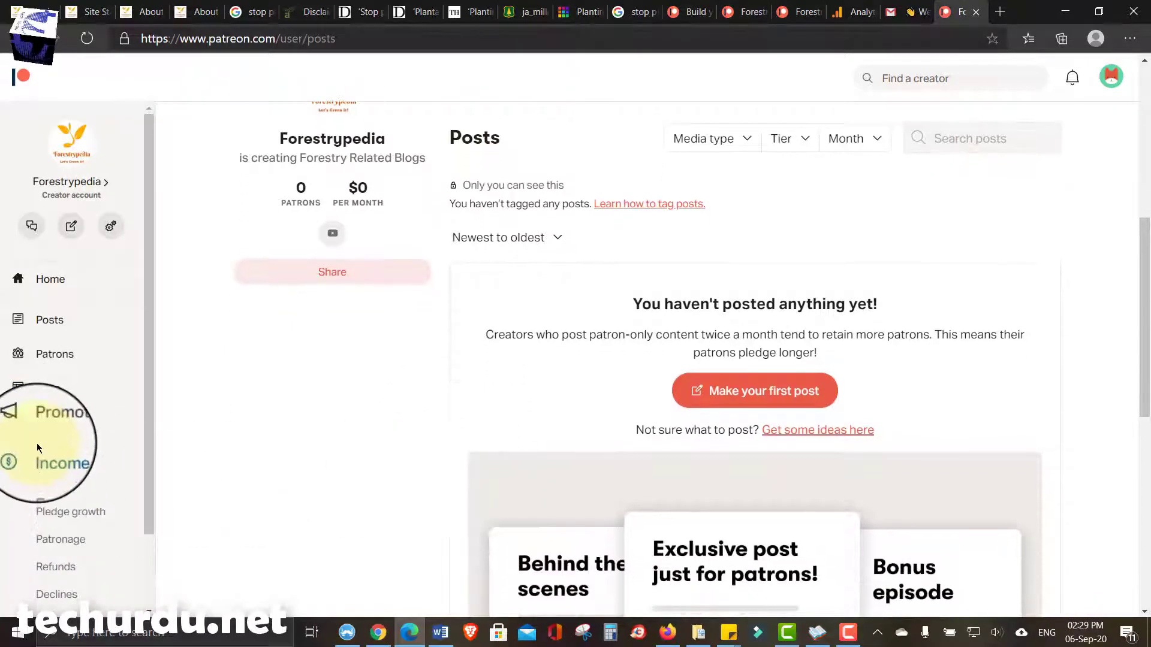
scroll(38, 443, "down", 2)
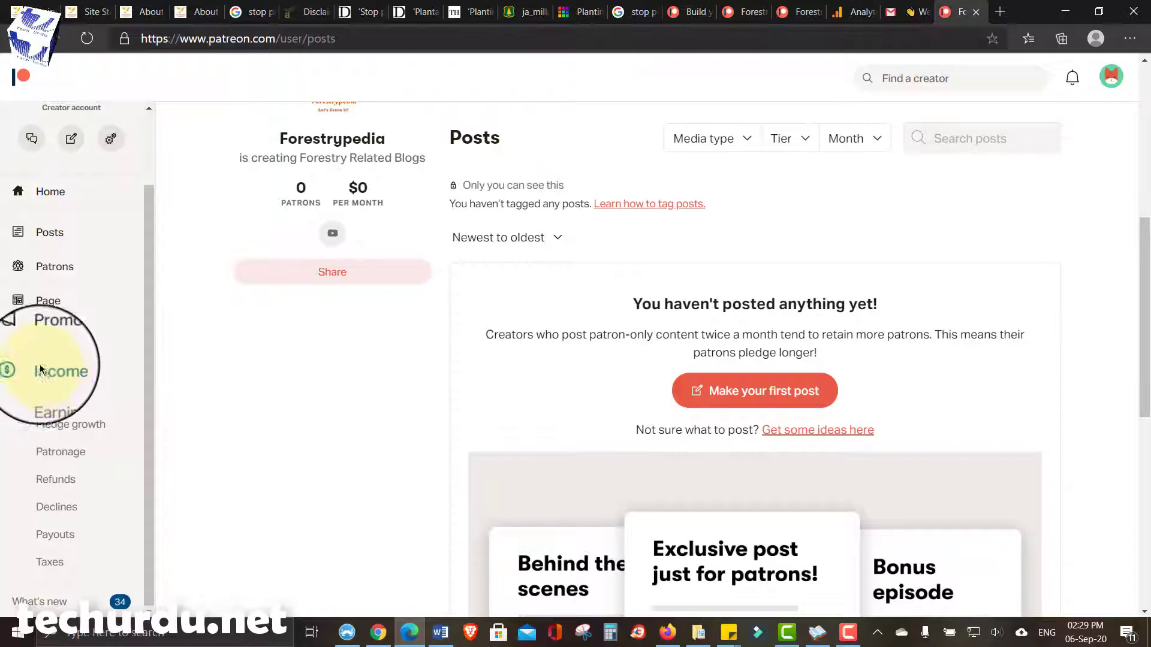
scroll(206, 295, "up", 7)
scroll(48, 204, "up", 1)
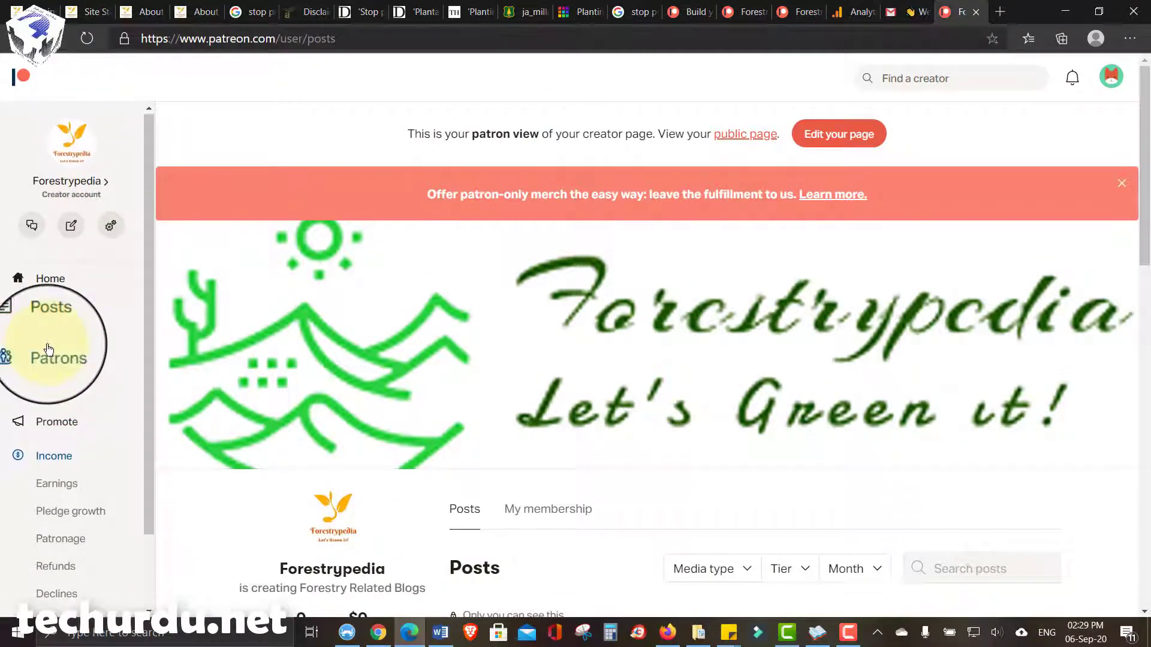
scroll(48, 349, "down", 2)
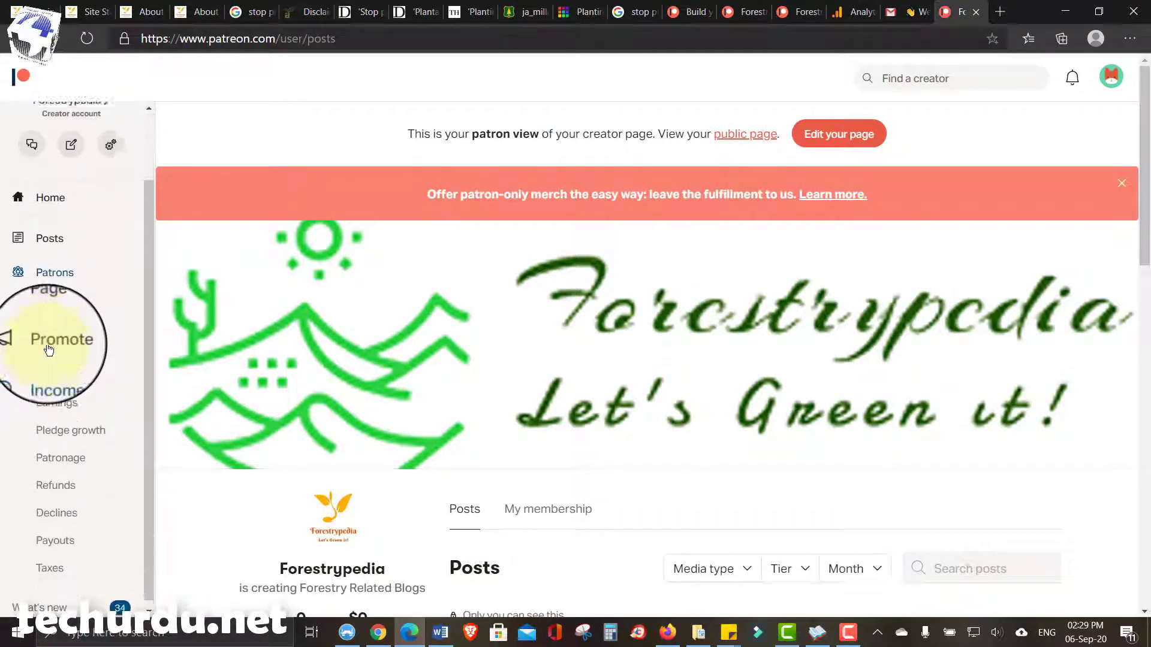
- Open and review the Earnings report
left_click(64, 400)
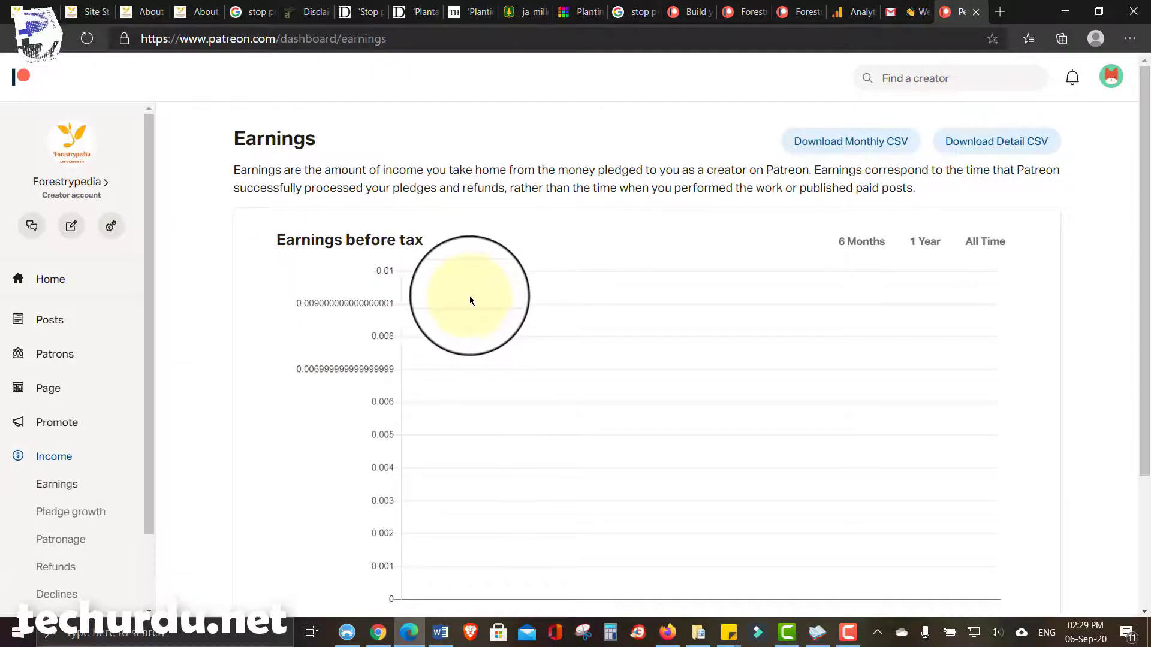
scroll(497, 473, "down", 1)
scroll(641, 326, "up", 1)
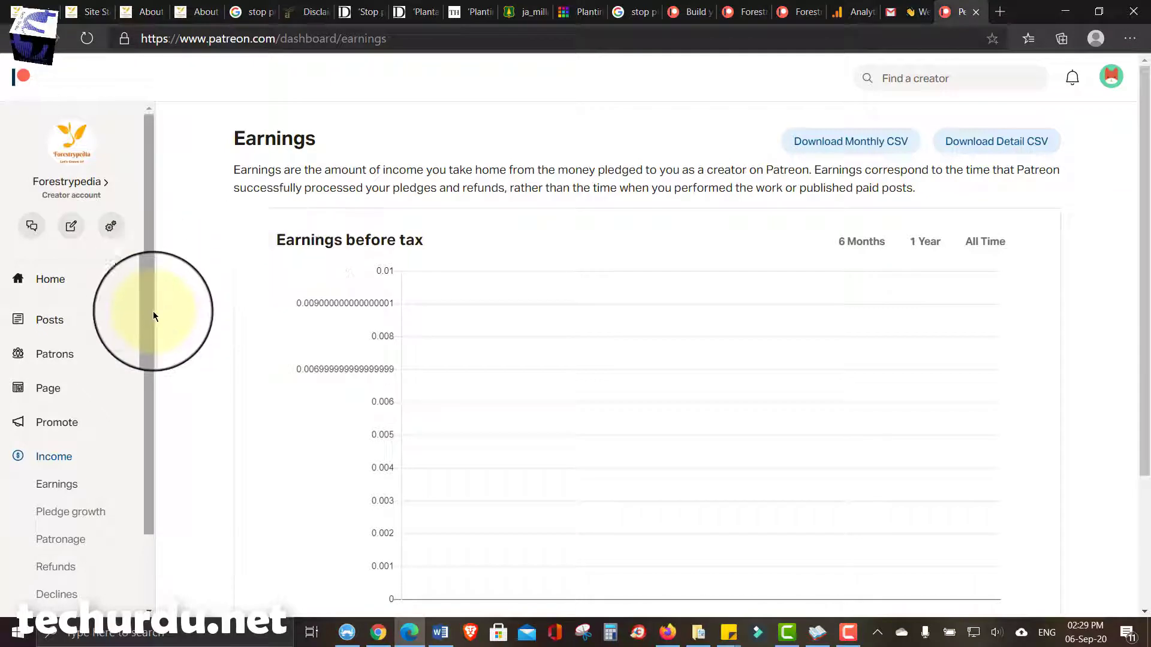
scroll(67, 425, "down", 3)
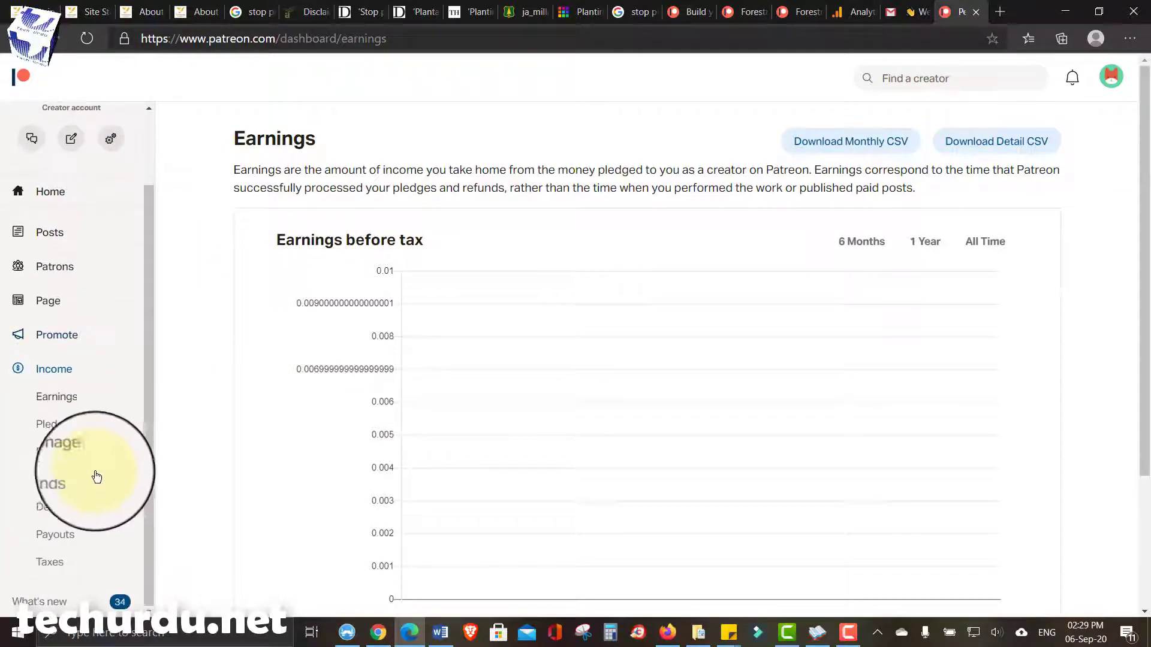
- On Payouts, declare the business a non-US corporation and continue to the payout method
left_click(58, 540)
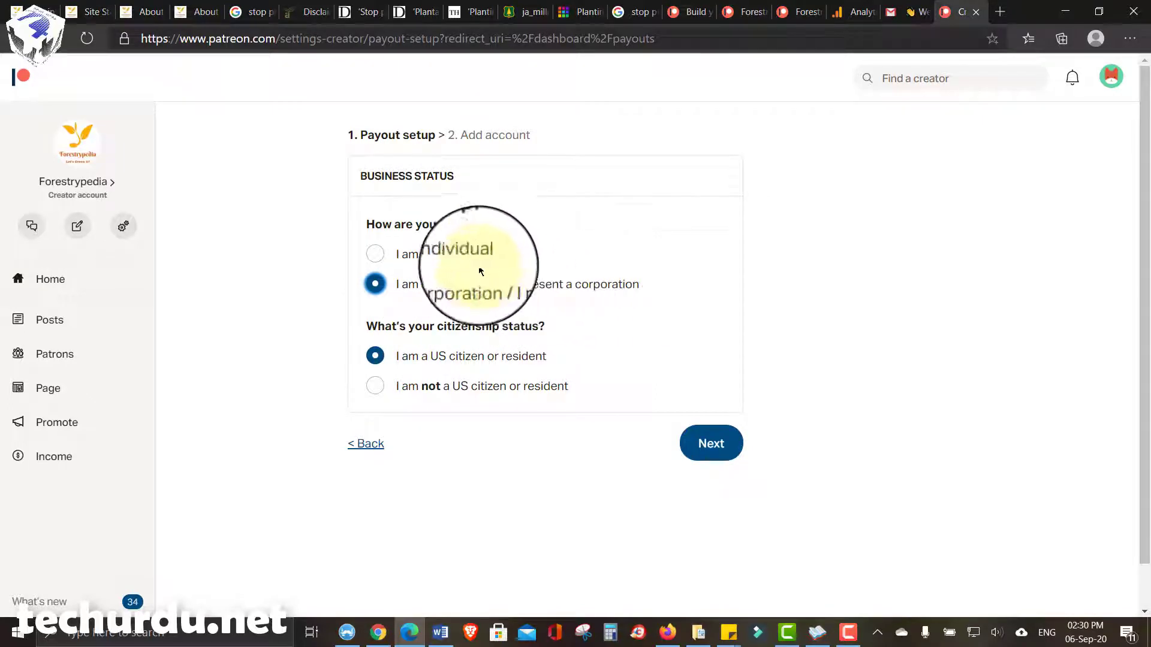
left_click(375, 283)
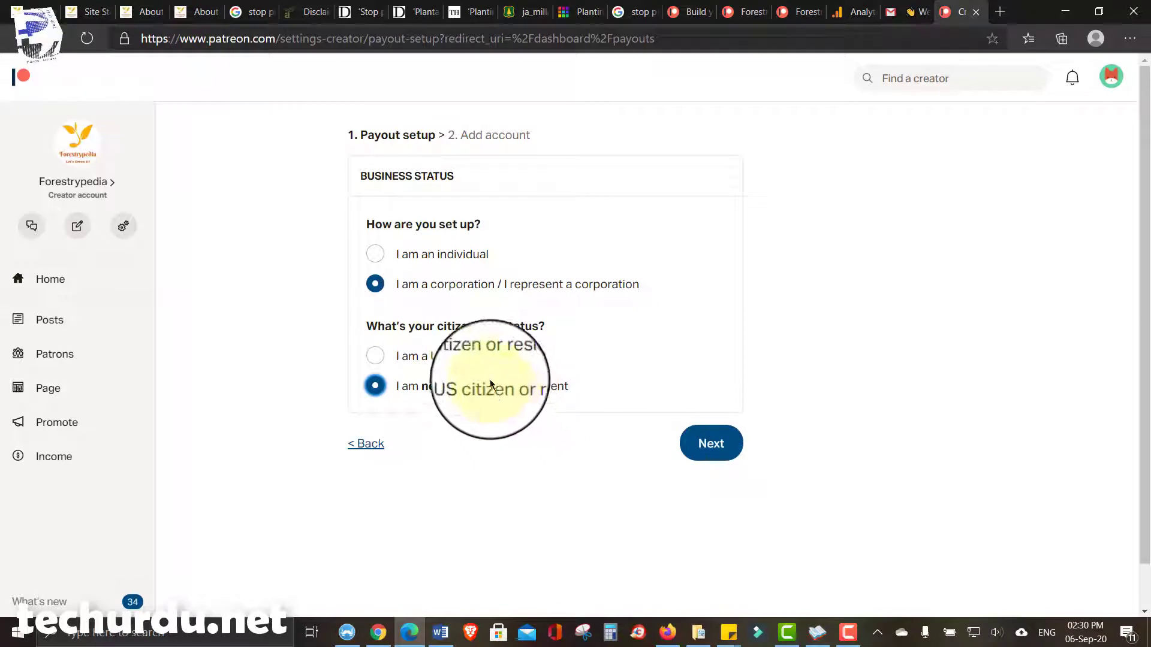
left_click(708, 447)
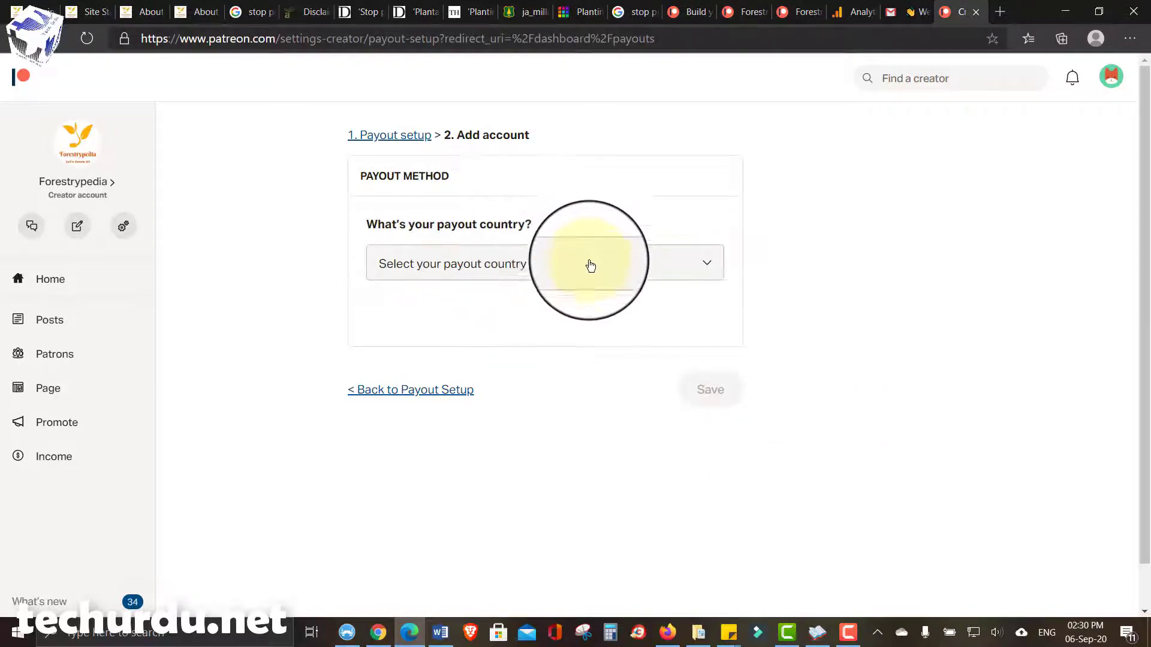
- Set Pakistan as the payout country
left_click(471, 275)
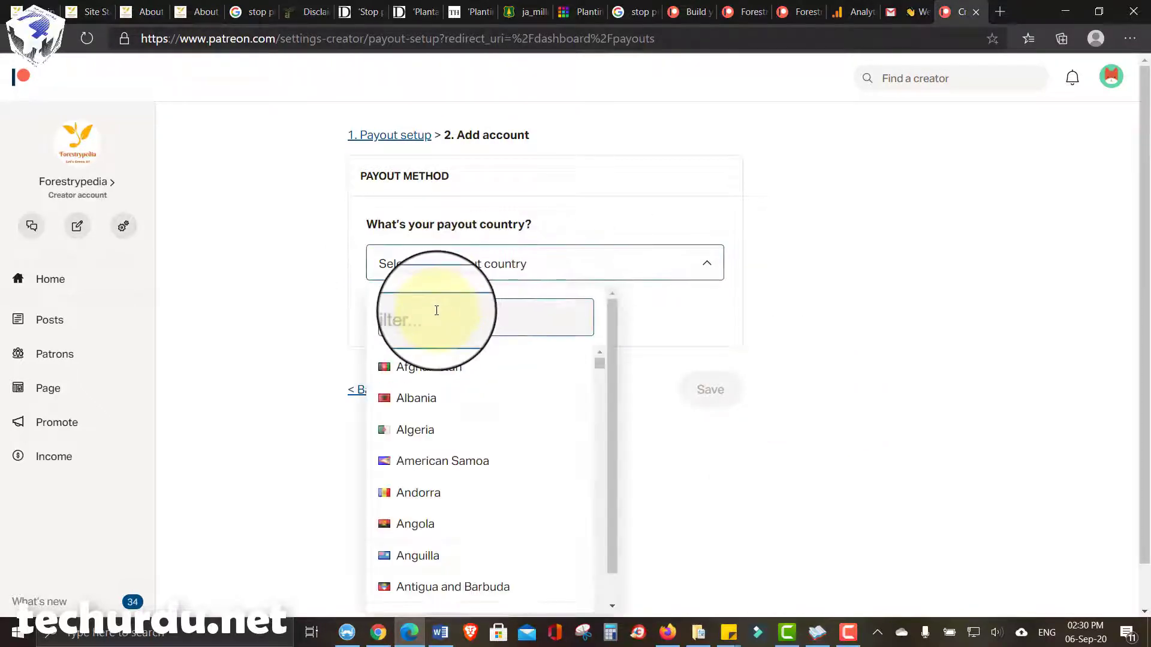
left_click(420, 365)
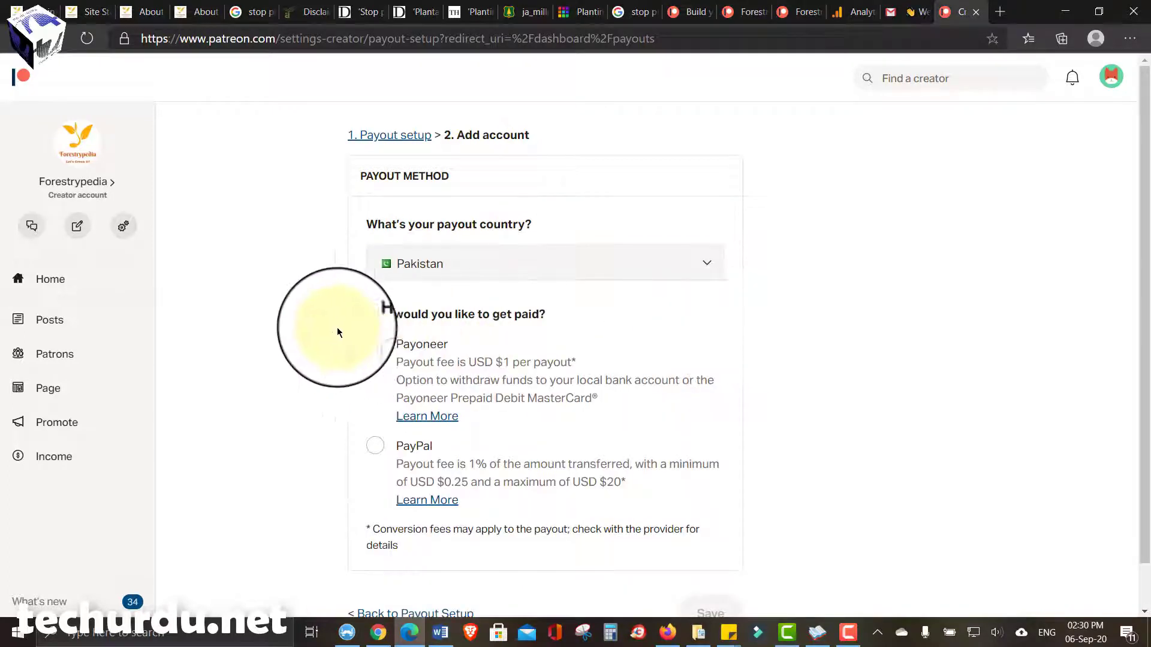
scroll(311, 324, "down", 1)
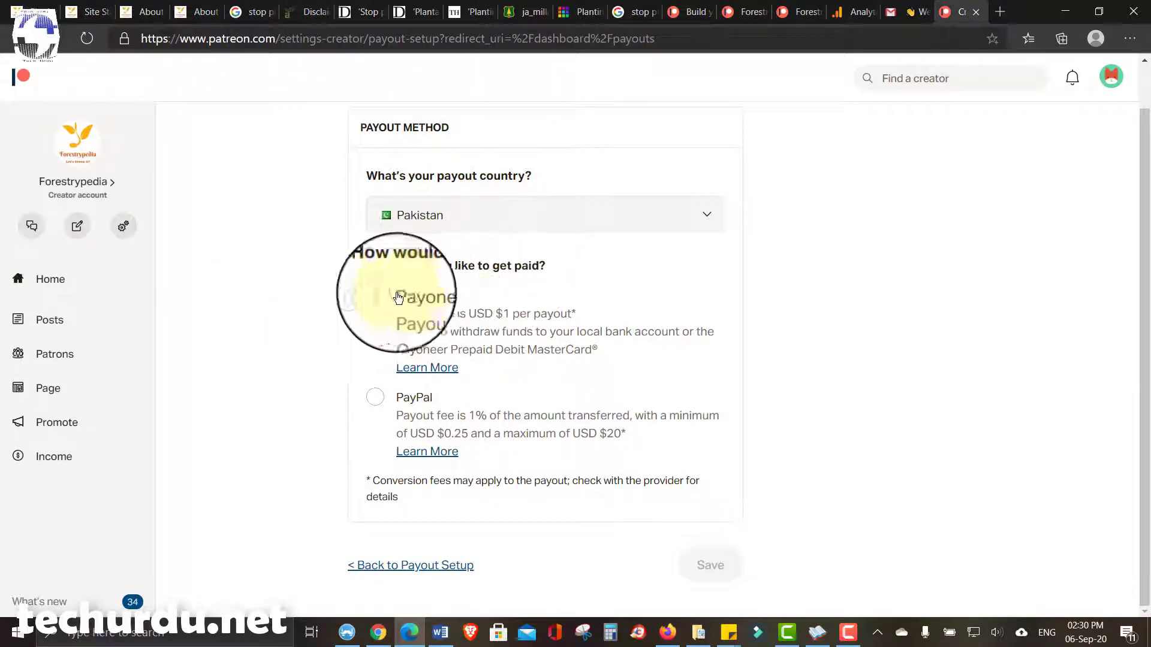
- Choose Payoneer as the payout method, after briefly trying PayPal
left_click(373, 301)
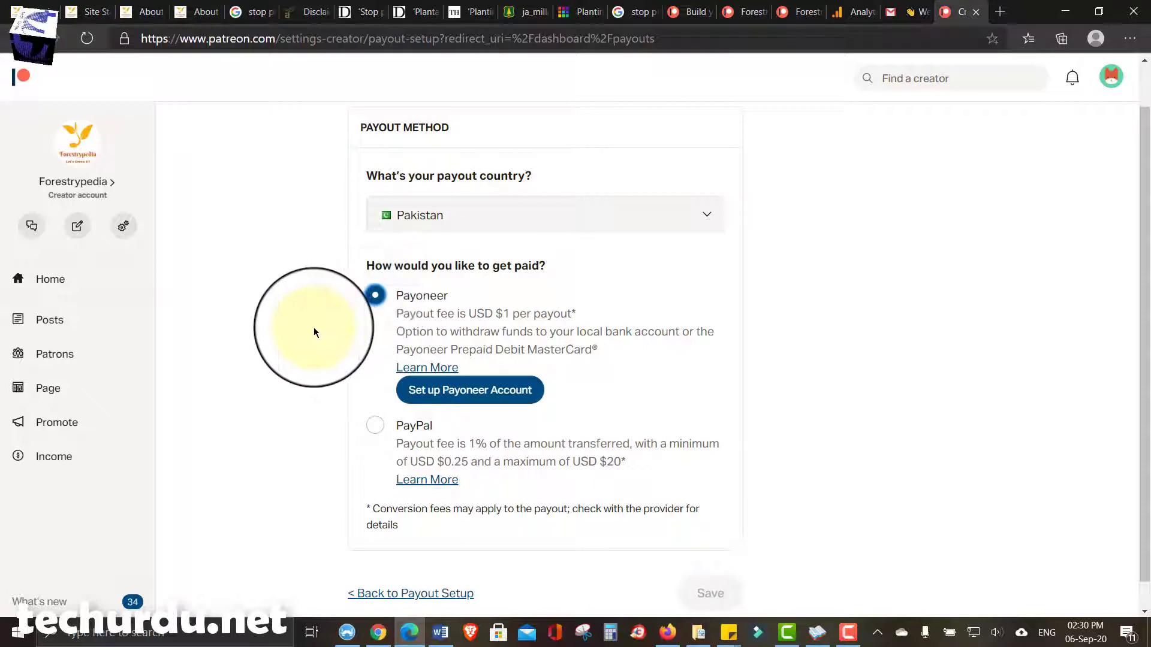
scroll(314, 328, "down", 1)
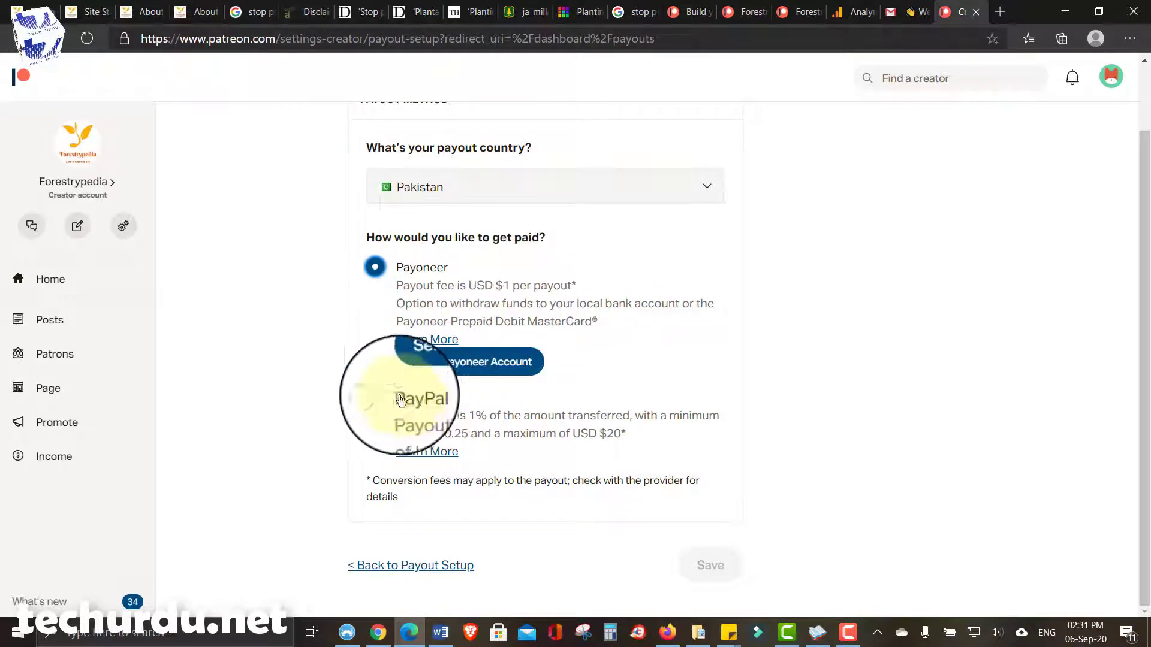
left_click(375, 398)
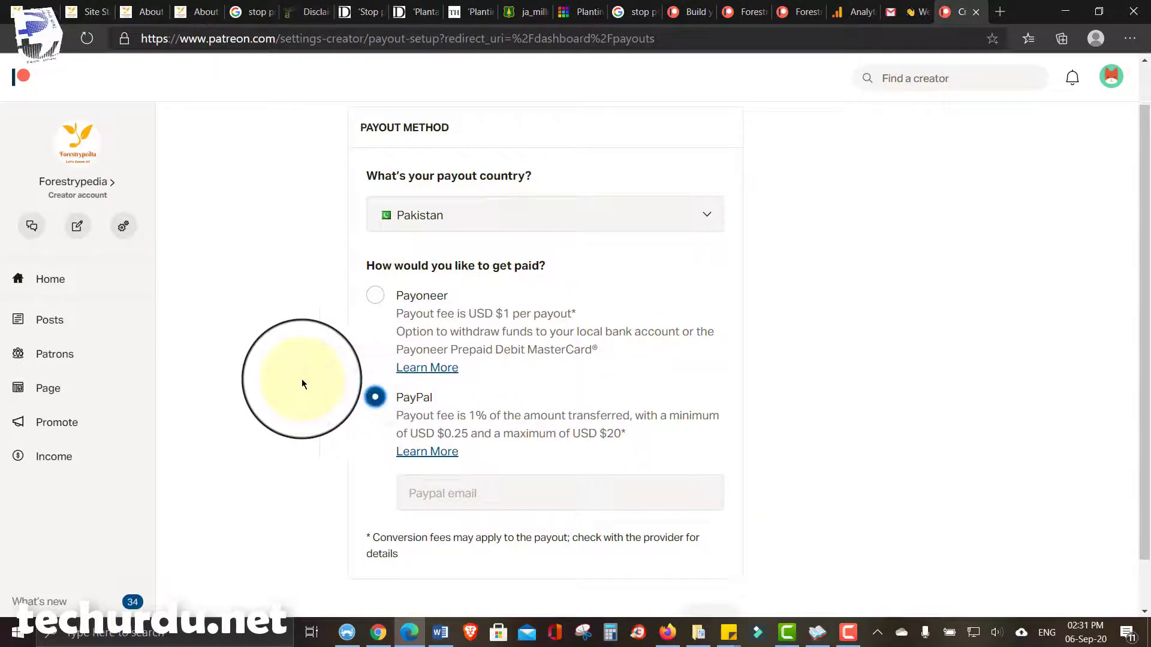
scroll(301, 379, "down", 1)
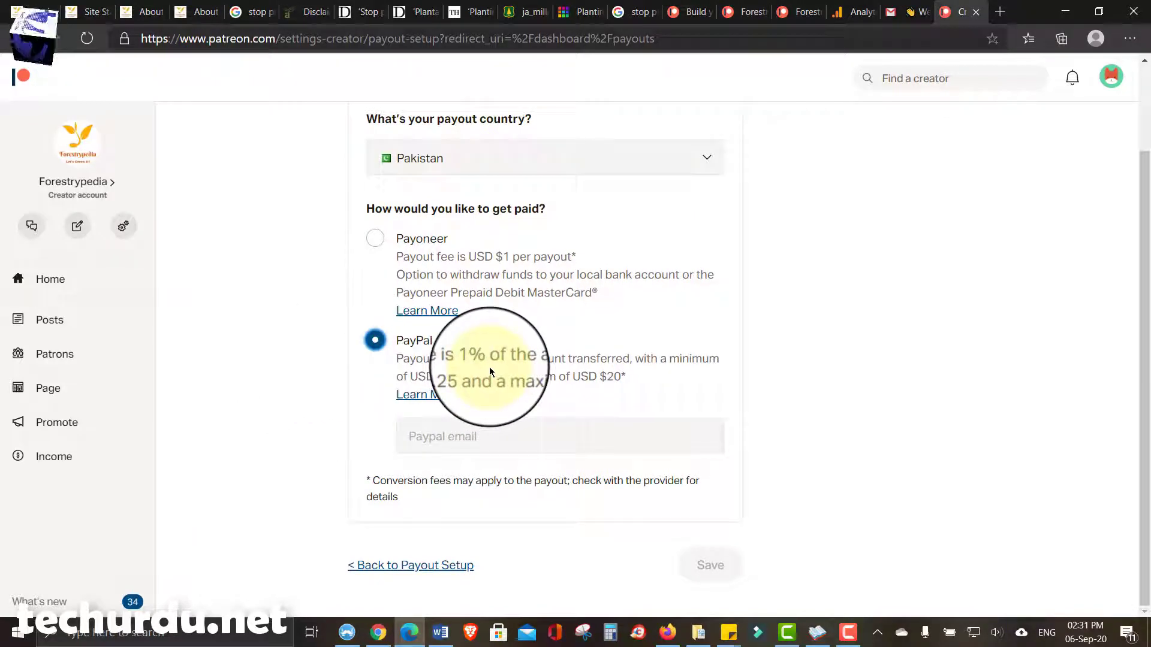
left_click(450, 436)
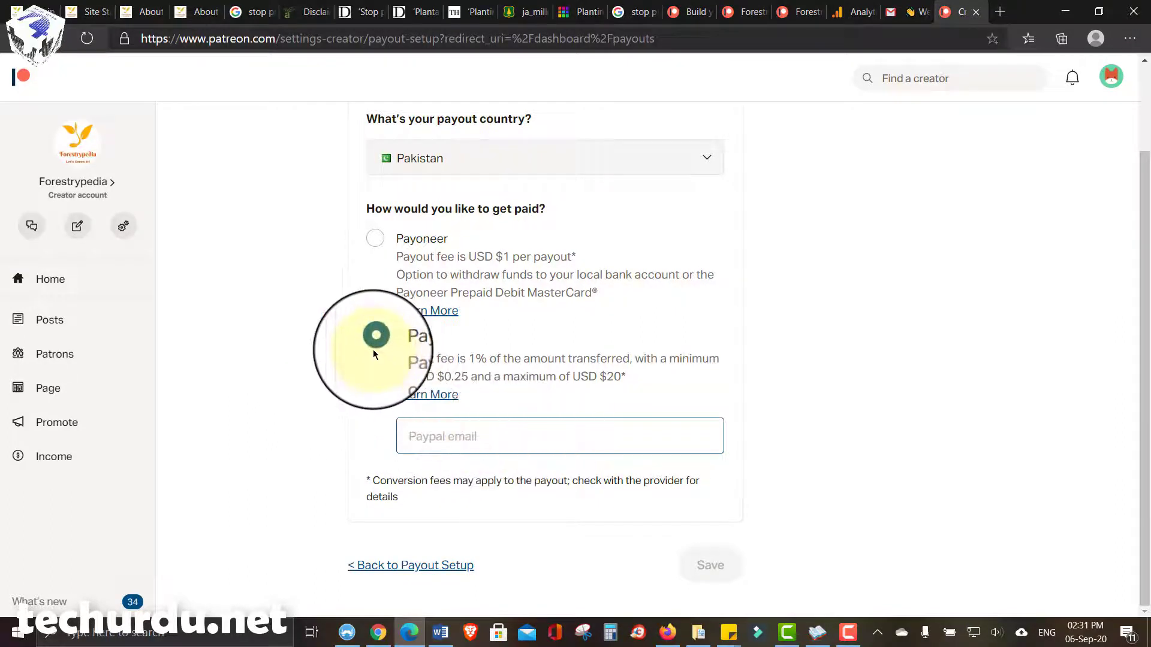
left_click(375, 240)
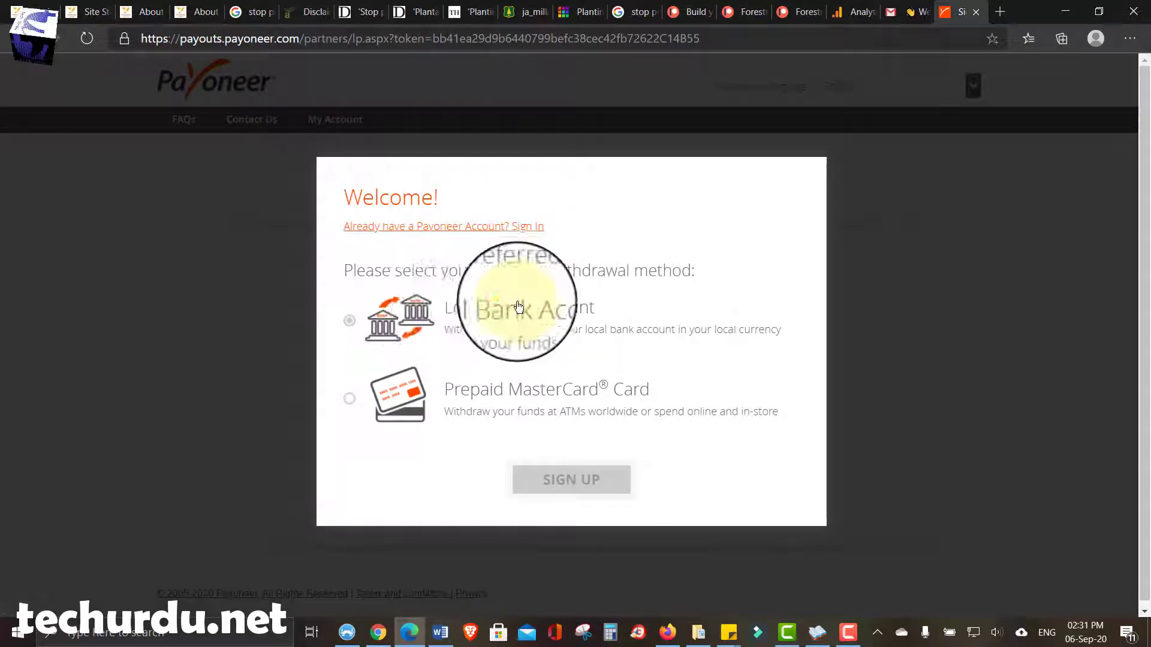
- Select Local Bank Account as the Payoneer withdrawal method instead of the prepaid MasterCard
left_click(449, 322)
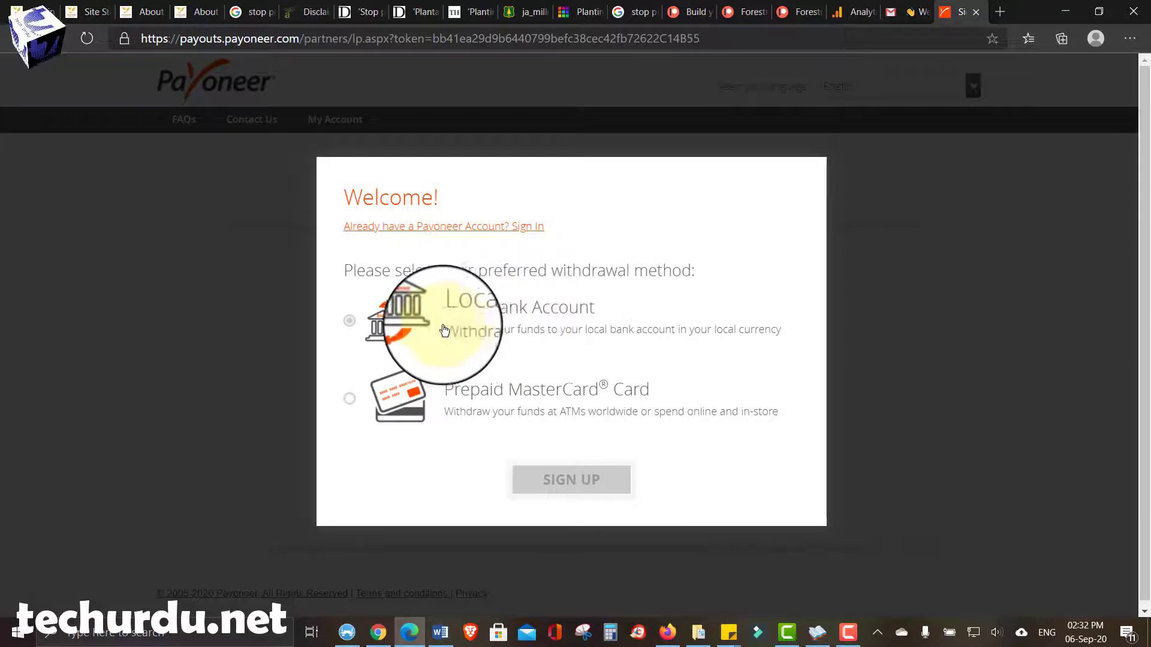
left_click(355, 402)
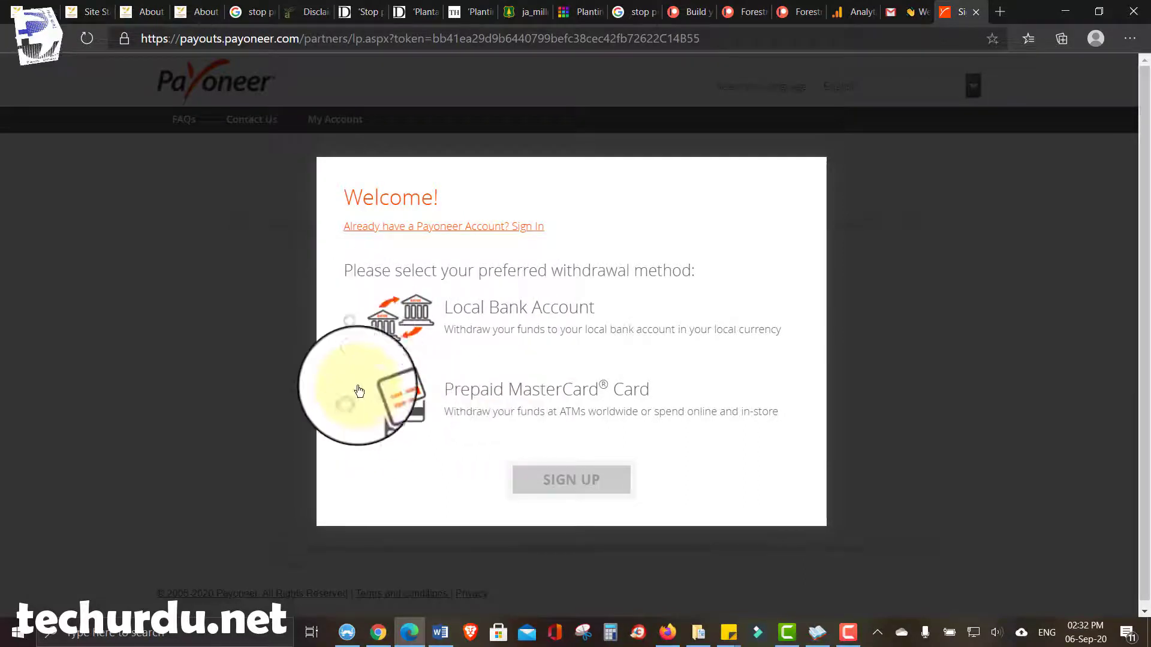
left_click(350, 317)
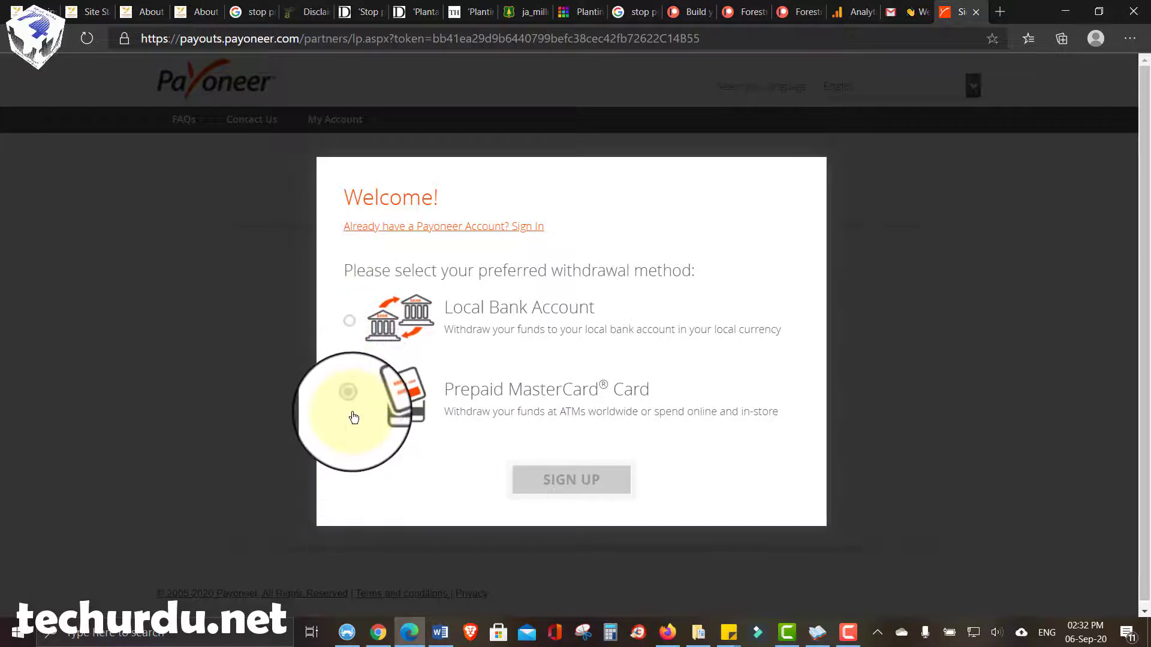
left_click(351, 318)
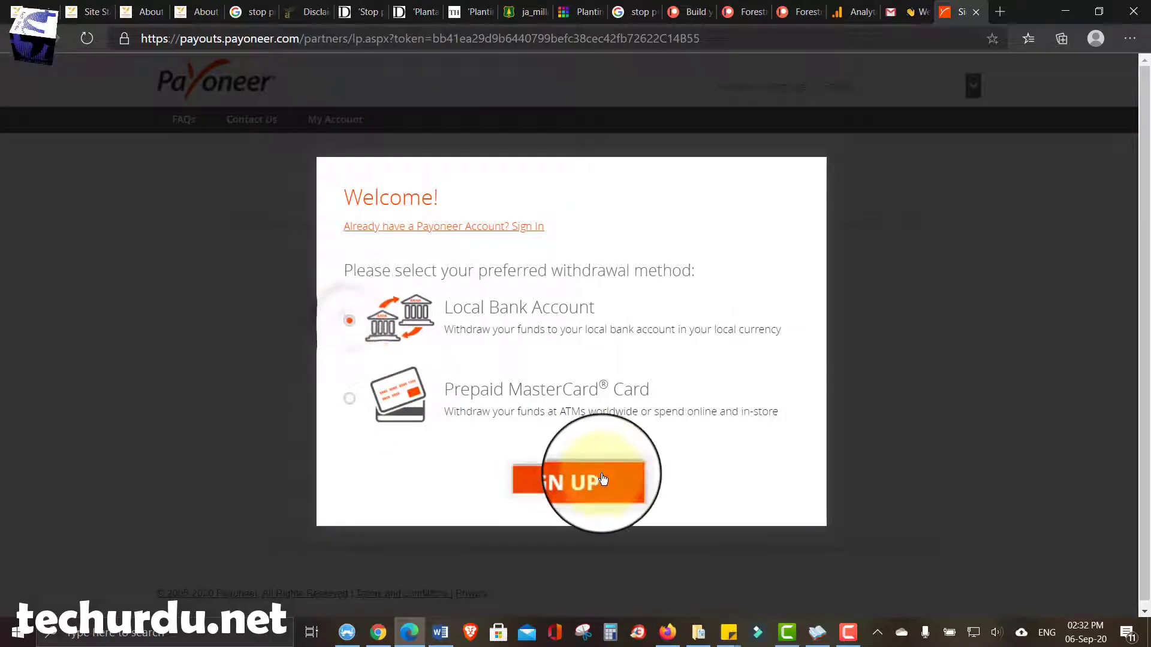
left_click(572, 485)
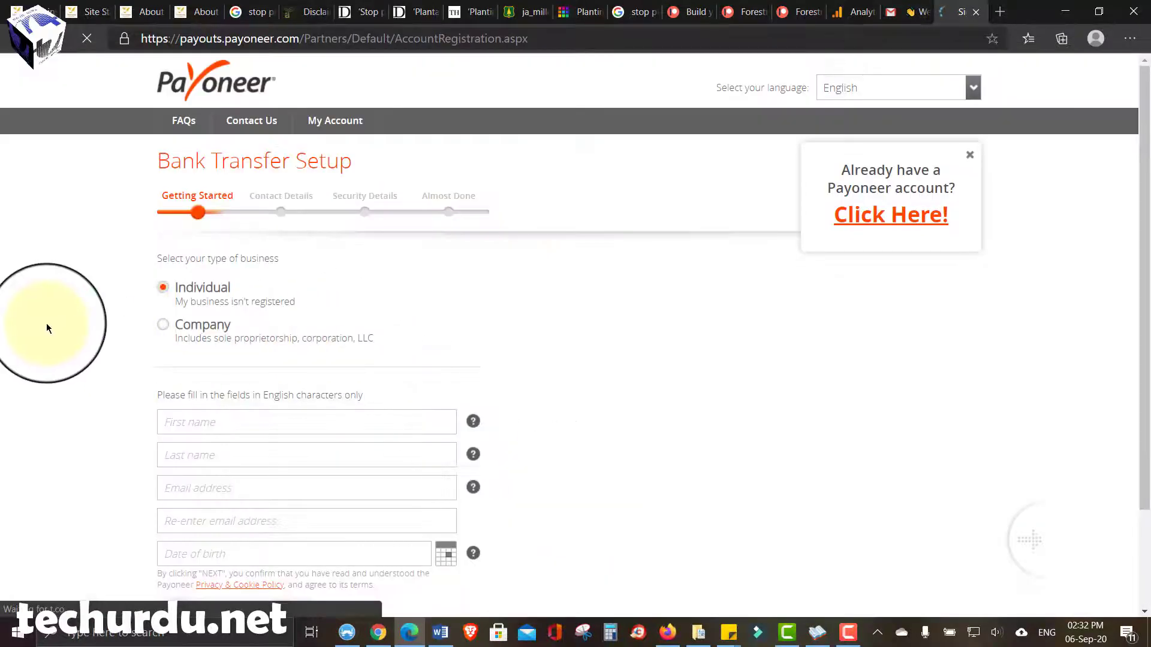
scroll(46, 327, "down", 1)
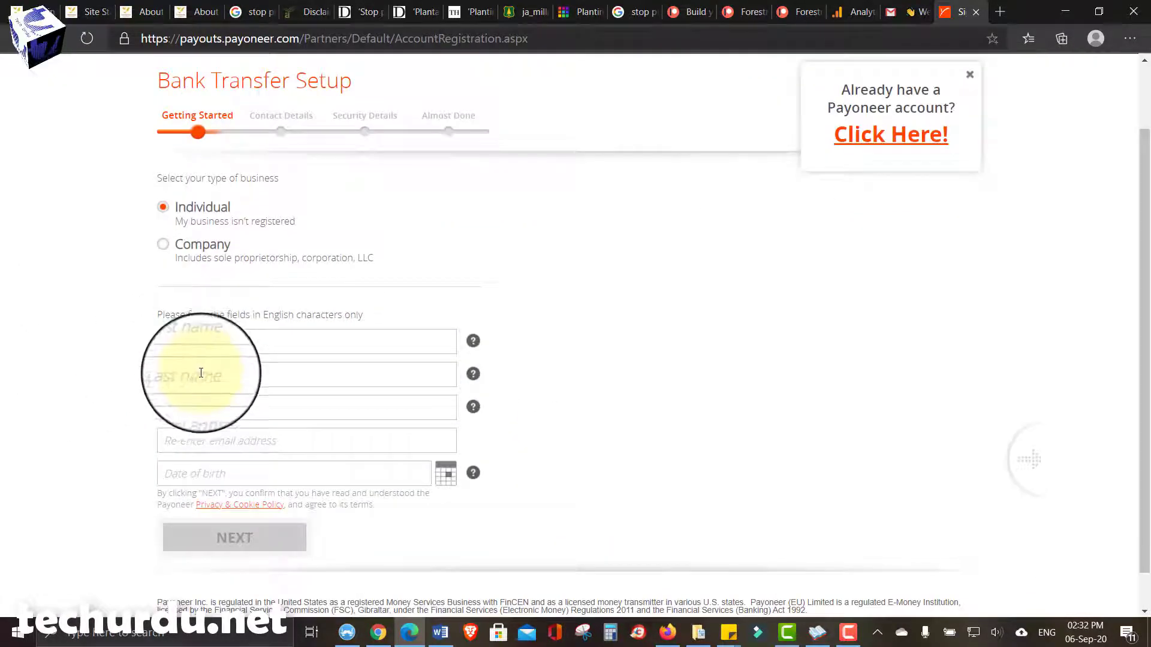
scroll(137, 499, "up", 1)
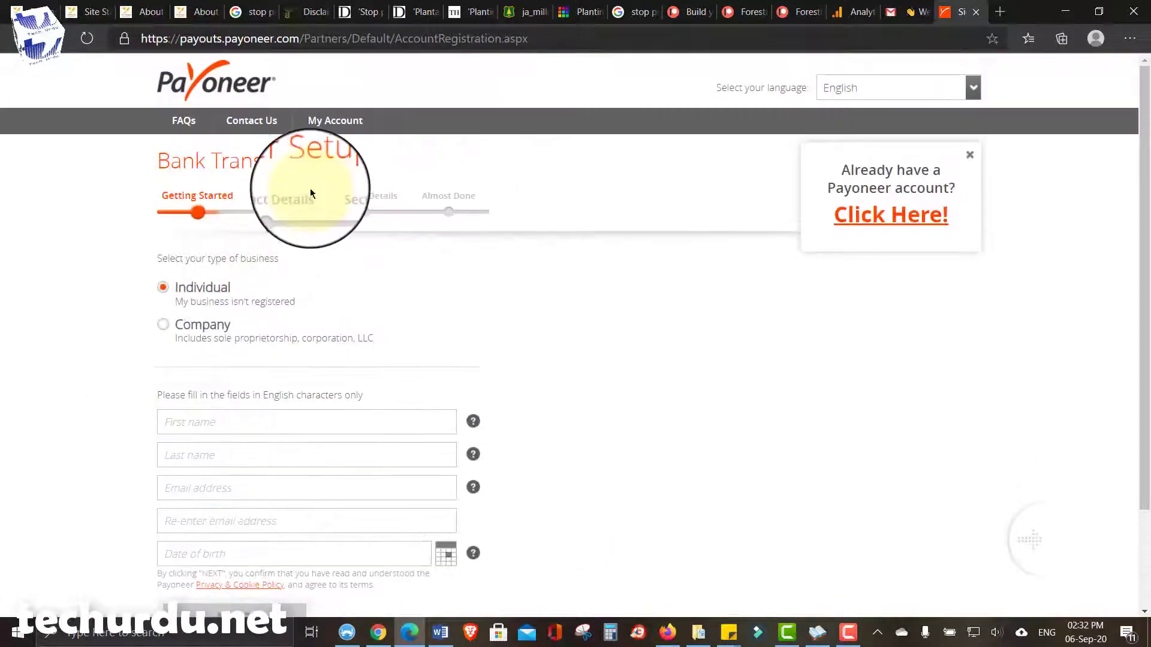
scroll(284, 268, "down", 2)
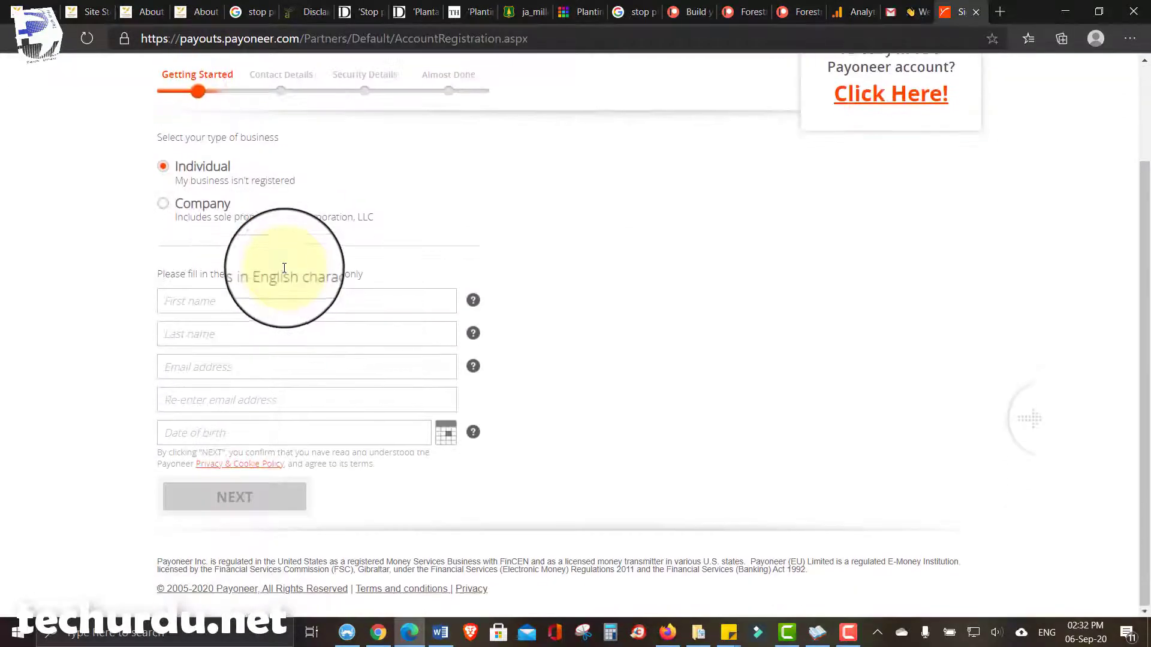
scroll(285, 268, "up", 2)
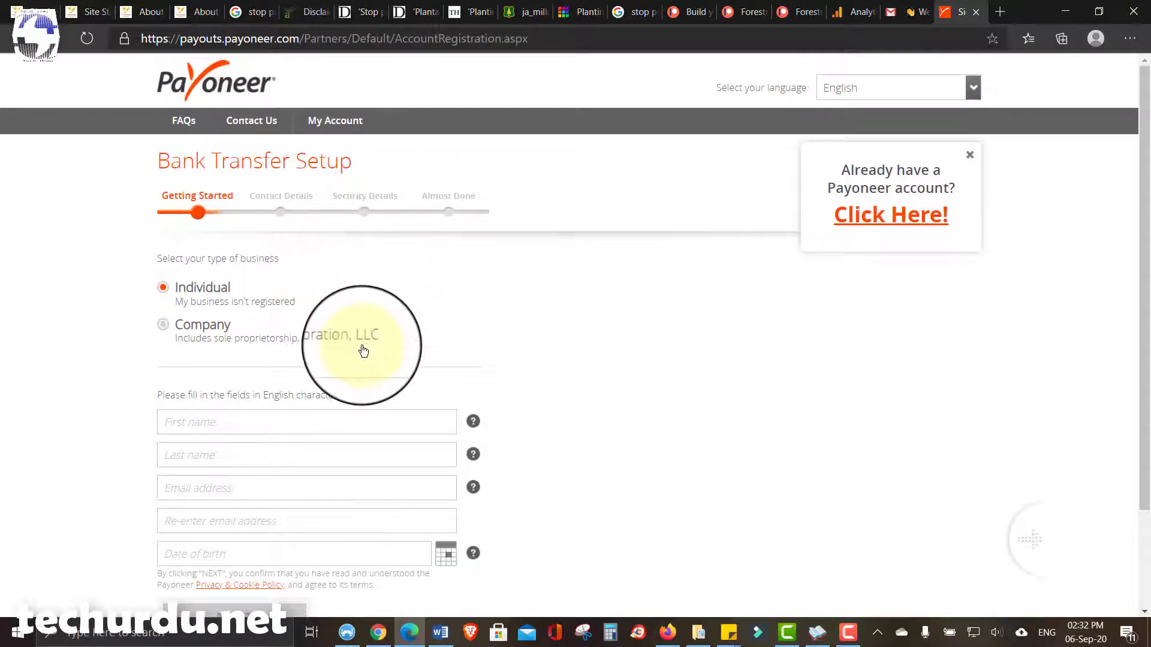
scroll(366, 347, "down", 1)
scroll(362, 346, "down", 1)
scroll(300, 318, "up", 1)
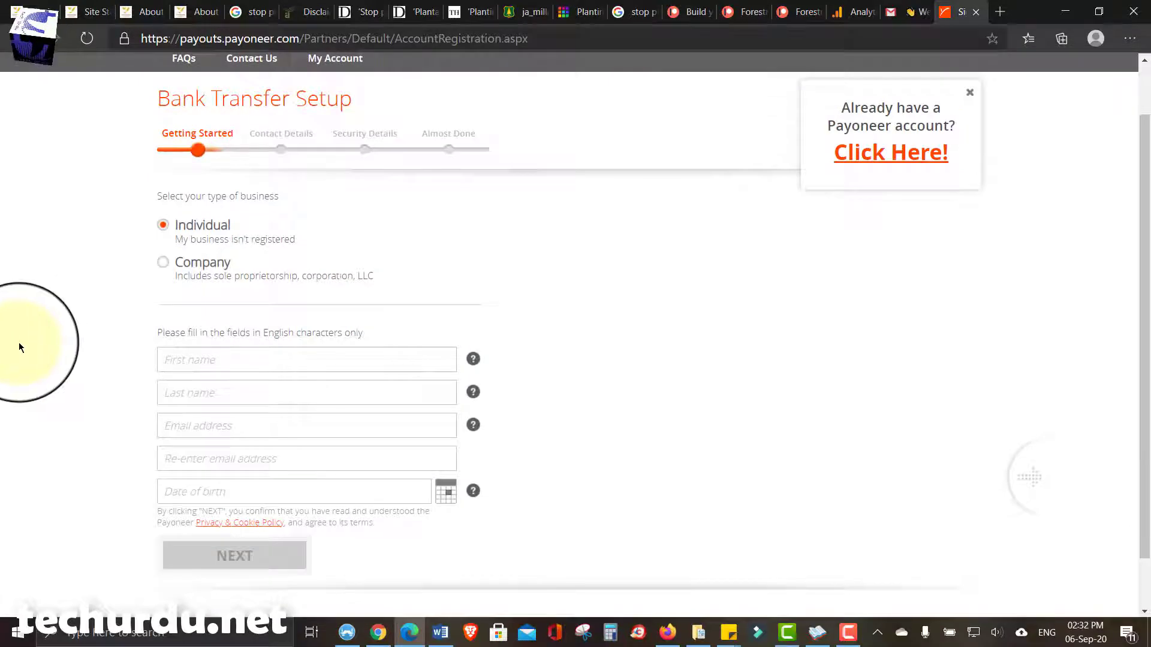
scroll(19, 347, "down", 1)
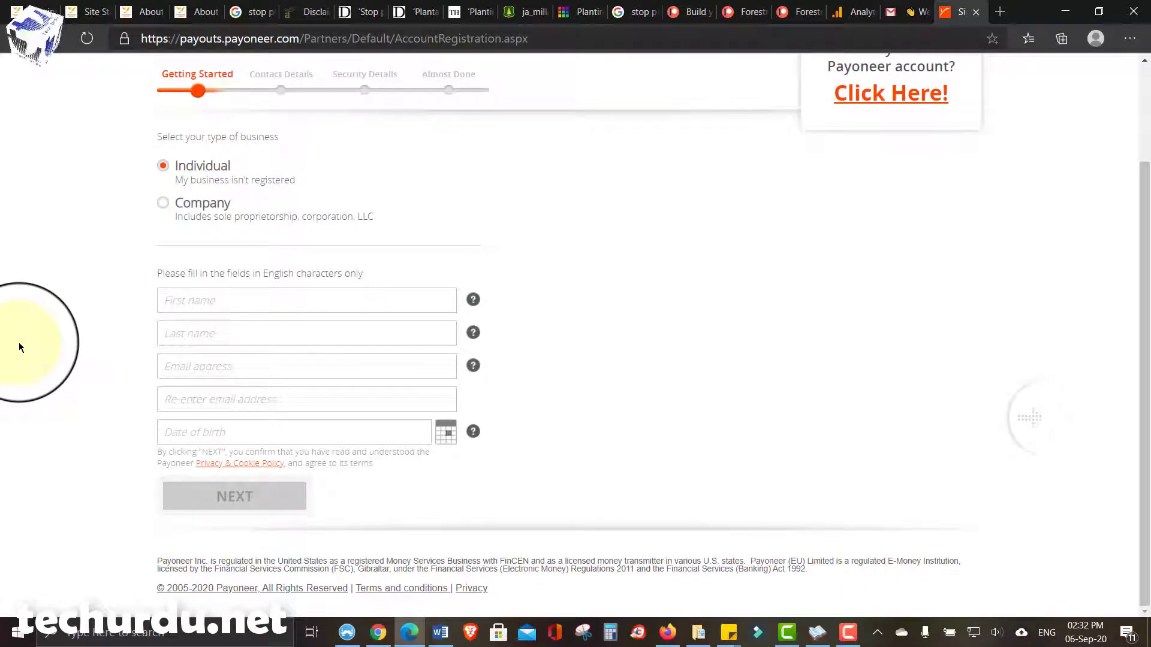
scroll(31, 311, "up", 2)
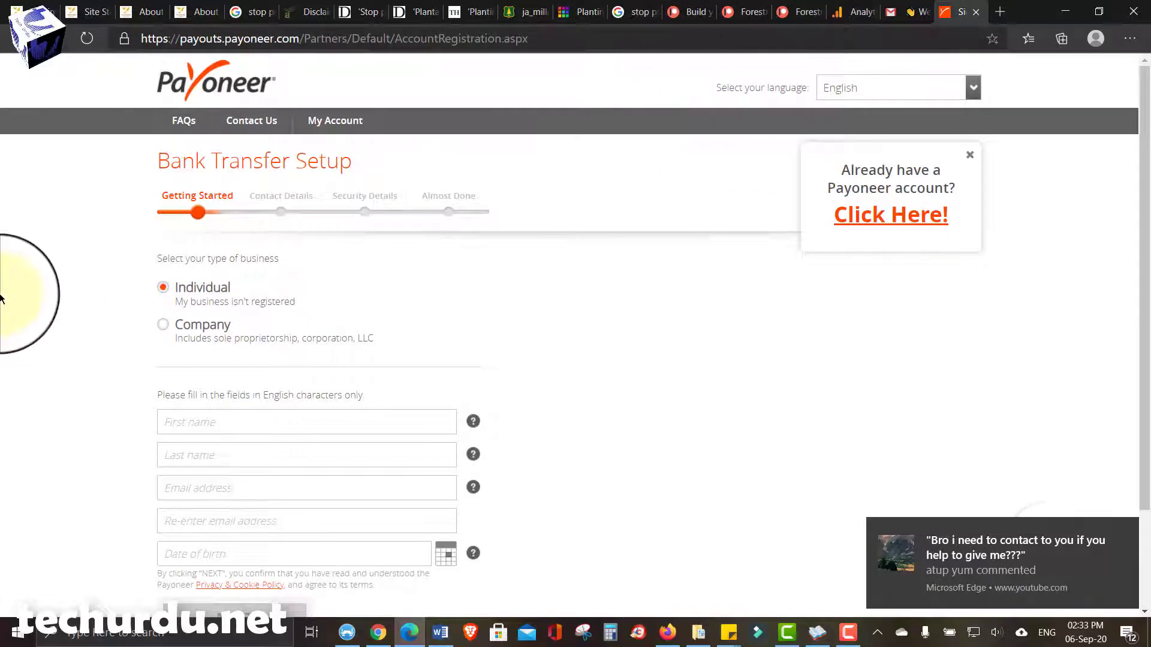
scroll(2, 298, "down", 2)
scroll(2, 298, "up", 2)
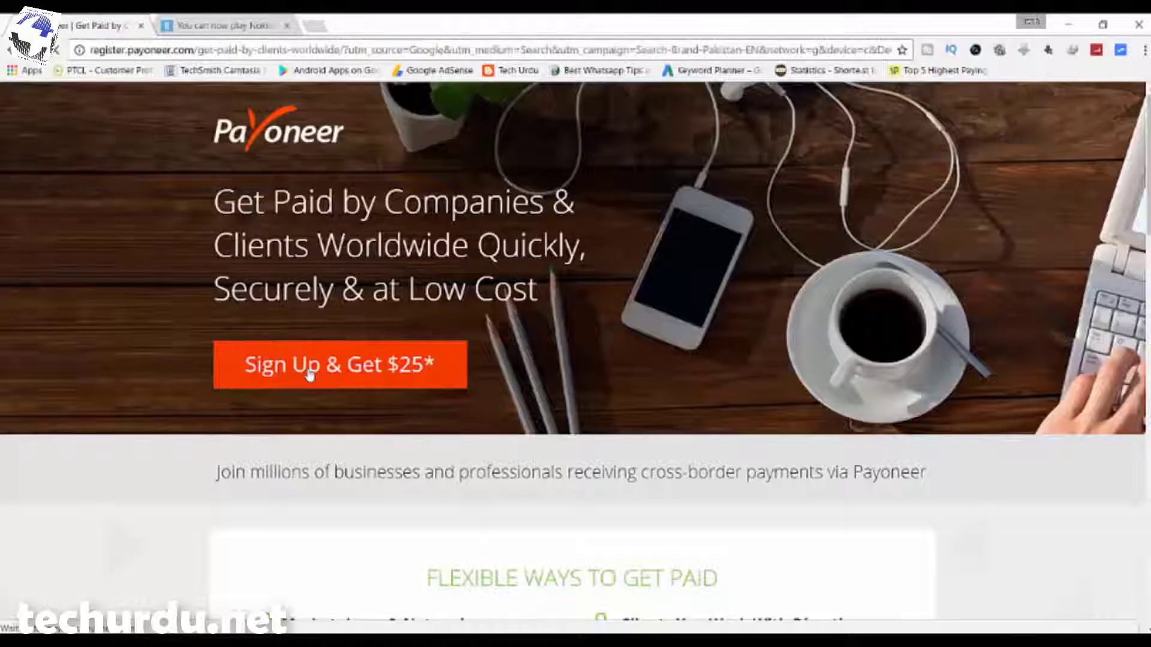
- Open the Payoneer sign-up form and enter the applicant's first name, last name and e-mail twice
left_click(310, 375)
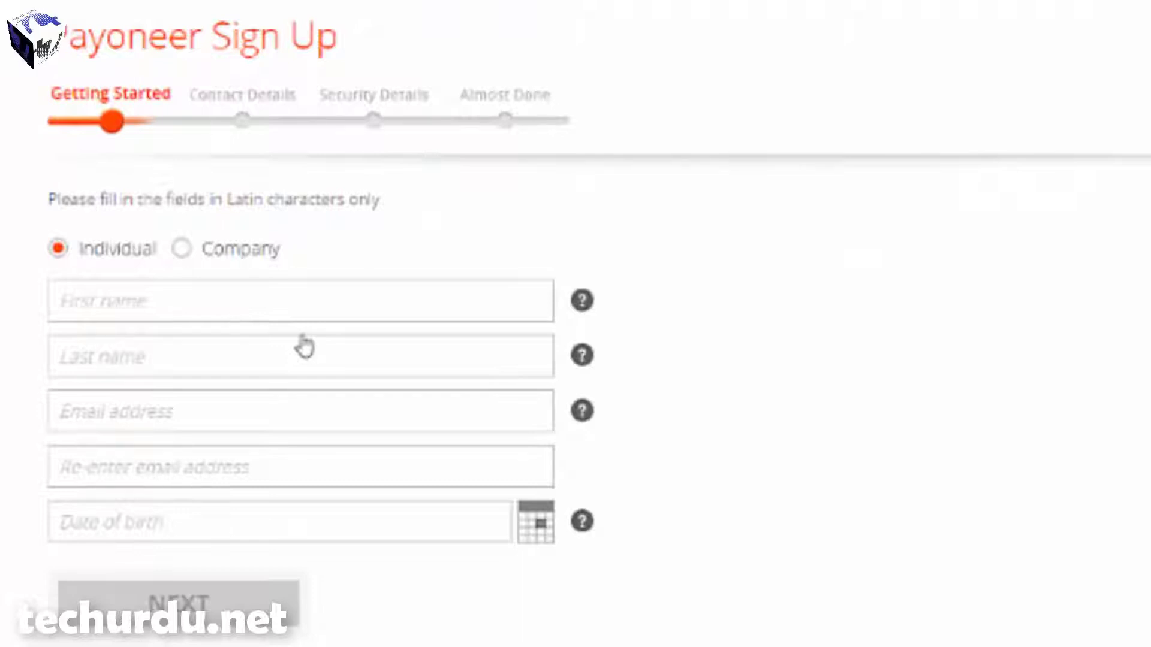
left_click(307, 303)
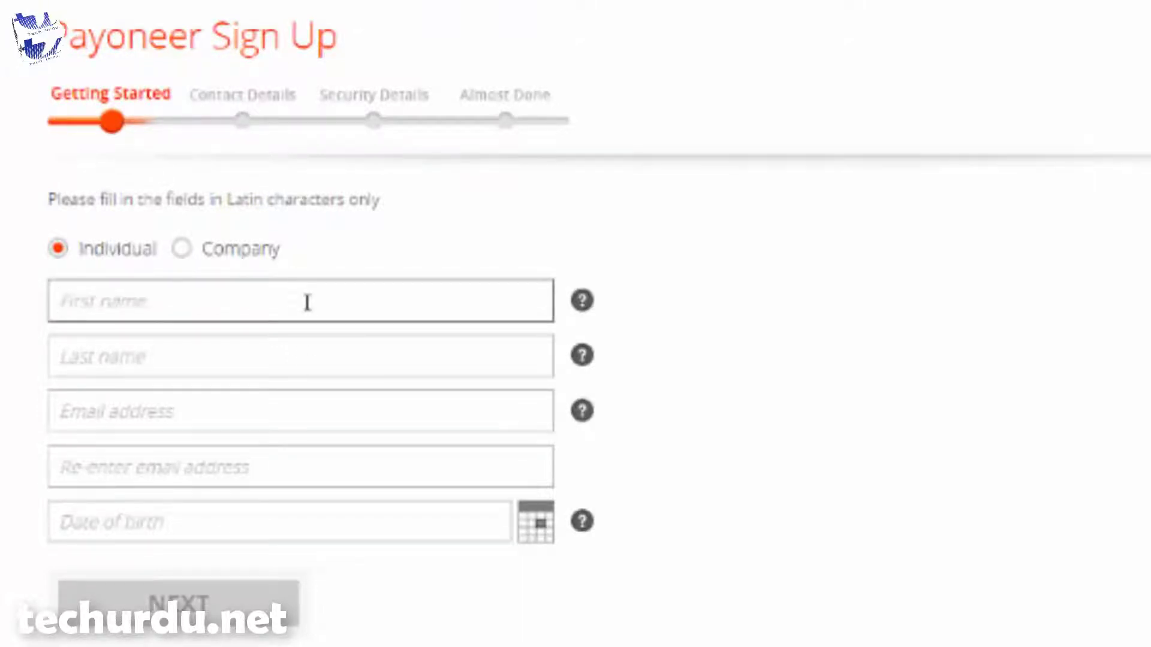
key("Tab")
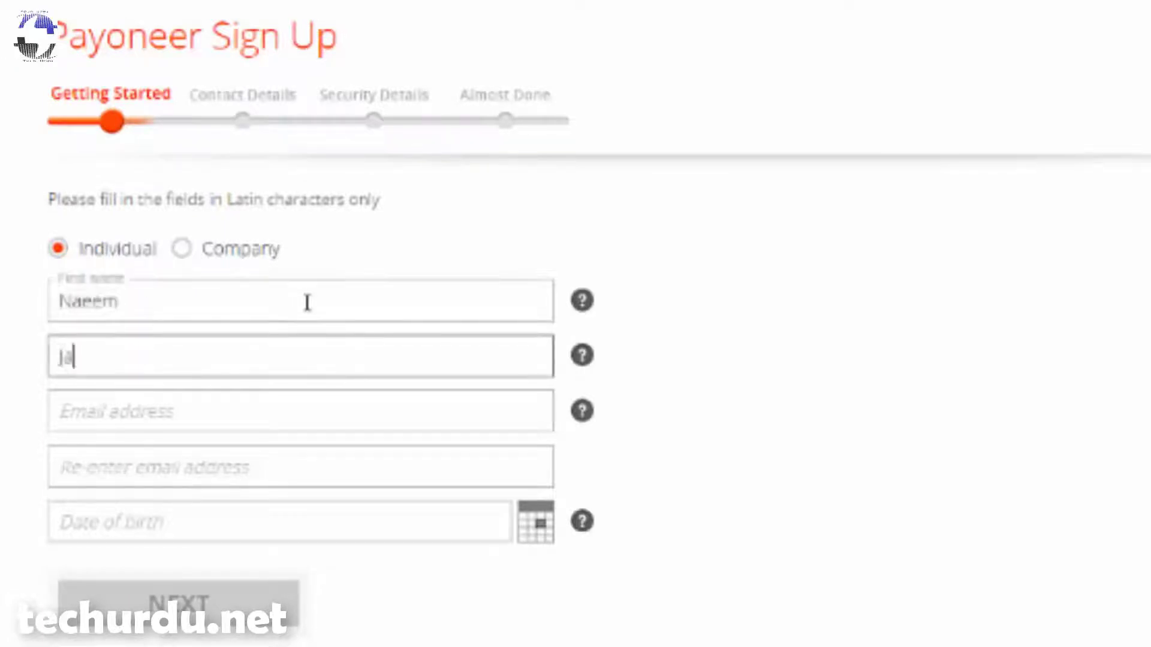
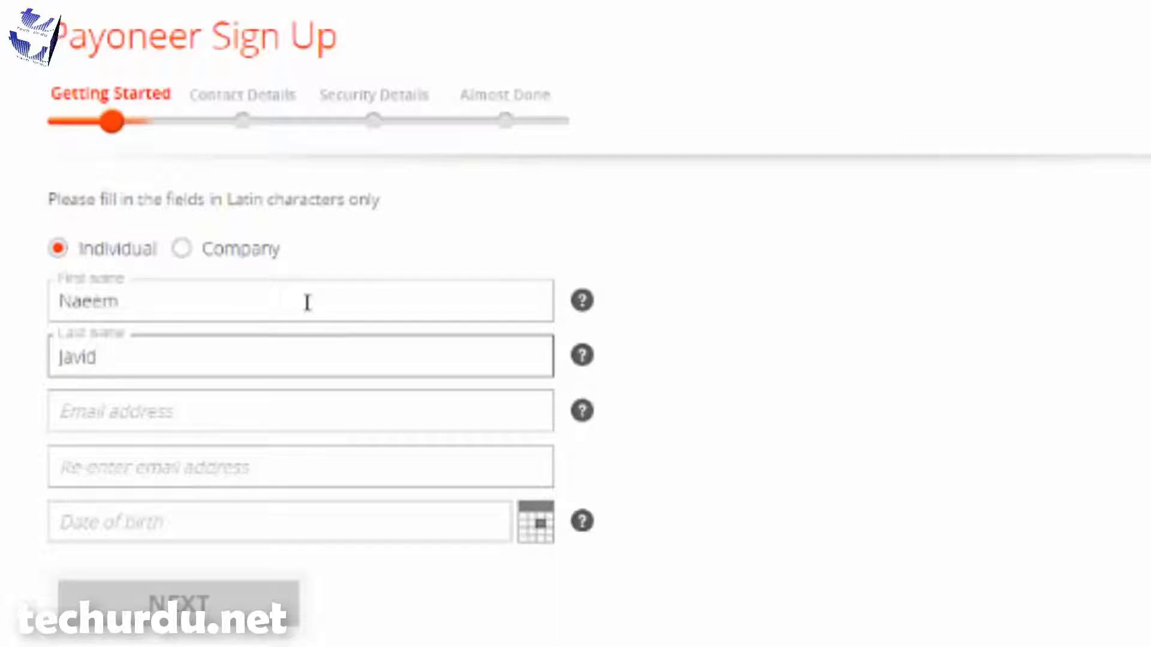
key("Tab")
key("Tab")
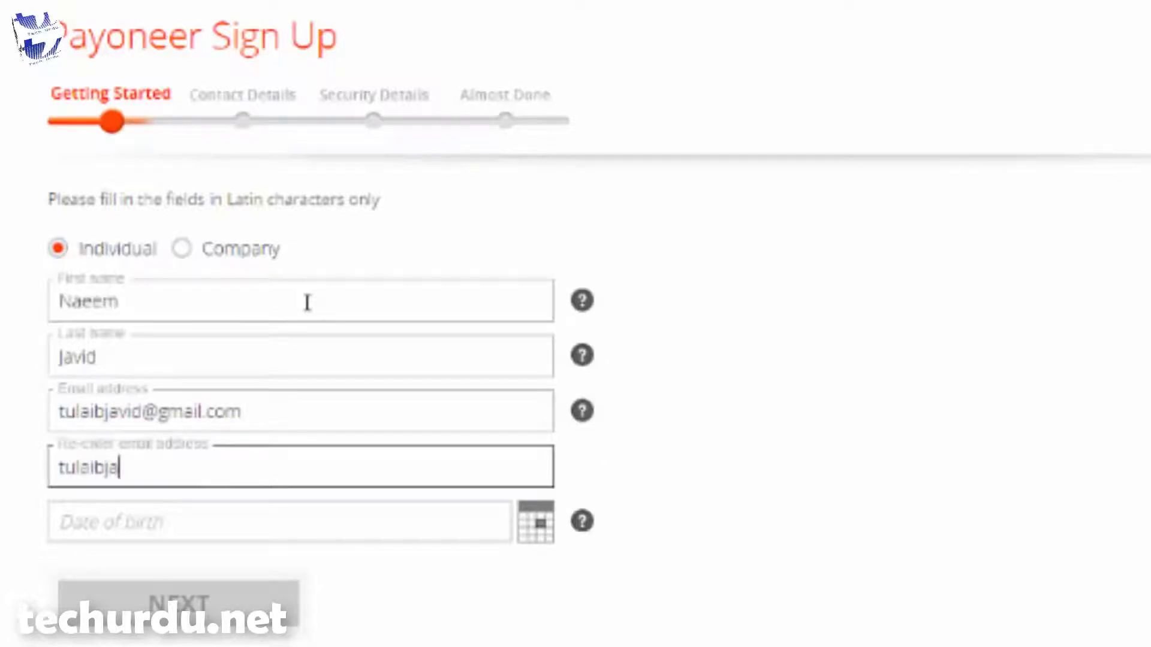
key("Tab")
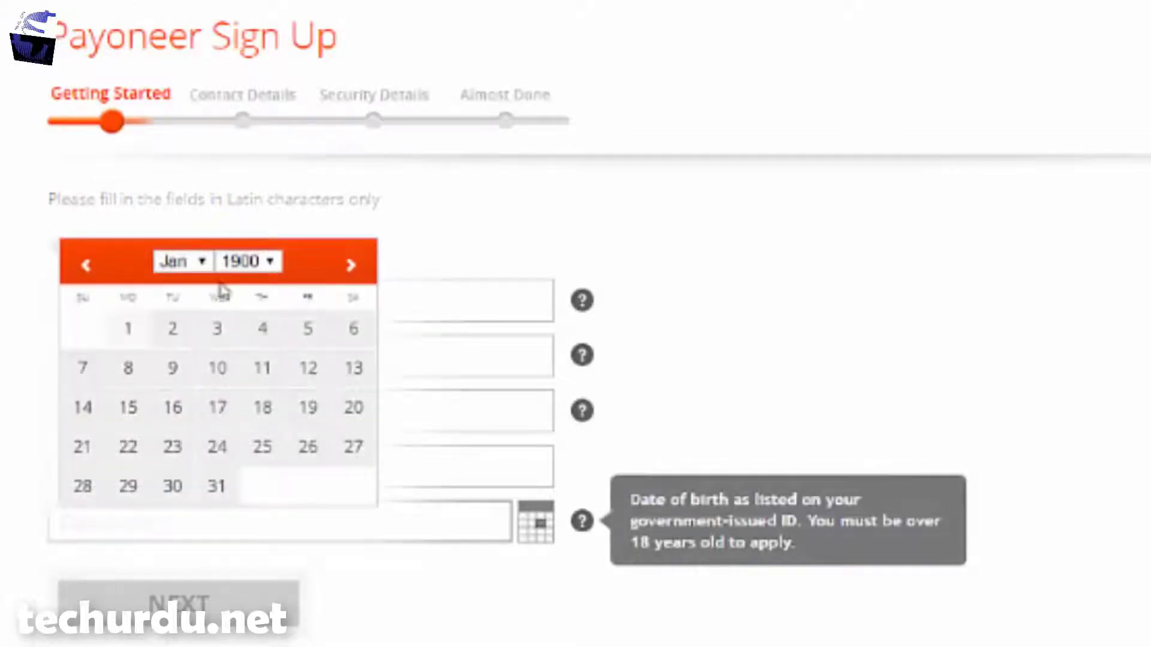
left_click(203, 263)
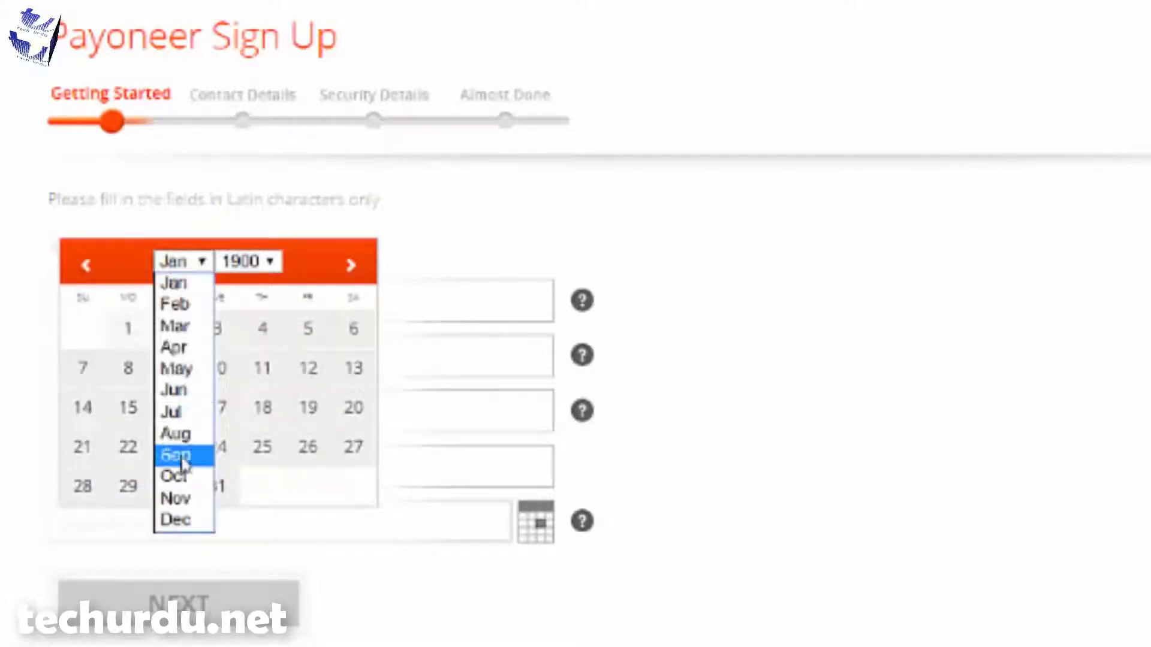
left_click(175, 477)
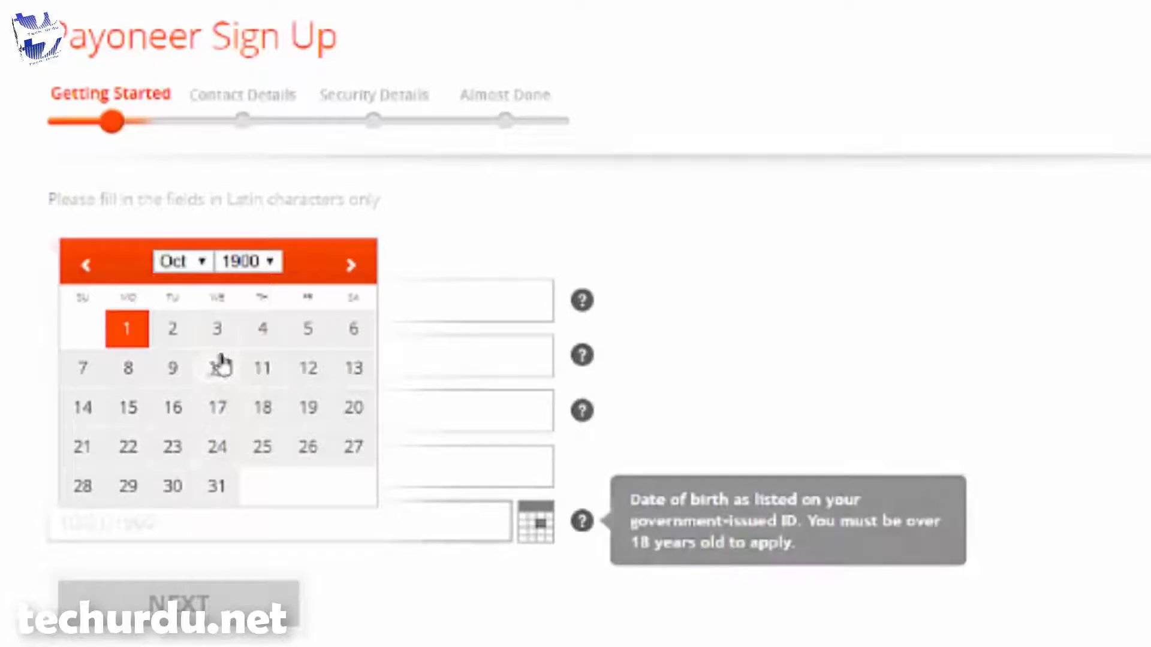
left_click(271, 261)
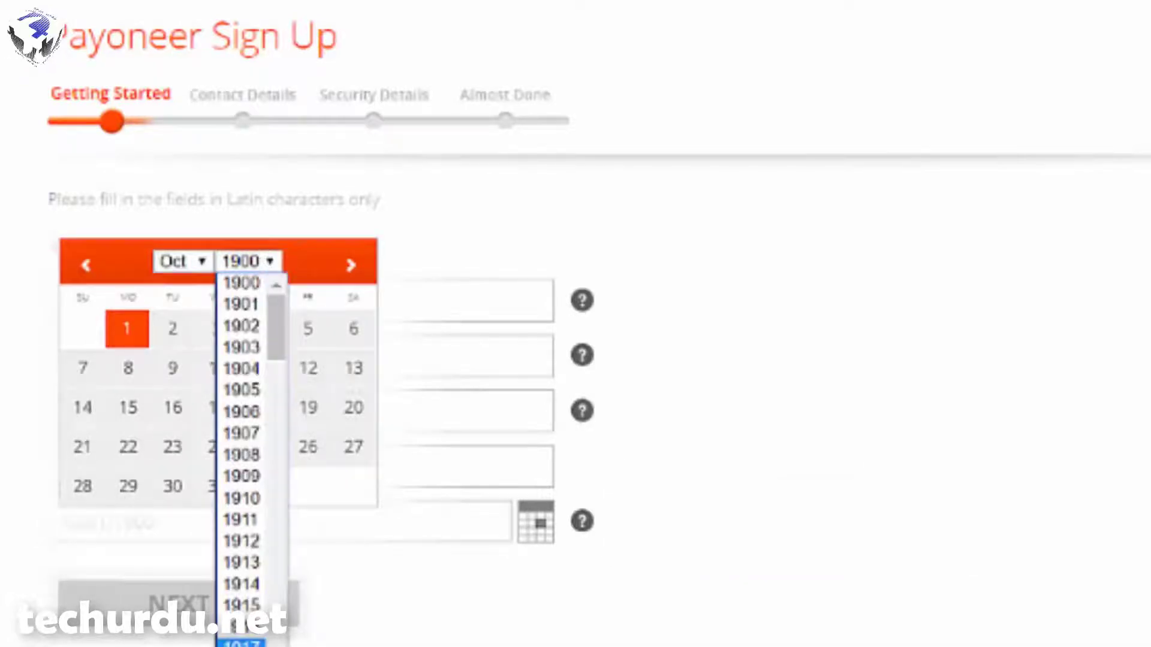
scroll(239, 636, "down", 20)
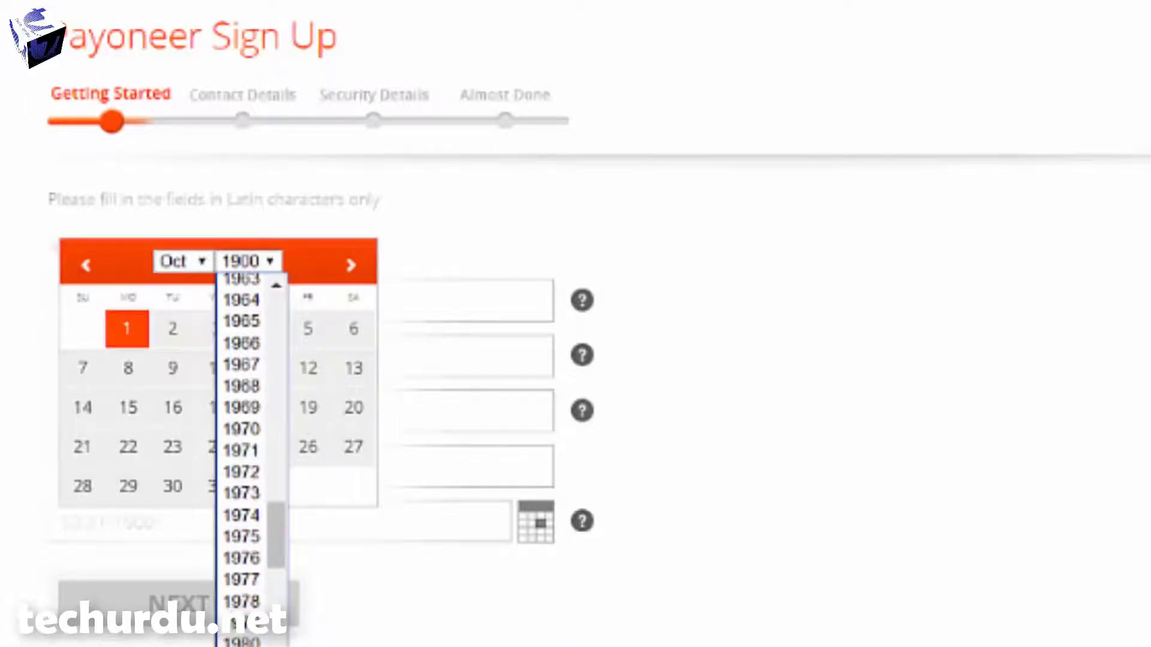
left_click(241, 641)
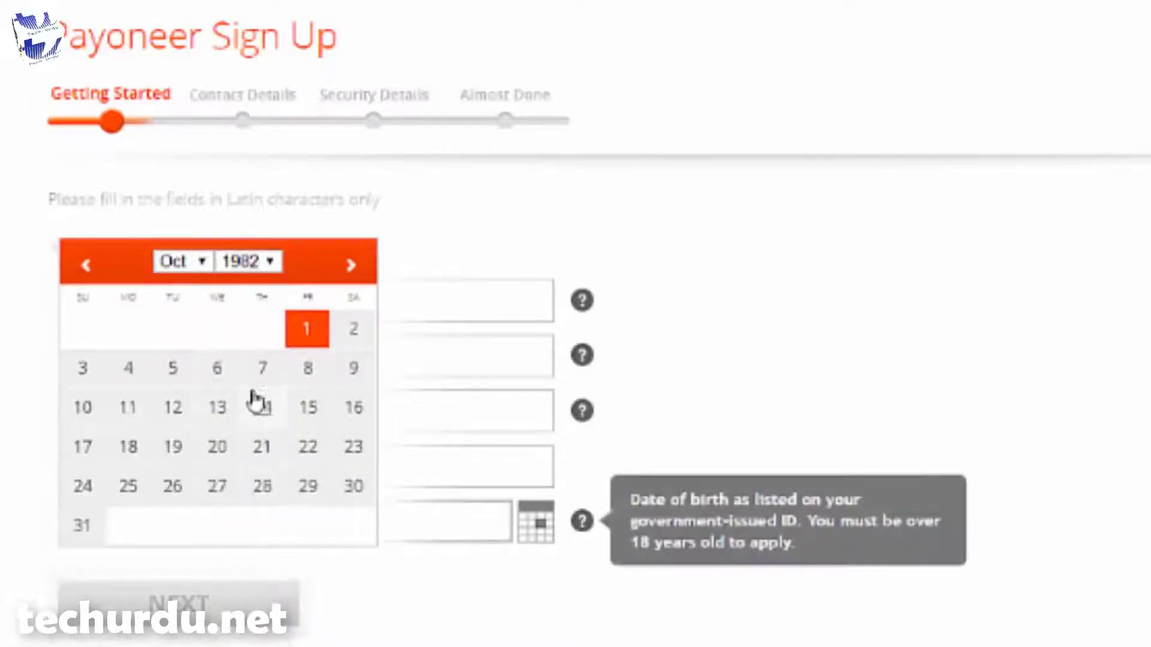
left_click(277, 268)
scroll(239, 600, "down", 2)
left_click(241, 640)
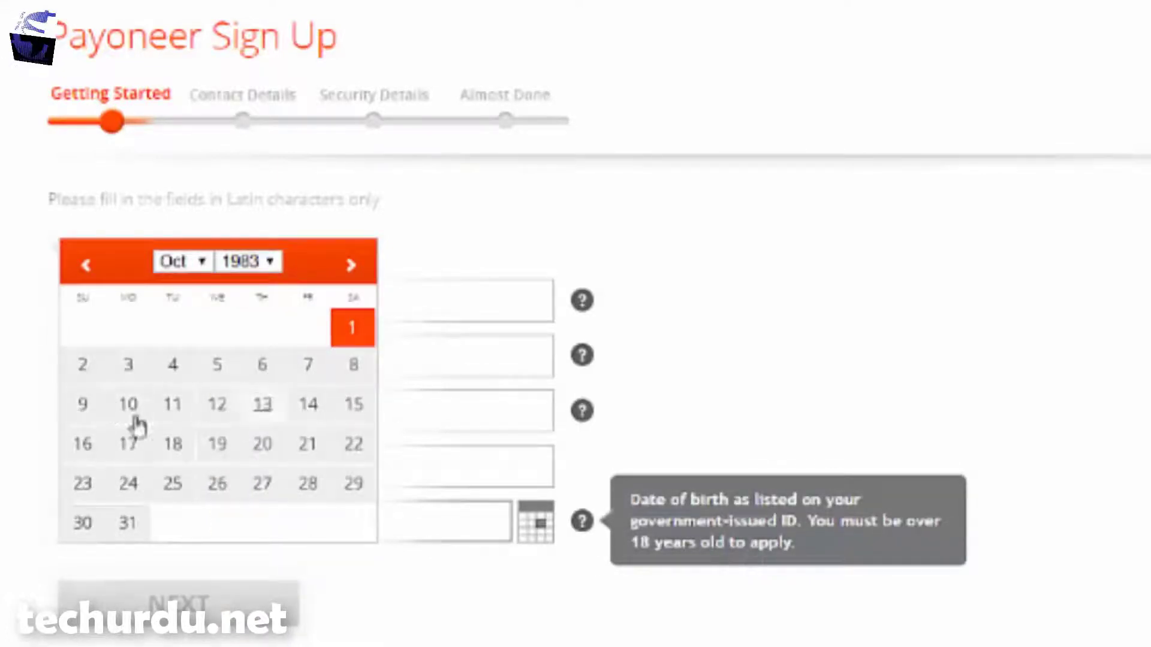
left_click(129, 414)
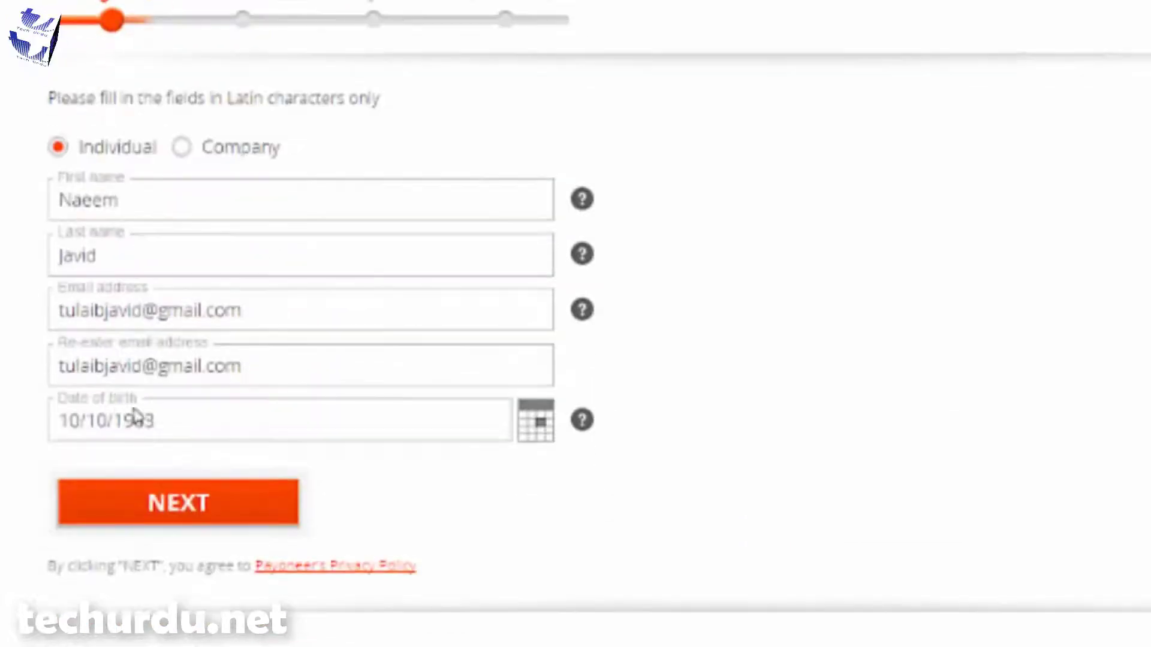
left_click(194, 519)
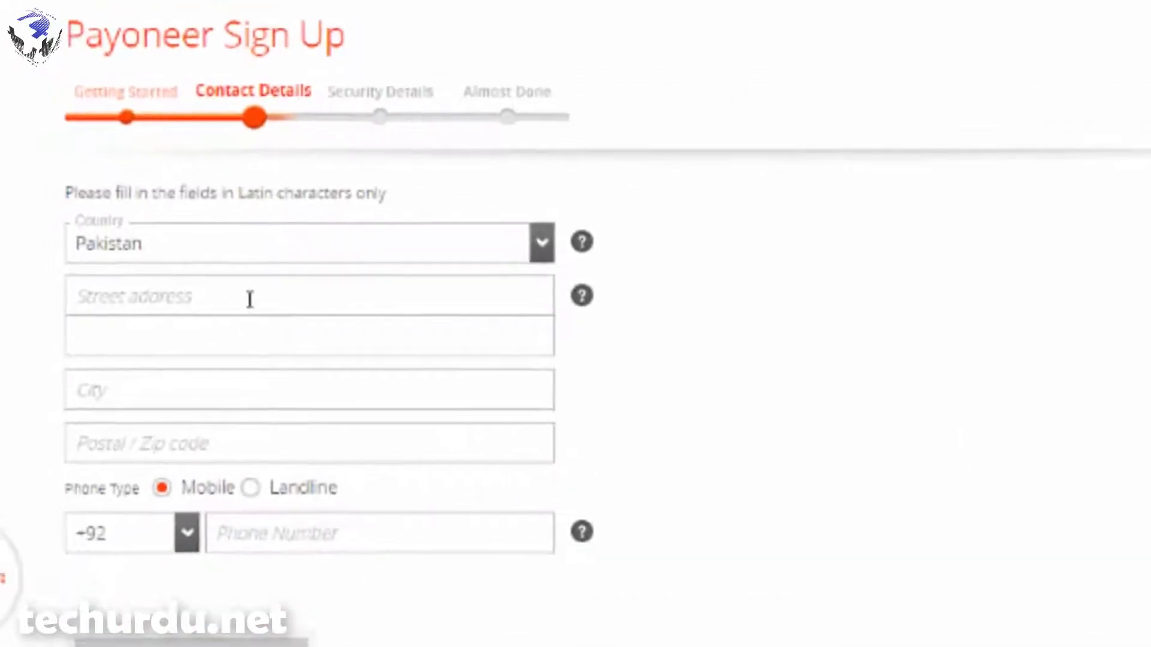
- Enter the street address and the second address line
left_click(255, 306)
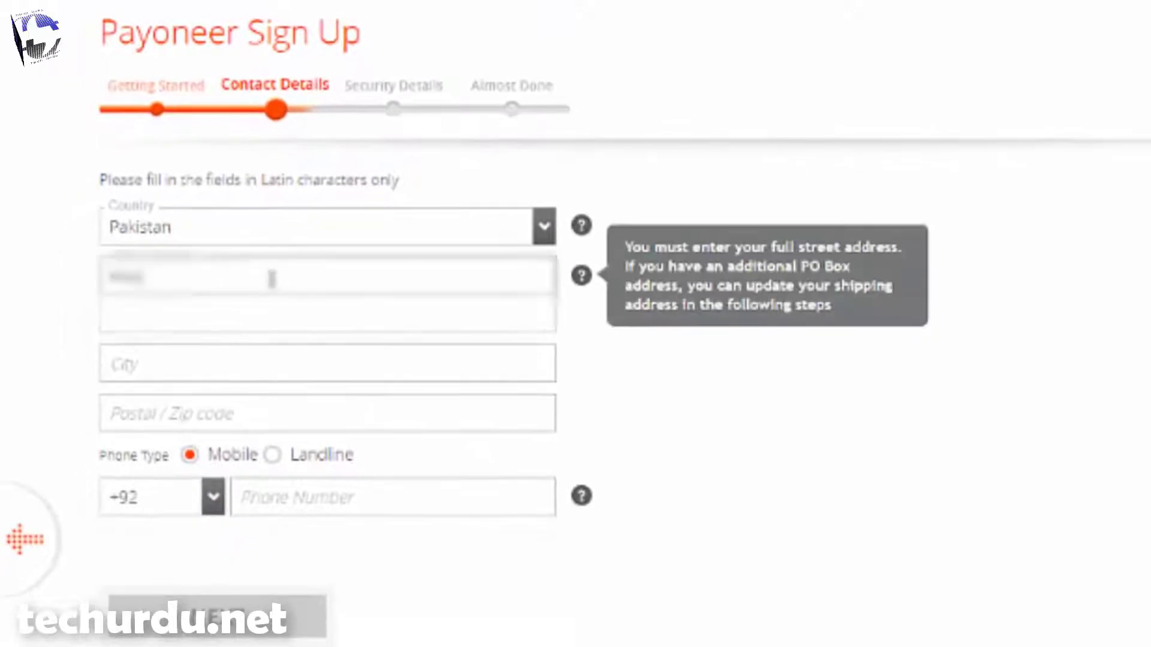
type("abc")
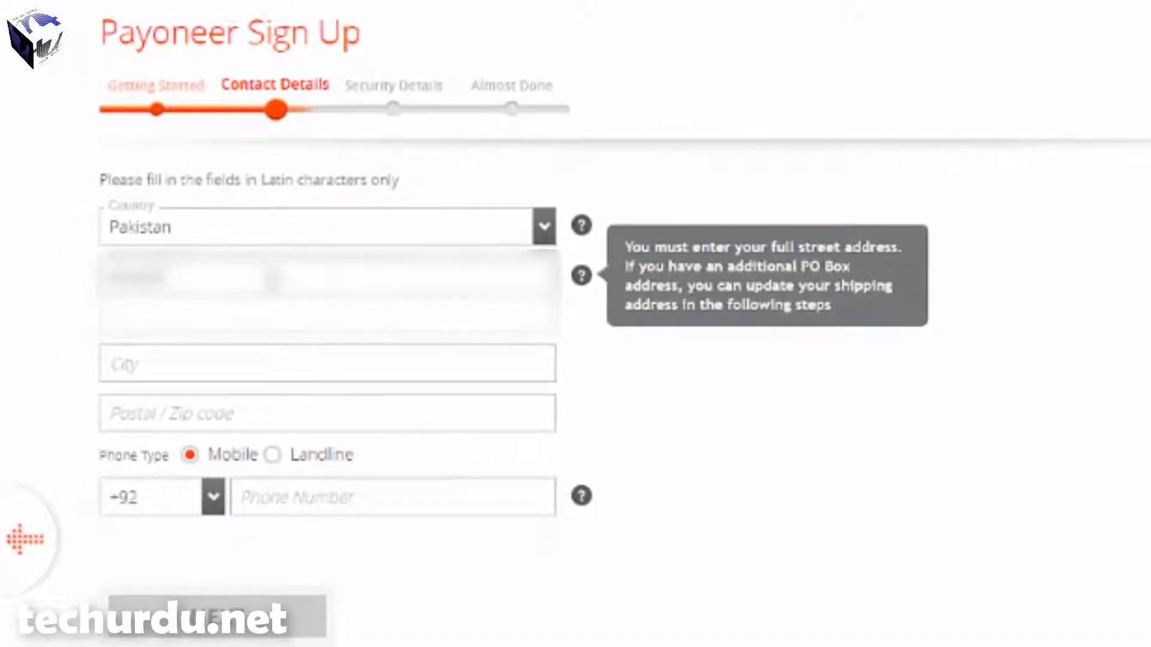
type("abcdefgh")
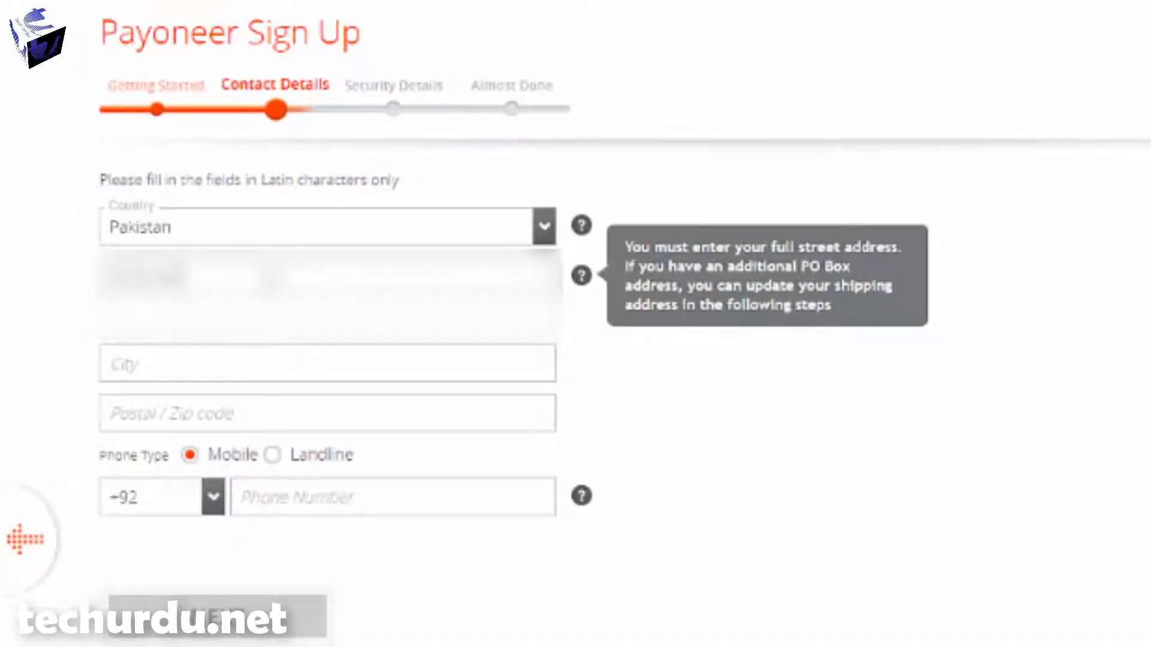
type("a")
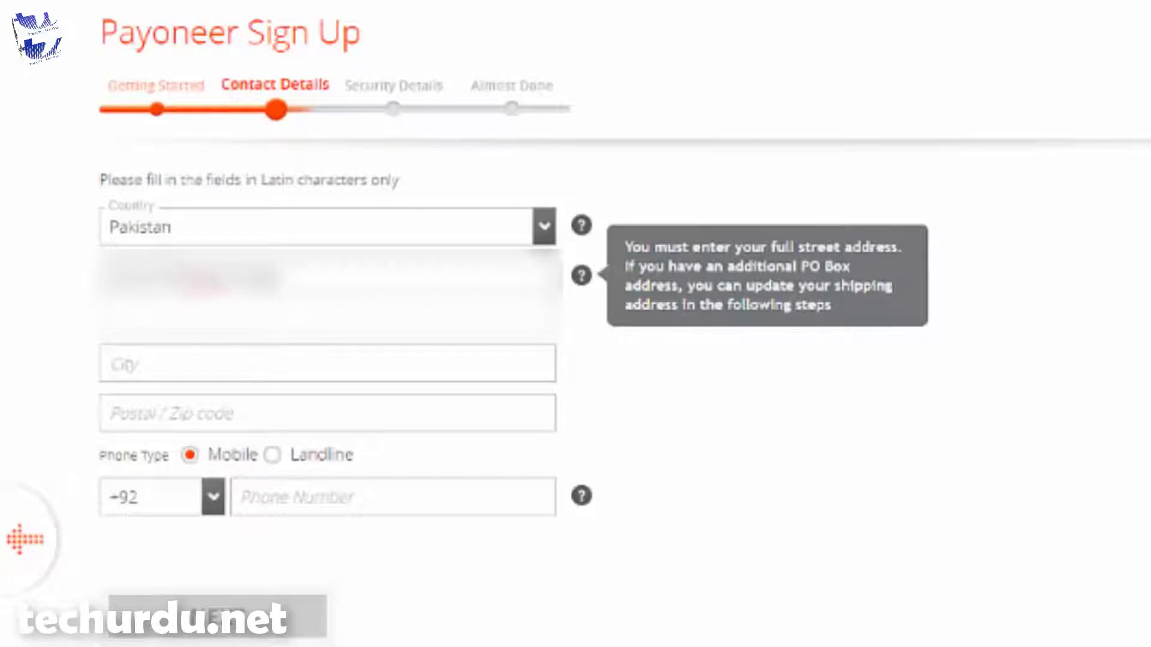
key("Tab")
type("abcd1234")
key("BackSpace")
type("street5123")
key("BackSpace")
key("BackSpace")
key("BackSpace")
key("BackSpace")
type("12345")
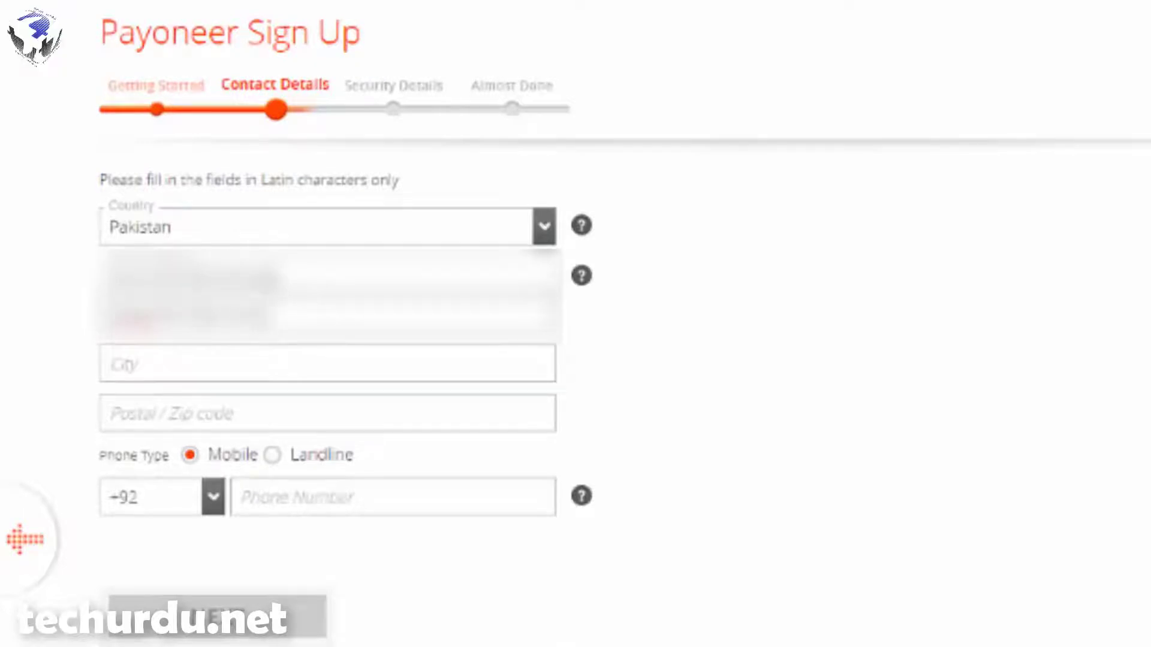
type("67890")
- Fill in the city, postal code and mobile number, then continue to Security Details
left_click(328, 363)
type("Quetta")
key("Tab")
type("87300")
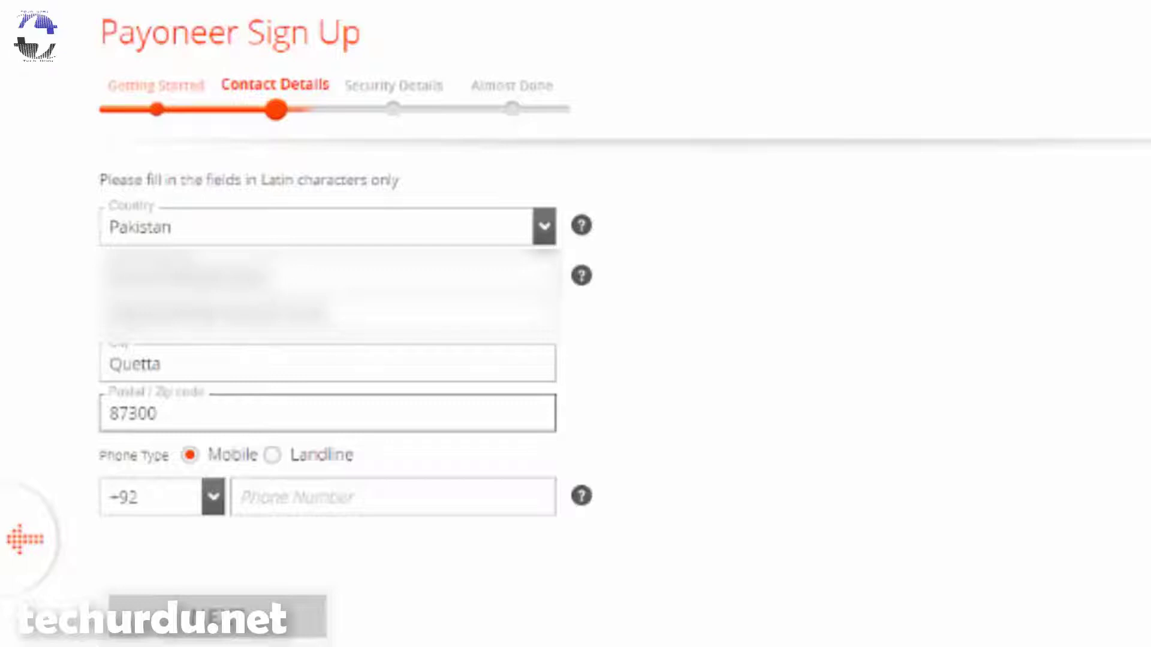
left_click(303, 502)
type("3337")
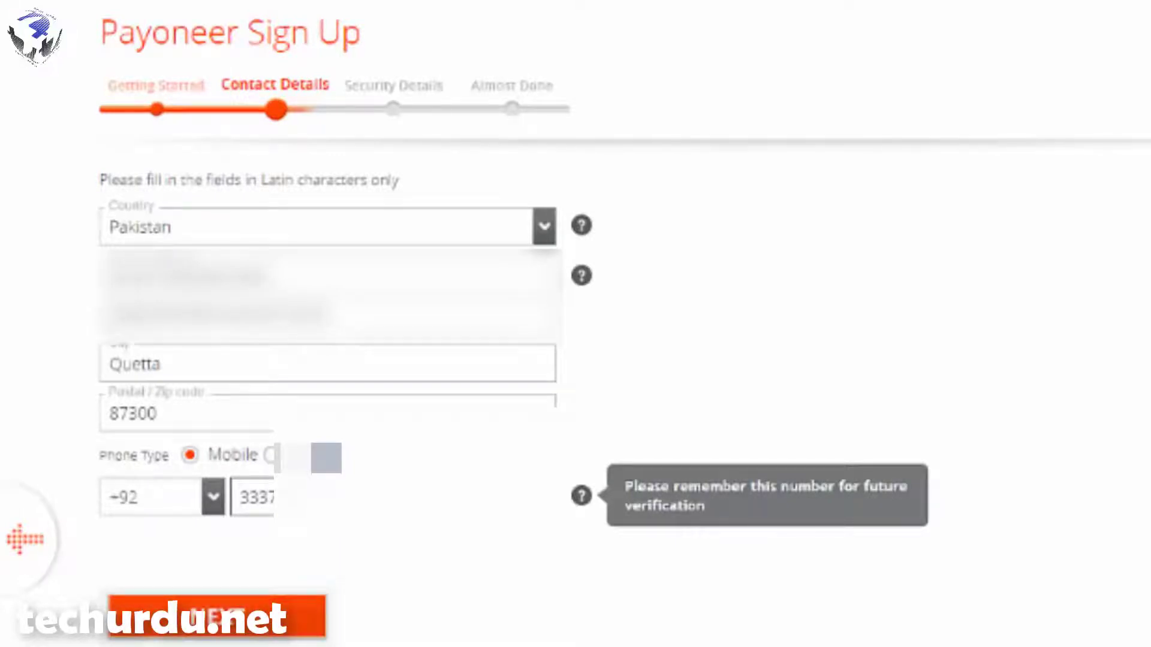
left_click(244, 628)
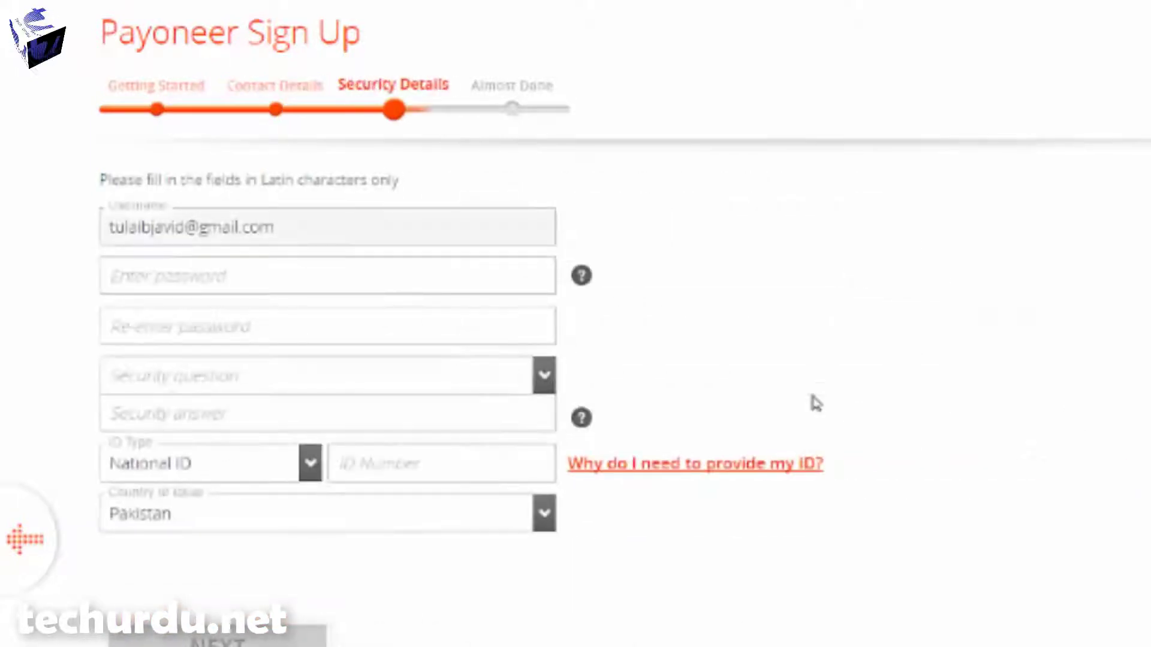
- Enter and confirm the Payoneer account password
left_click(422, 271)
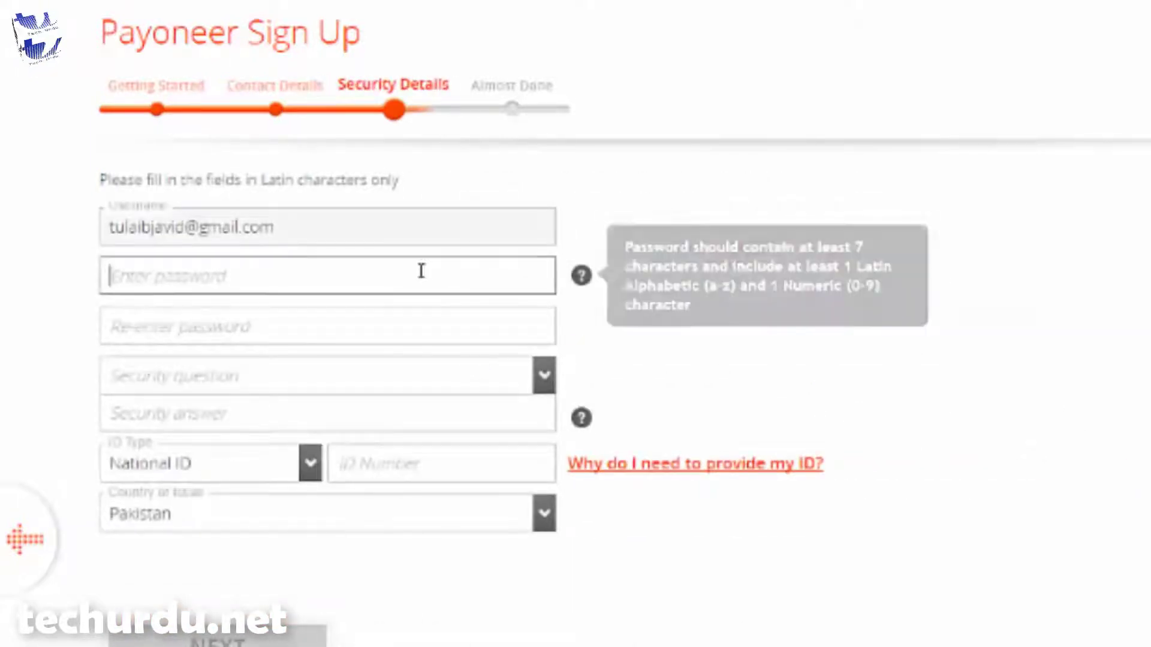
type("********")
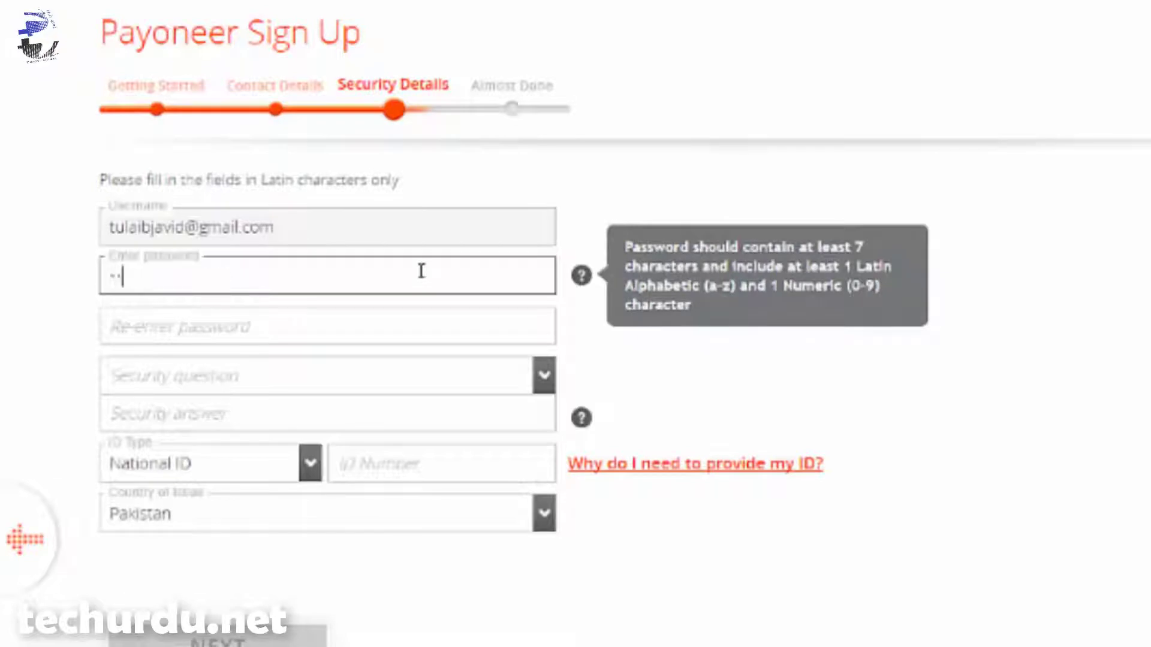
type("******")
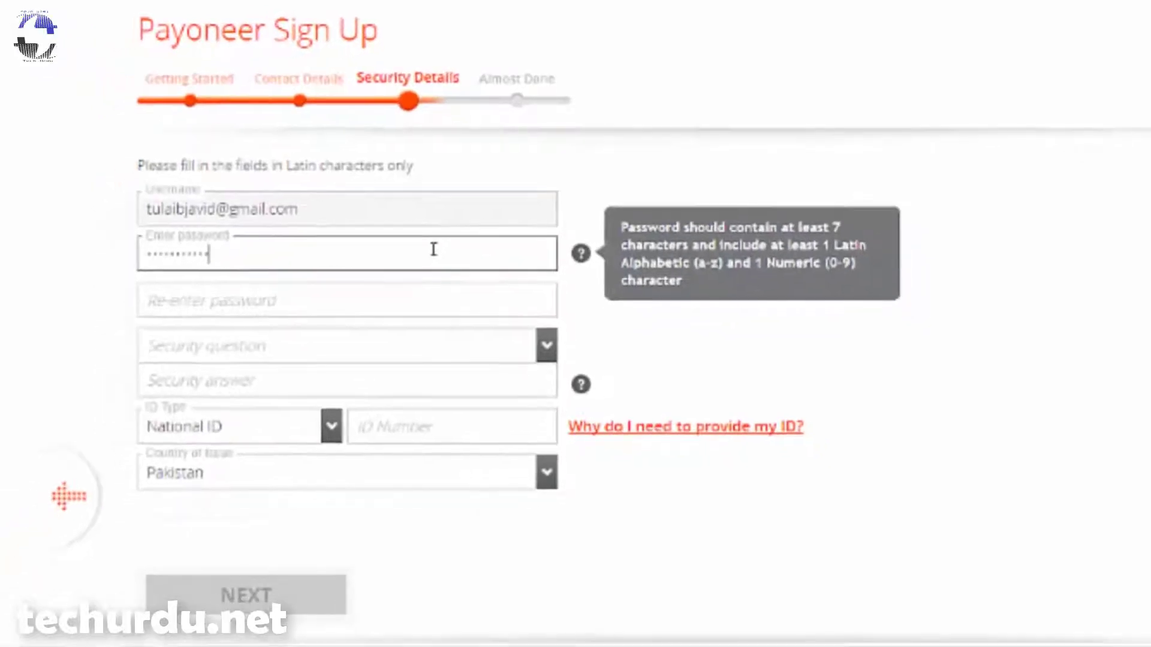
type("*")
key("Tab")
type("***************")
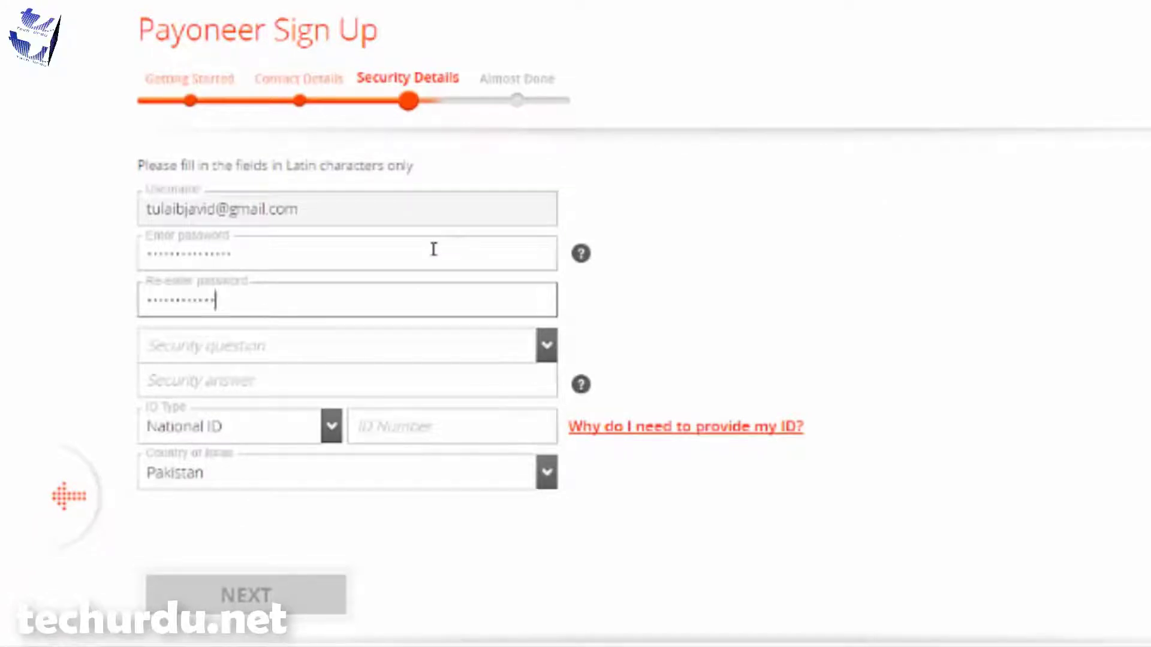
type("*")
key("Tab")
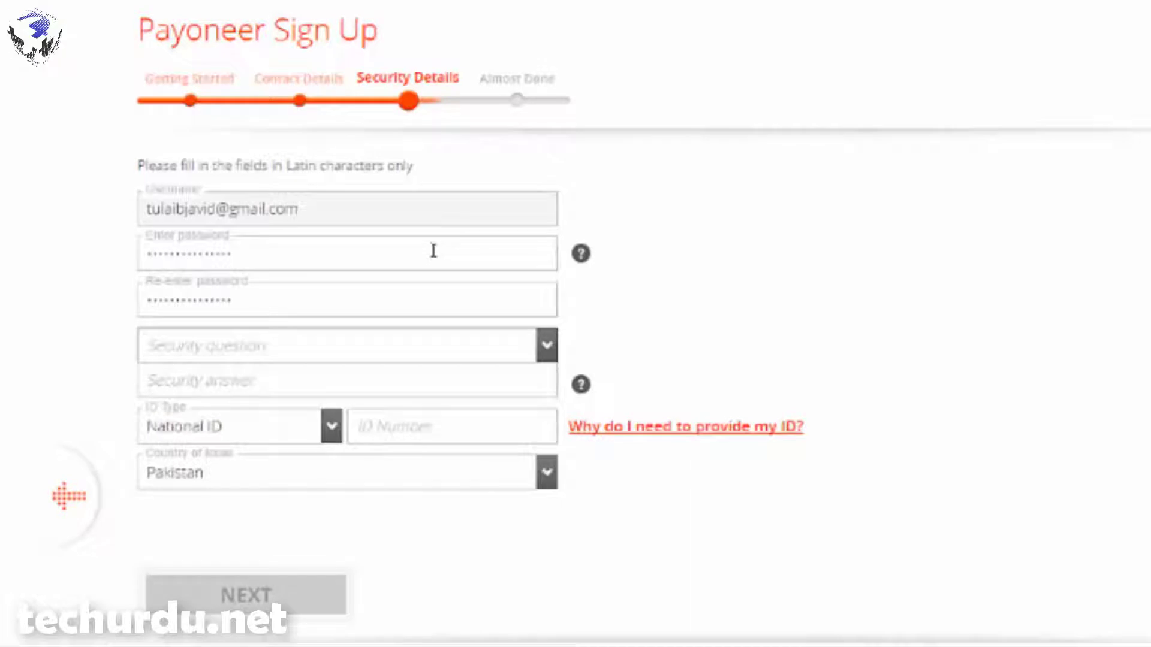
- Choose the wedding-city security question, enter the national ID number, and continue
left_click(546, 347)
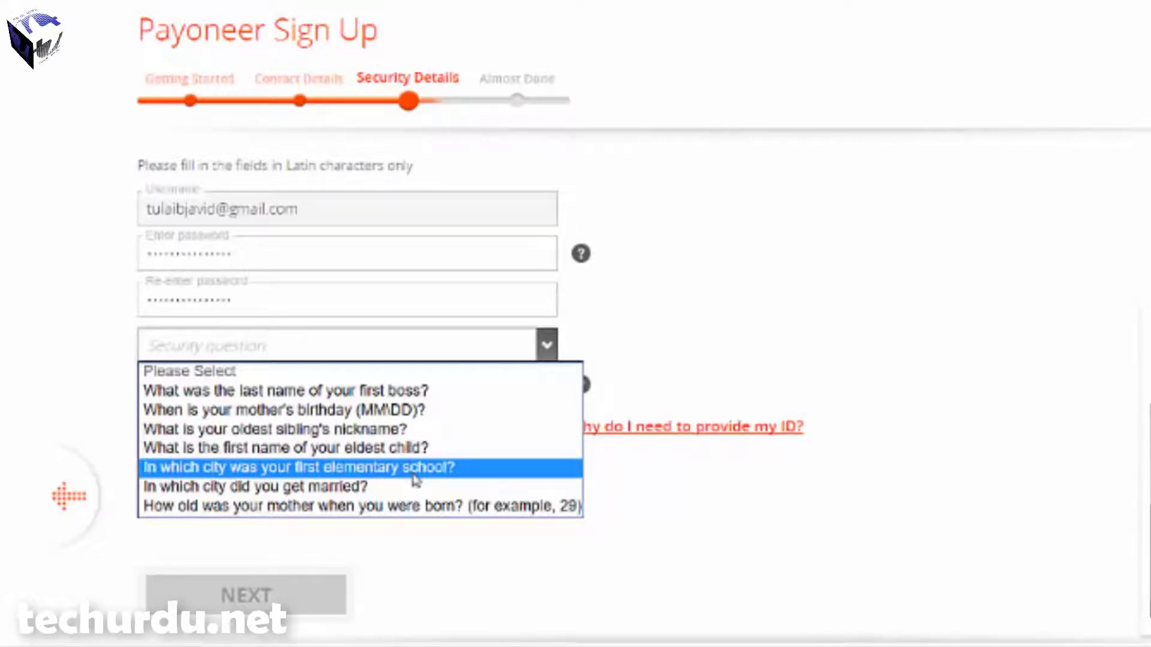
left_click(360, 489)
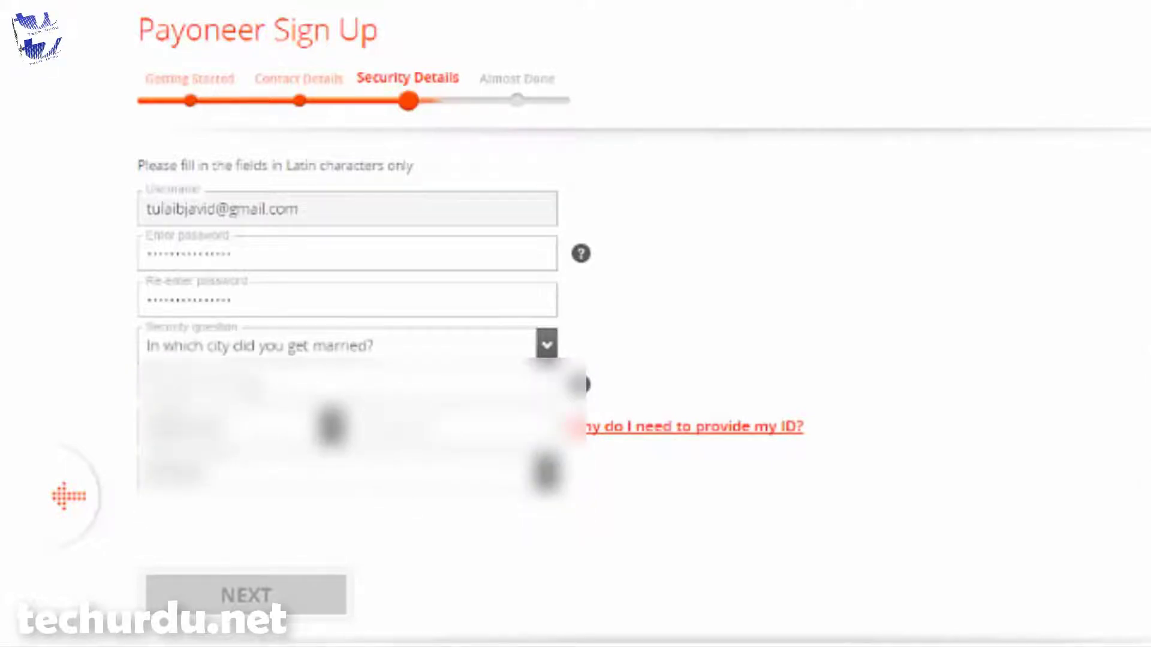
mouse_move(581, 384)
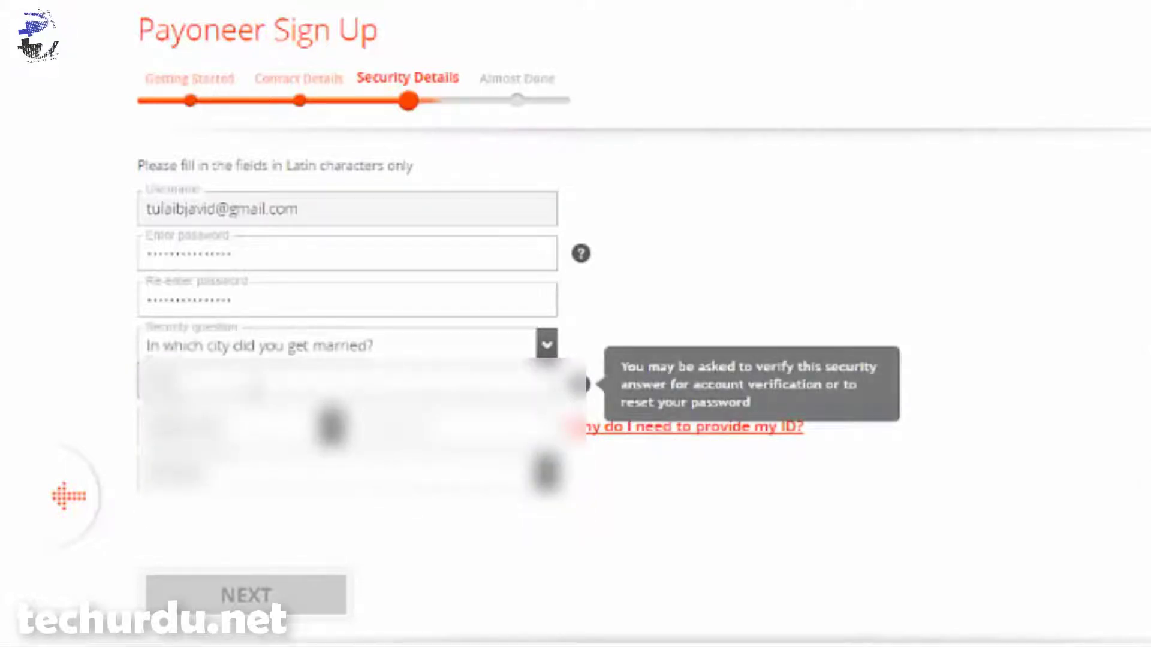
key("Tab")
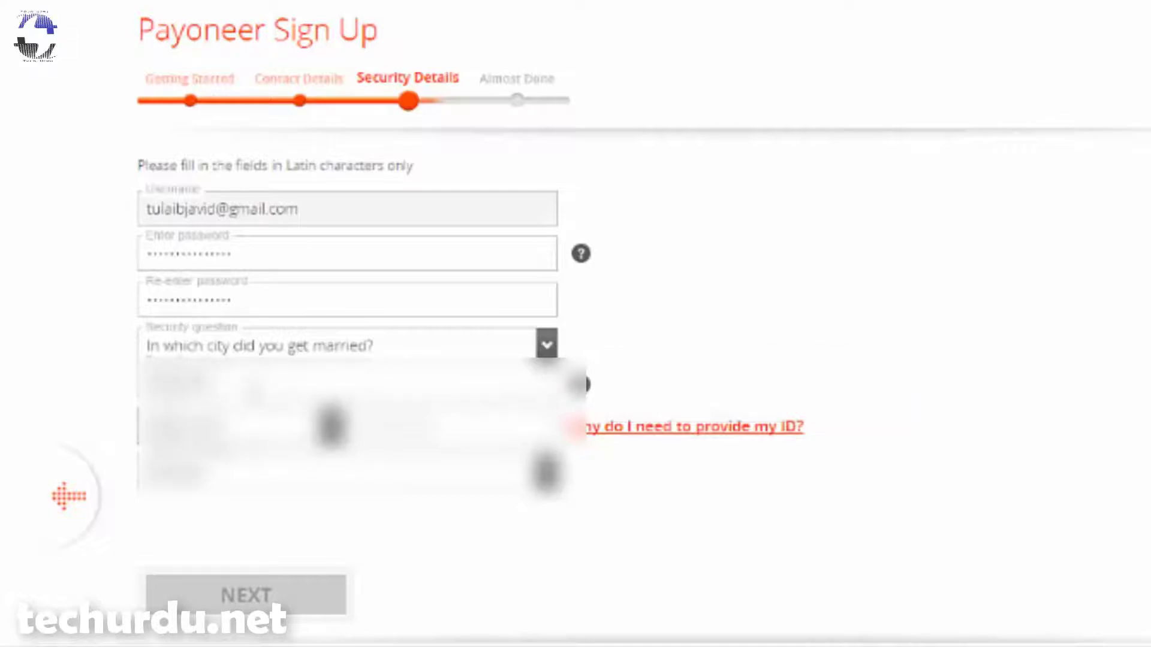
left_click(370, 415)
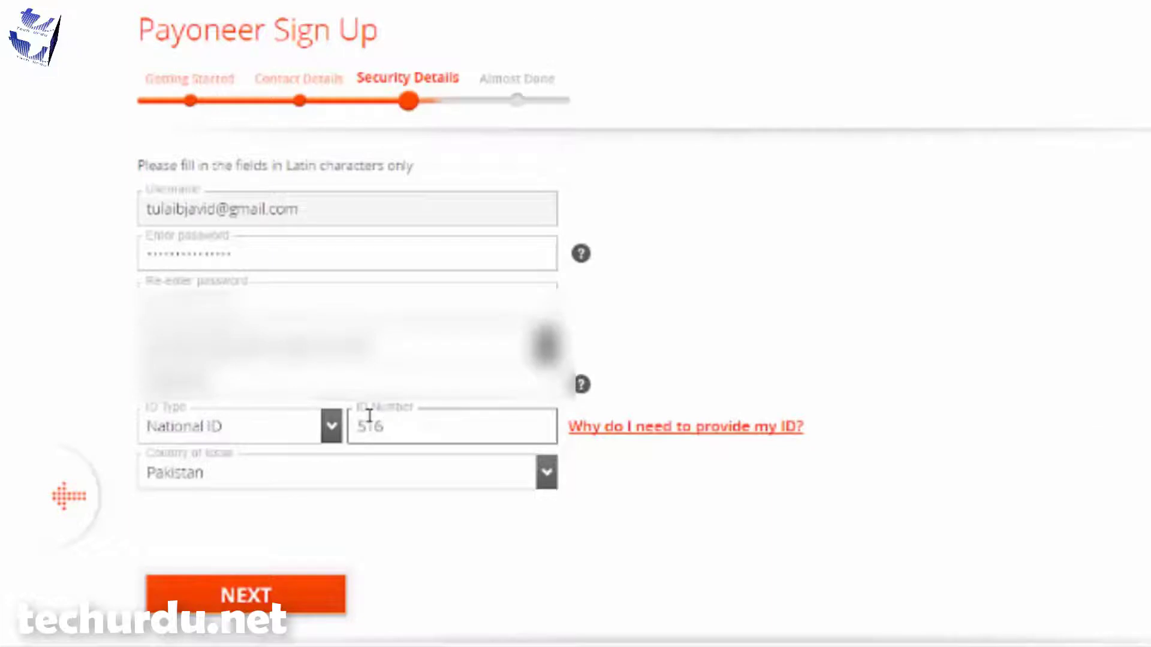
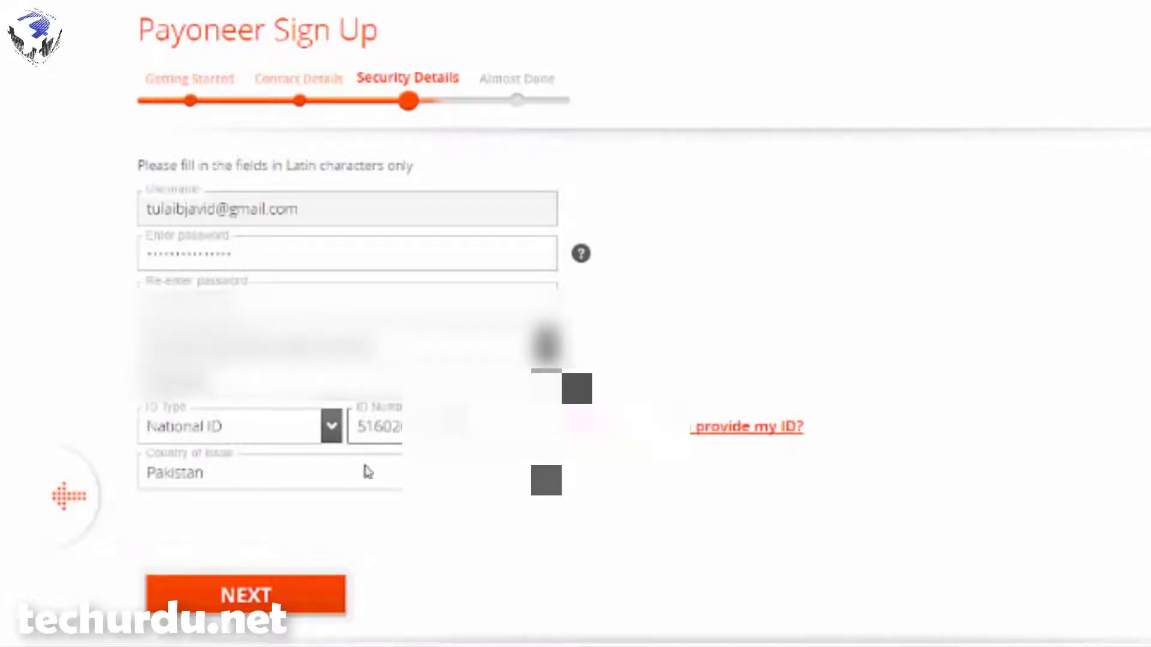
left_click(284, 612)
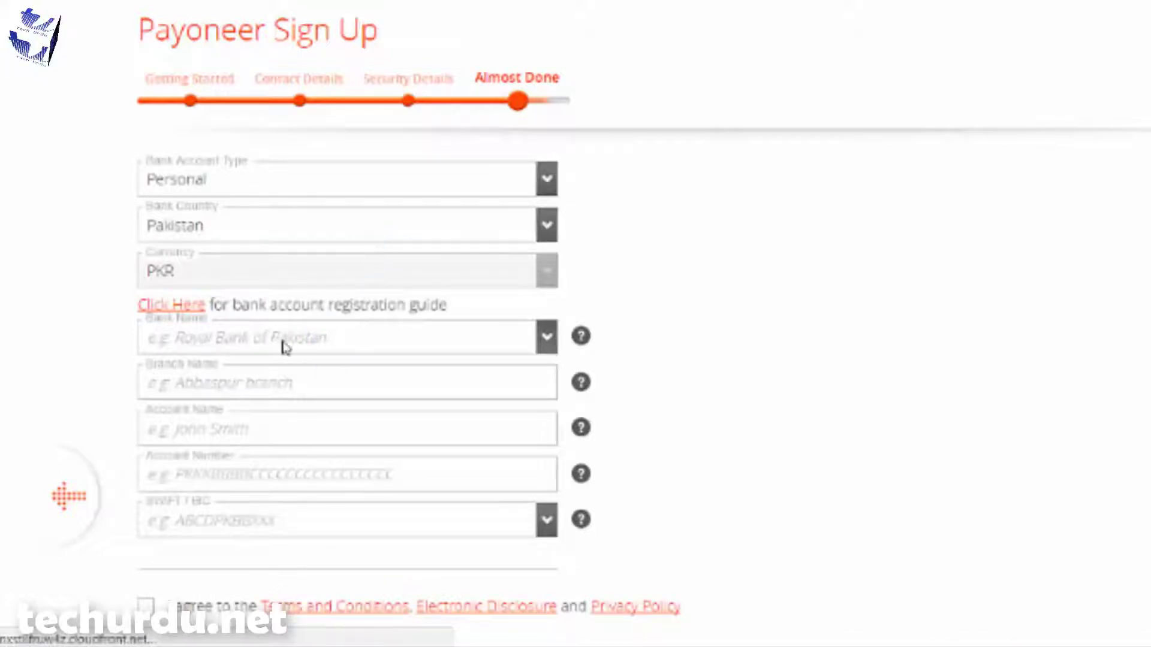
- Select United Bank Limited as the bank name
left_click(400, 349)
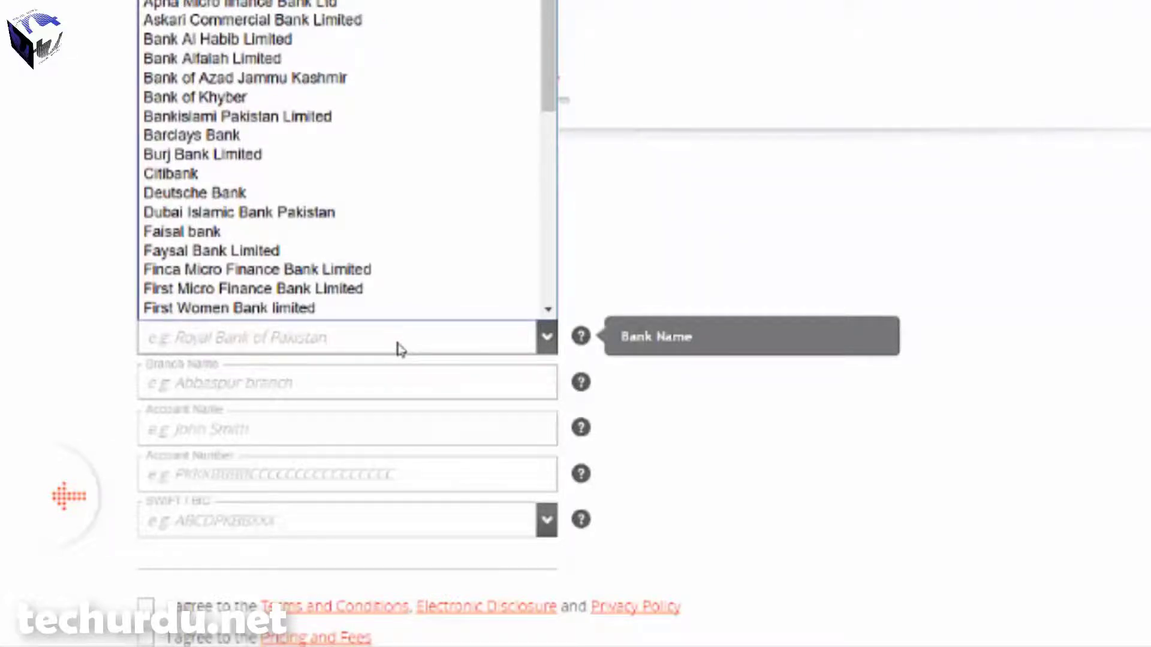
key("u")
key("Down")
key("Up")
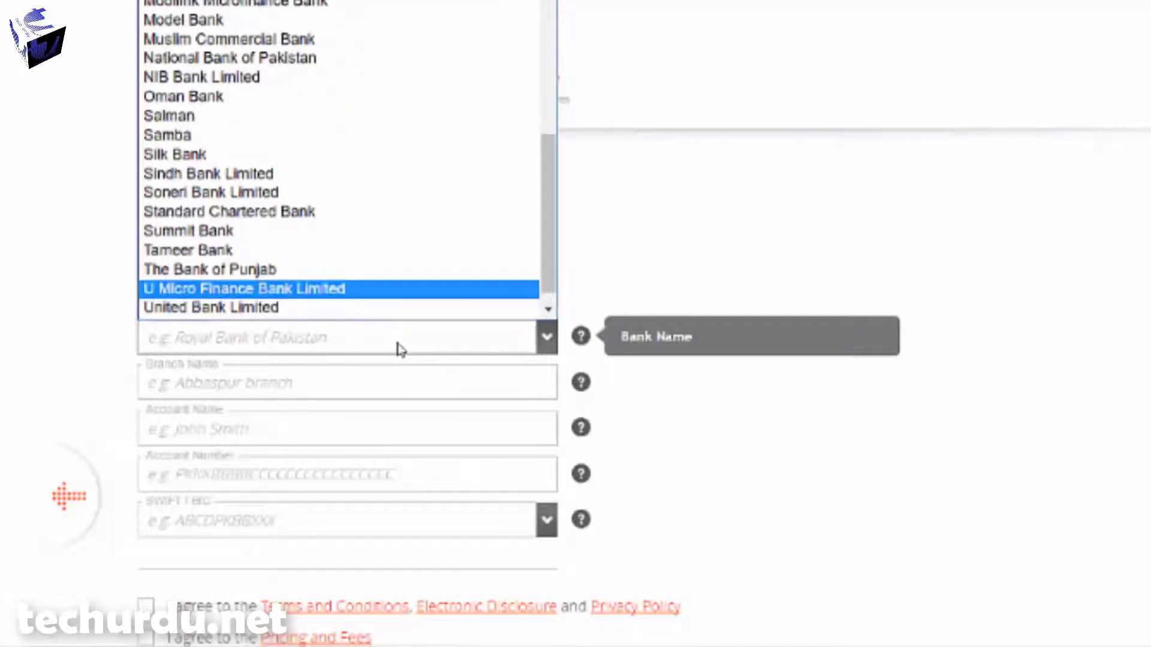
left_click(348, 308)
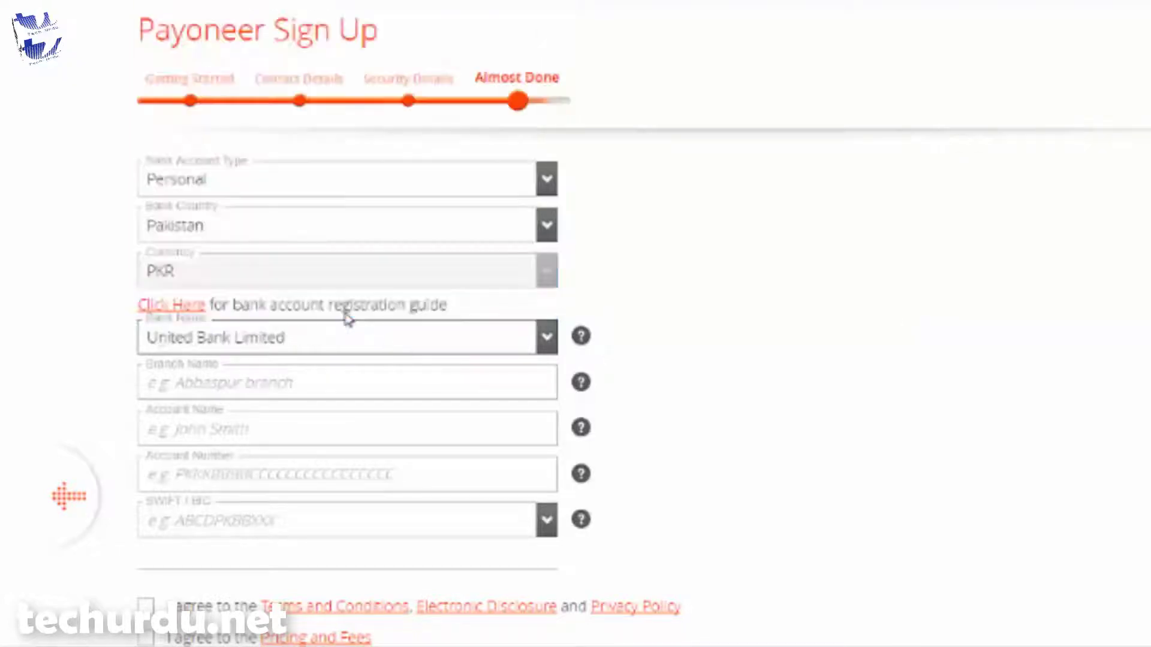
- Enter branch Dera Murad Jamali, the account holder's name, and paste the IBAN
left_click(323, 385)
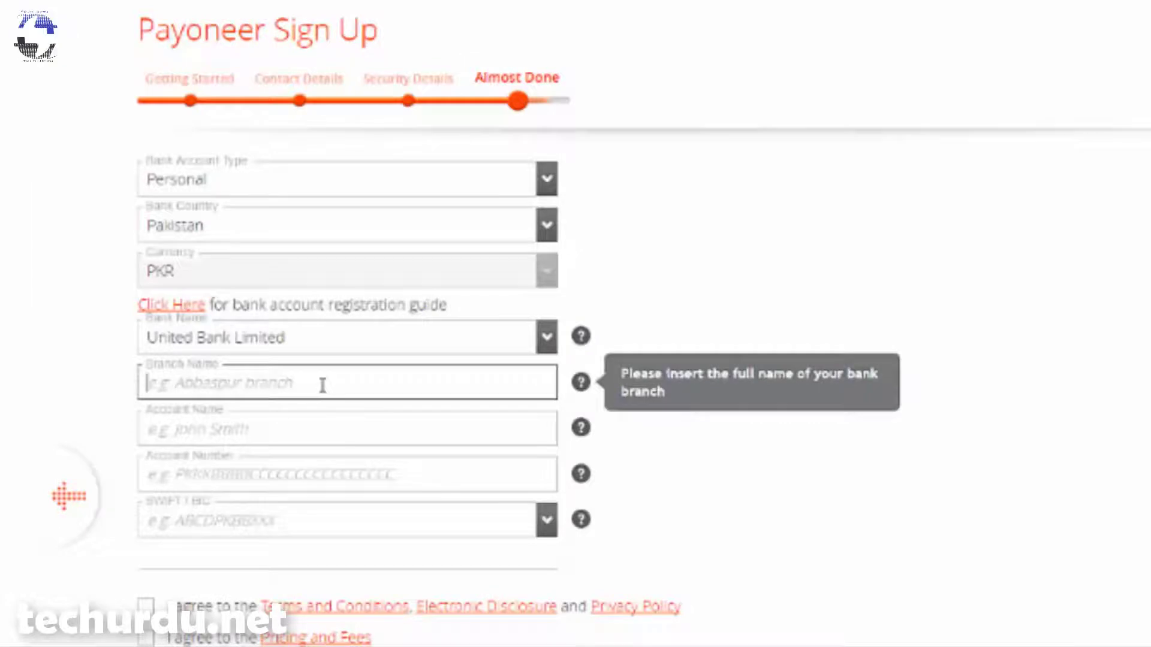
type("Dera Mua")
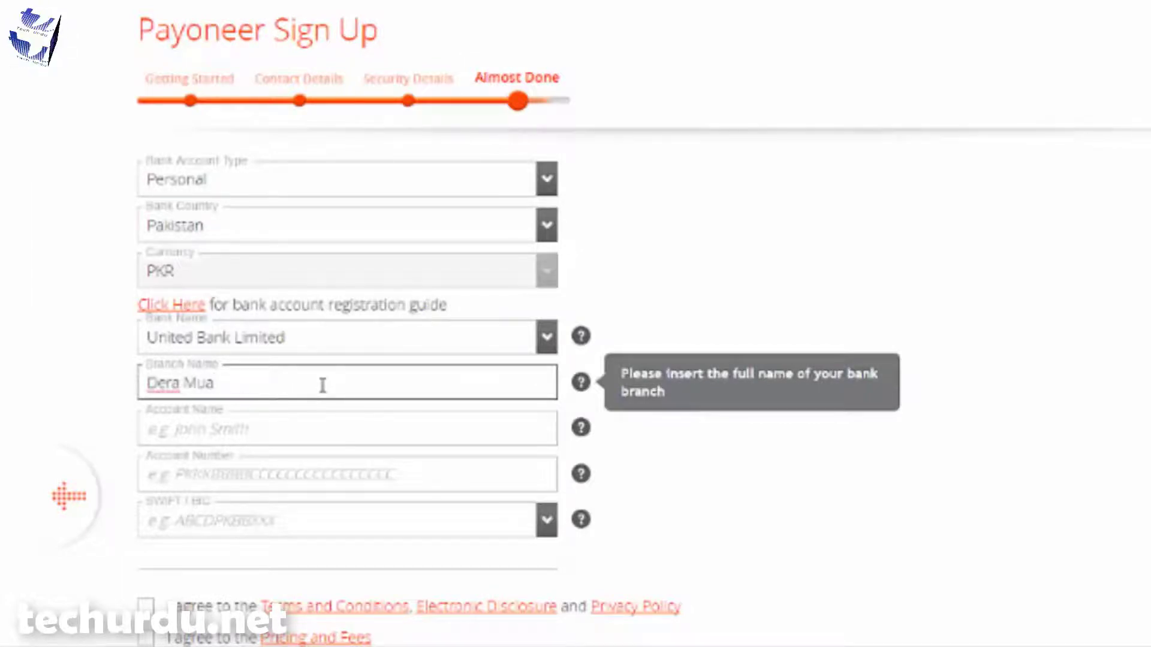
key("BackSpace")
type("rad Jamal")
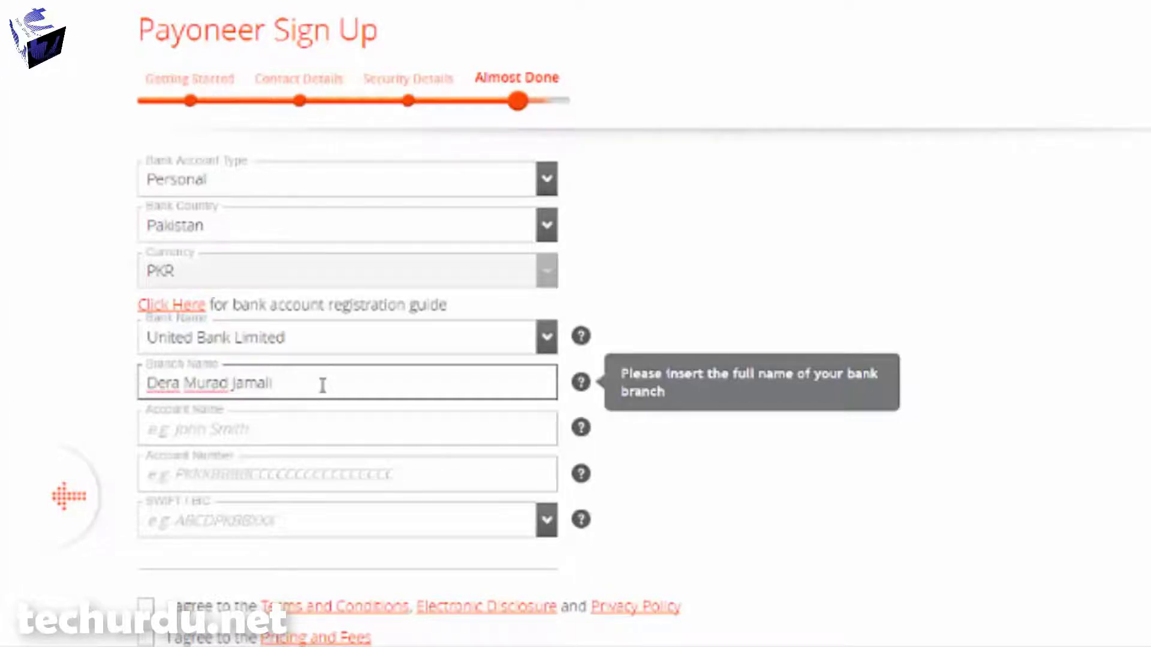
type("i")
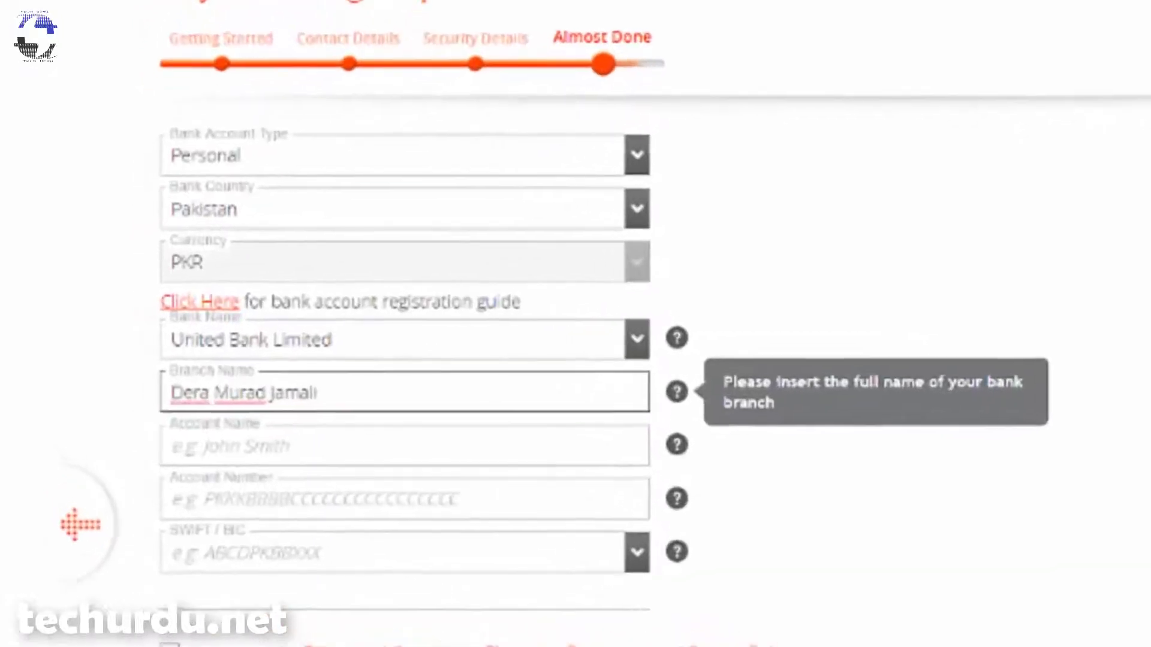
key("Tab")
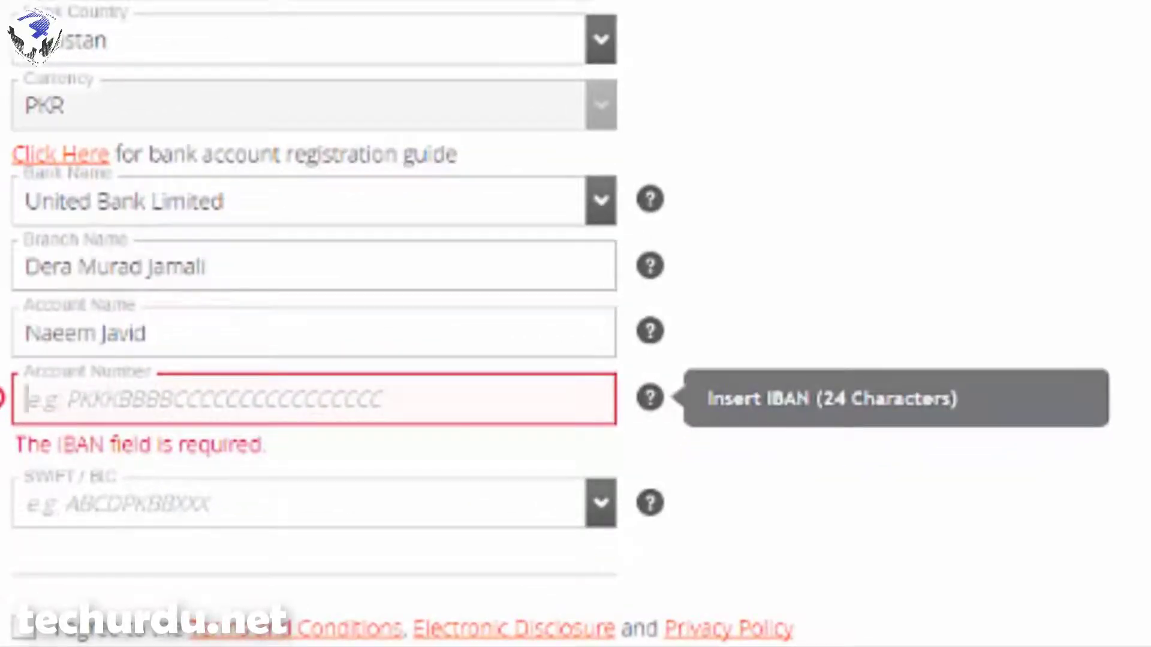
key("ctrl+v")
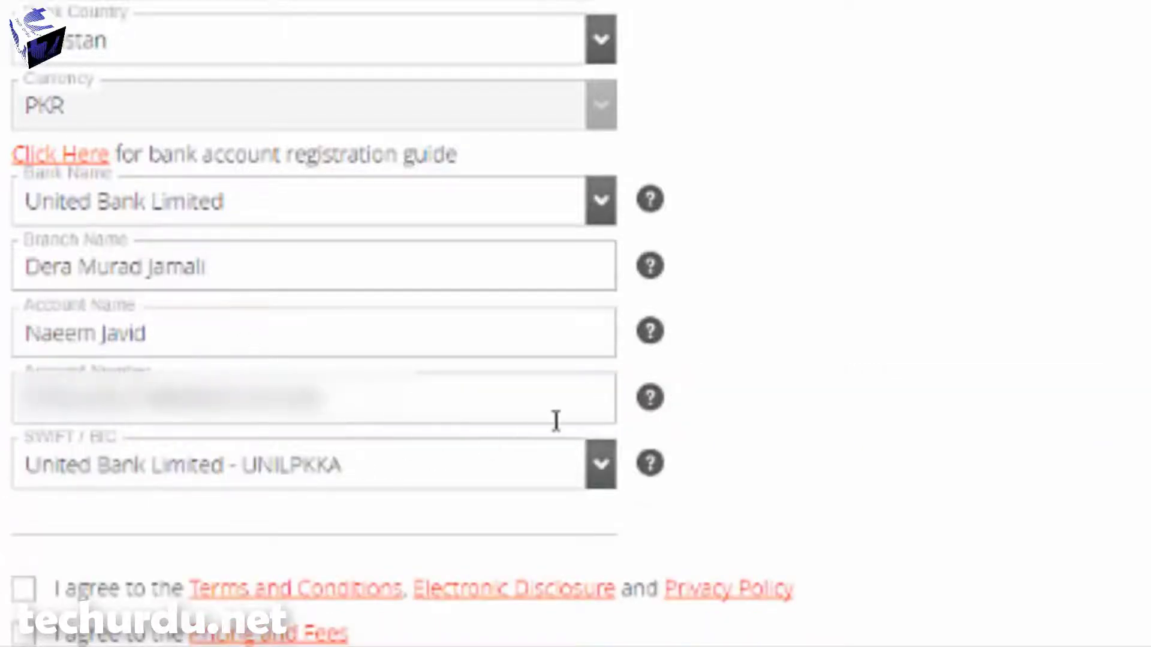
mouse_move(668, 405)
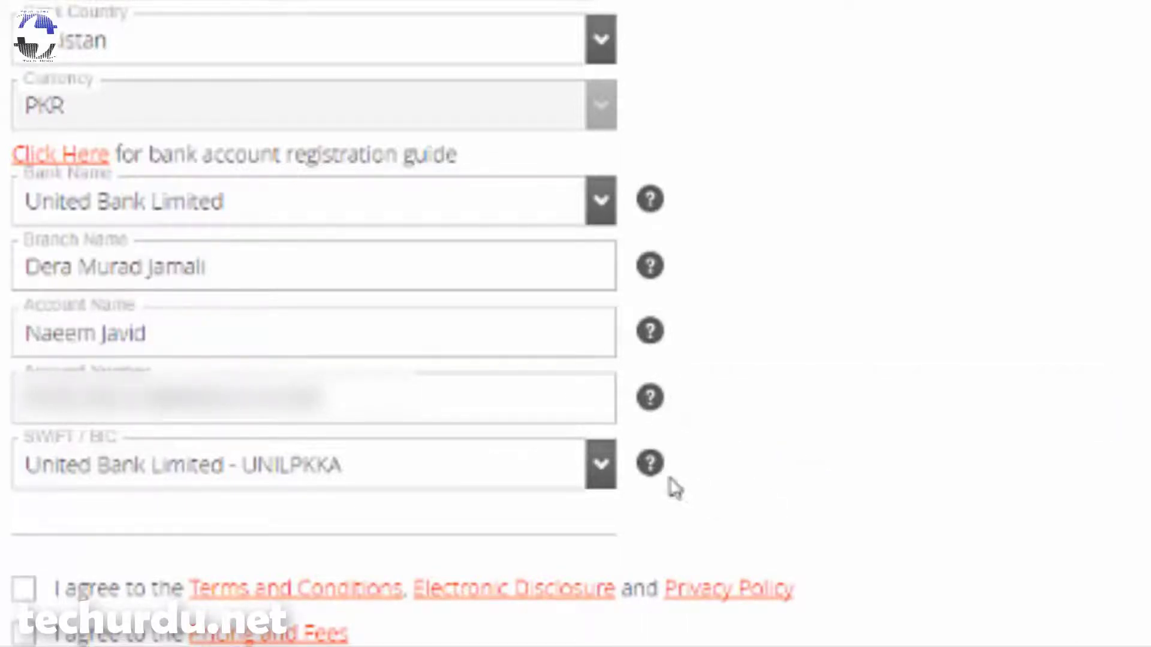
mouse_move(650, 465)
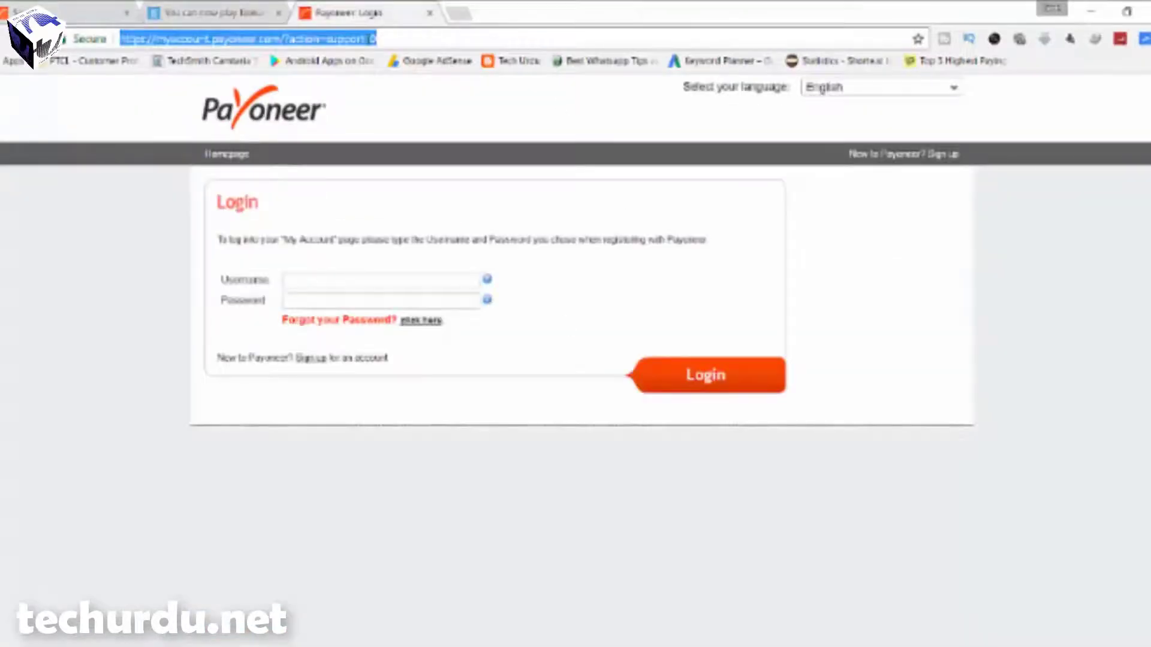
- Search Google for 'UBL PAKISTAN' and look over the results
type("ub")
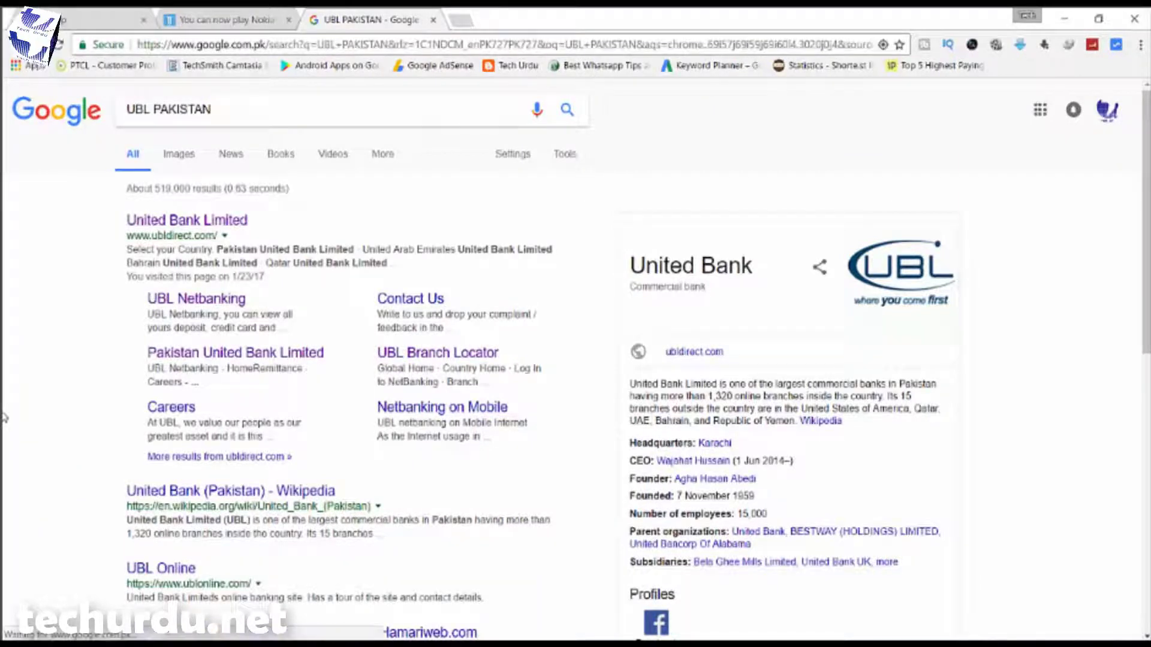
scroll(3, 417, "down", 5)
scroll(3, 417, "up", 5)
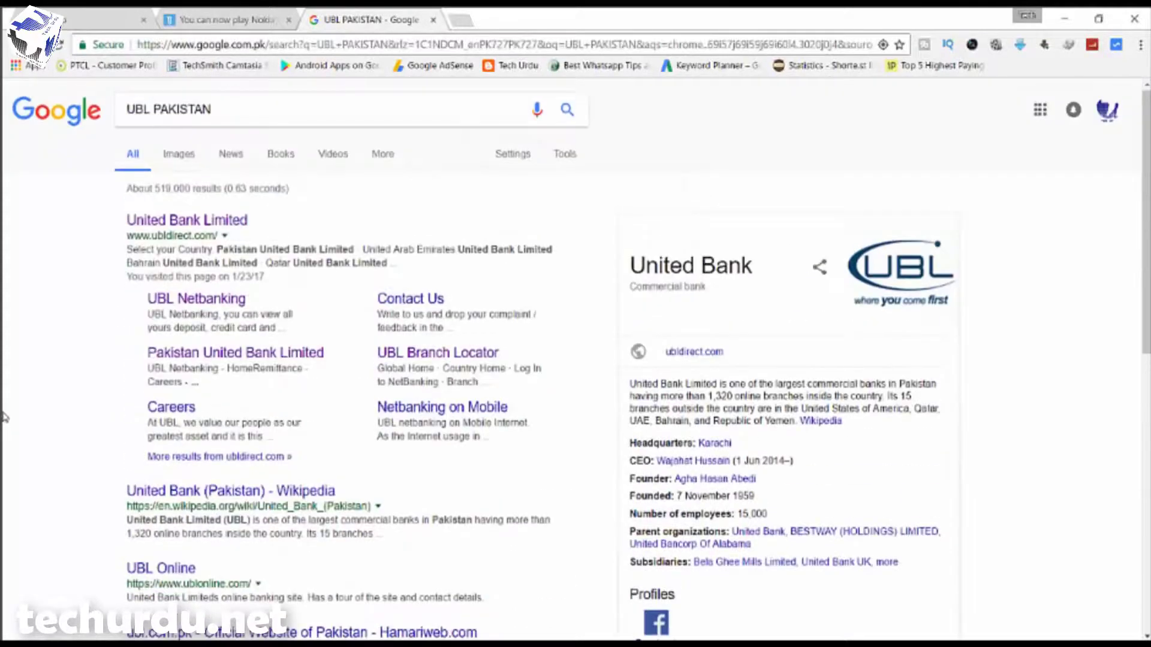
- Check UBL's Contact Us page, then accept Payoneer's pricing terms and submit the application
left_click(413, 352)
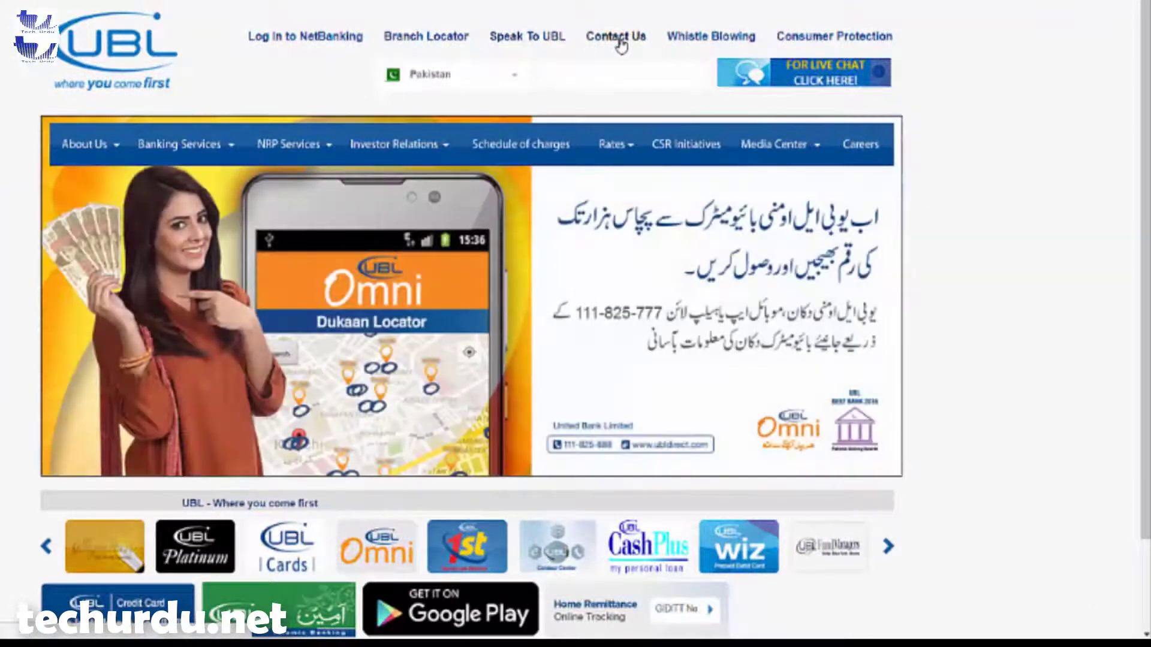
left_click(612, 41)
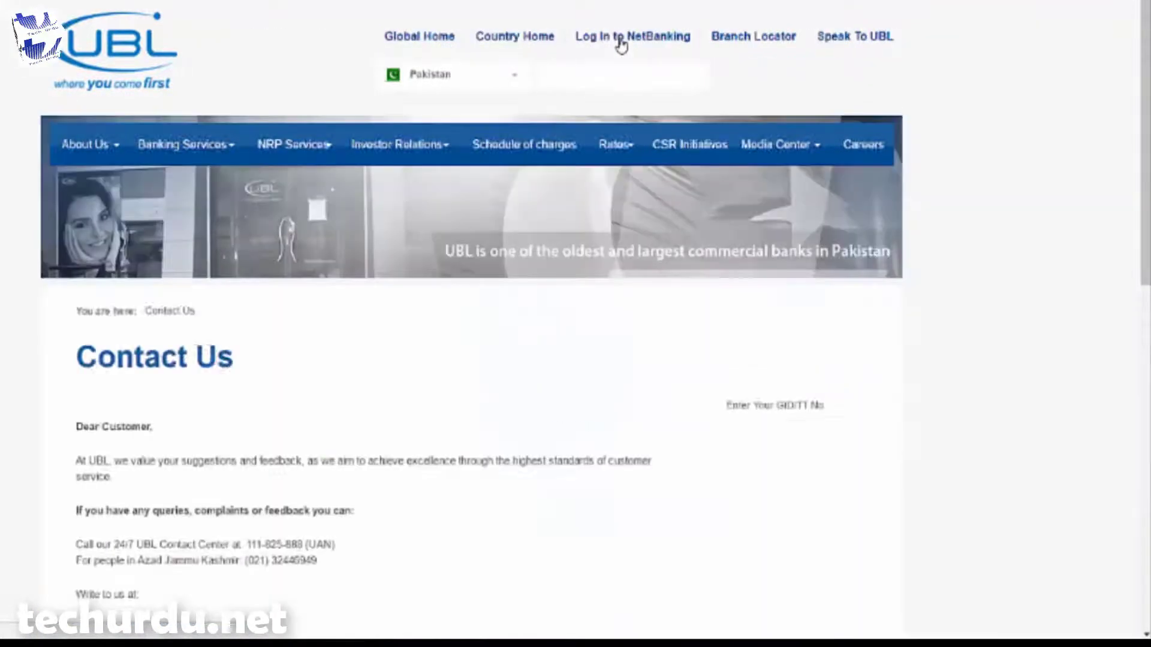
scroll(146, 156, "down", 5)
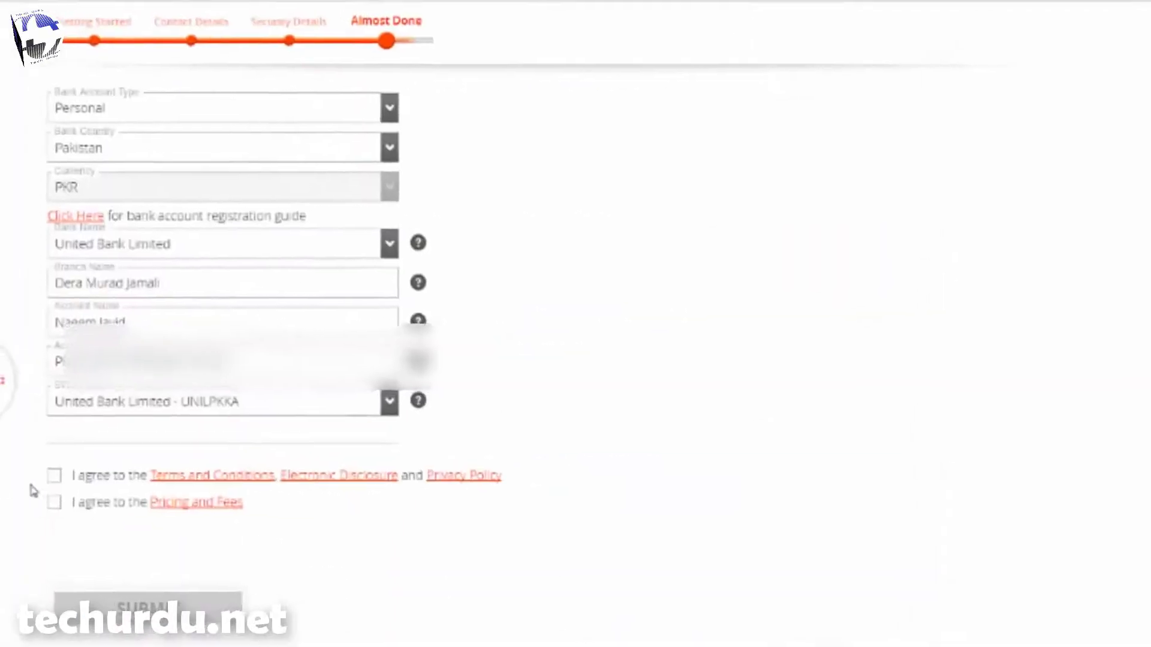
left_click(72, 509)
left_click(153, 607)
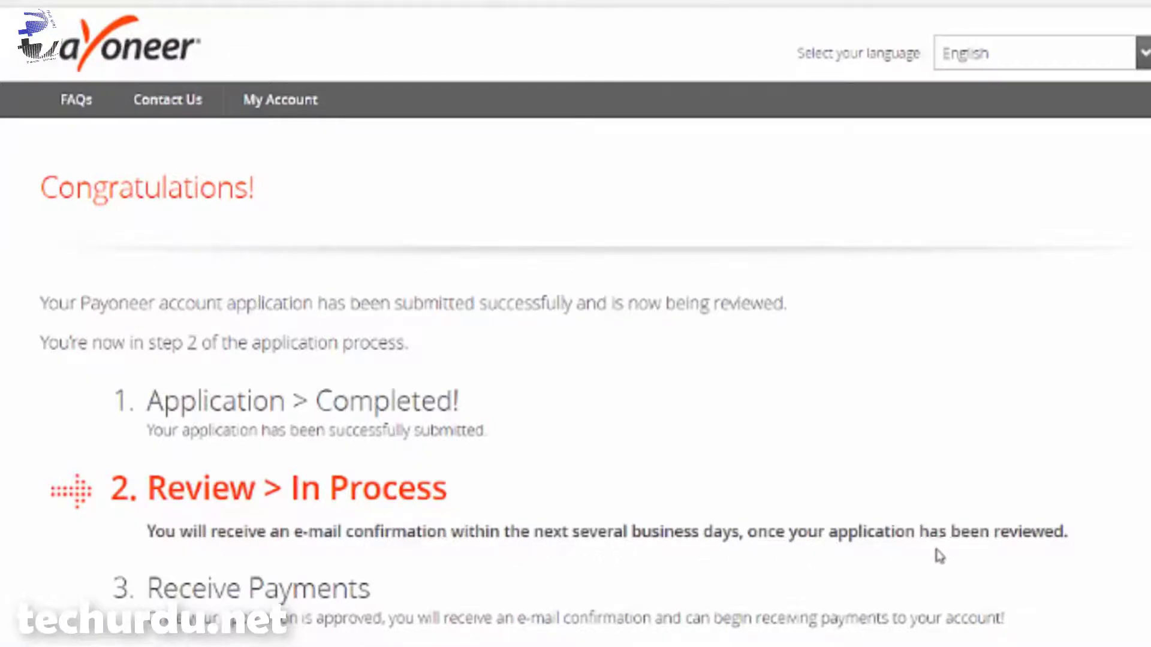
scroll(960, 542, "down", 2)
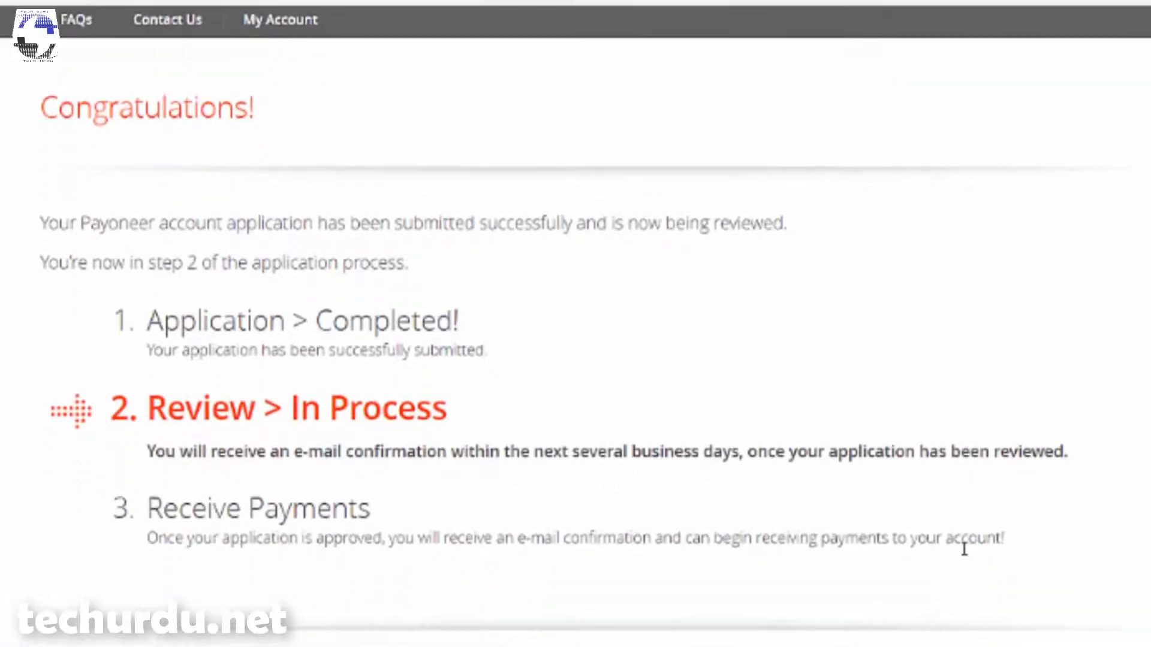